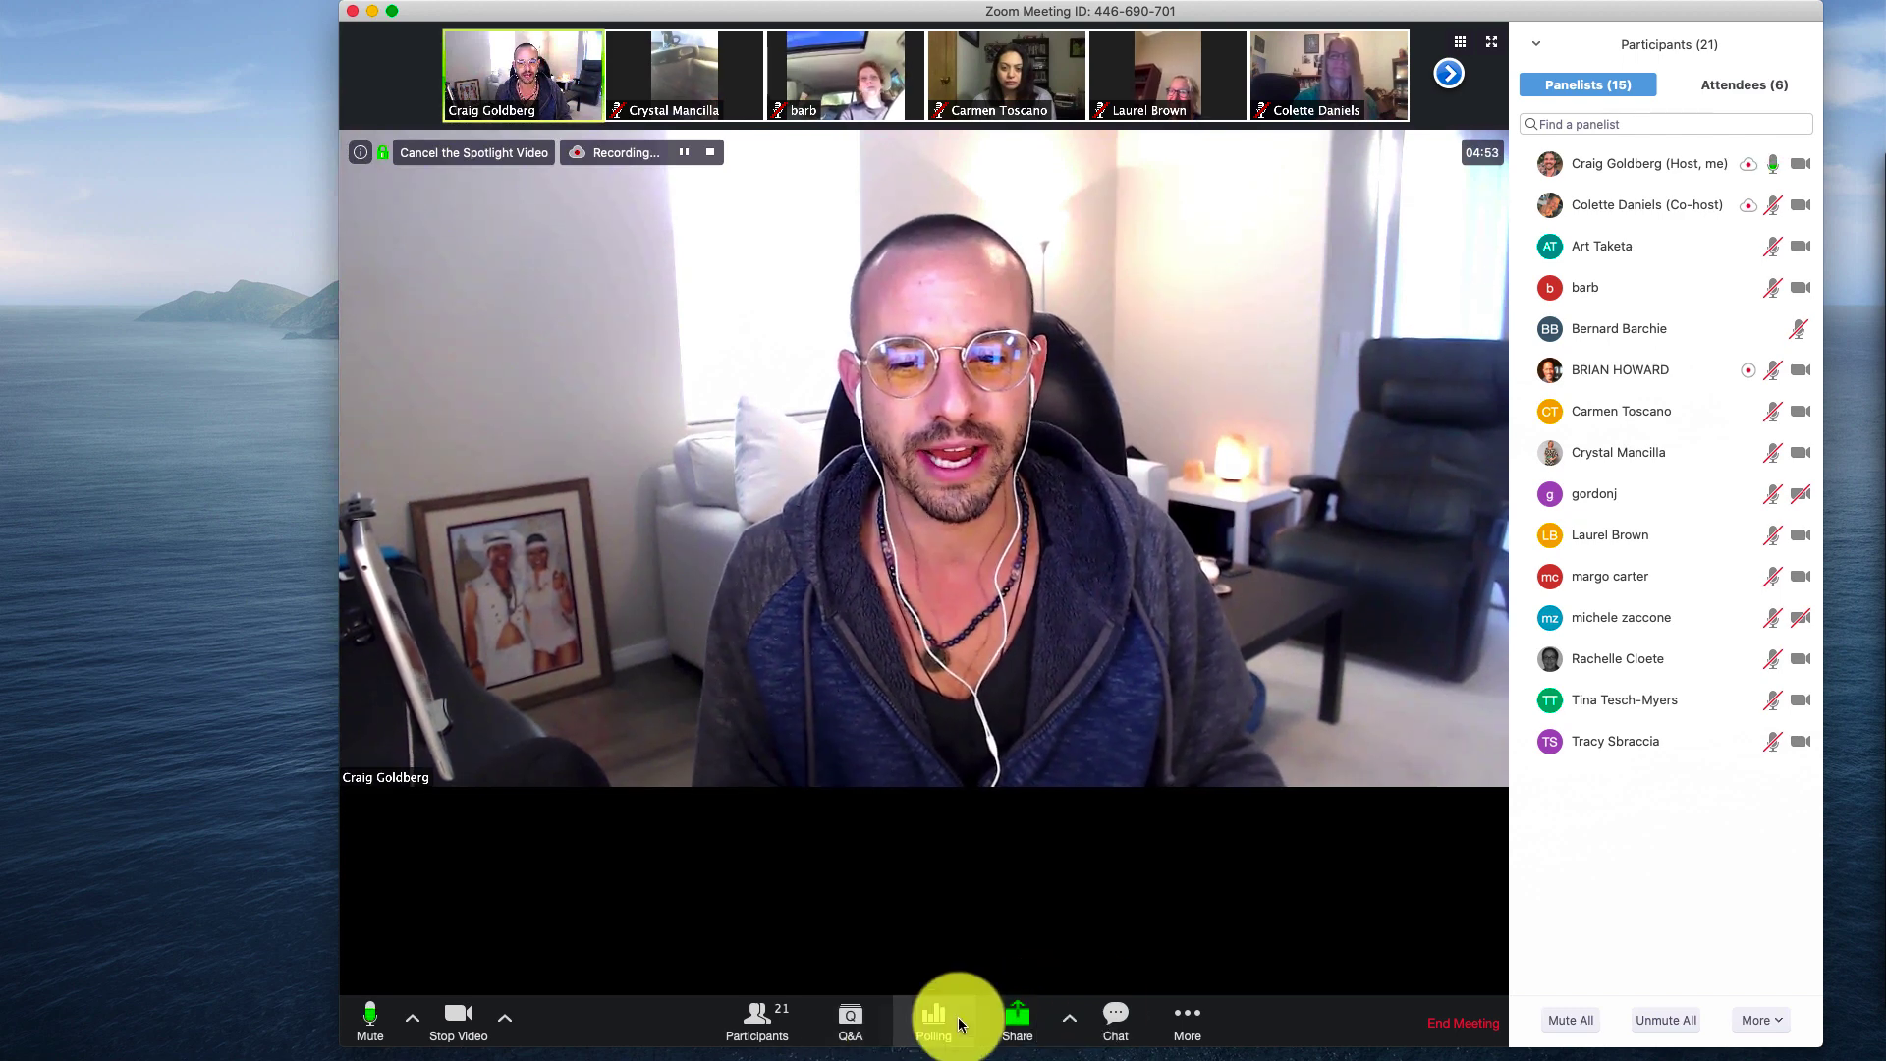
- Review the additional meeting options for live streaming, invitations and recording, and close them
left_click(1196, 1012)
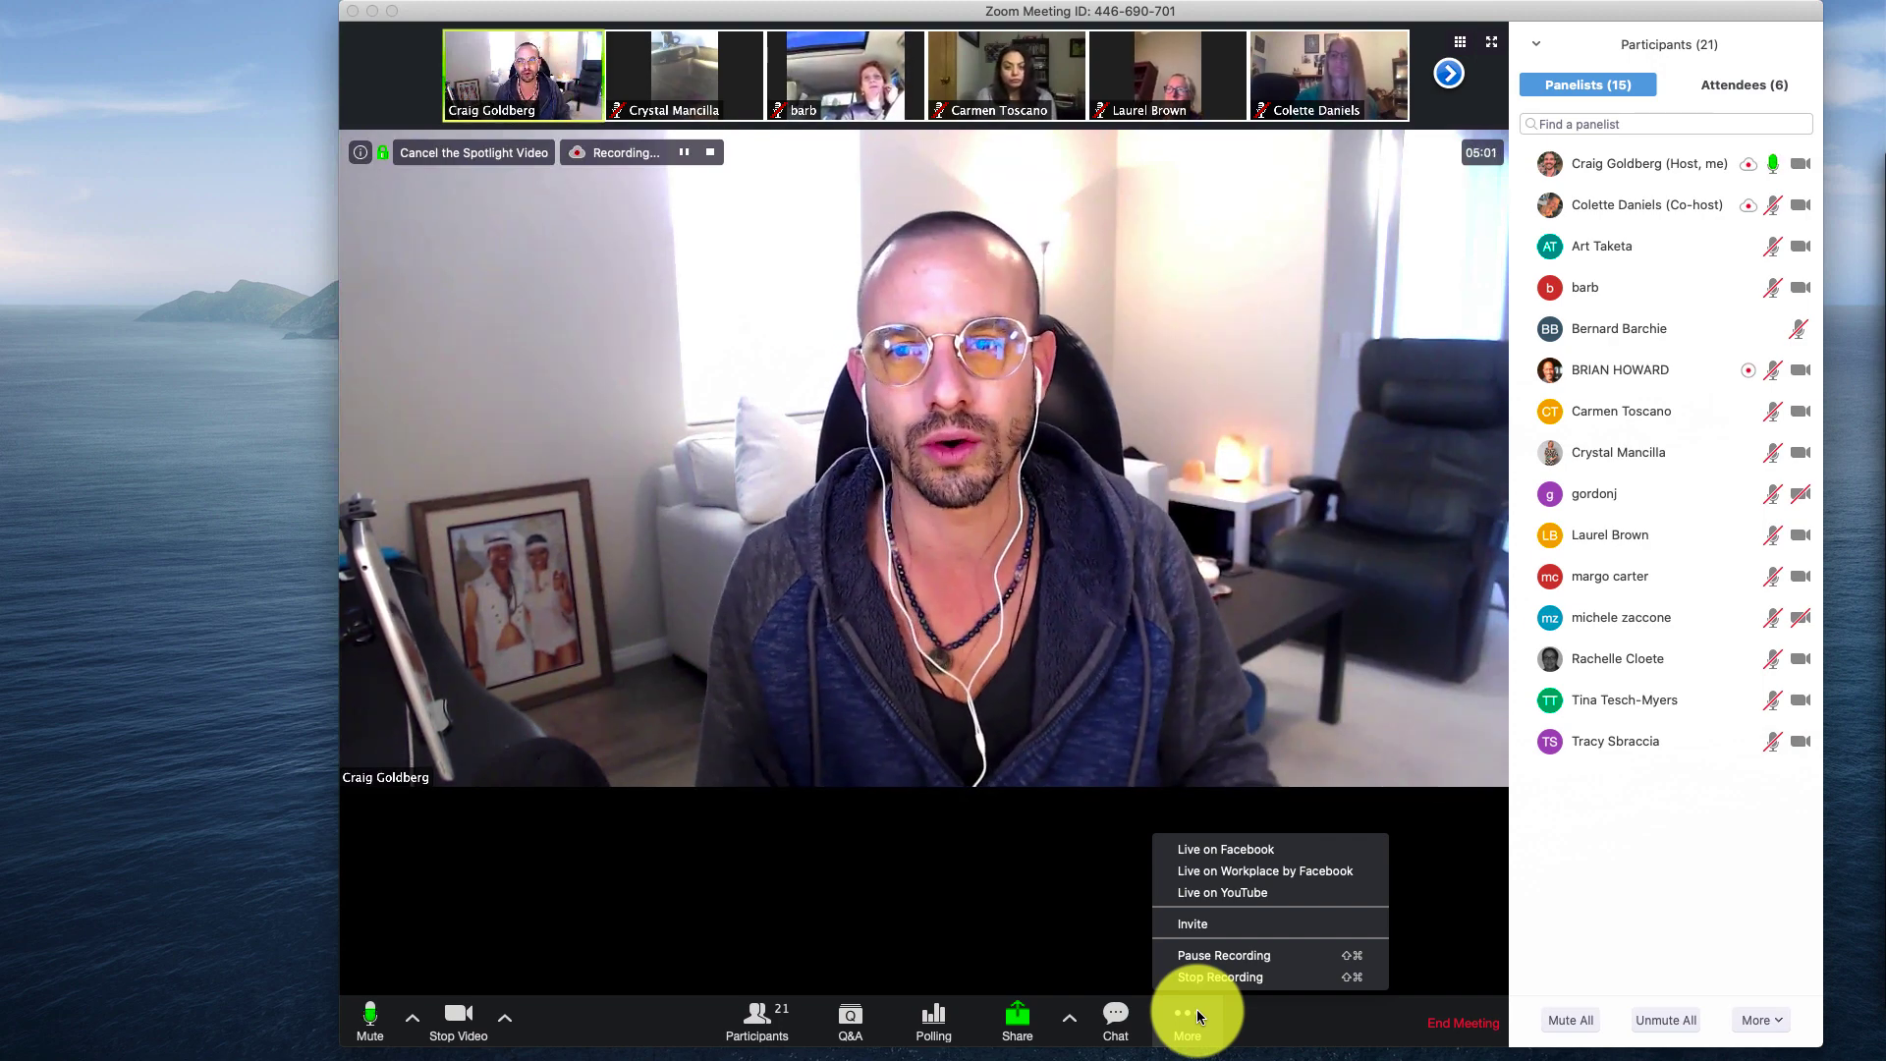
left_click(936, 929)
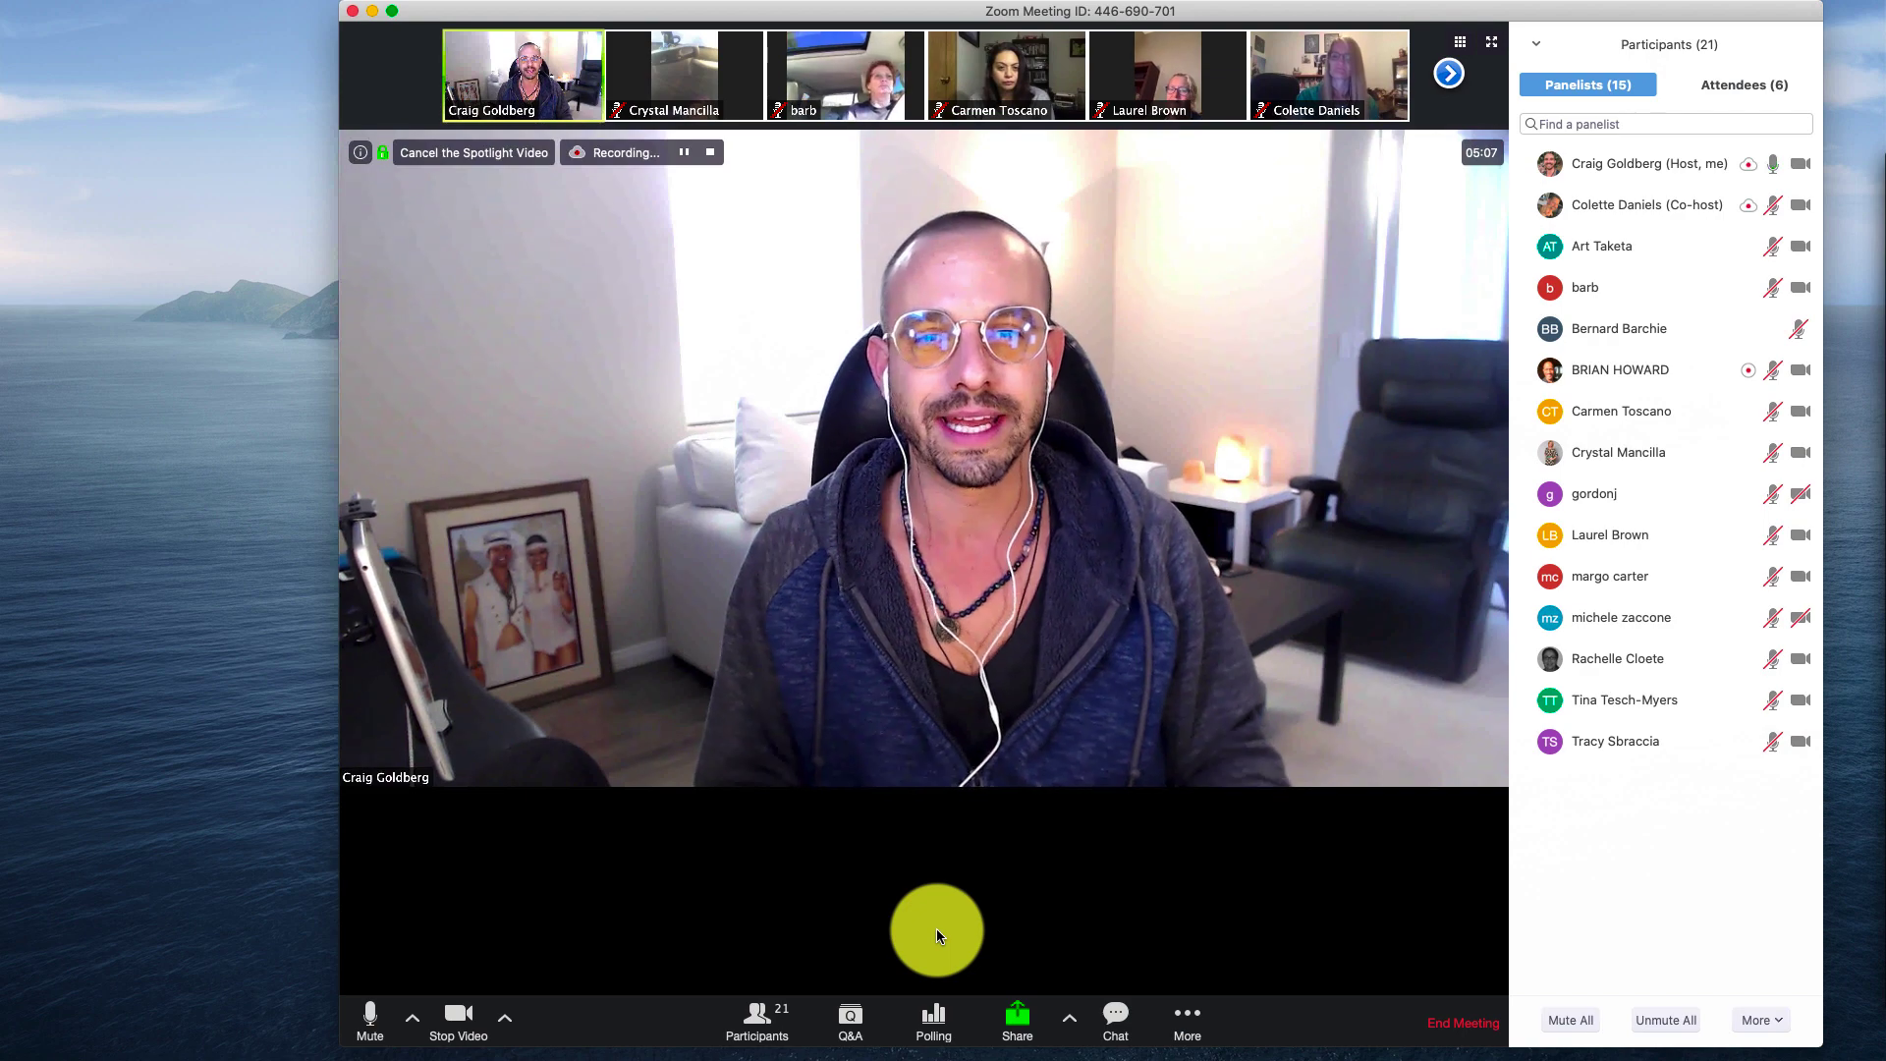
- Switch the meeting to gallery view and widen the meeting window
left_click(1458, 38)
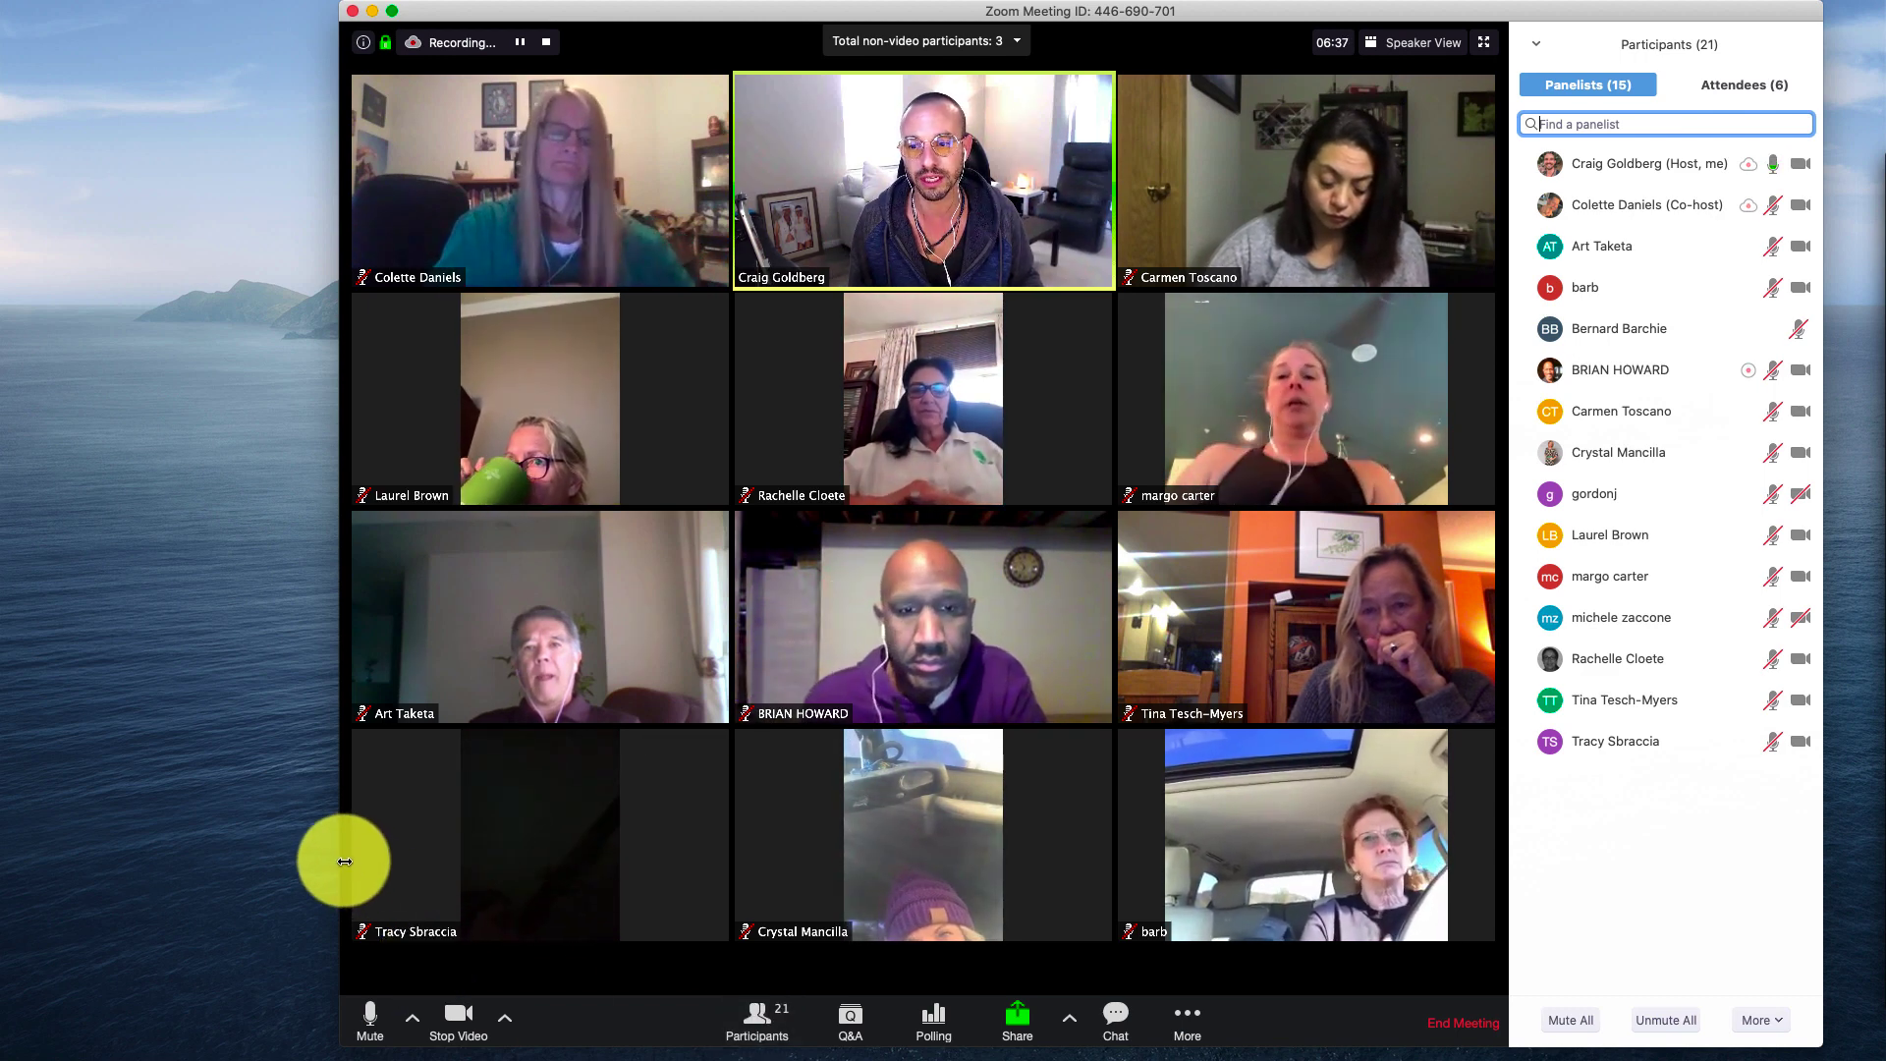
left_click_drag(337, 855, 90, 840)
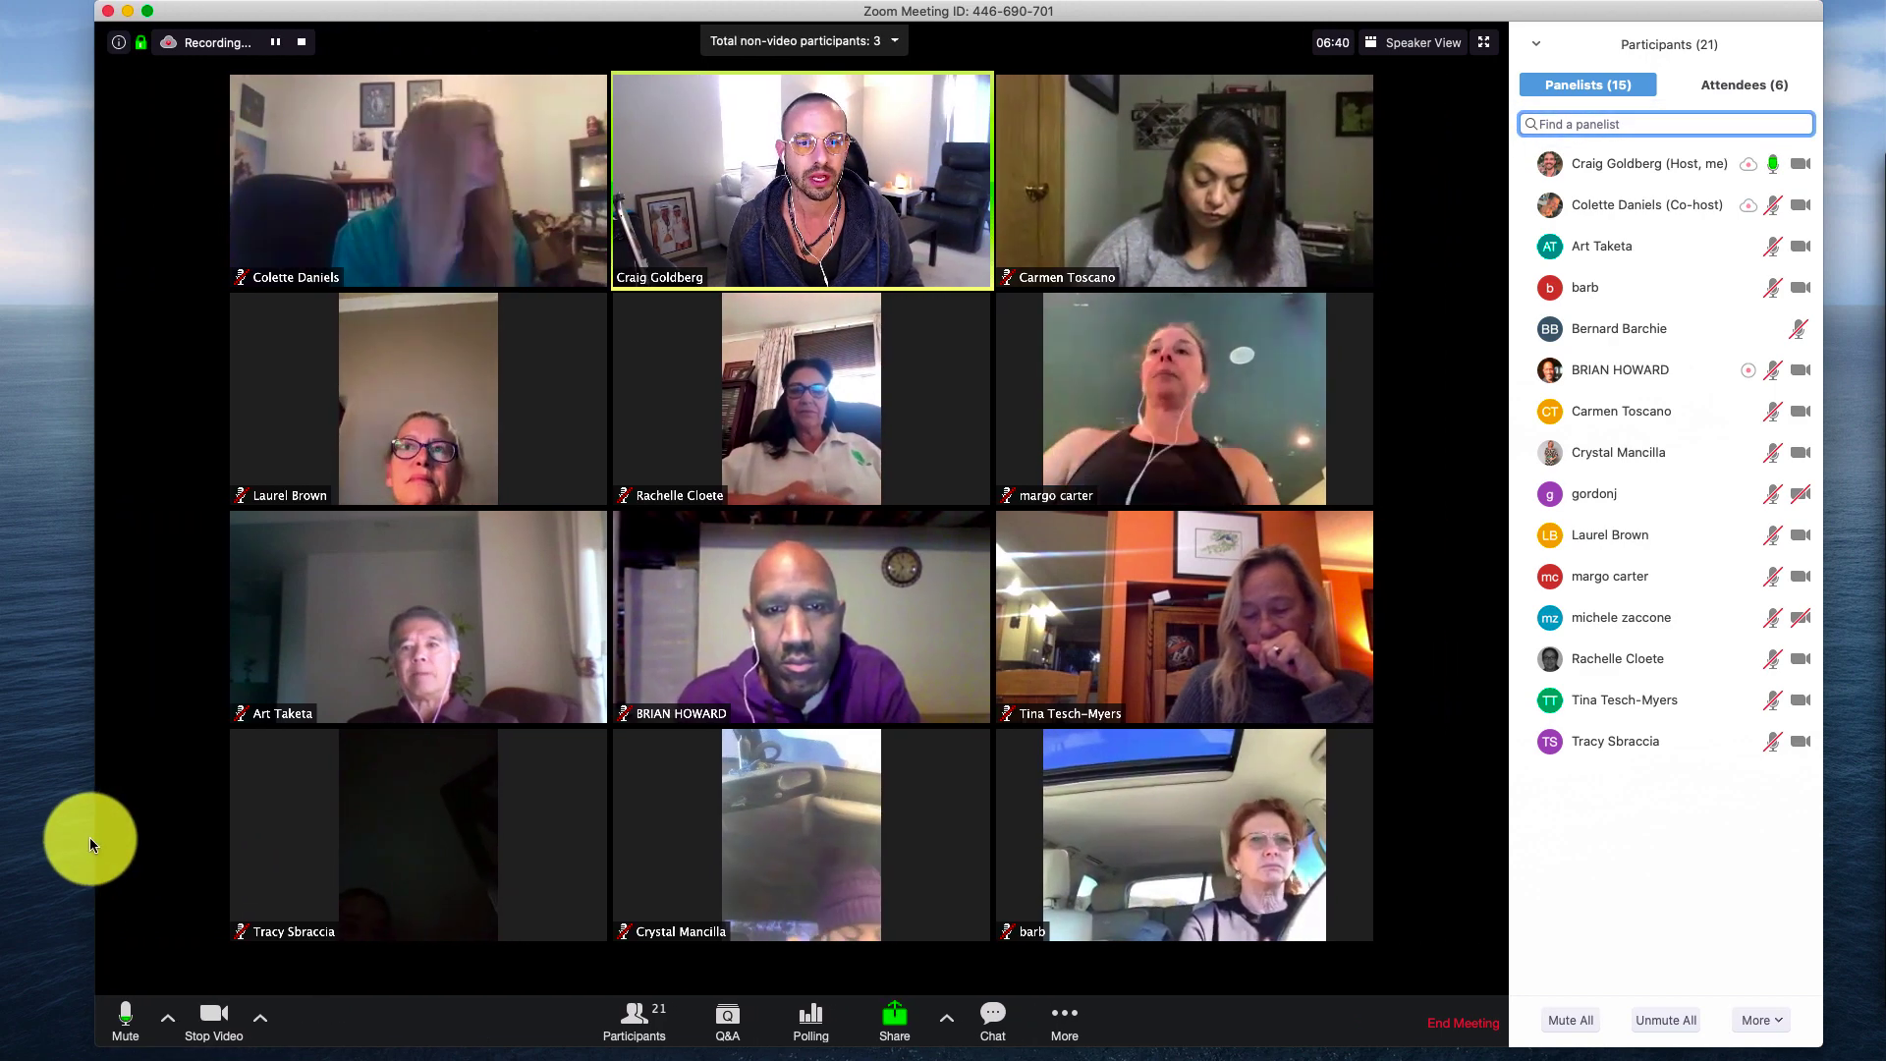
- Show the meeting chat and shrink its area so the participants list gets more room
left_click(979, 1028)
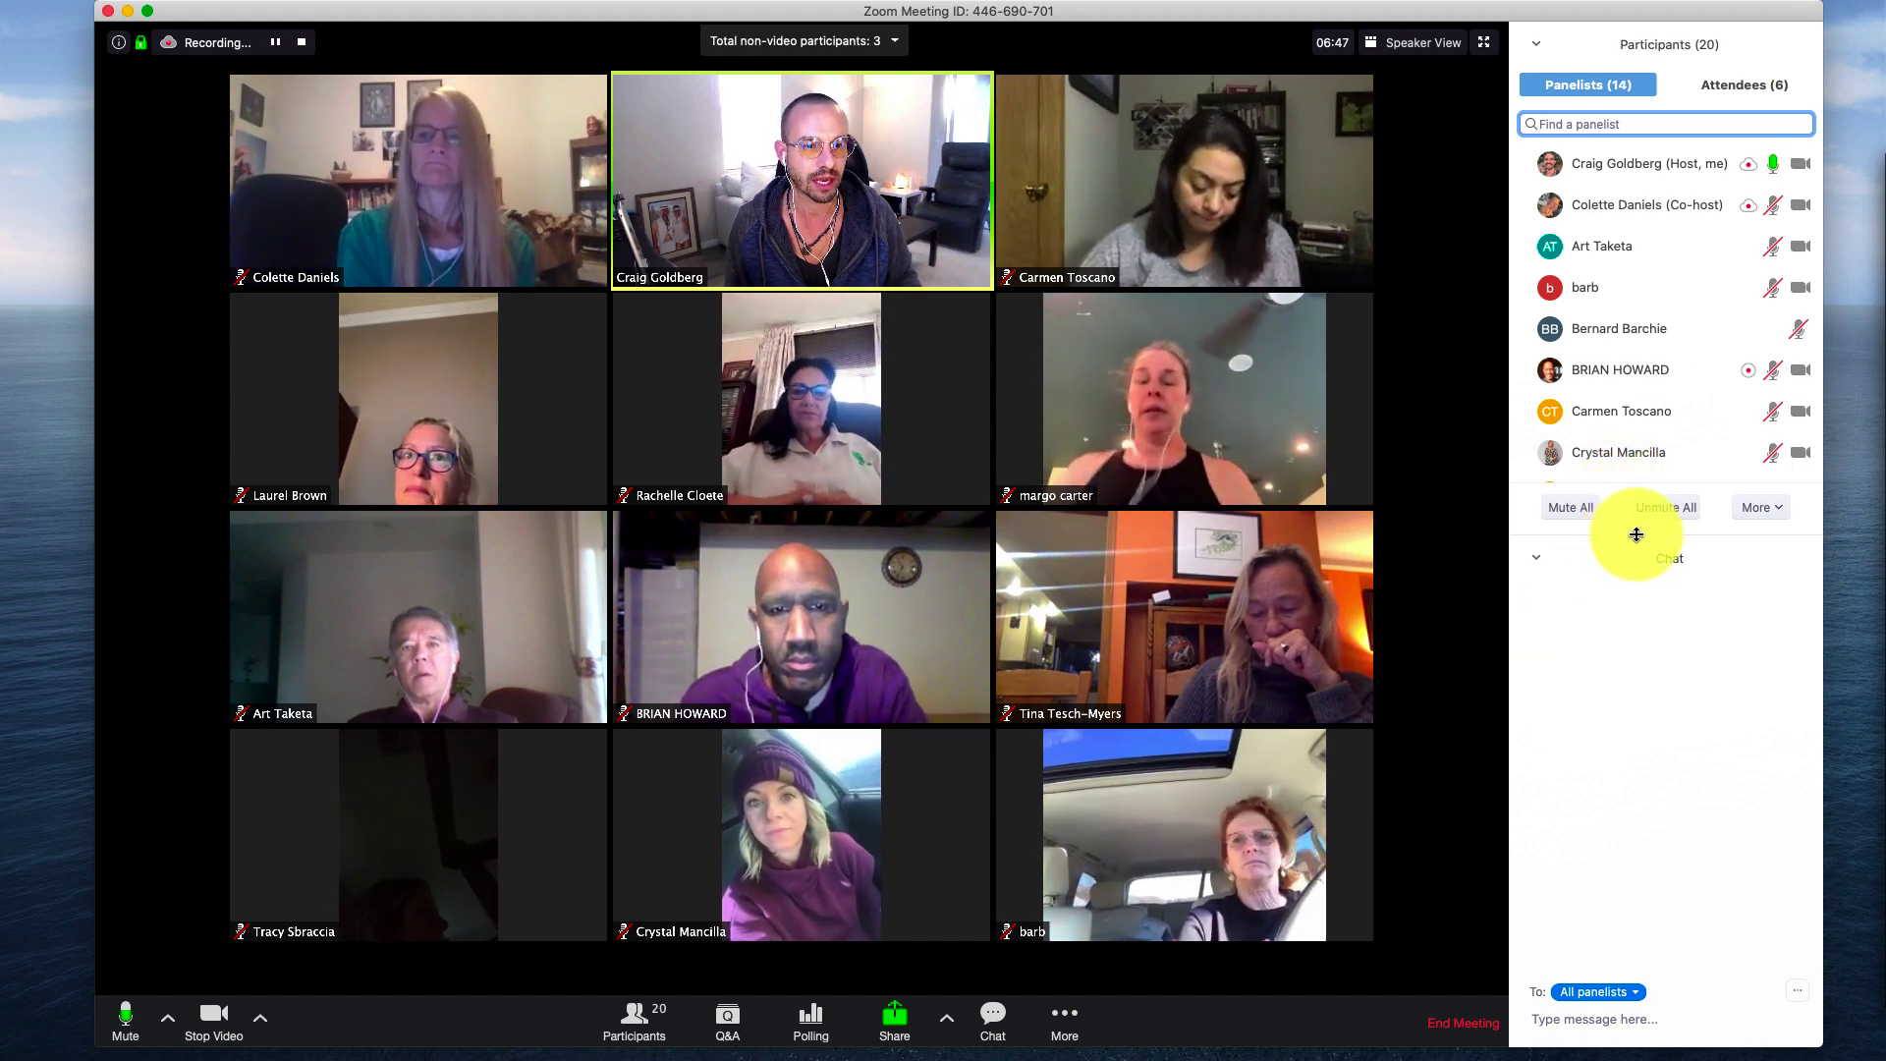
left_click_drag(1636, 534, 1647, 943)
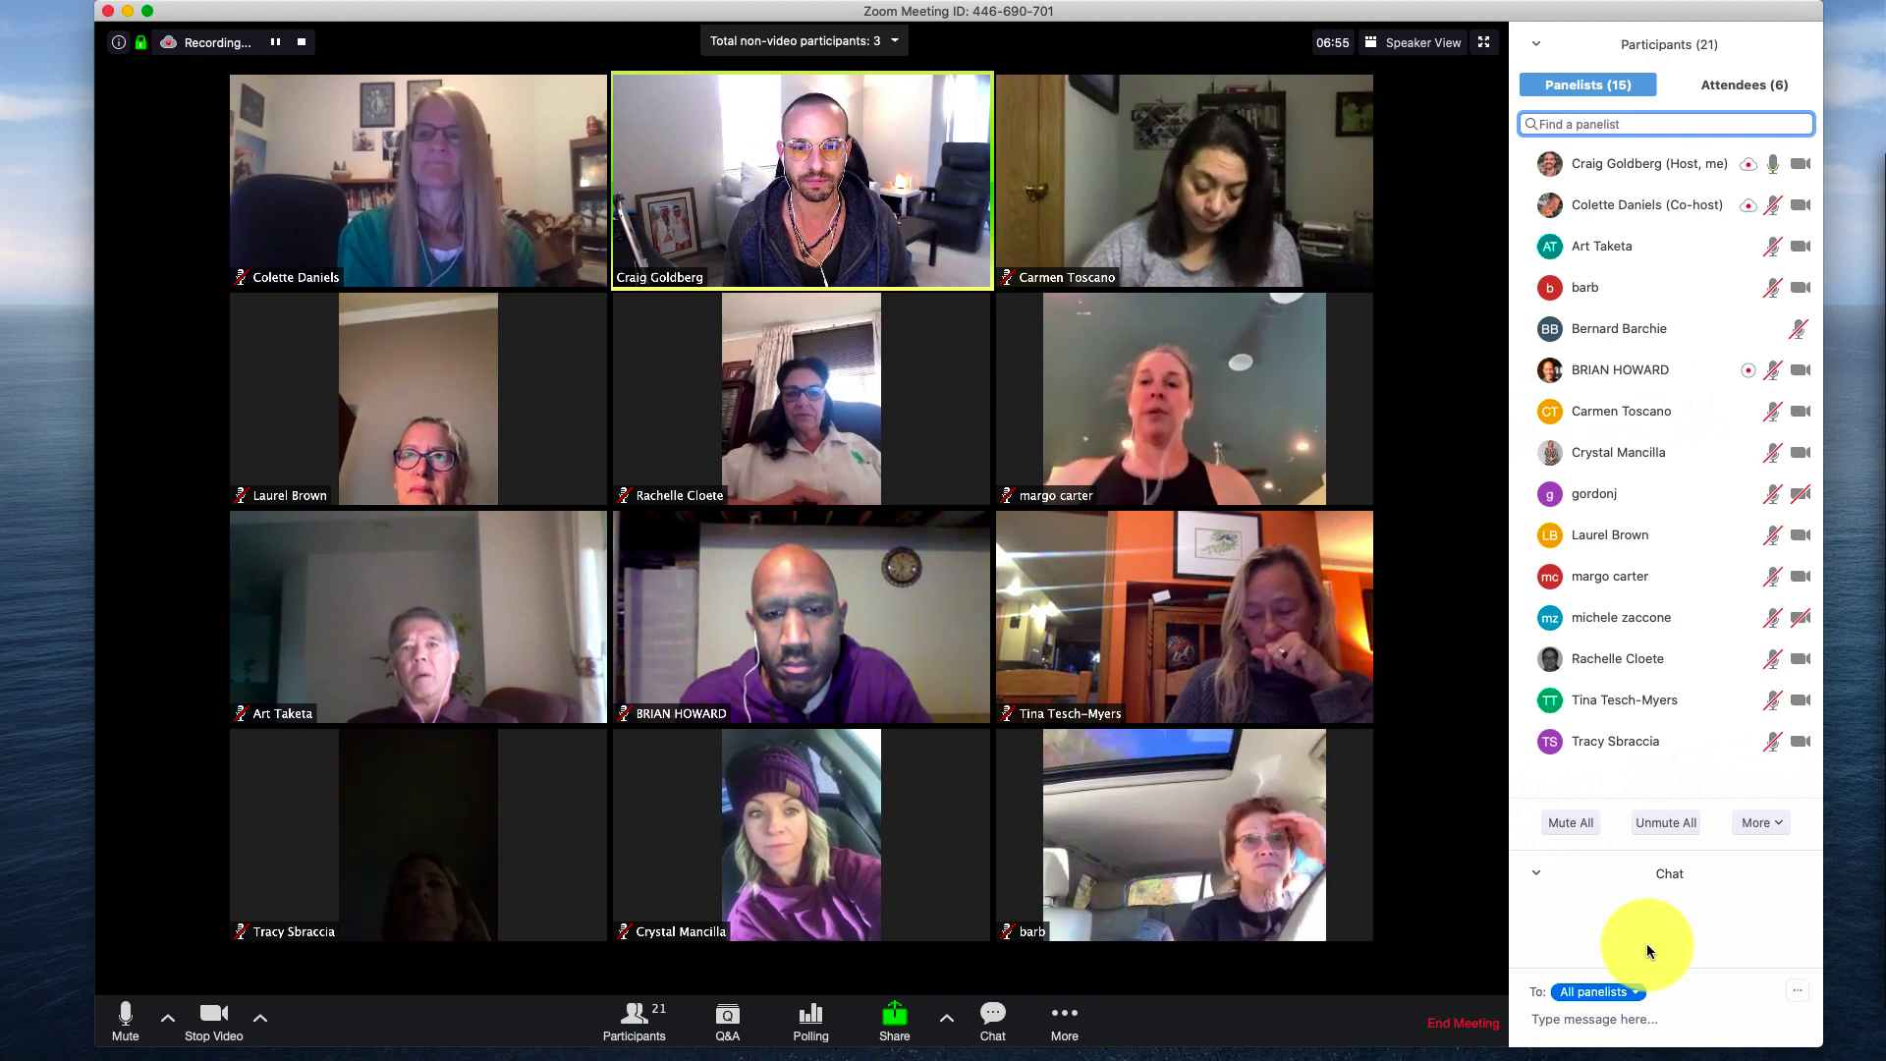
- Make the panelist with the AT avatar a co-host of the meeting
mouse_move(1783, 499)
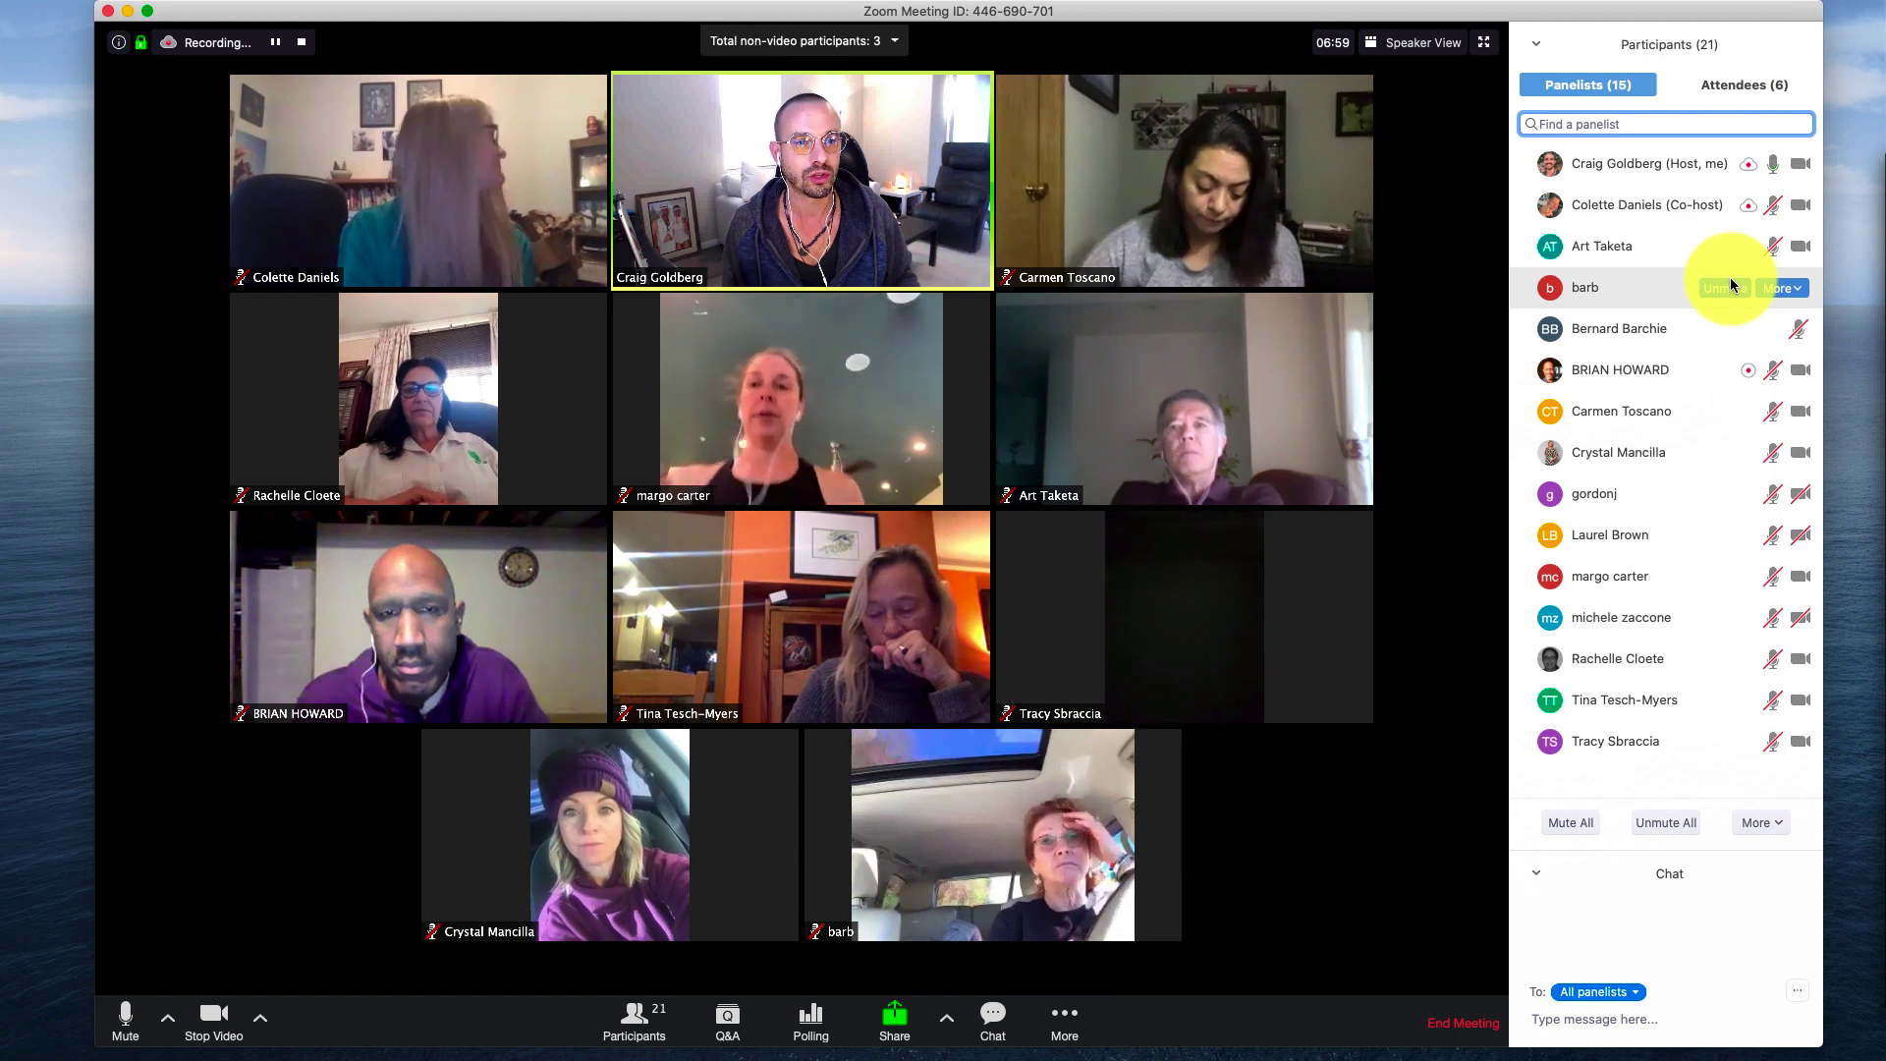
mouse_move(1731, 285)
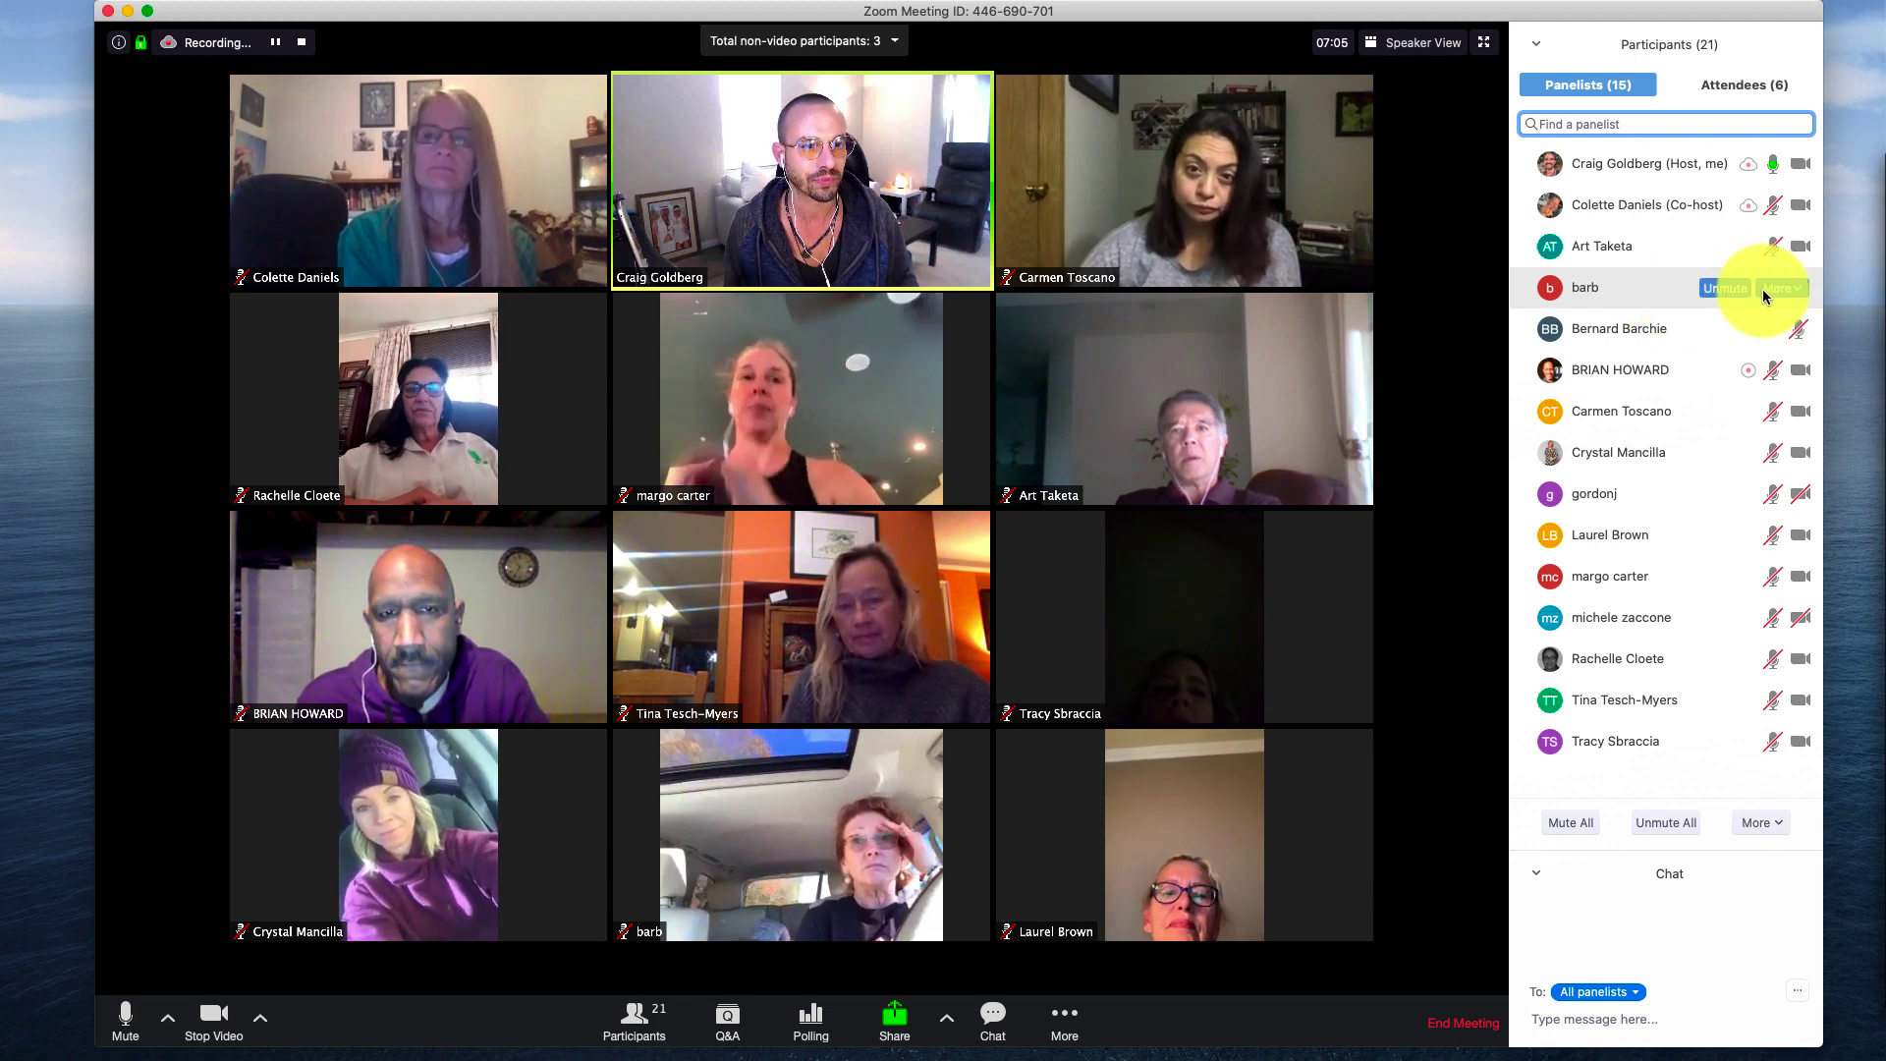
left_click(1781, 247)
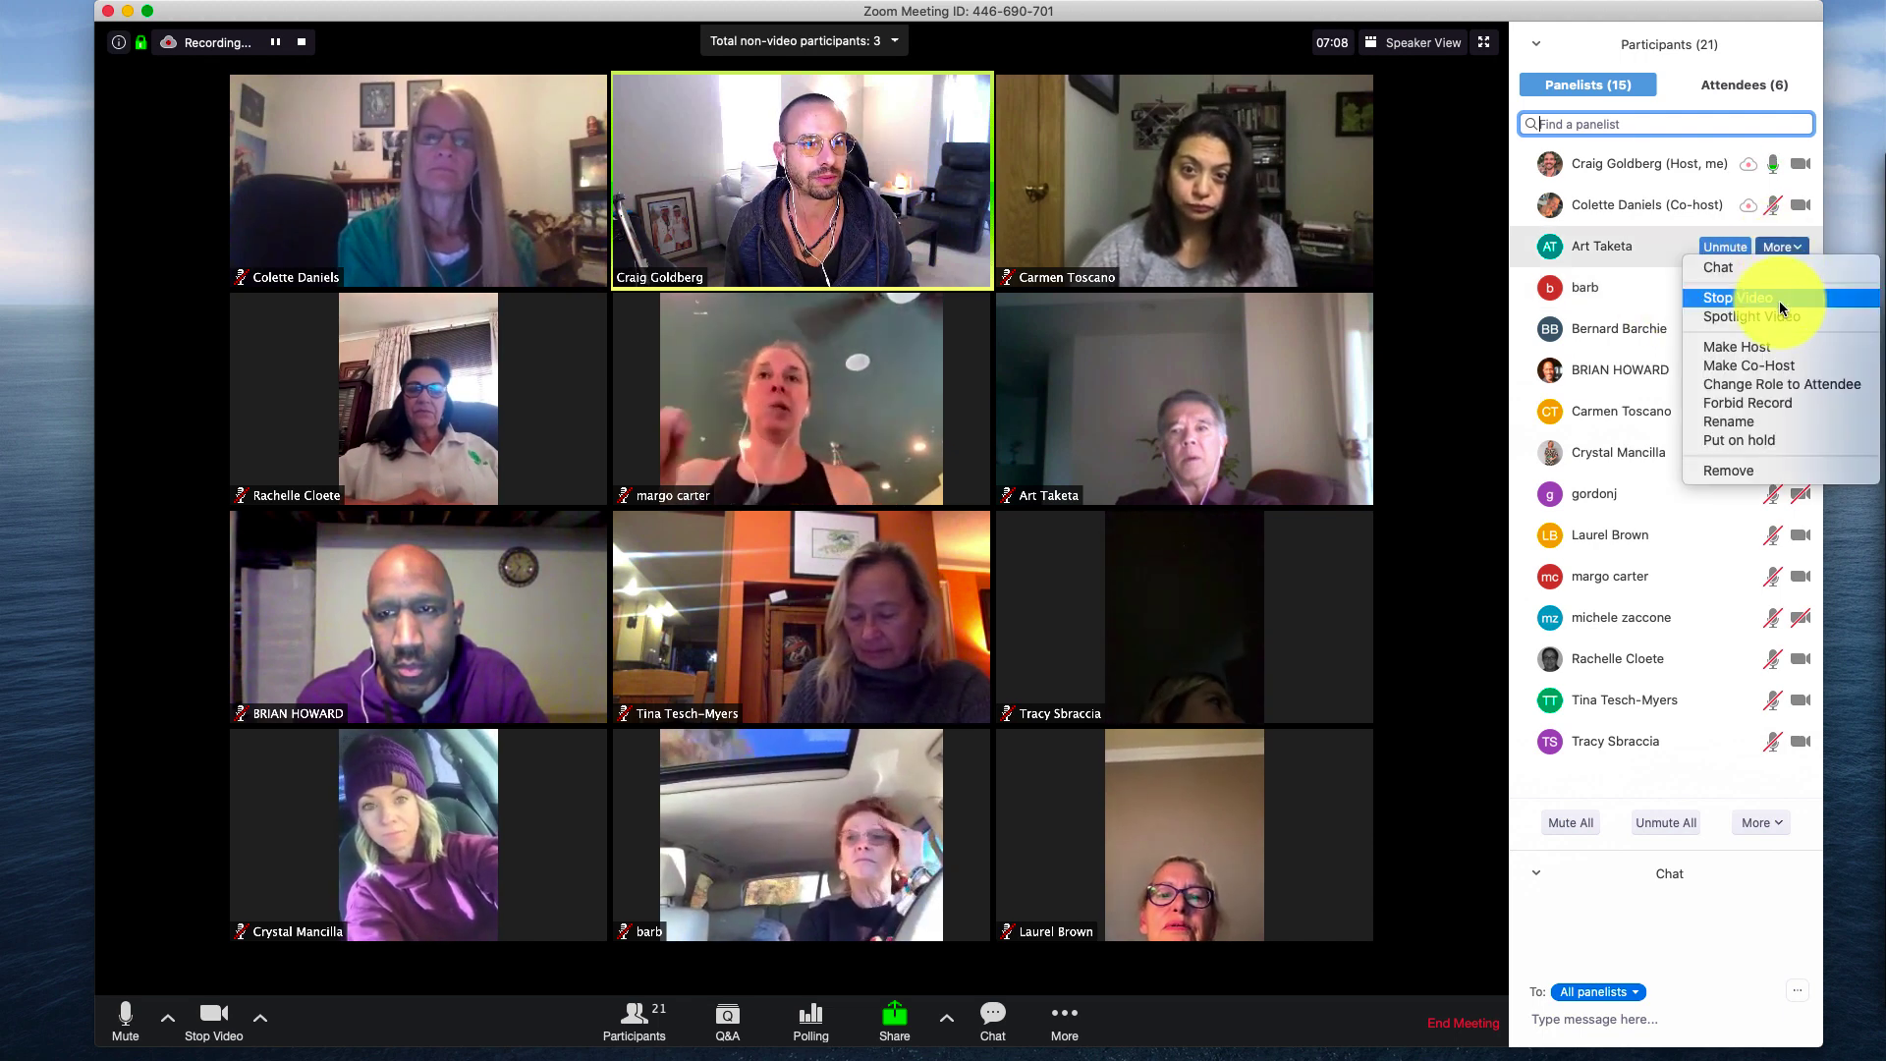
left_click(1780, 363)
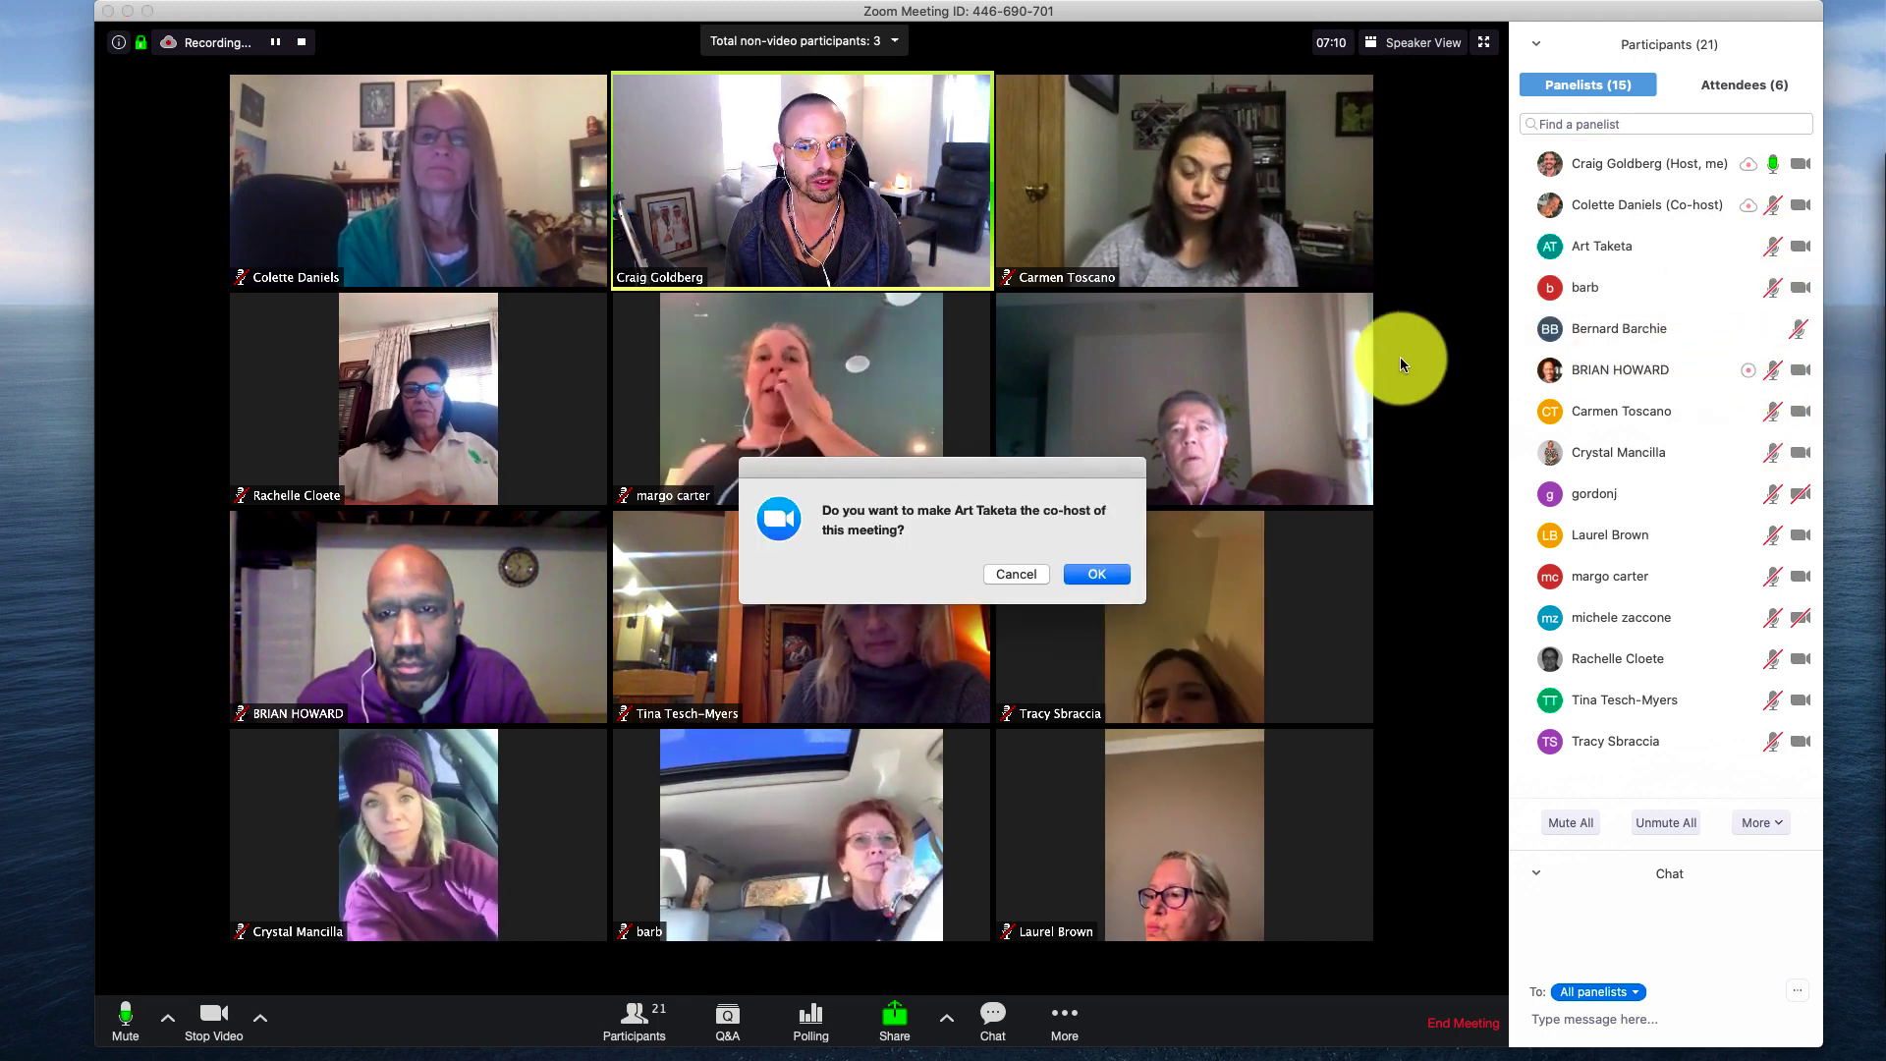
left_click(1104, 575)
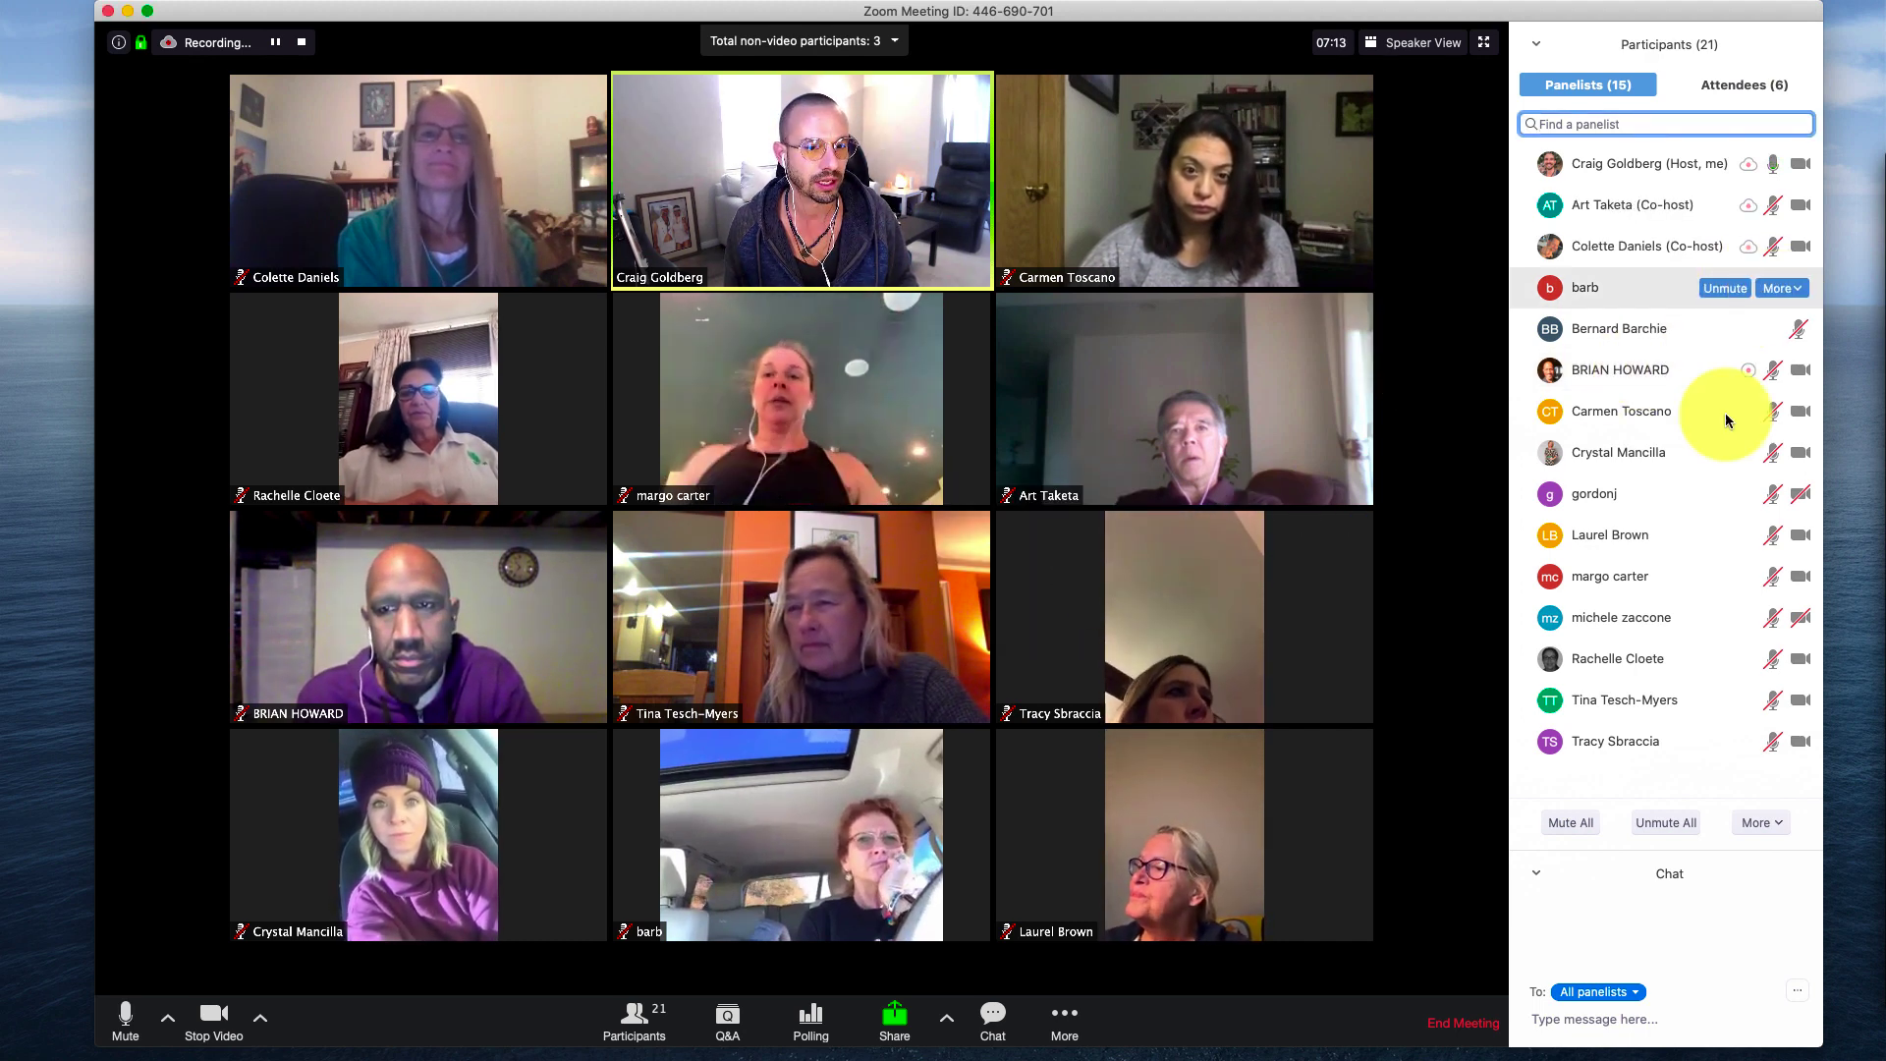
- Make the panelists with the TS and TT avatars co-hosts of the meeting
left_click(1778, 742)
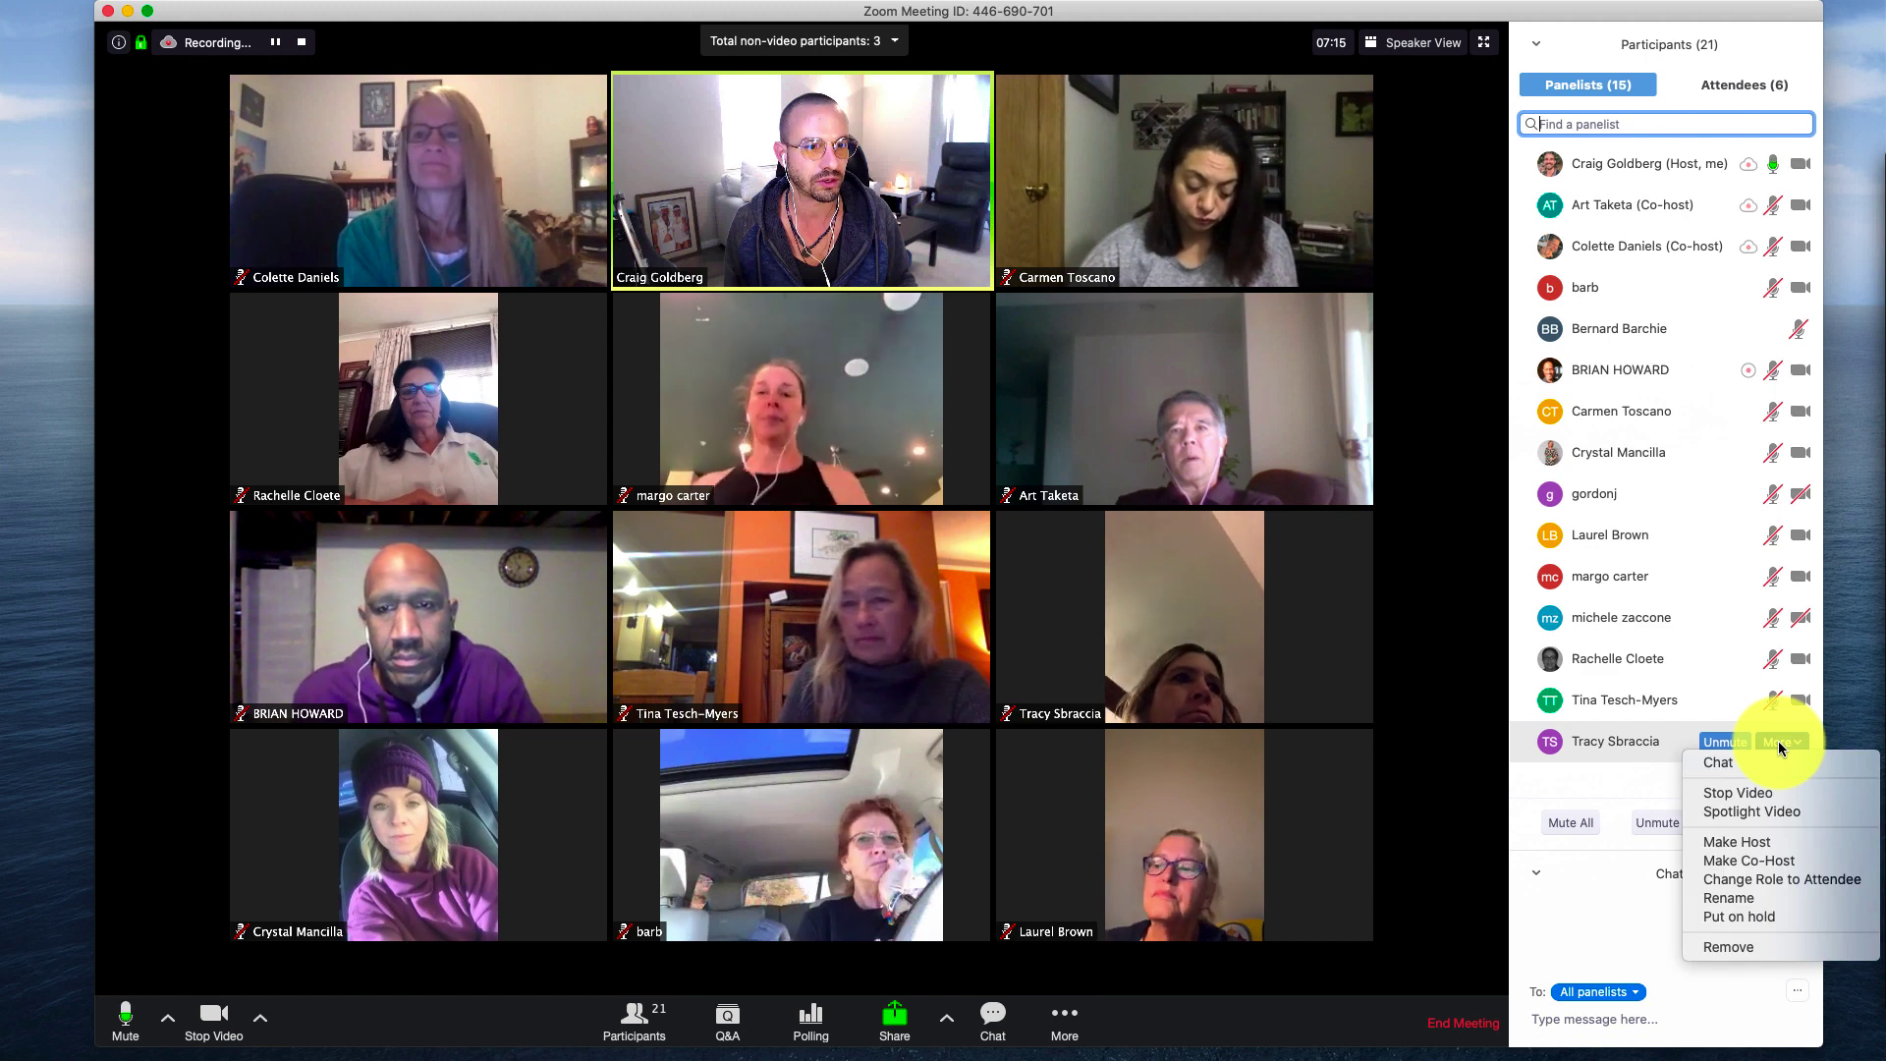
left_click(1778, 861)
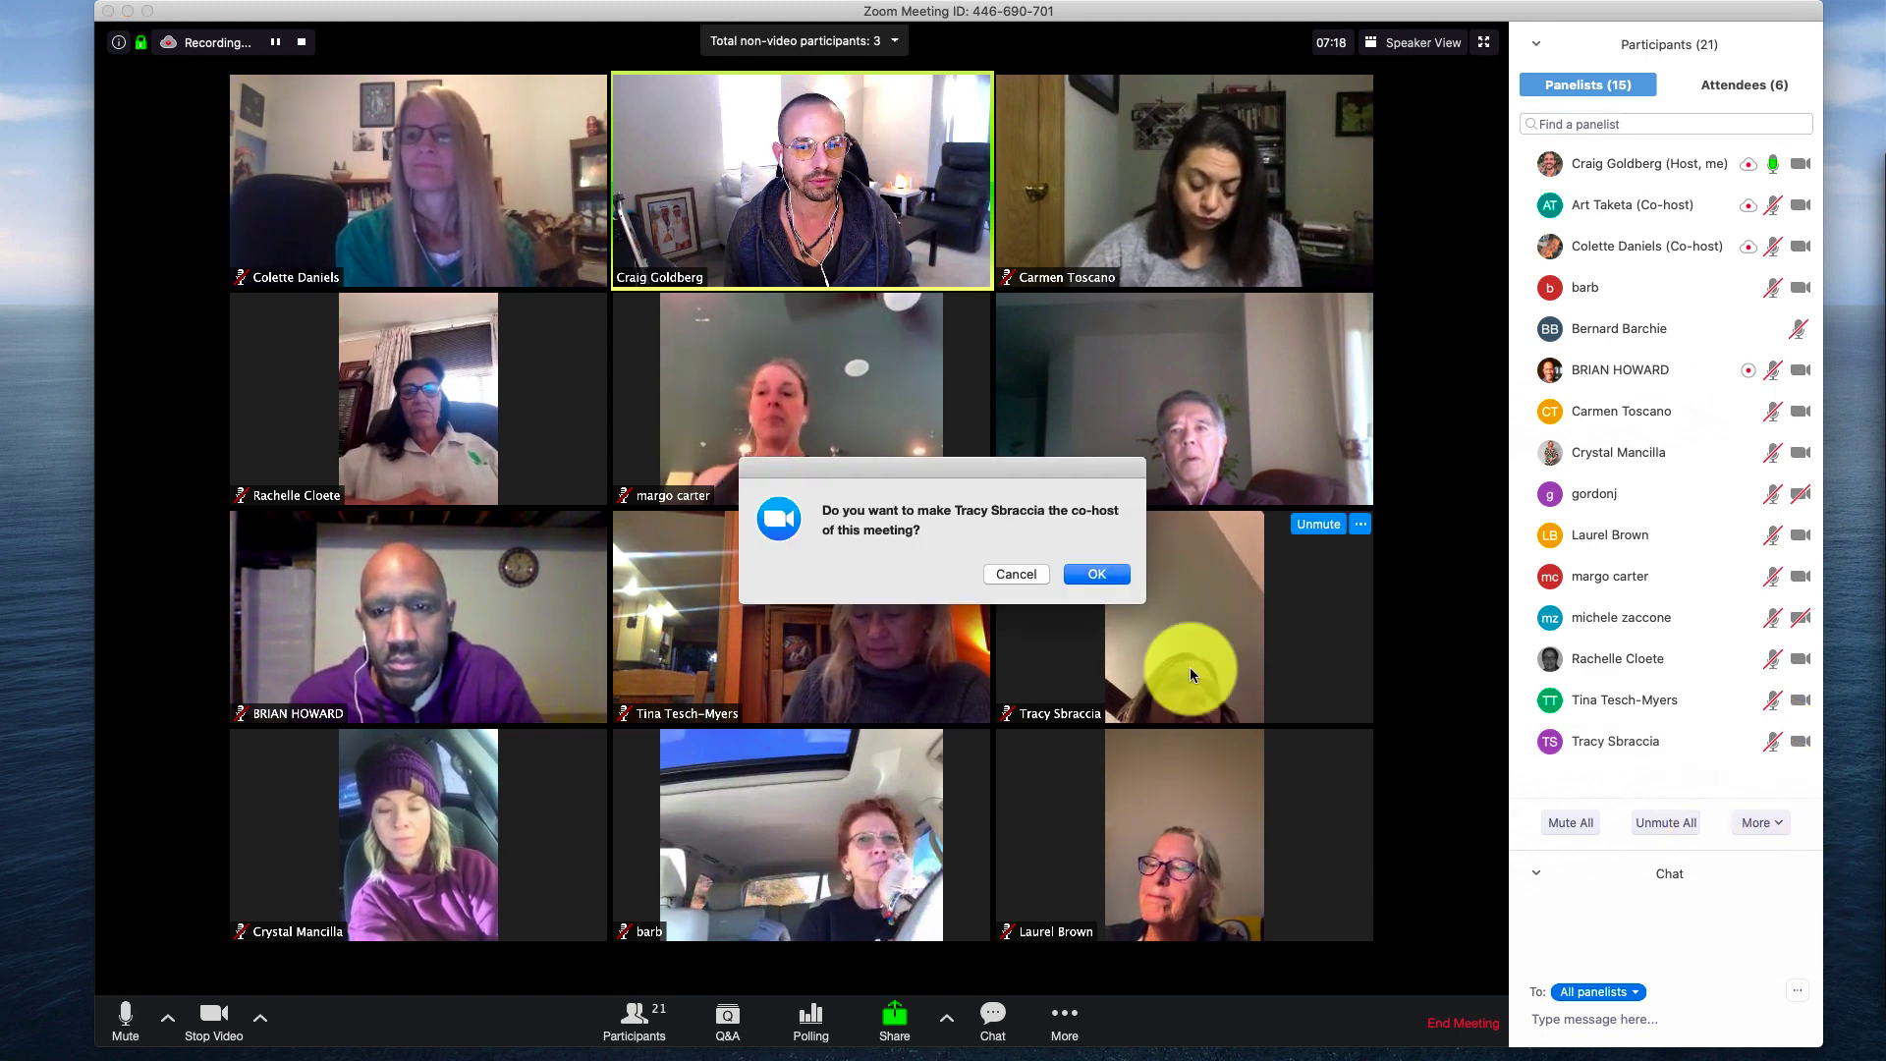
left_click(1088, 574)
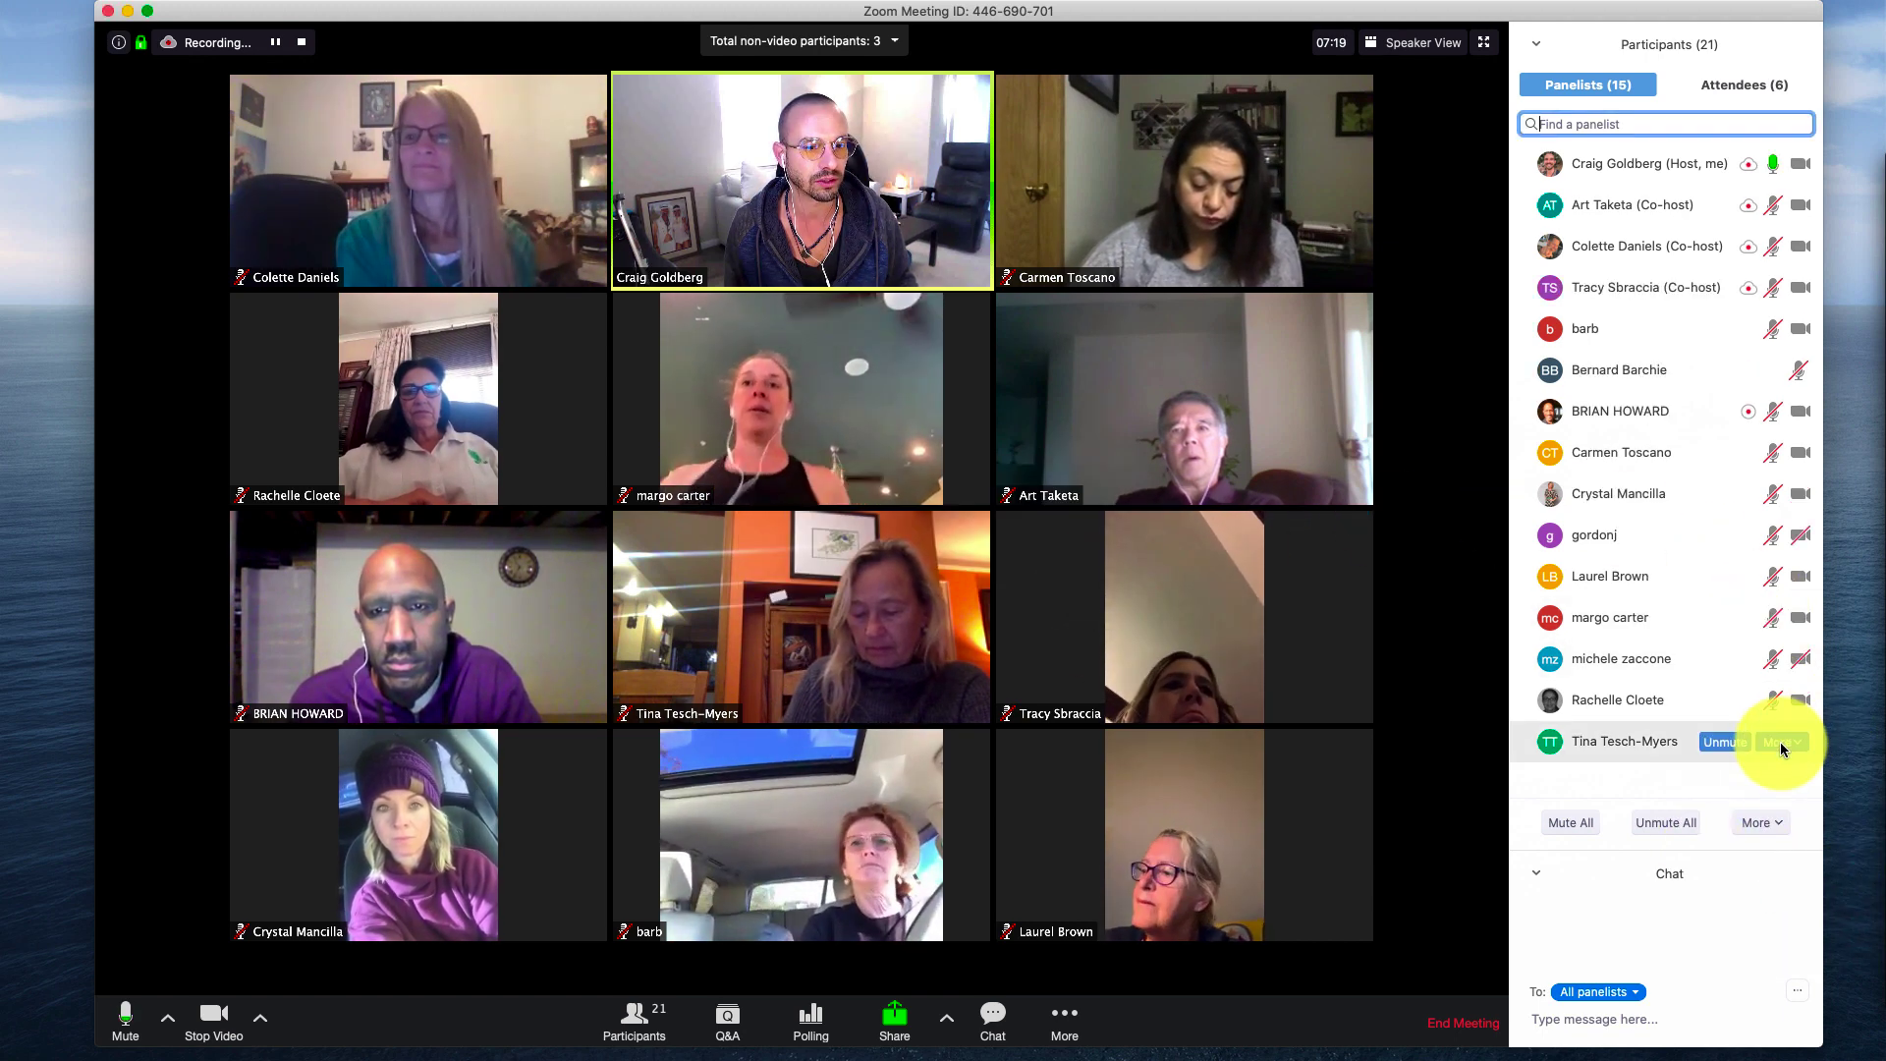
left_click(1781, 743)
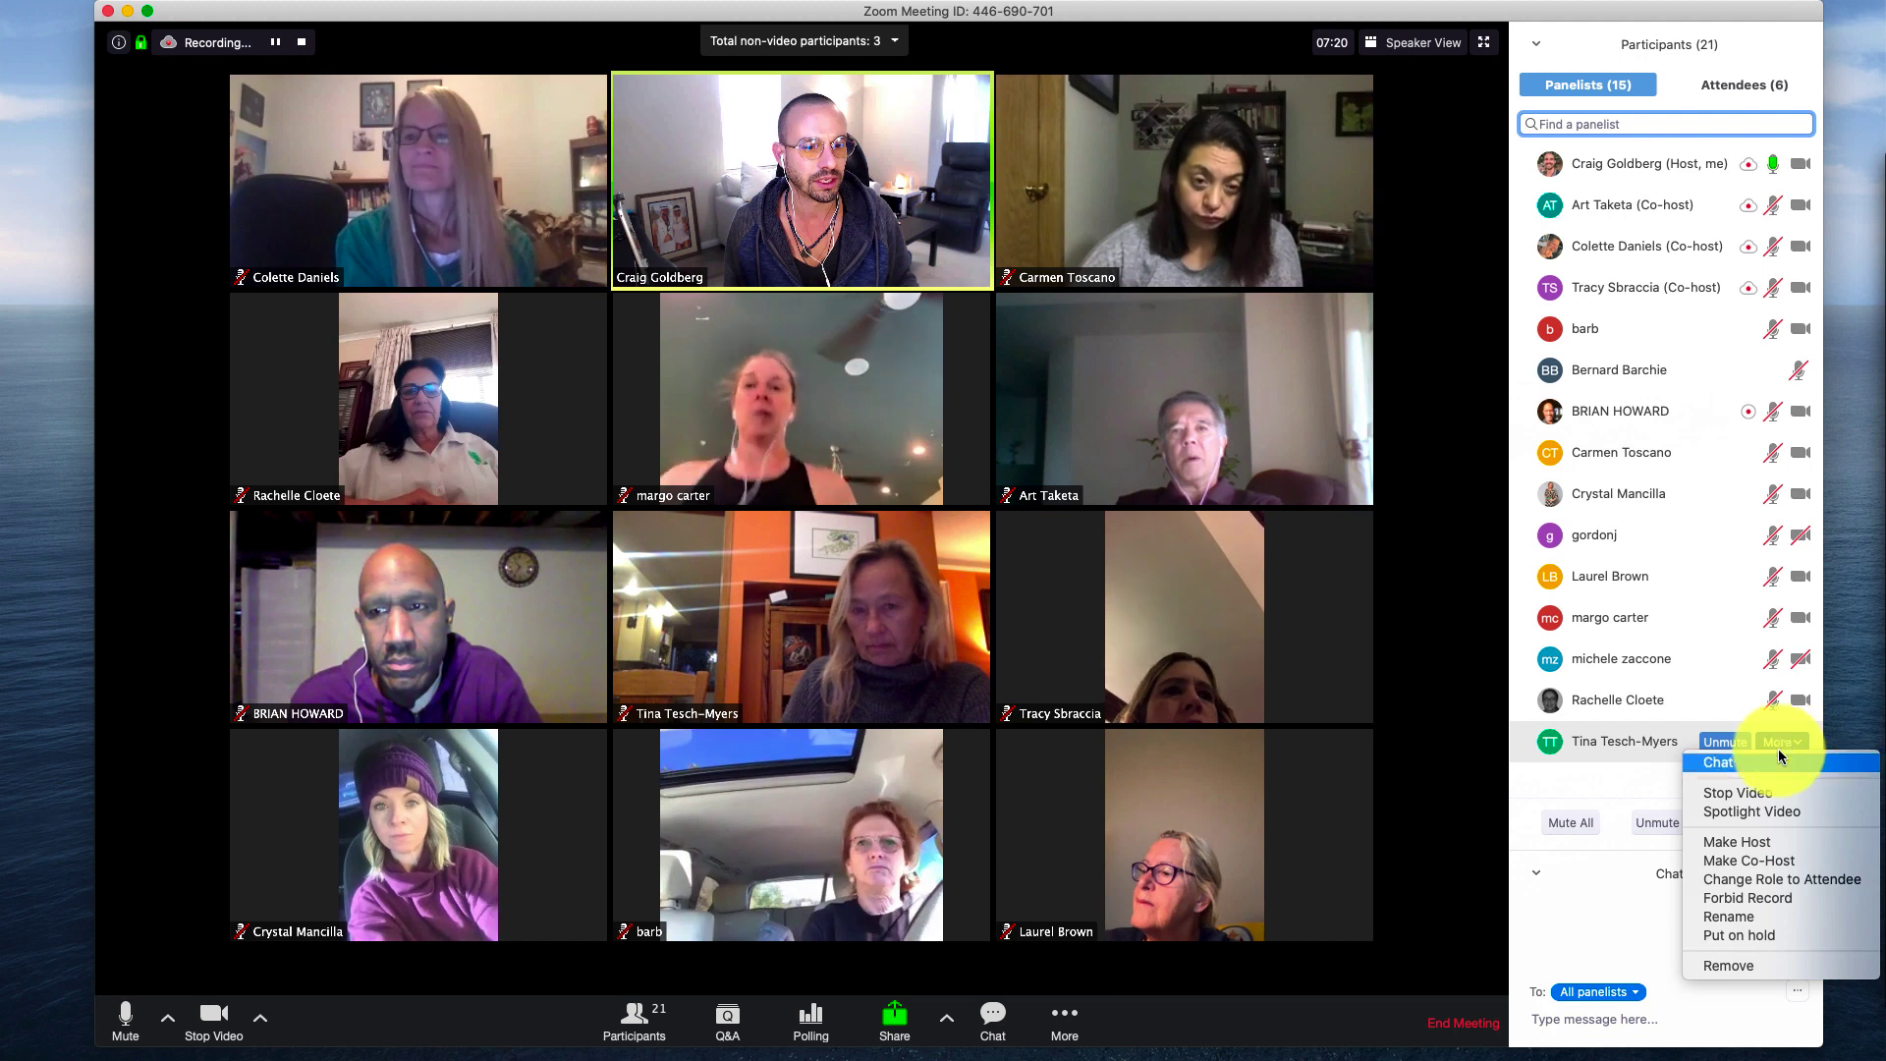
left_click(1761, 860)
left_click(1089, 575)
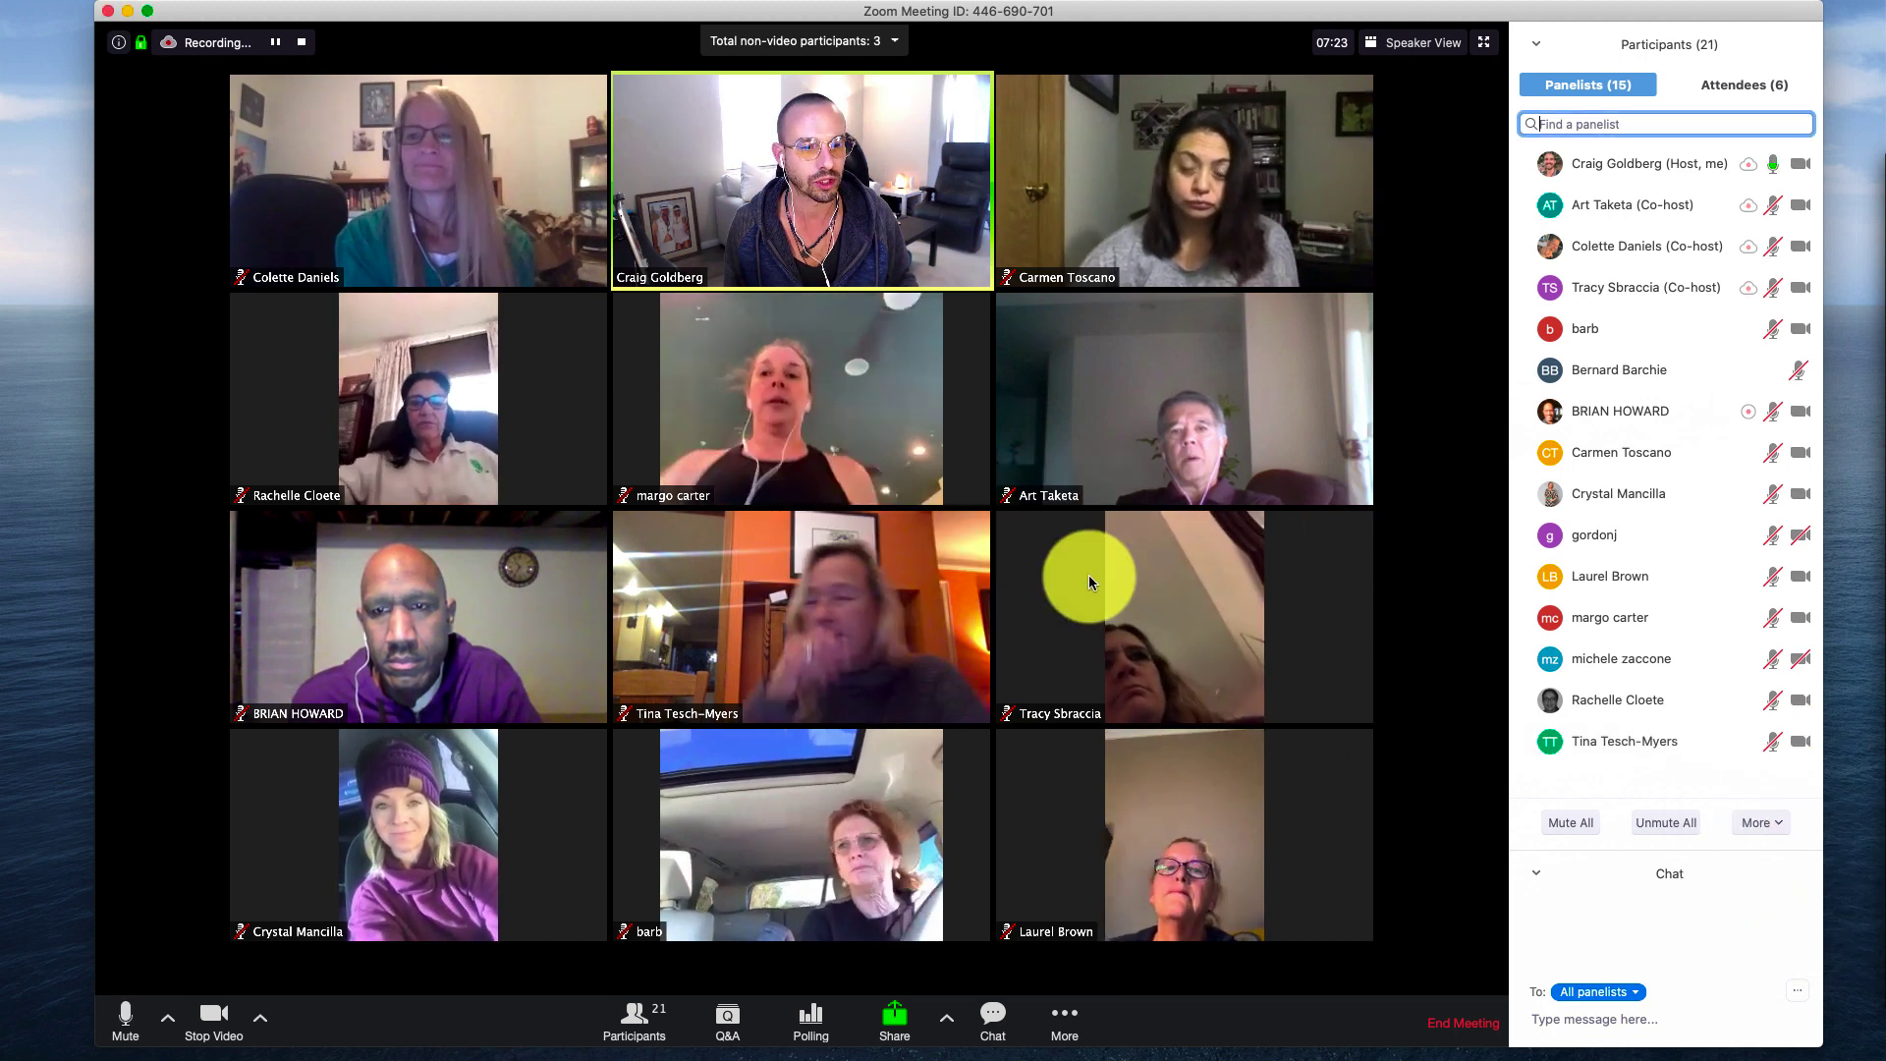
- Make the last-listed panelist with a photo avatar and the panelist with the mz avatar co-hosts
left_click(1781, 742)
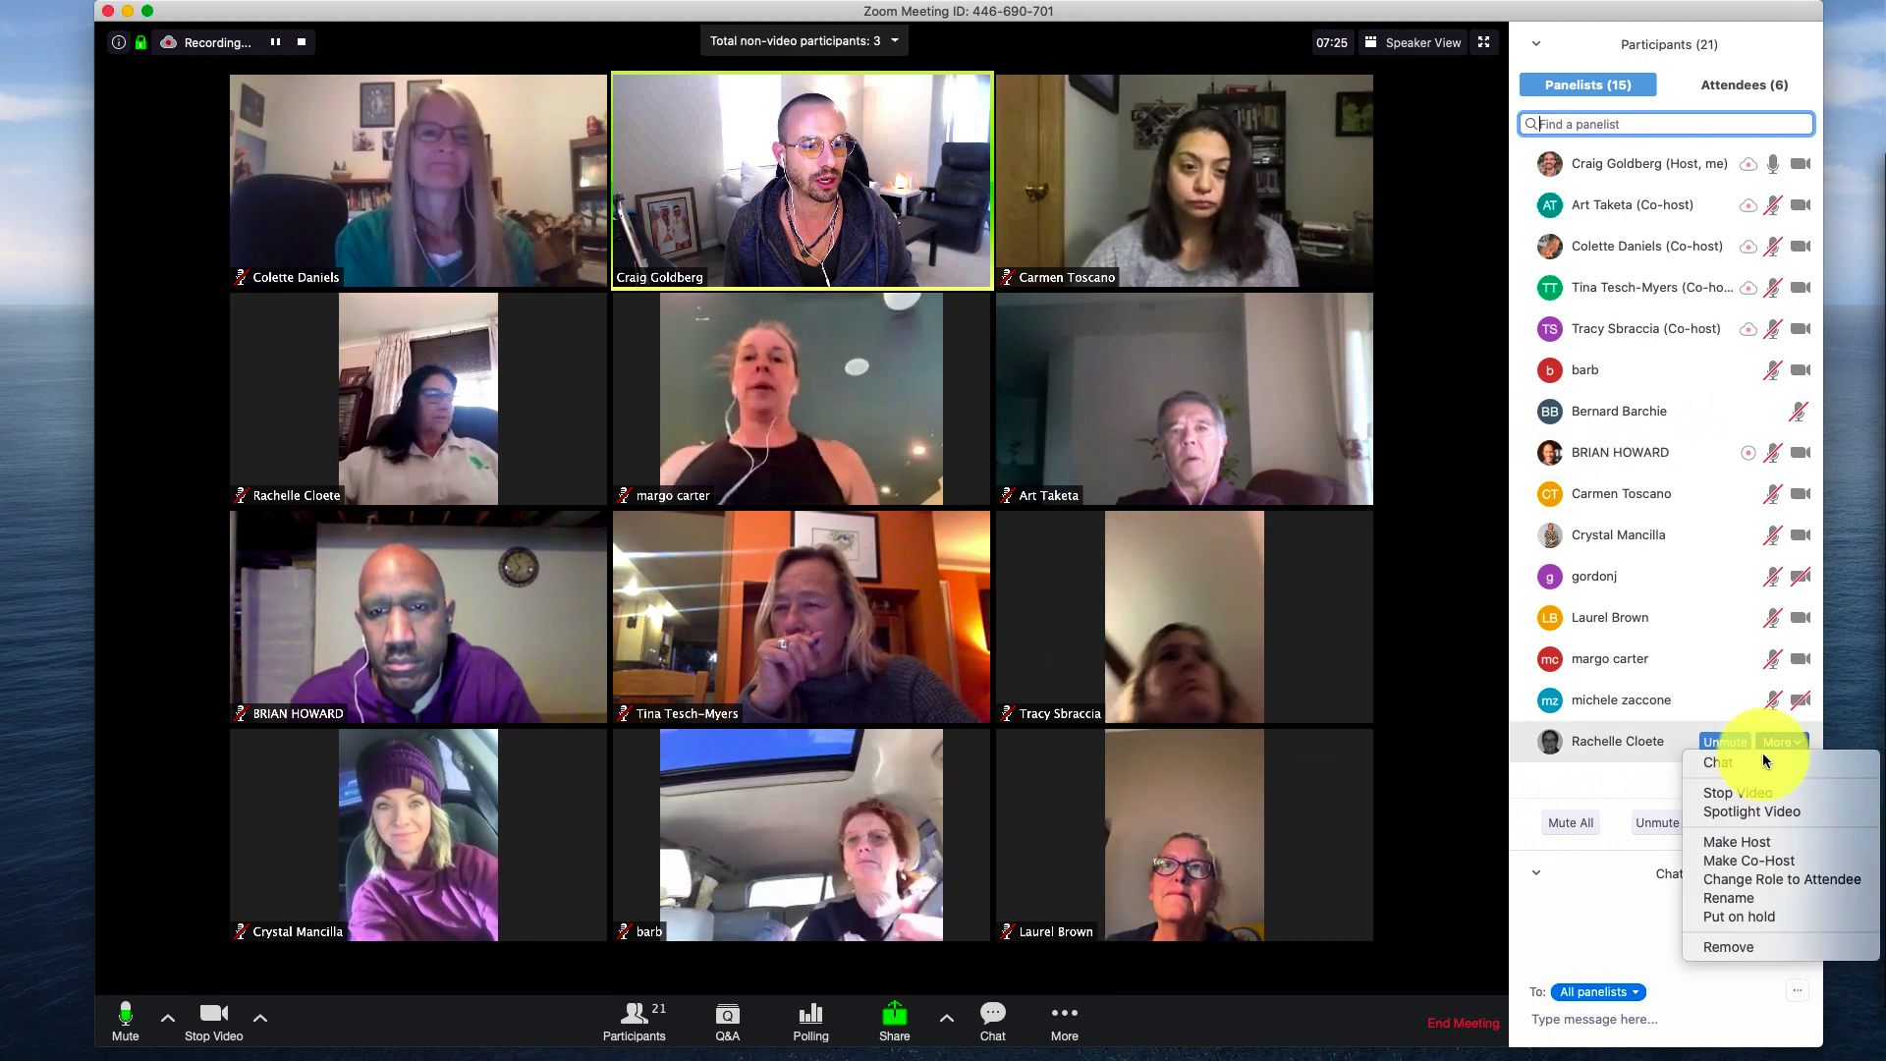
left_click(1734, 862)
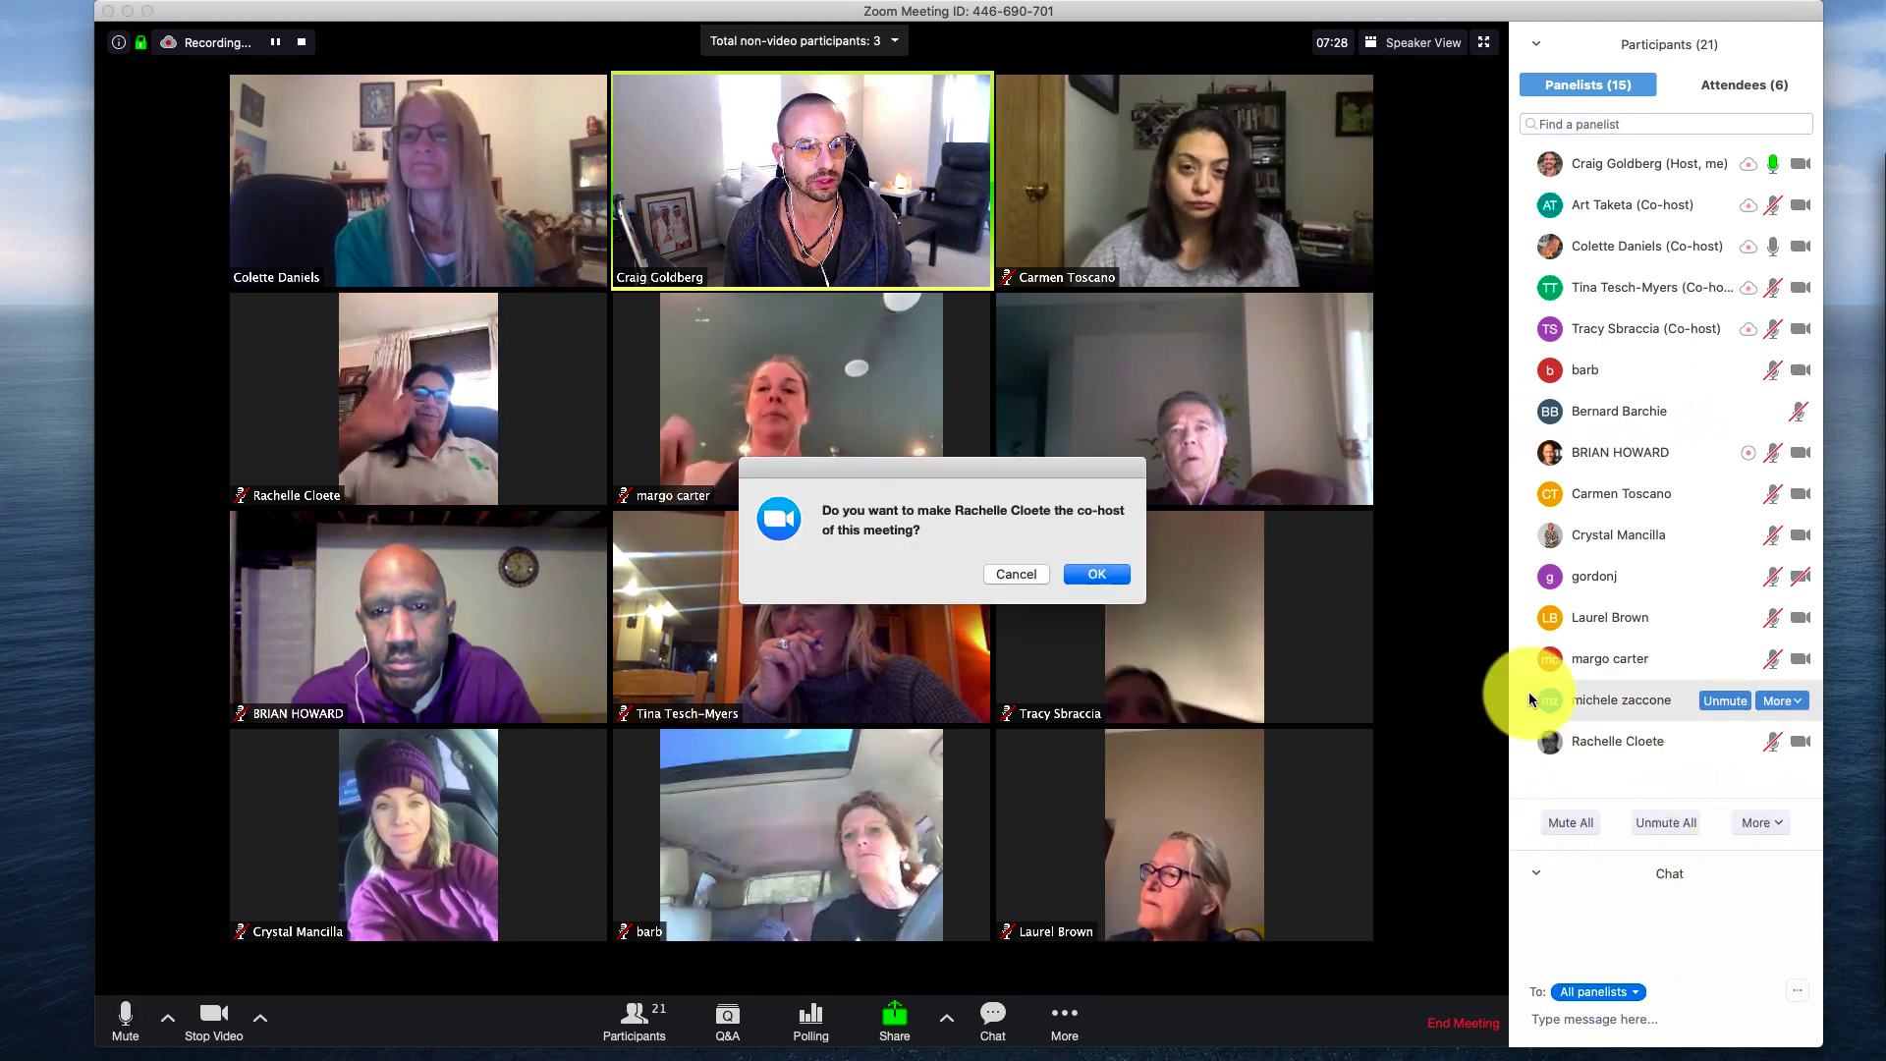
left_click(1090, 575)
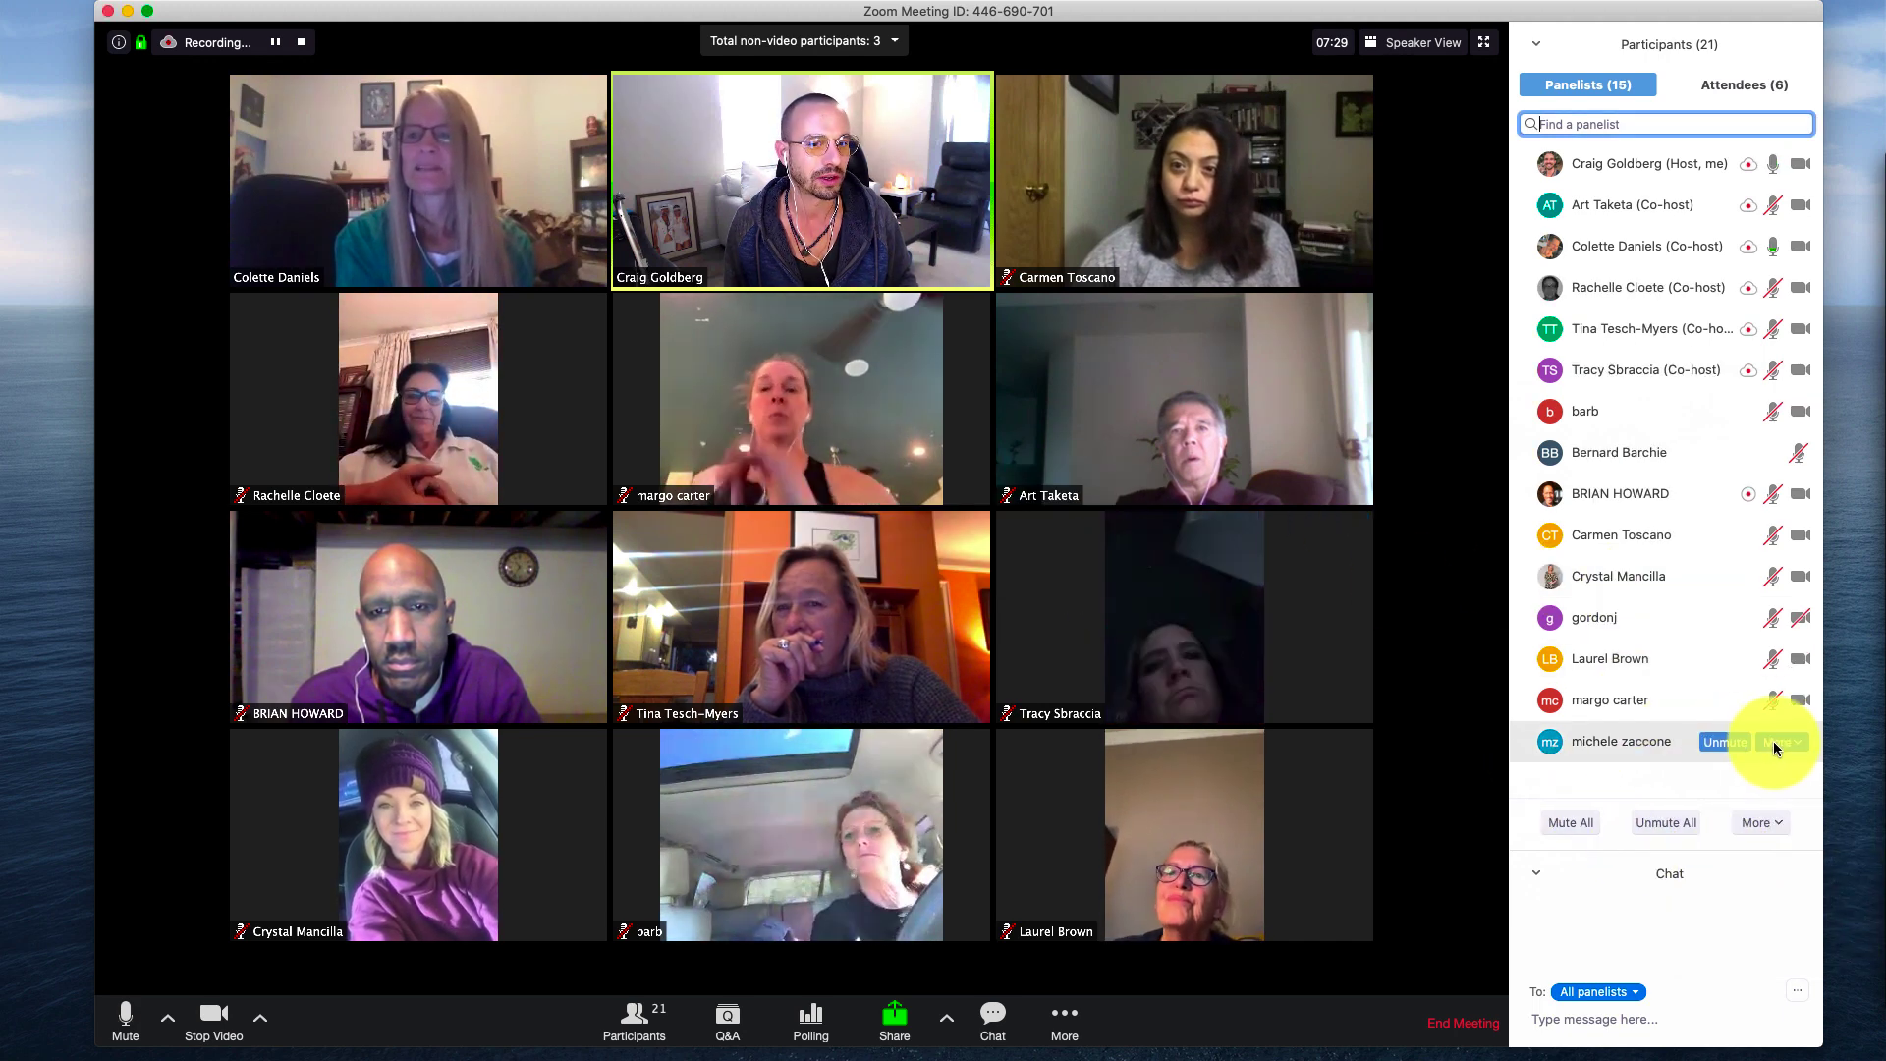
left_click(1775, 742)
left_click(1755, 844)
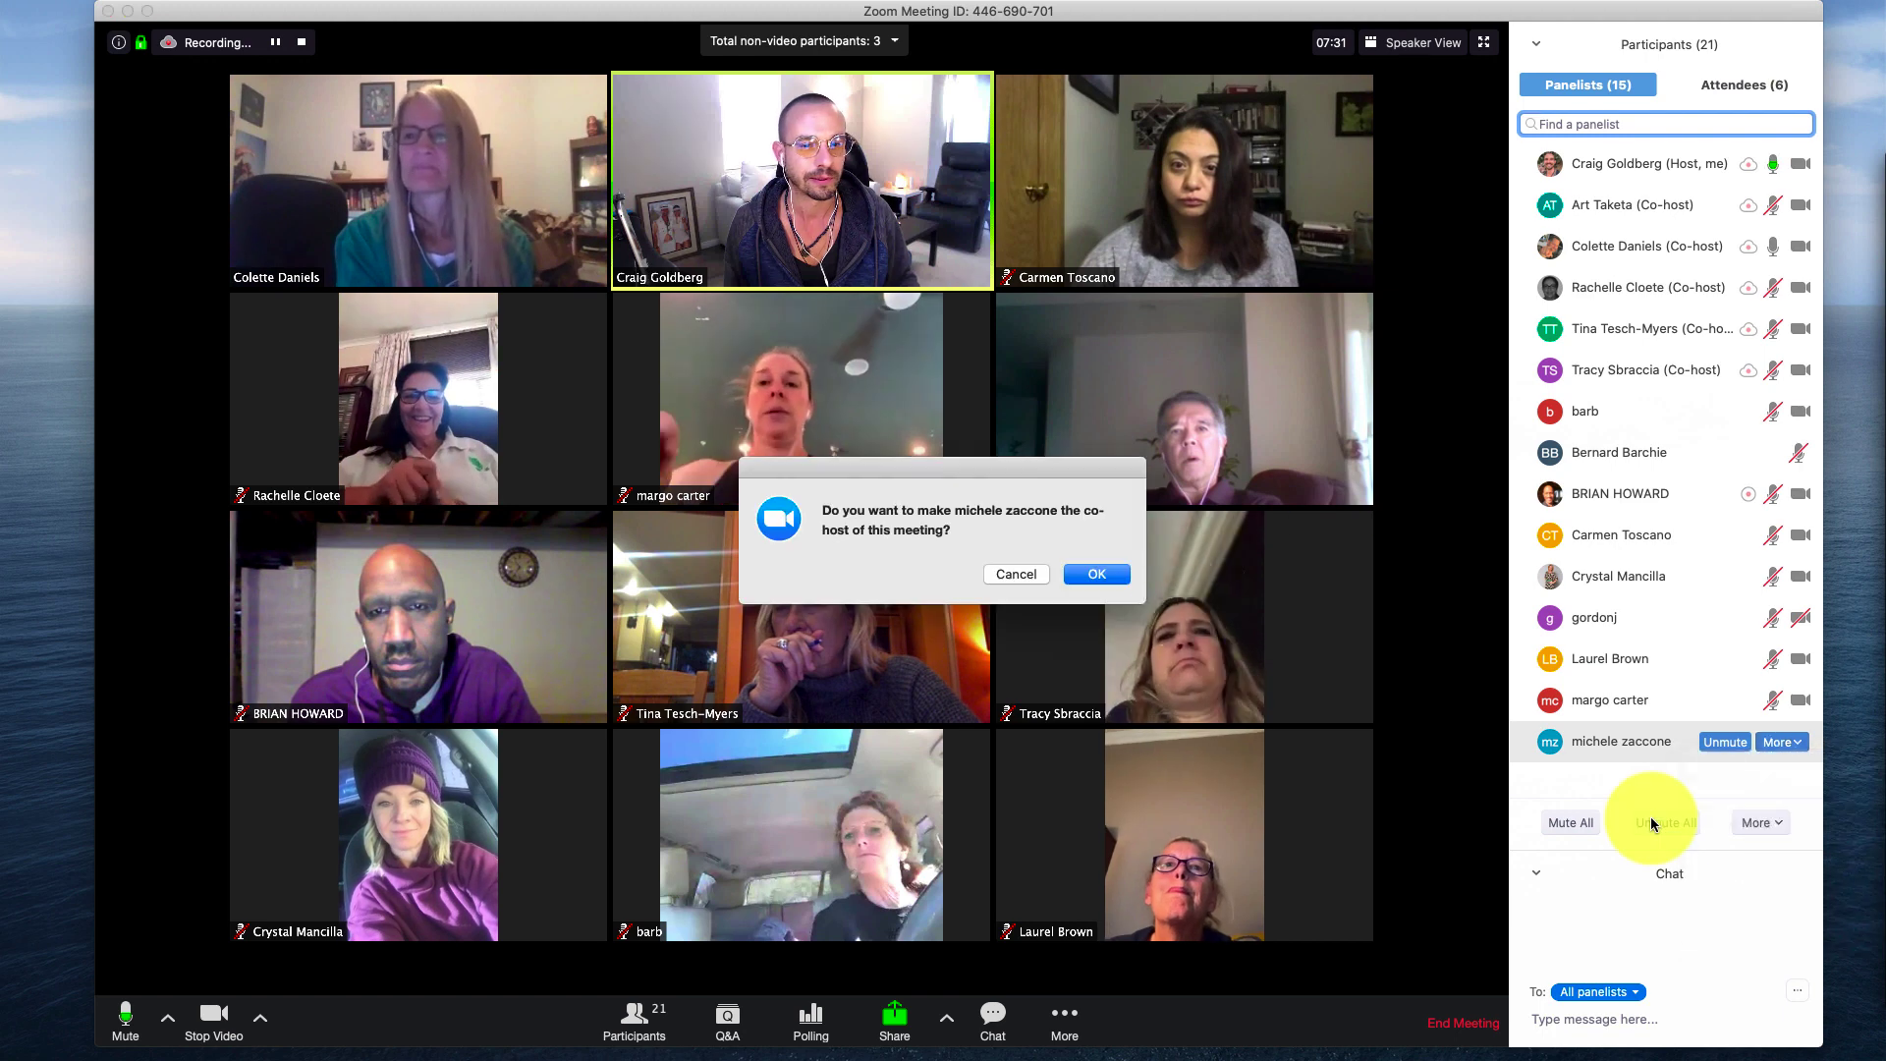
left_click(1093, 580)
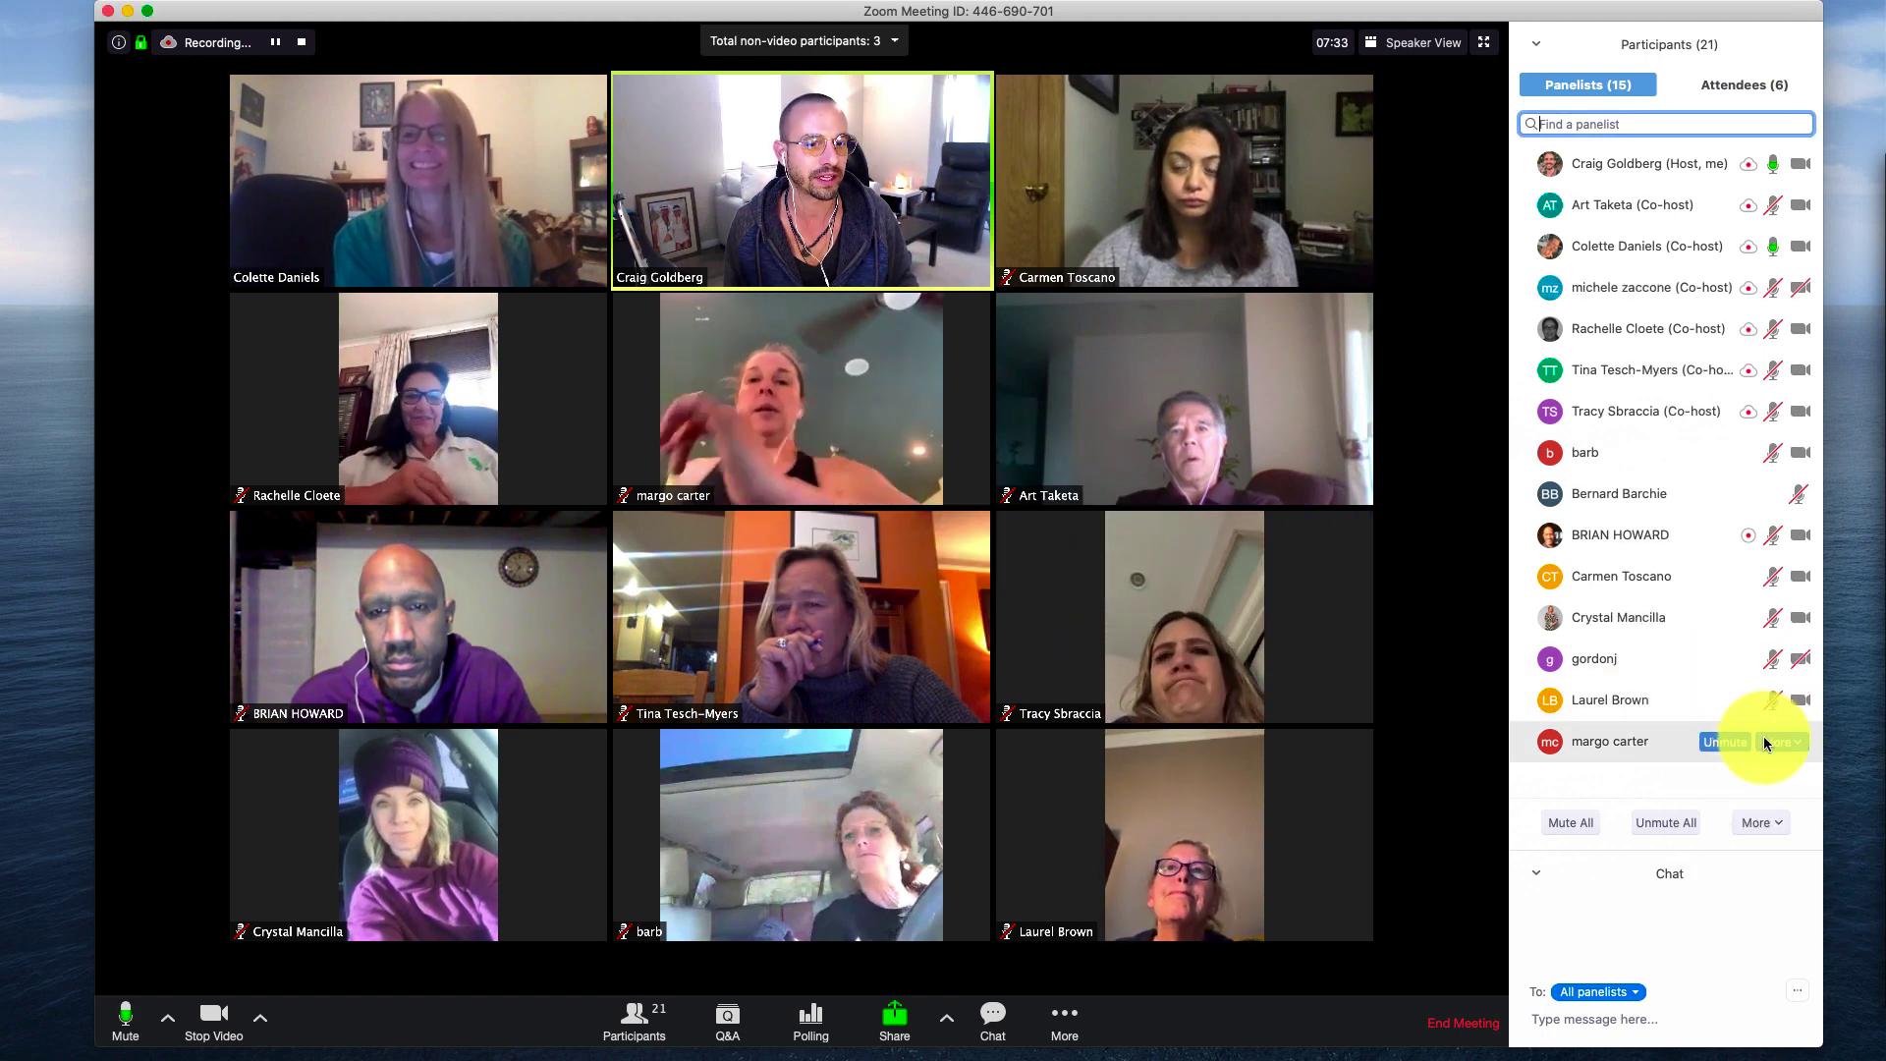
- Make the panelist with the mc avatar and the photo-avatar panelist listed directly above the g avatar co-hosts
left_click(1765, 741)
left_click(1753, 860)
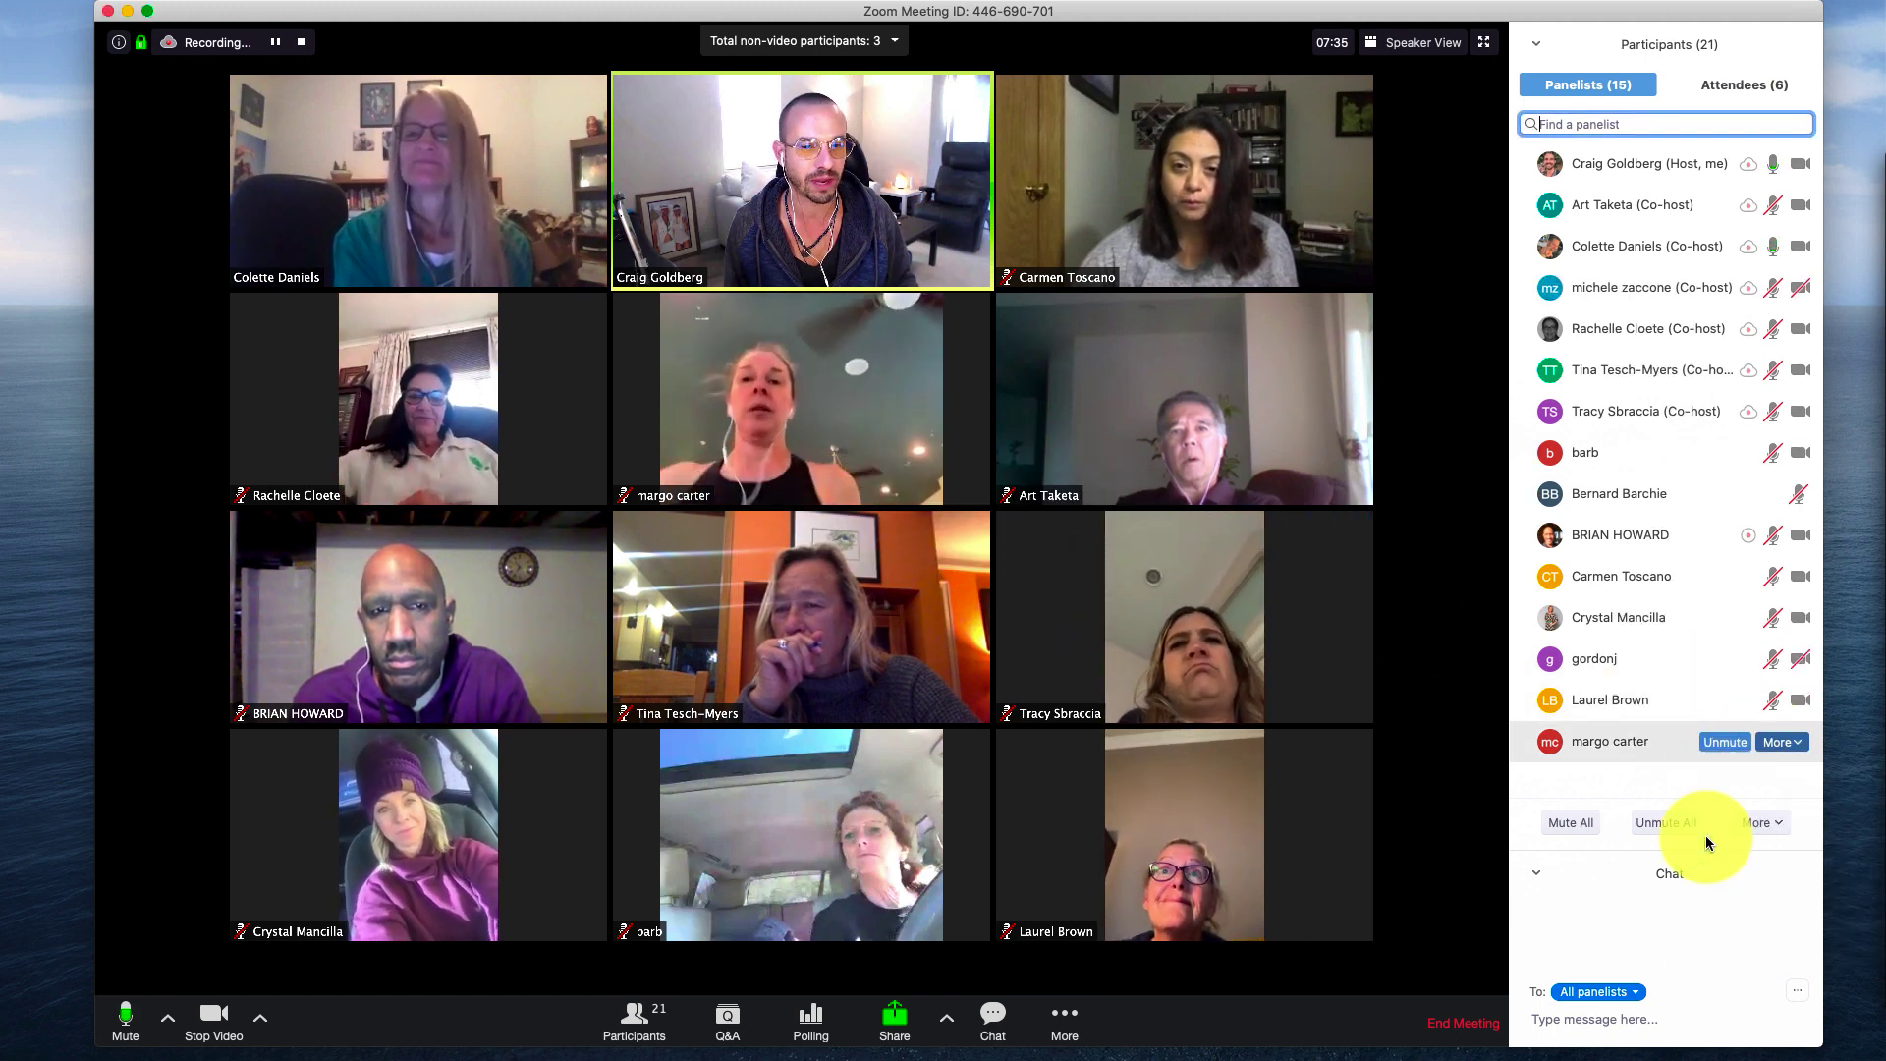
left_click(1096, 575)
mouse_move(1763, 665)
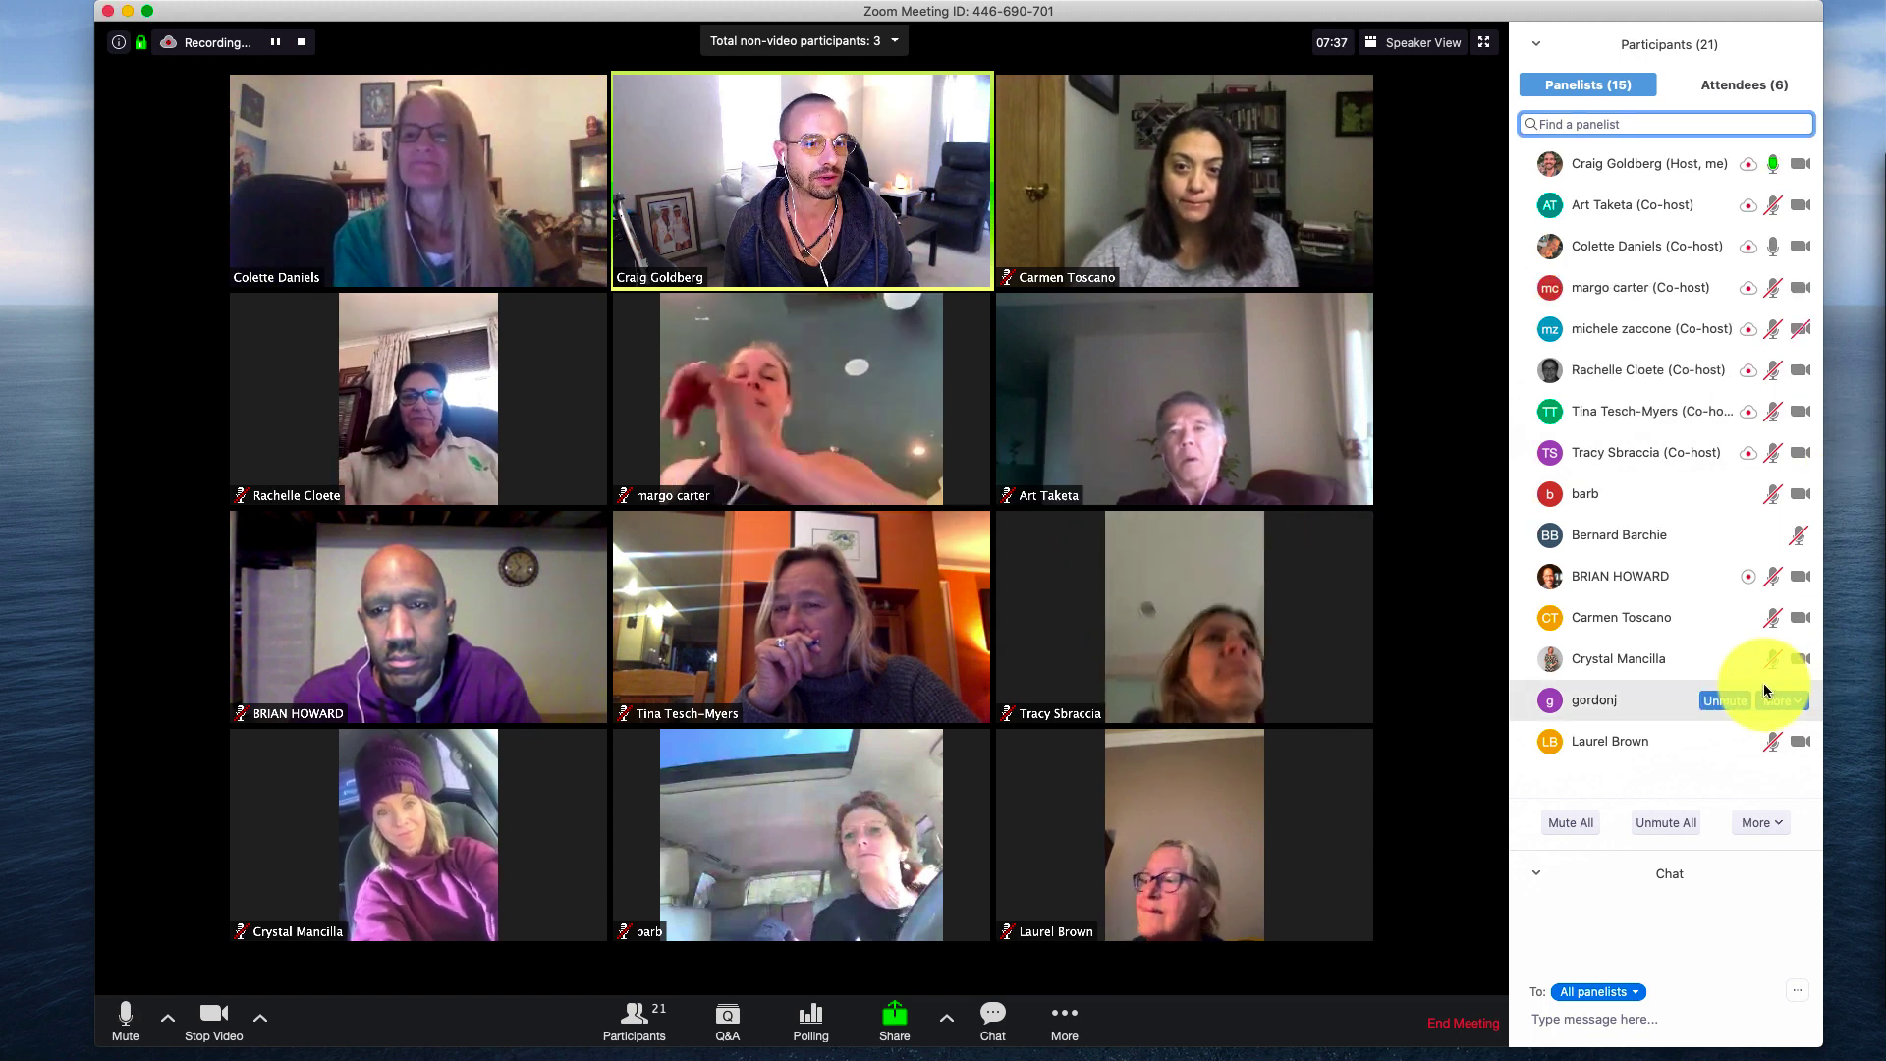
left_click(1783, 666)
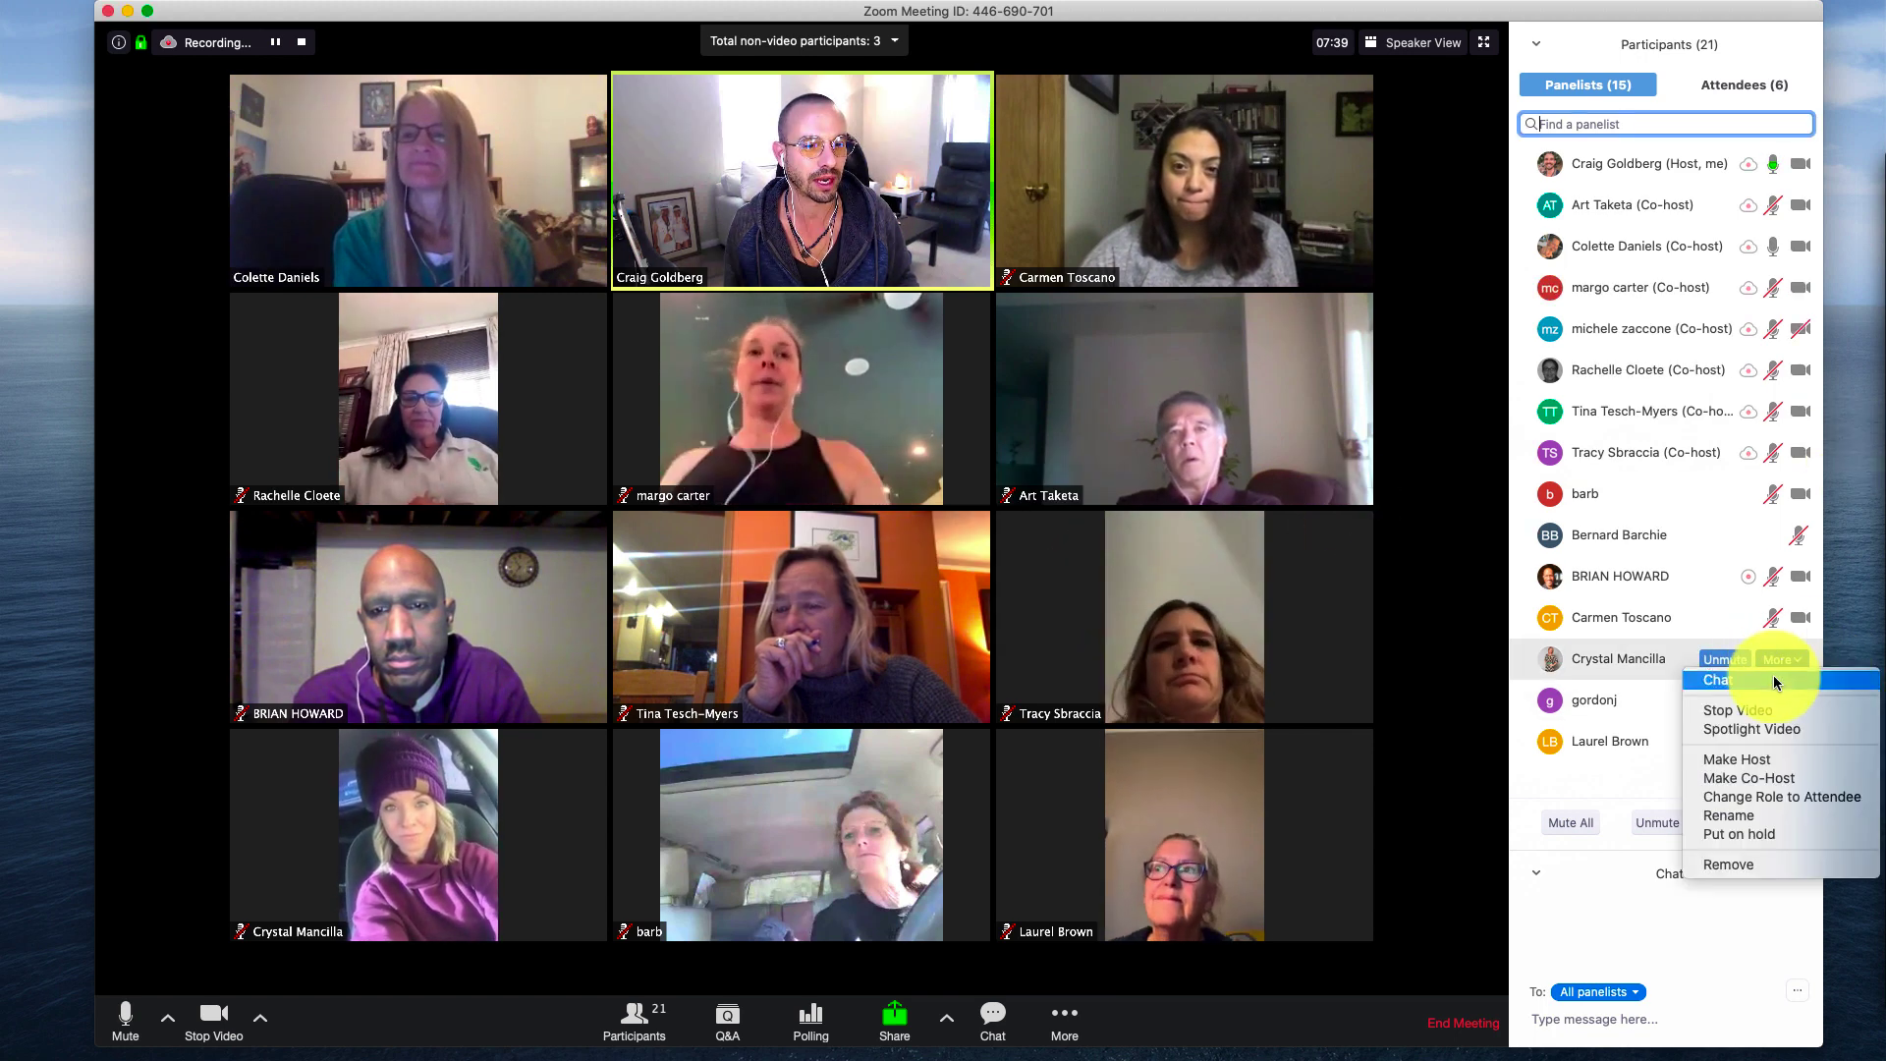
left_click(1760, 777)
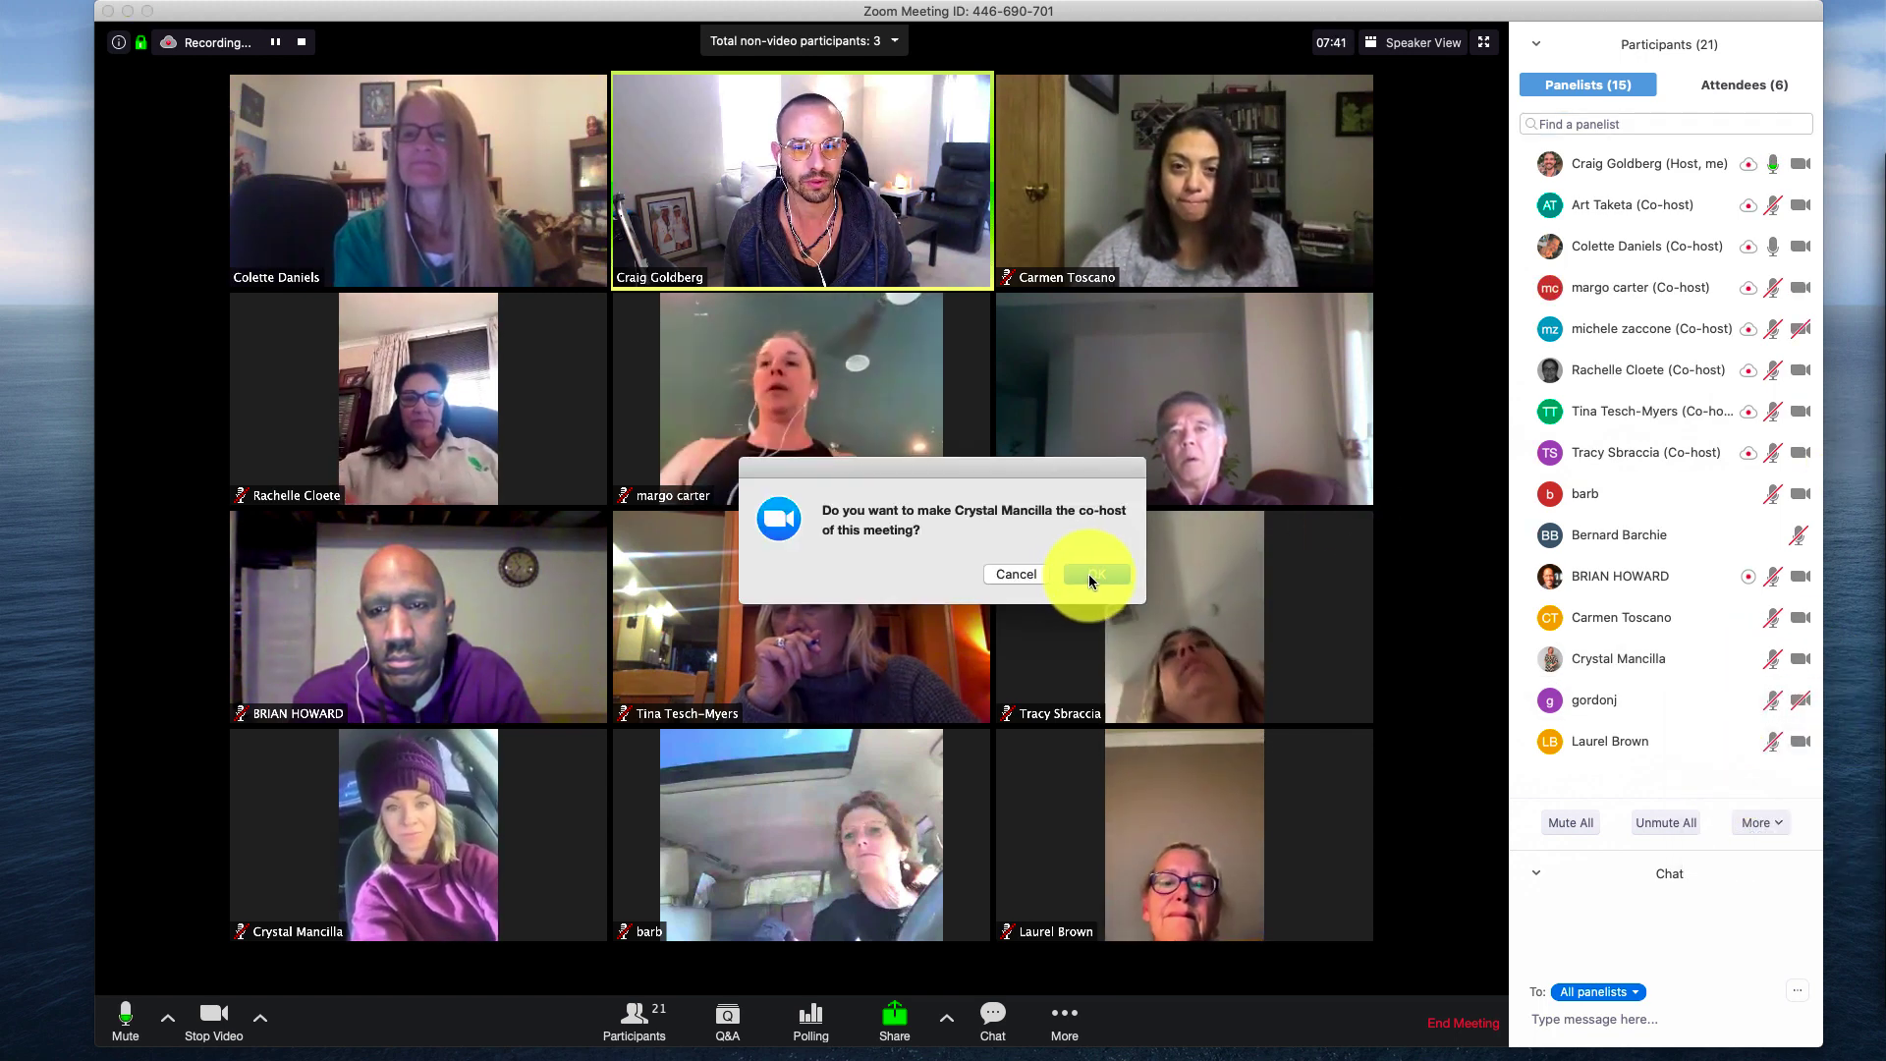
left_click(1088, 574)
- Make the panelists with the CT and g avatars co-hosts of the meeting
left_click(1772, 658)
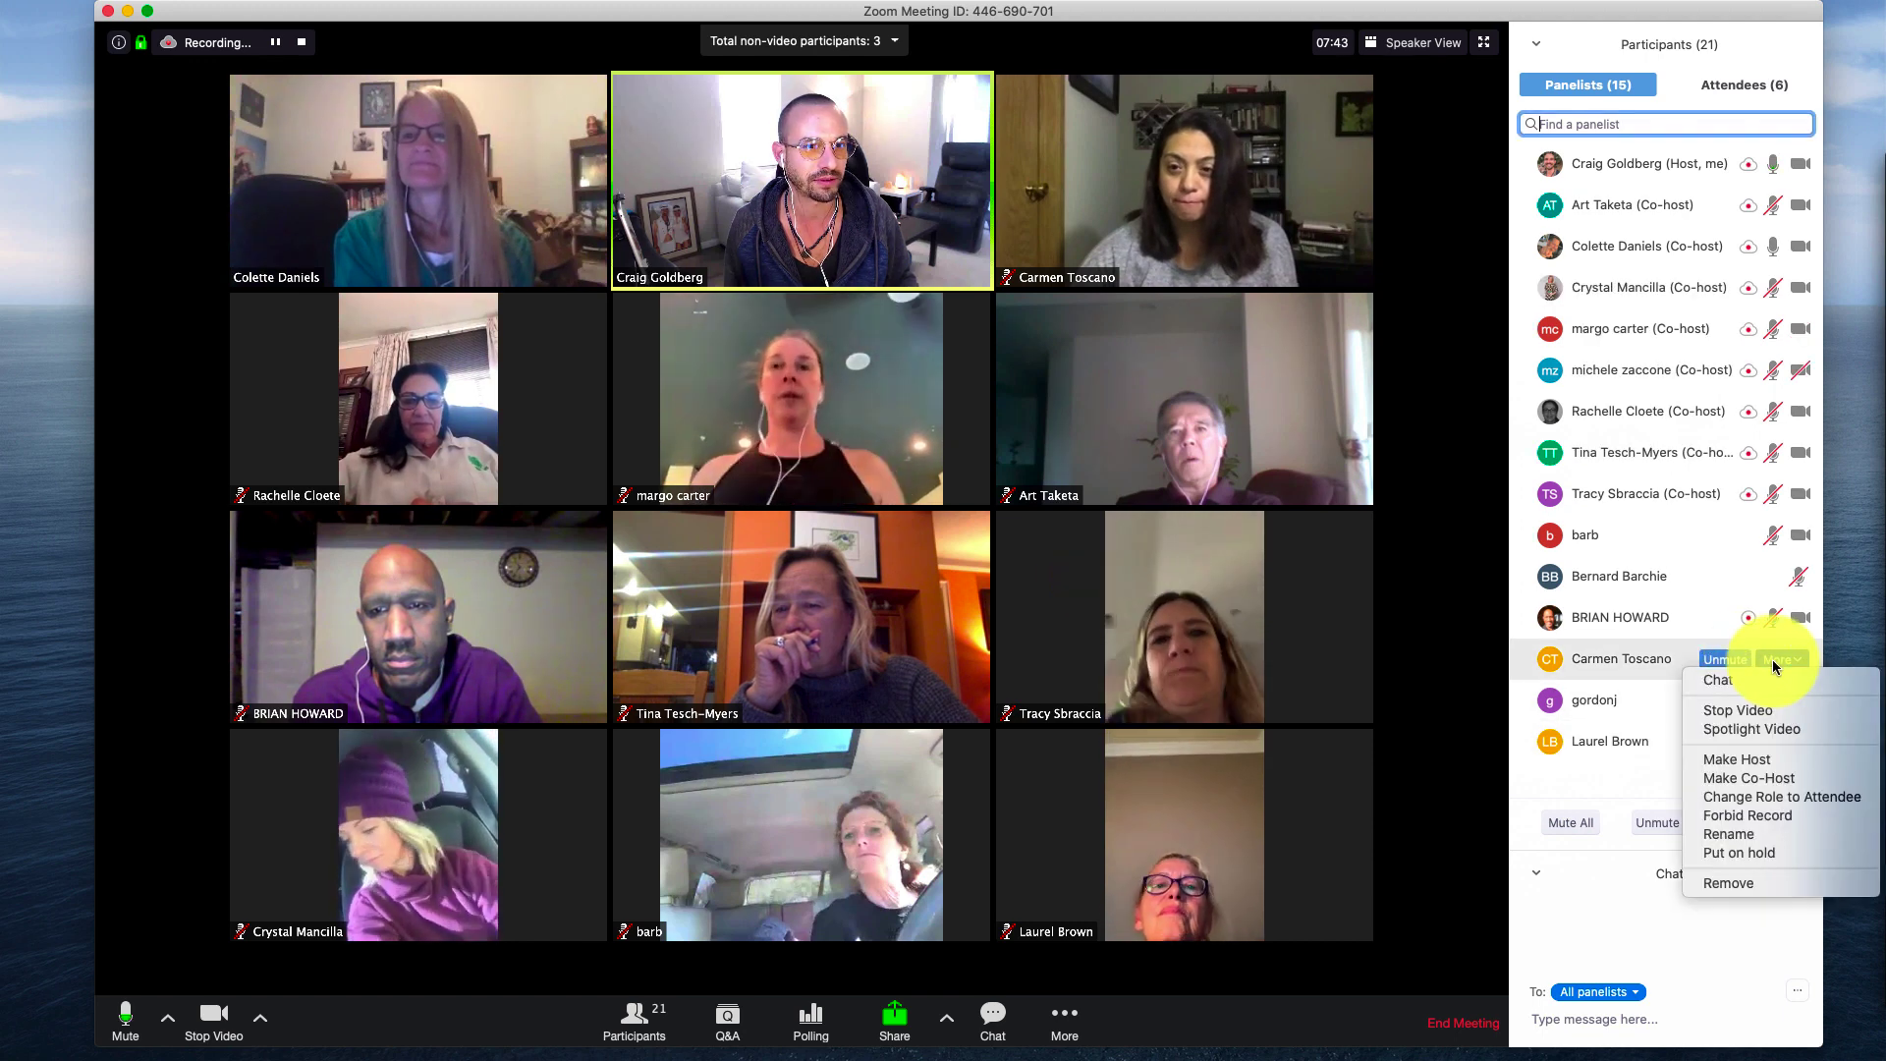
left_click(1766, 781)
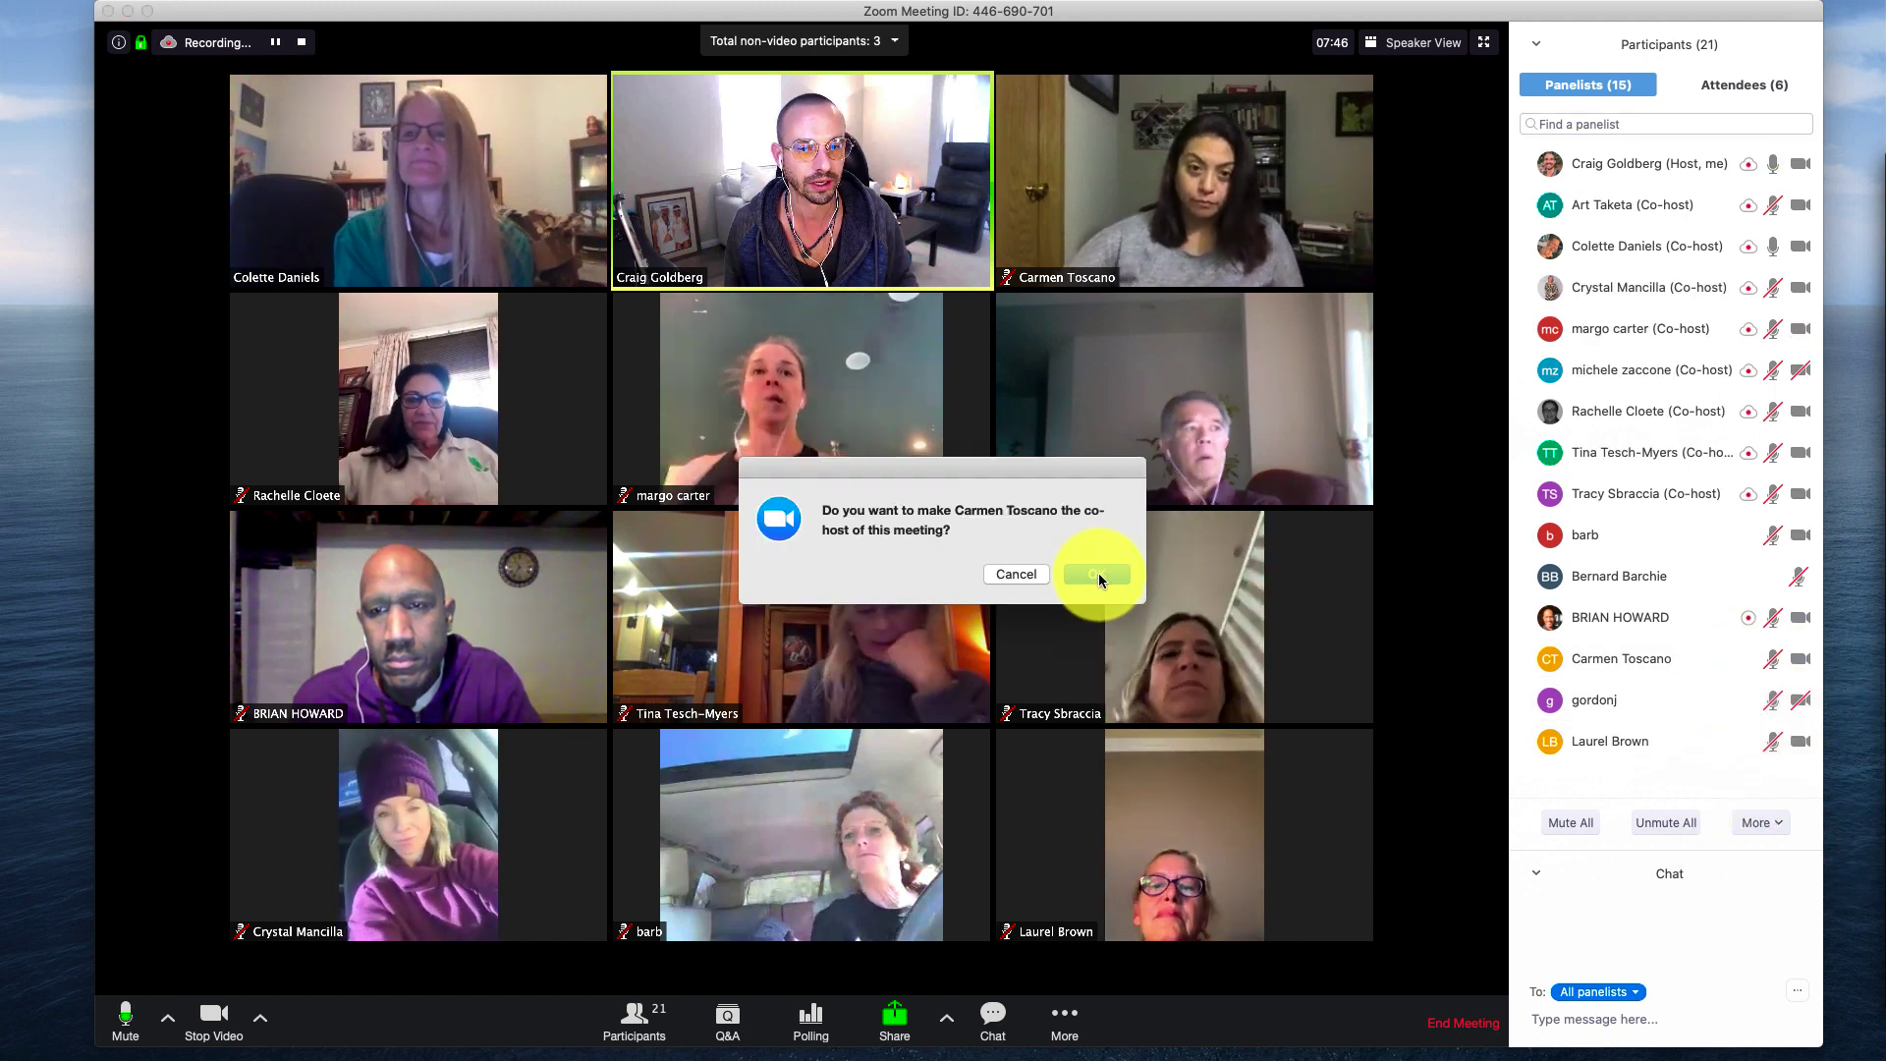
left_click(1098, 574)
left_click(1772, 701)
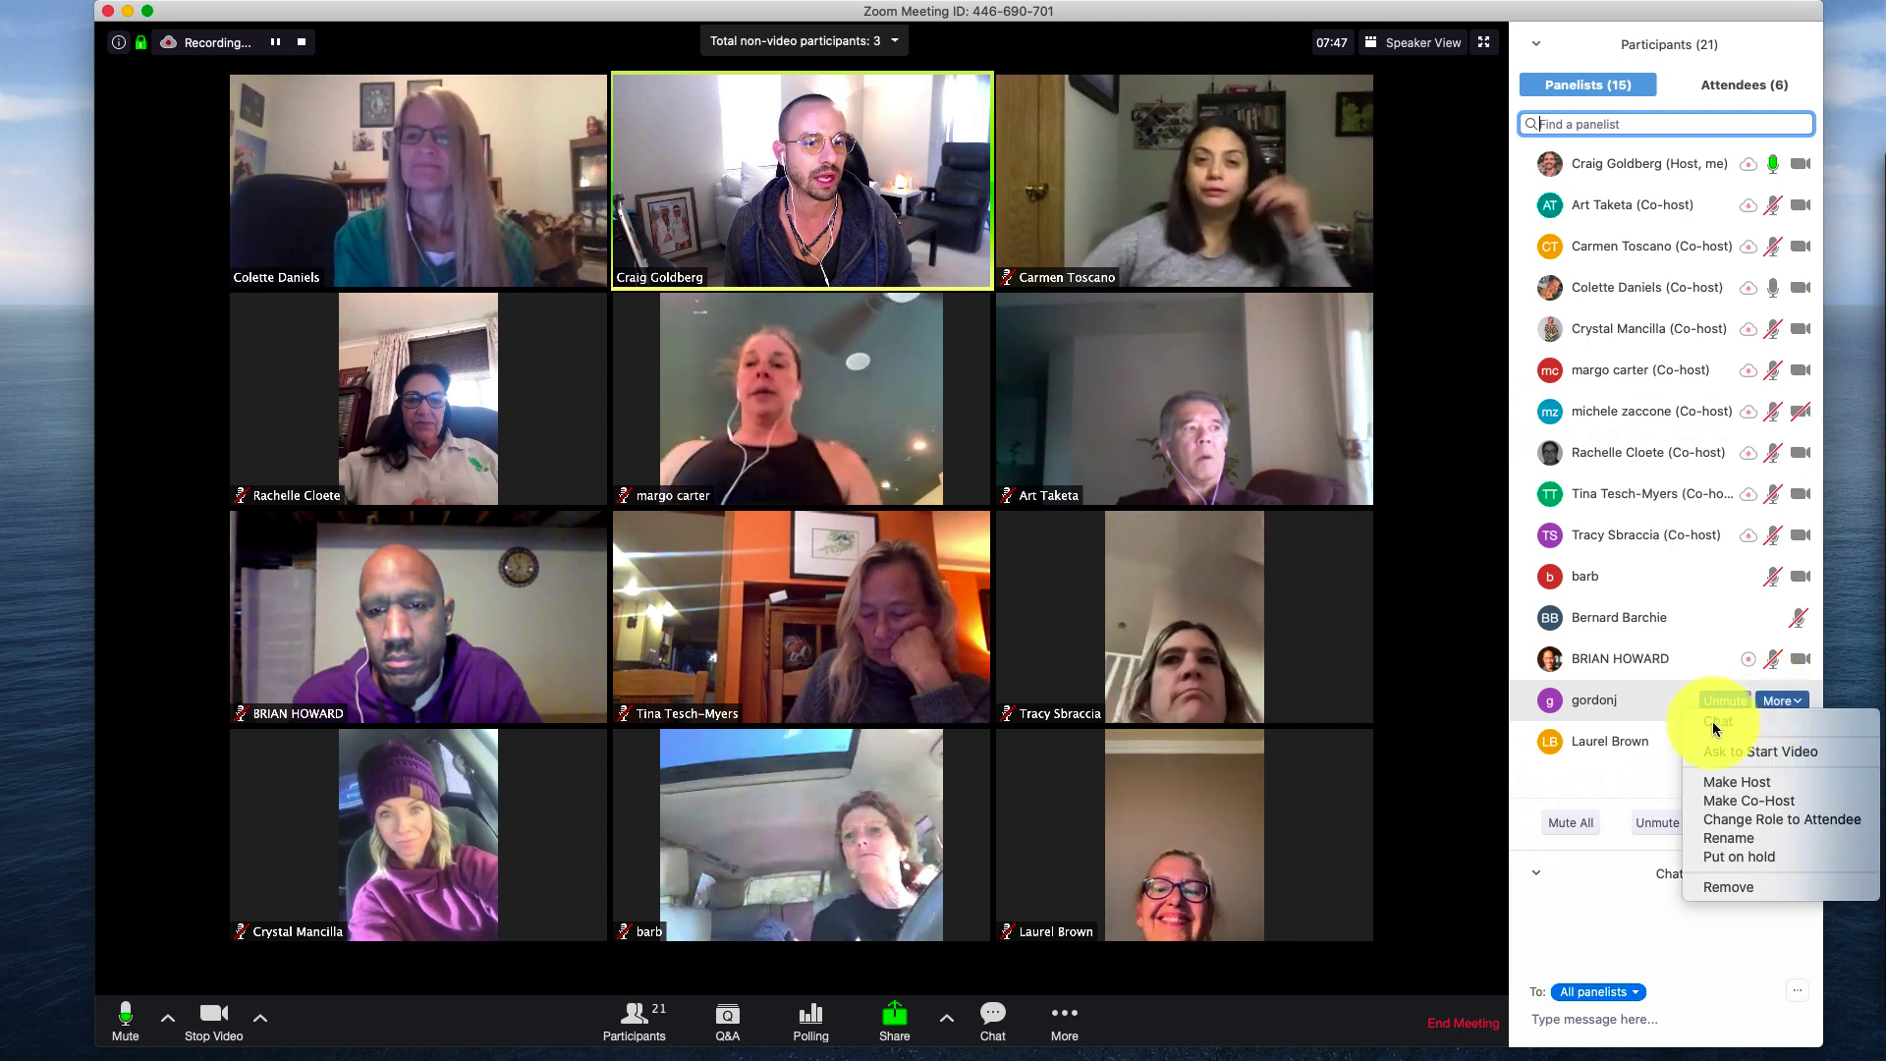
left_click(1729, 798)
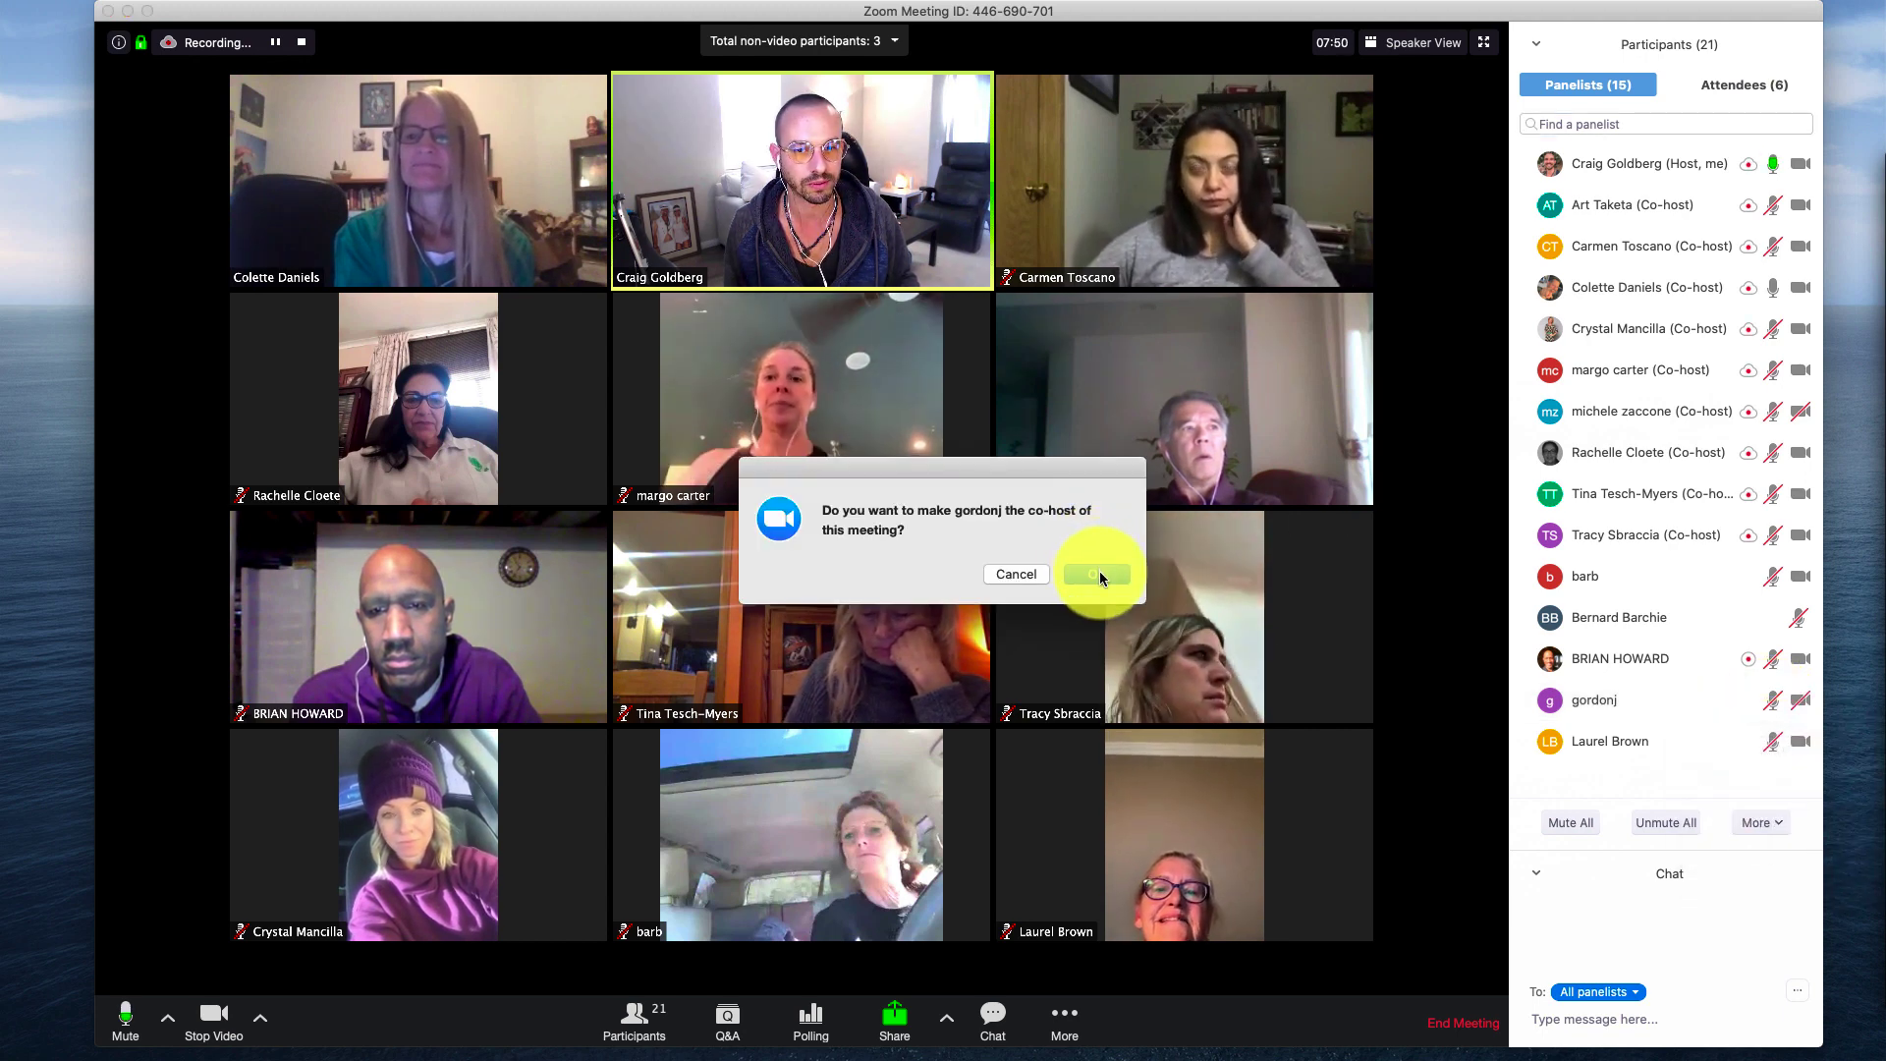
left_click(1100, 572)
- Make the photo-avatar panelist listed directly above the LB avatar and the panelist with the LB avatar co-hosts
mouse_move(1684, 687)
left_click(1774, 701)
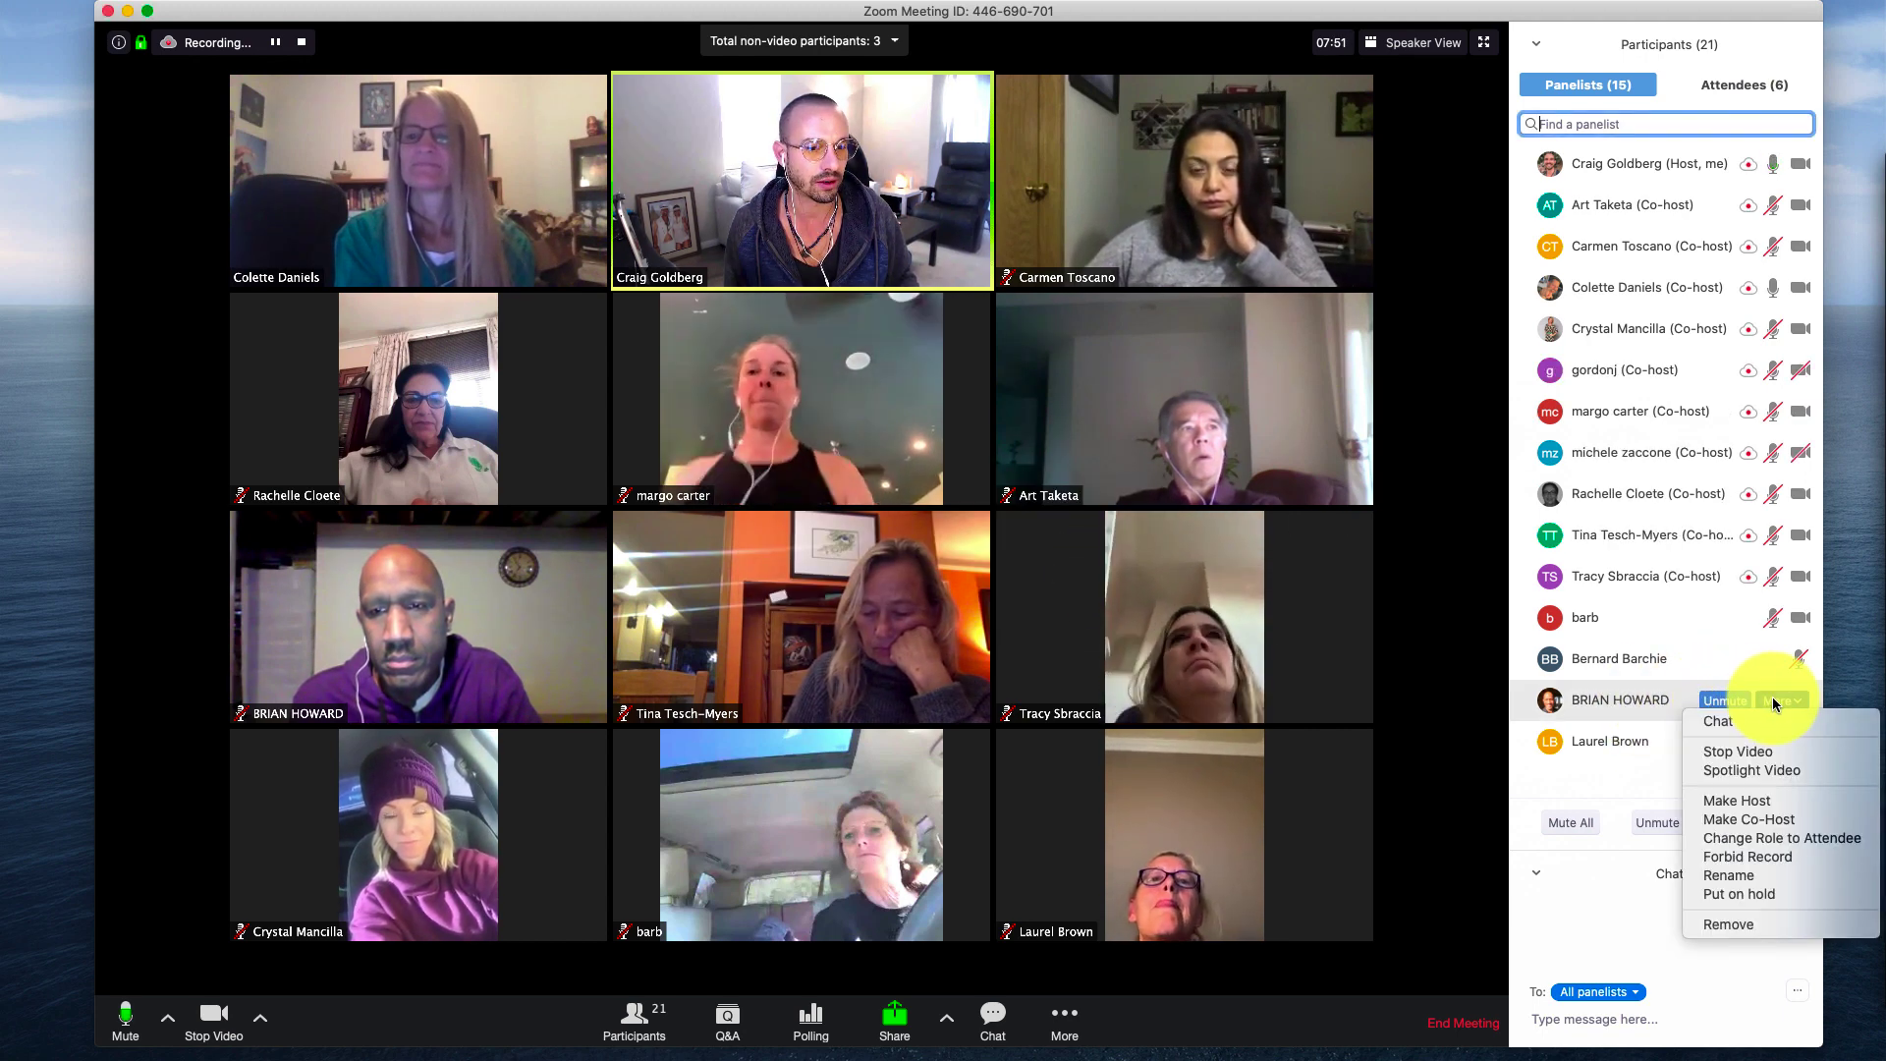
left_click(1782, 823)
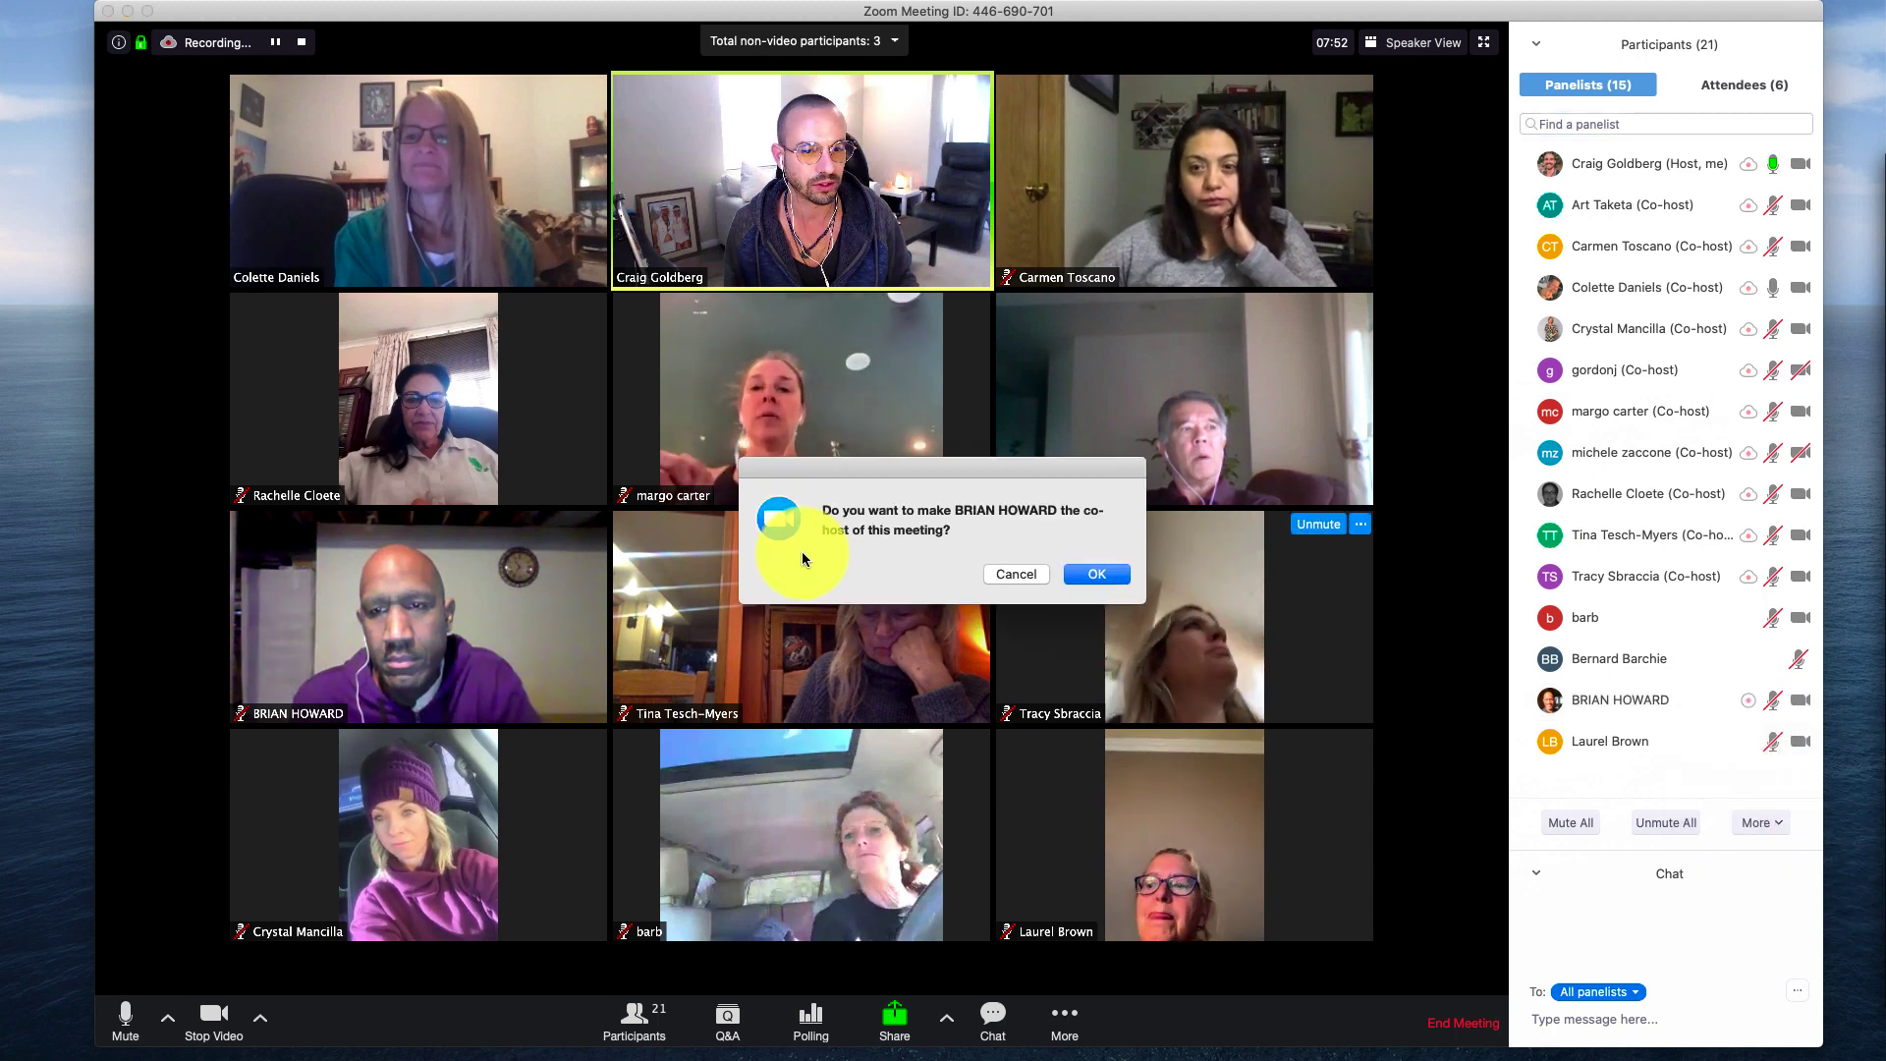
left_click(1088, 568)
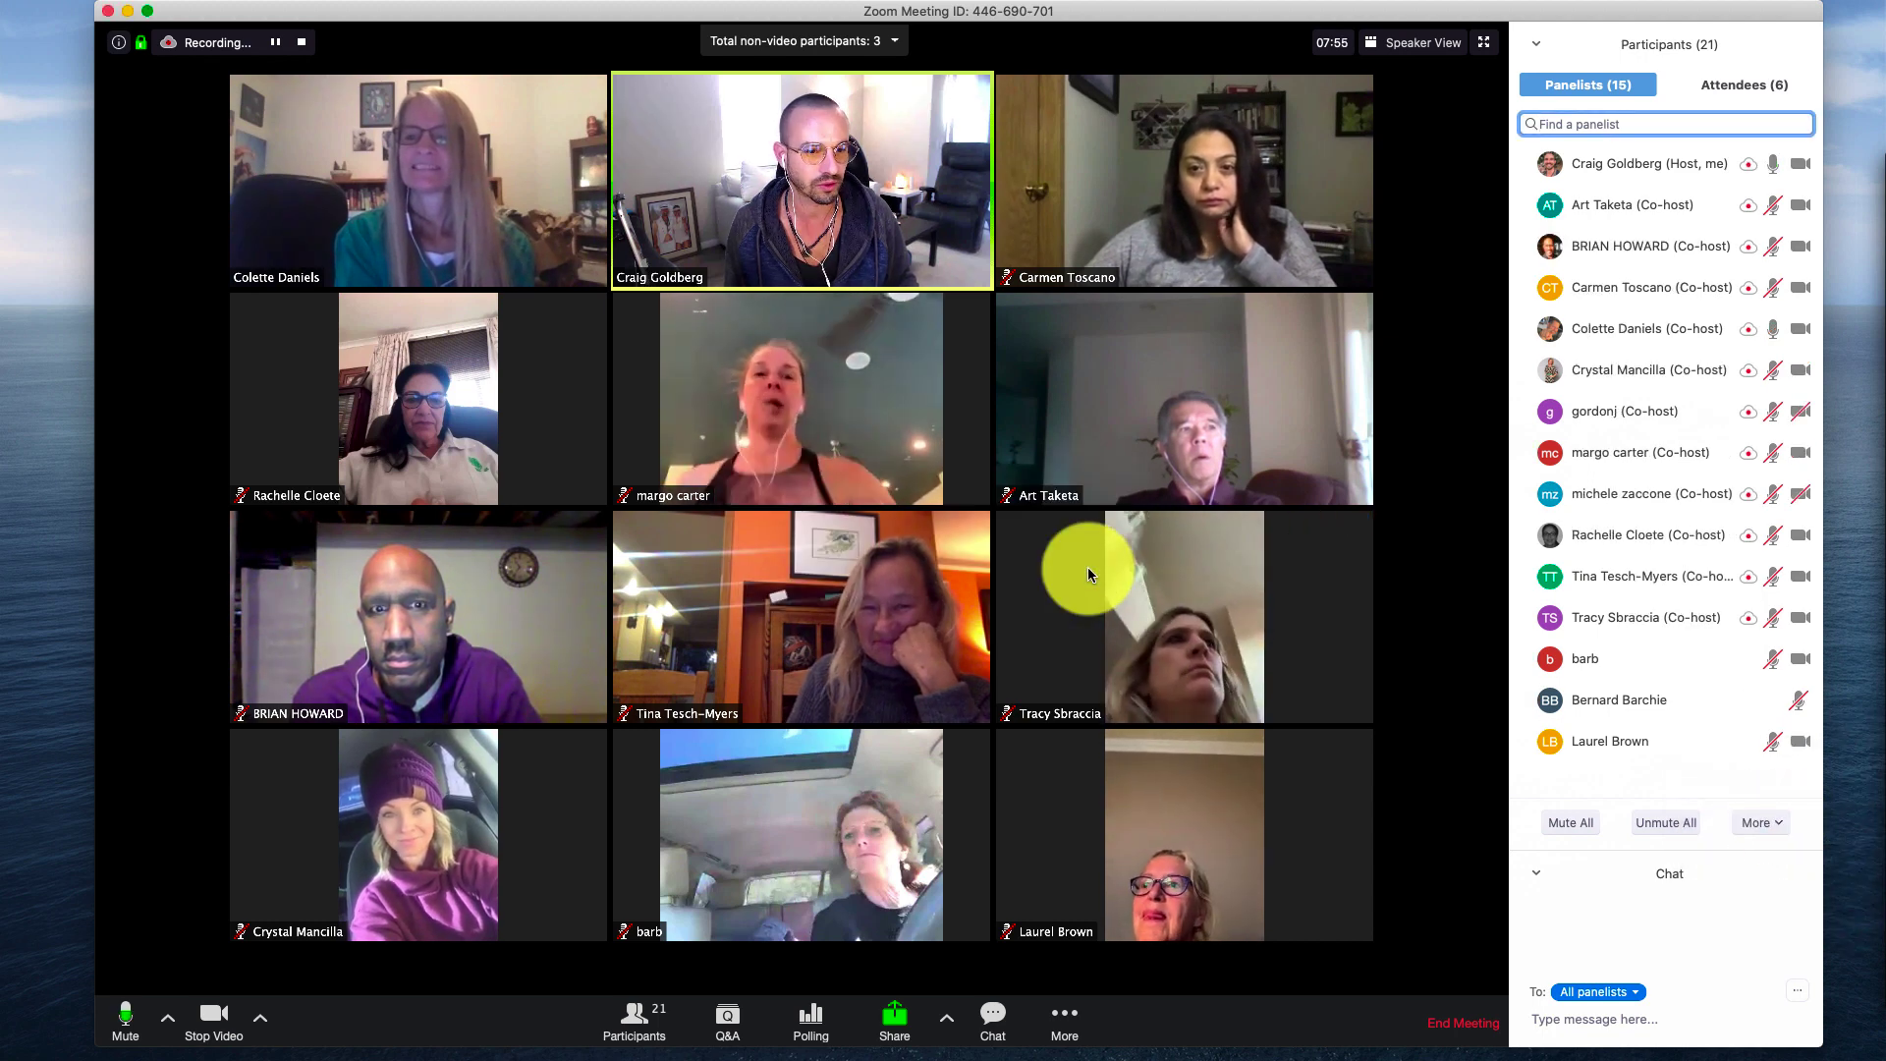
left_click(1781, 742)
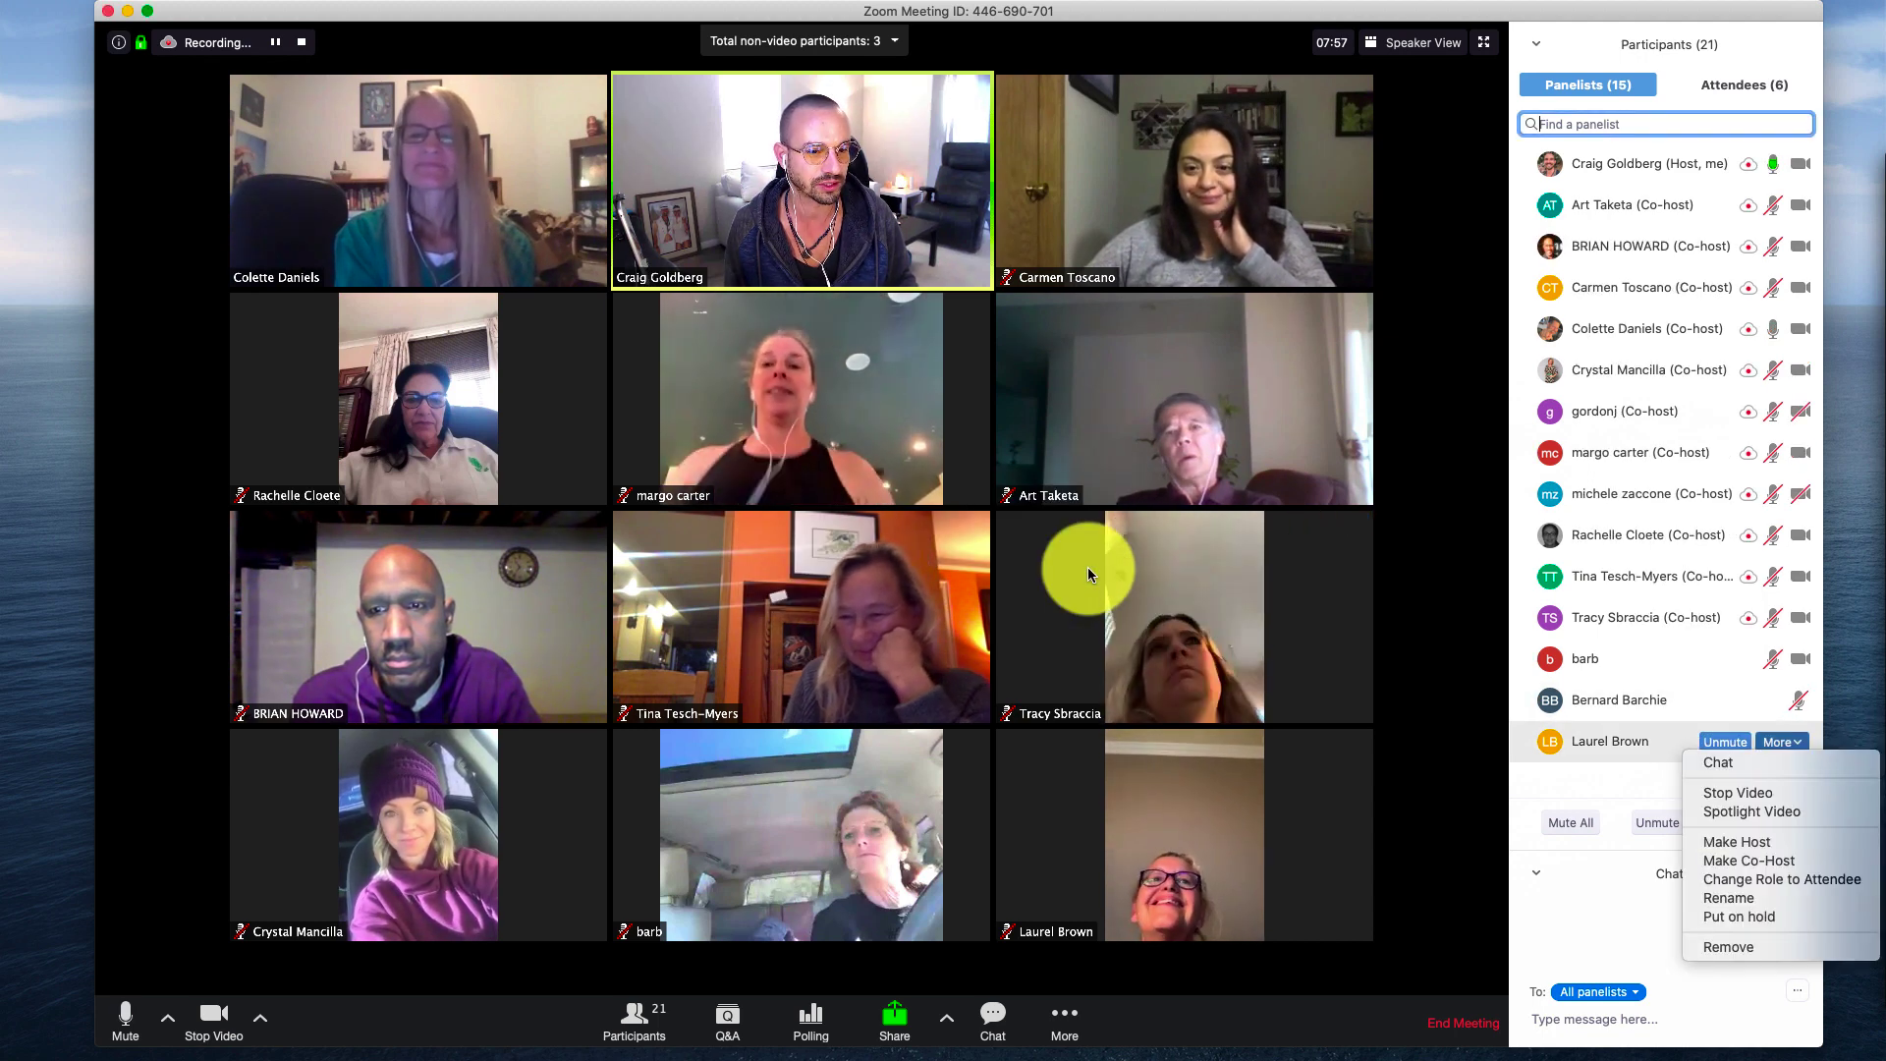
left_click(1768, 860)
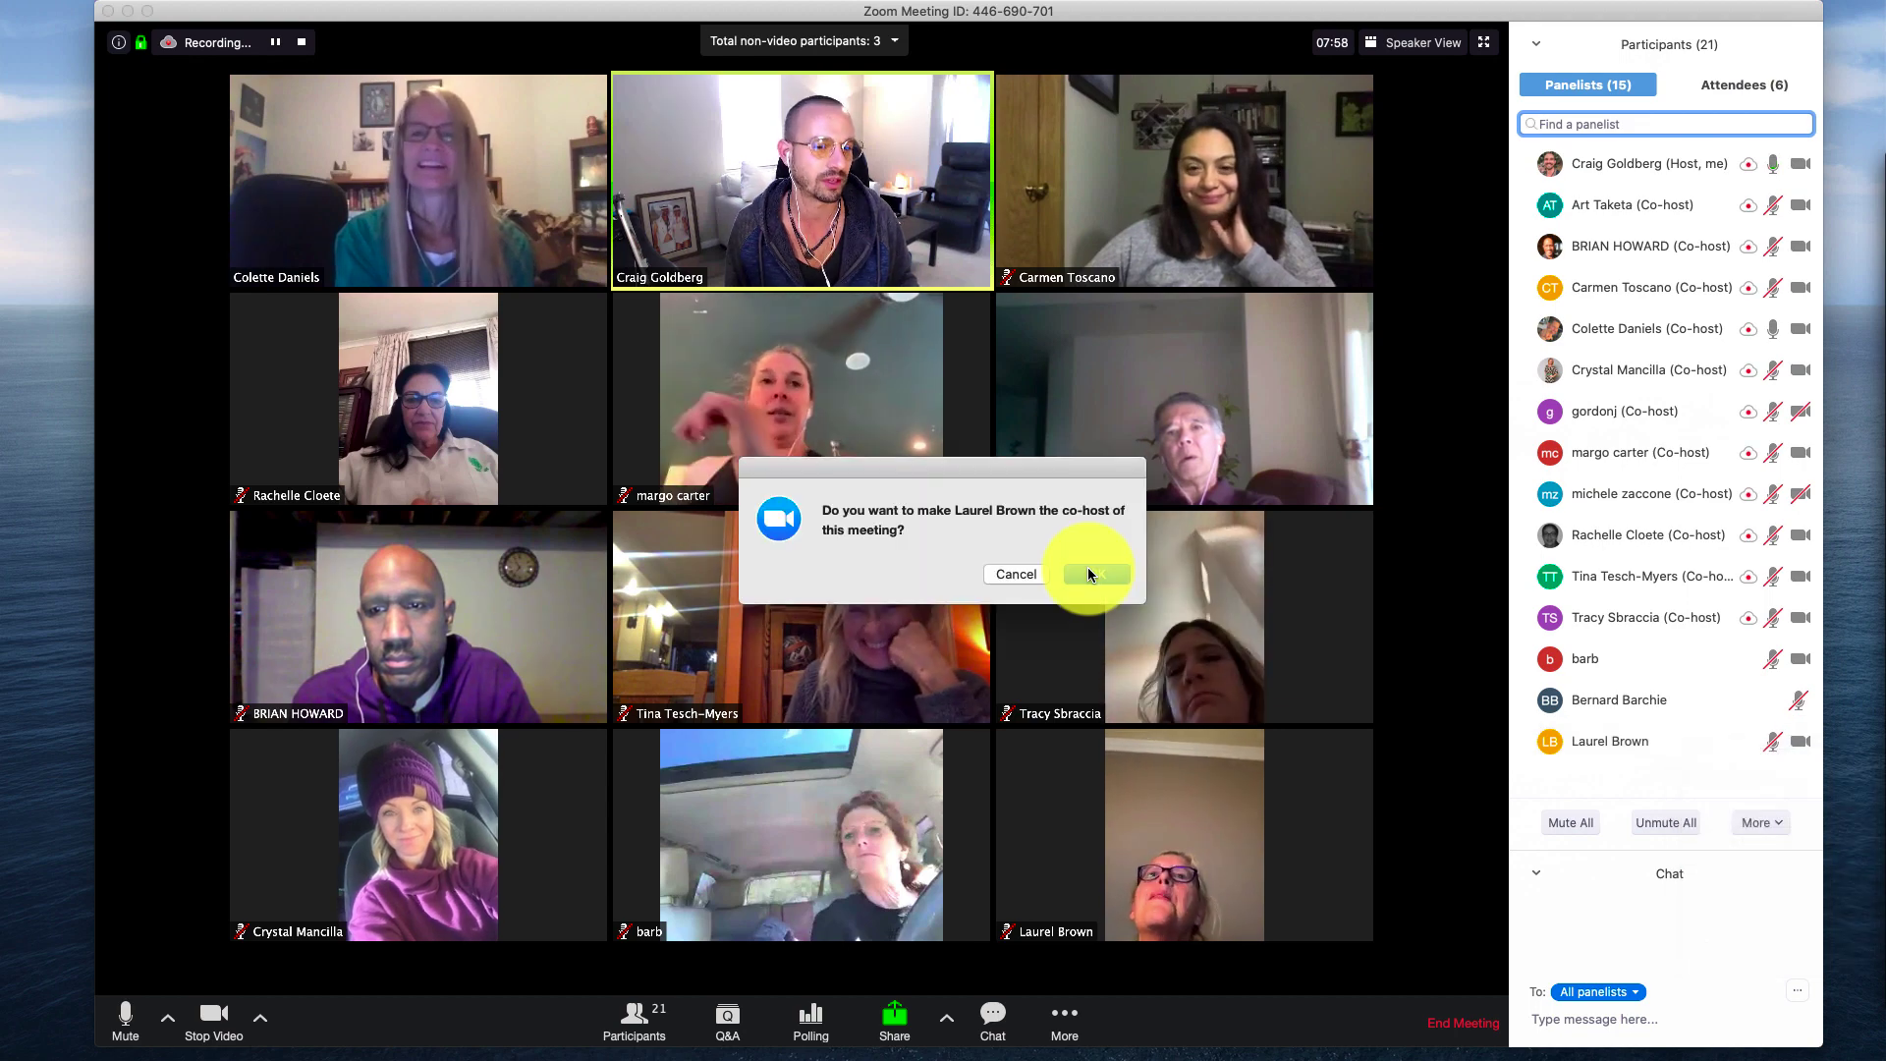
left_click(1087, 567)
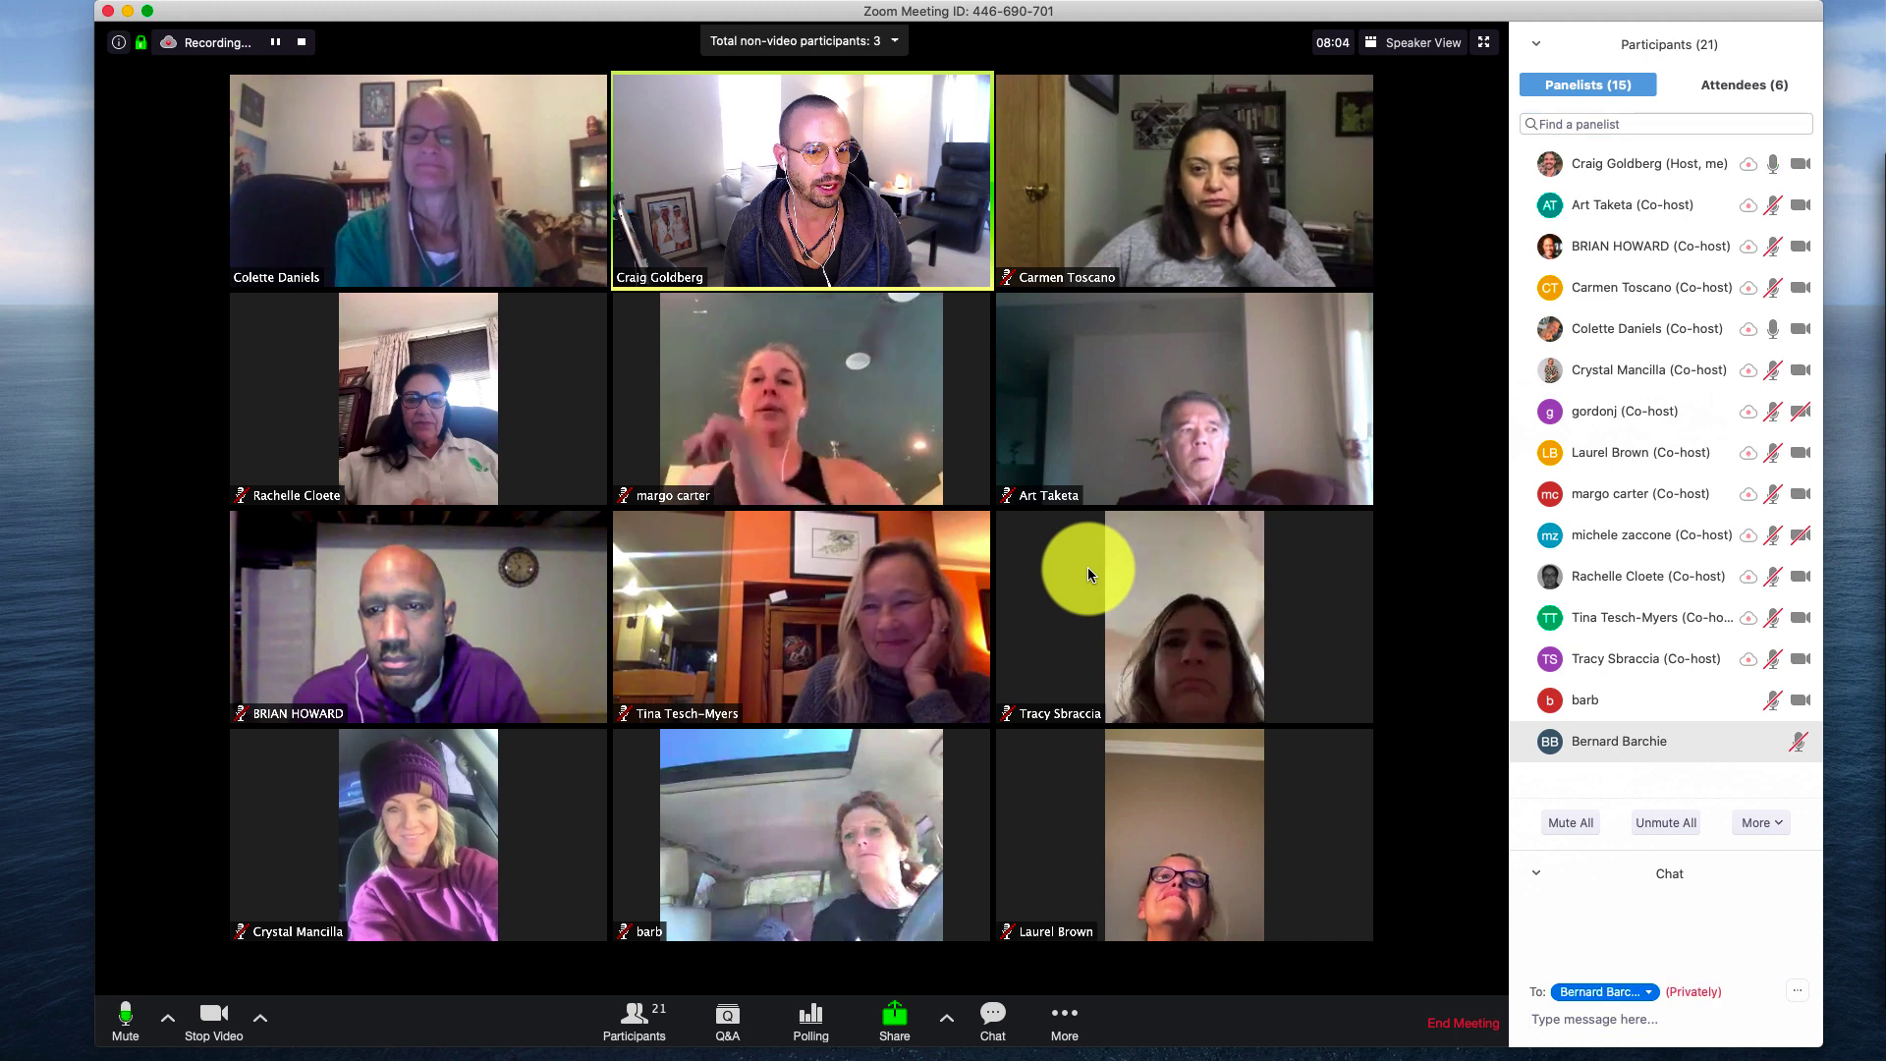
- Make the panelists with the b and BB avatars co-hosts of the meeting
left_click(1781, 700)
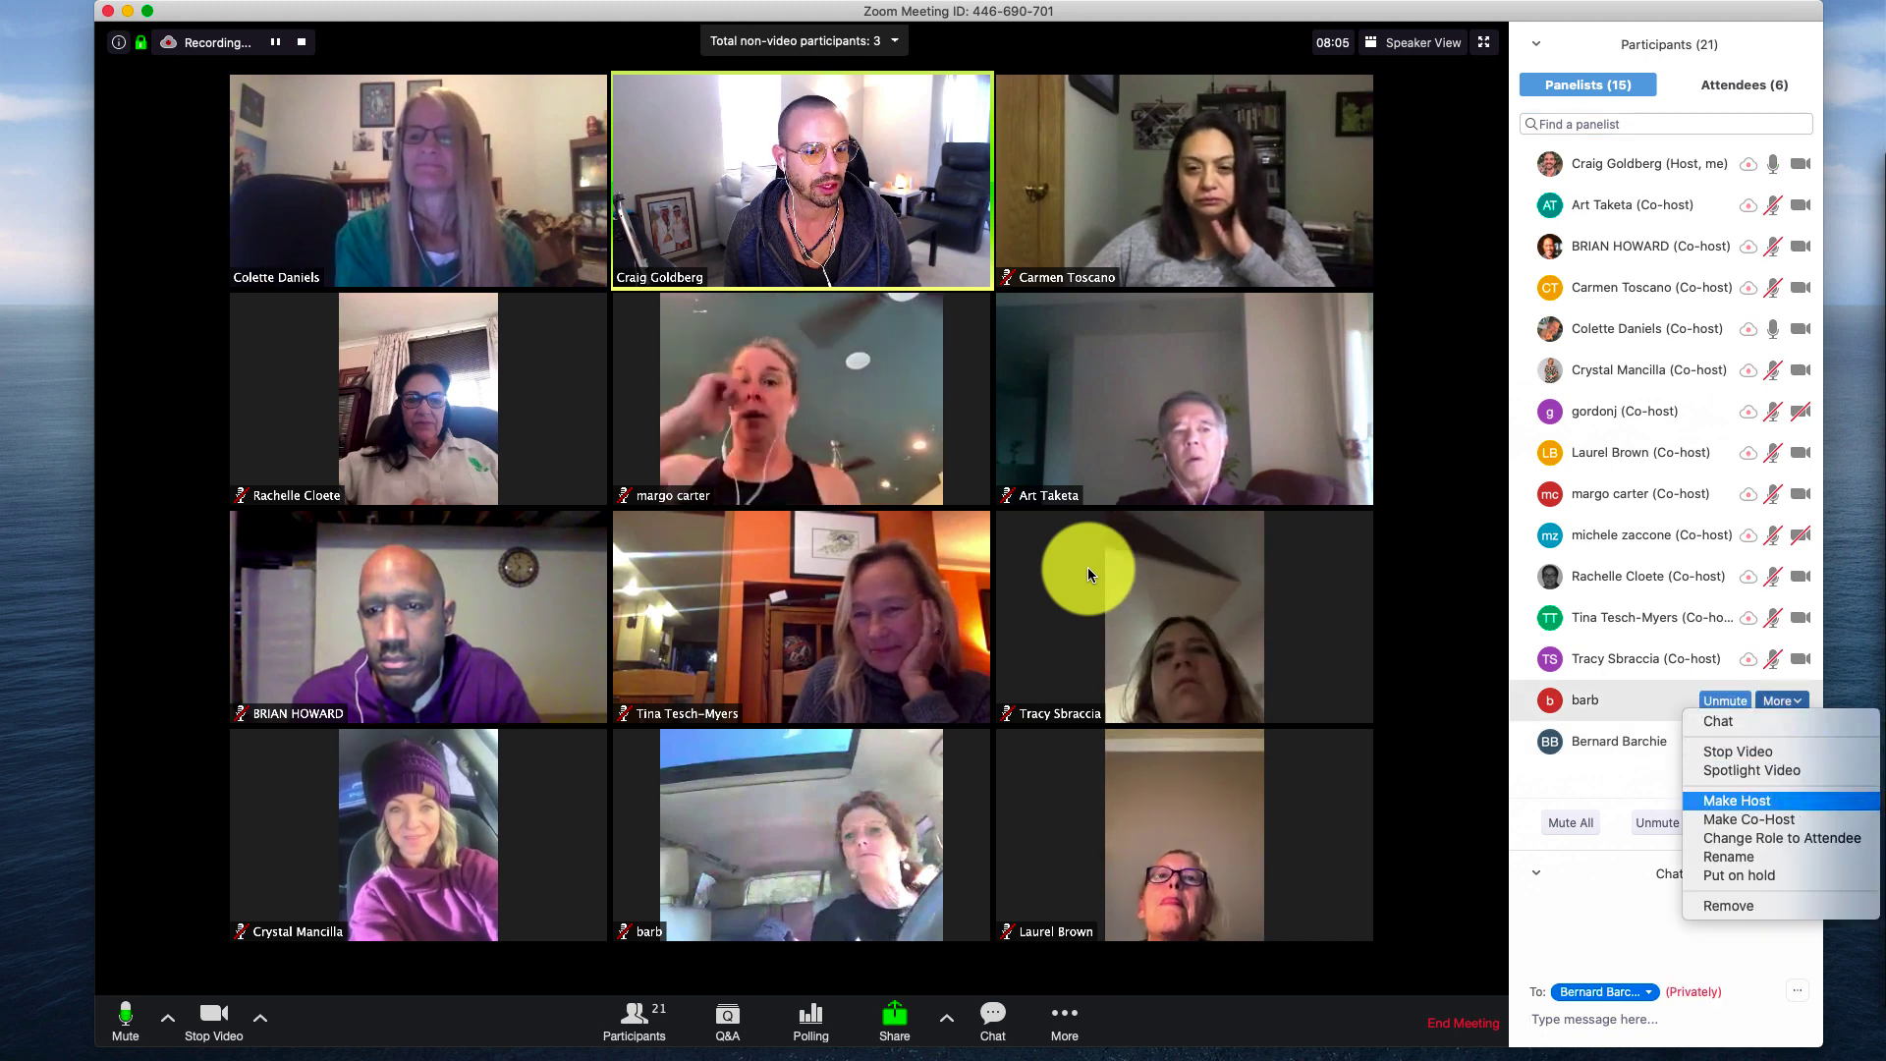
left_click(1748, 819)
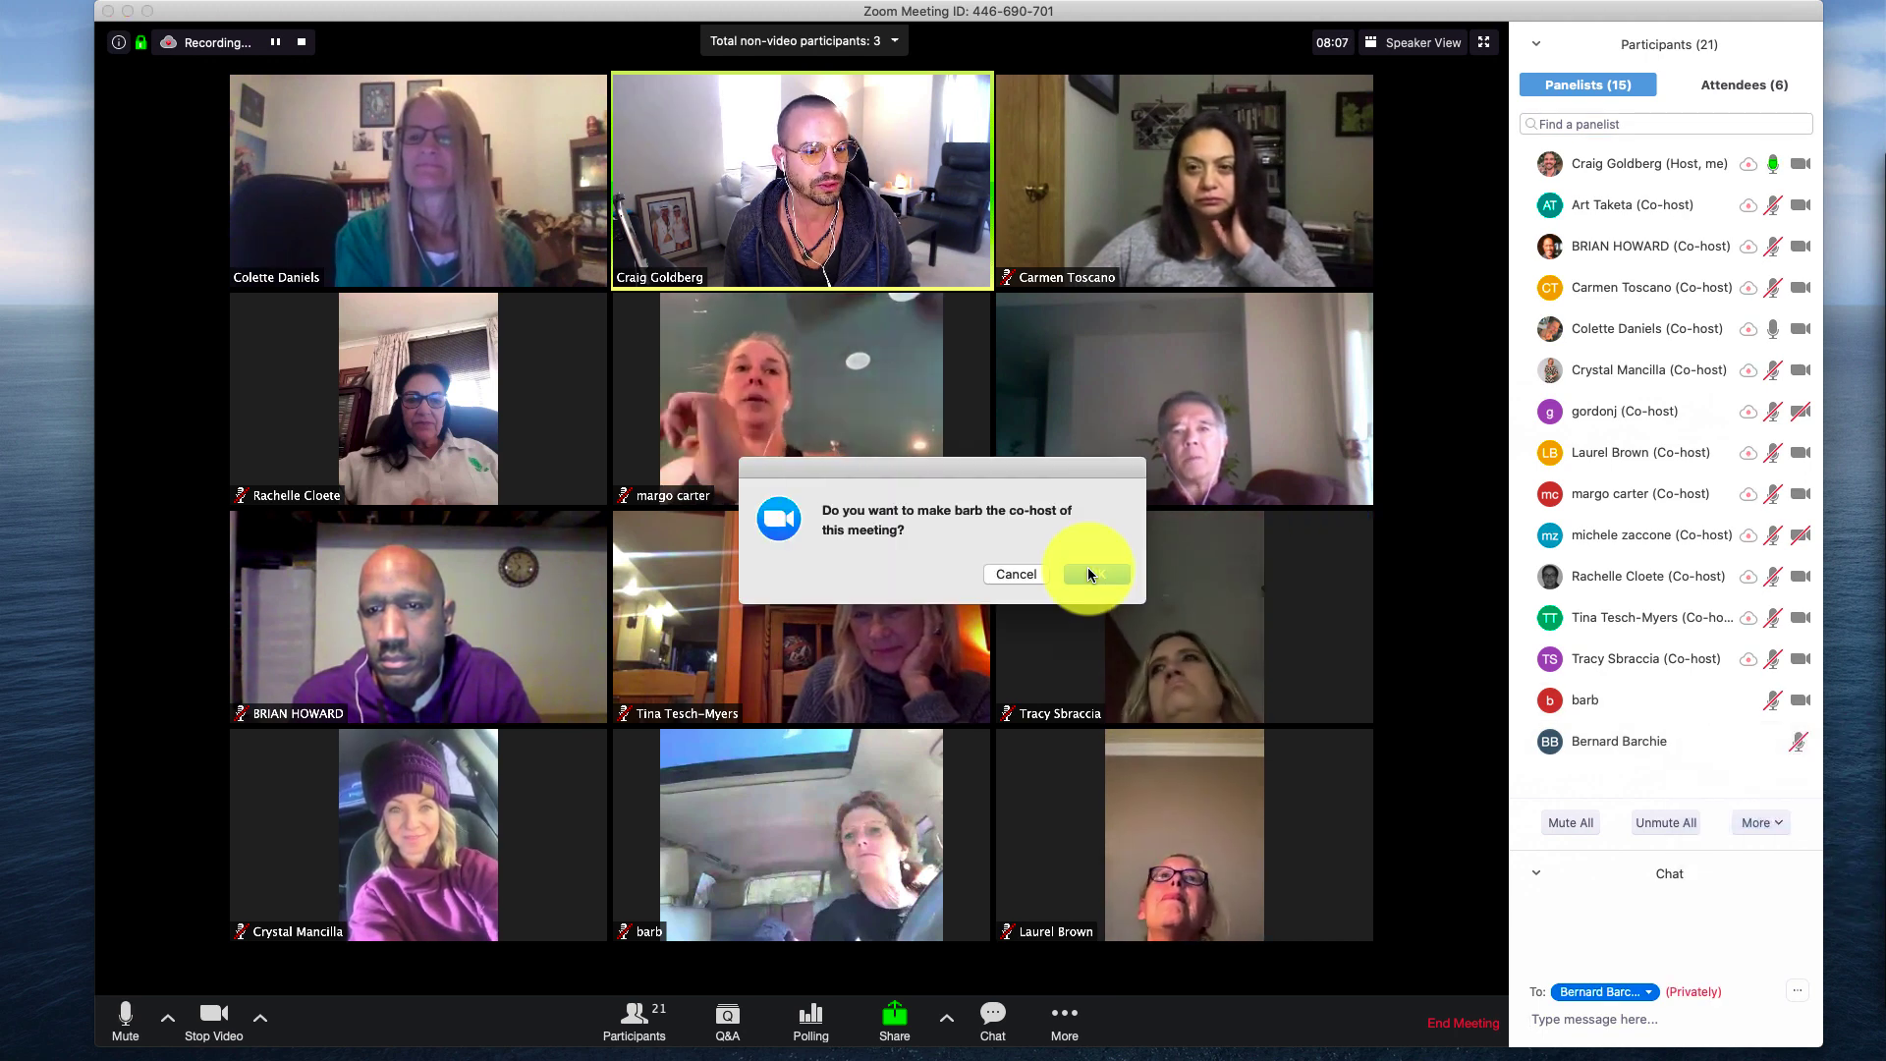
left_click(1090, 571)
left_click(1781, 742)
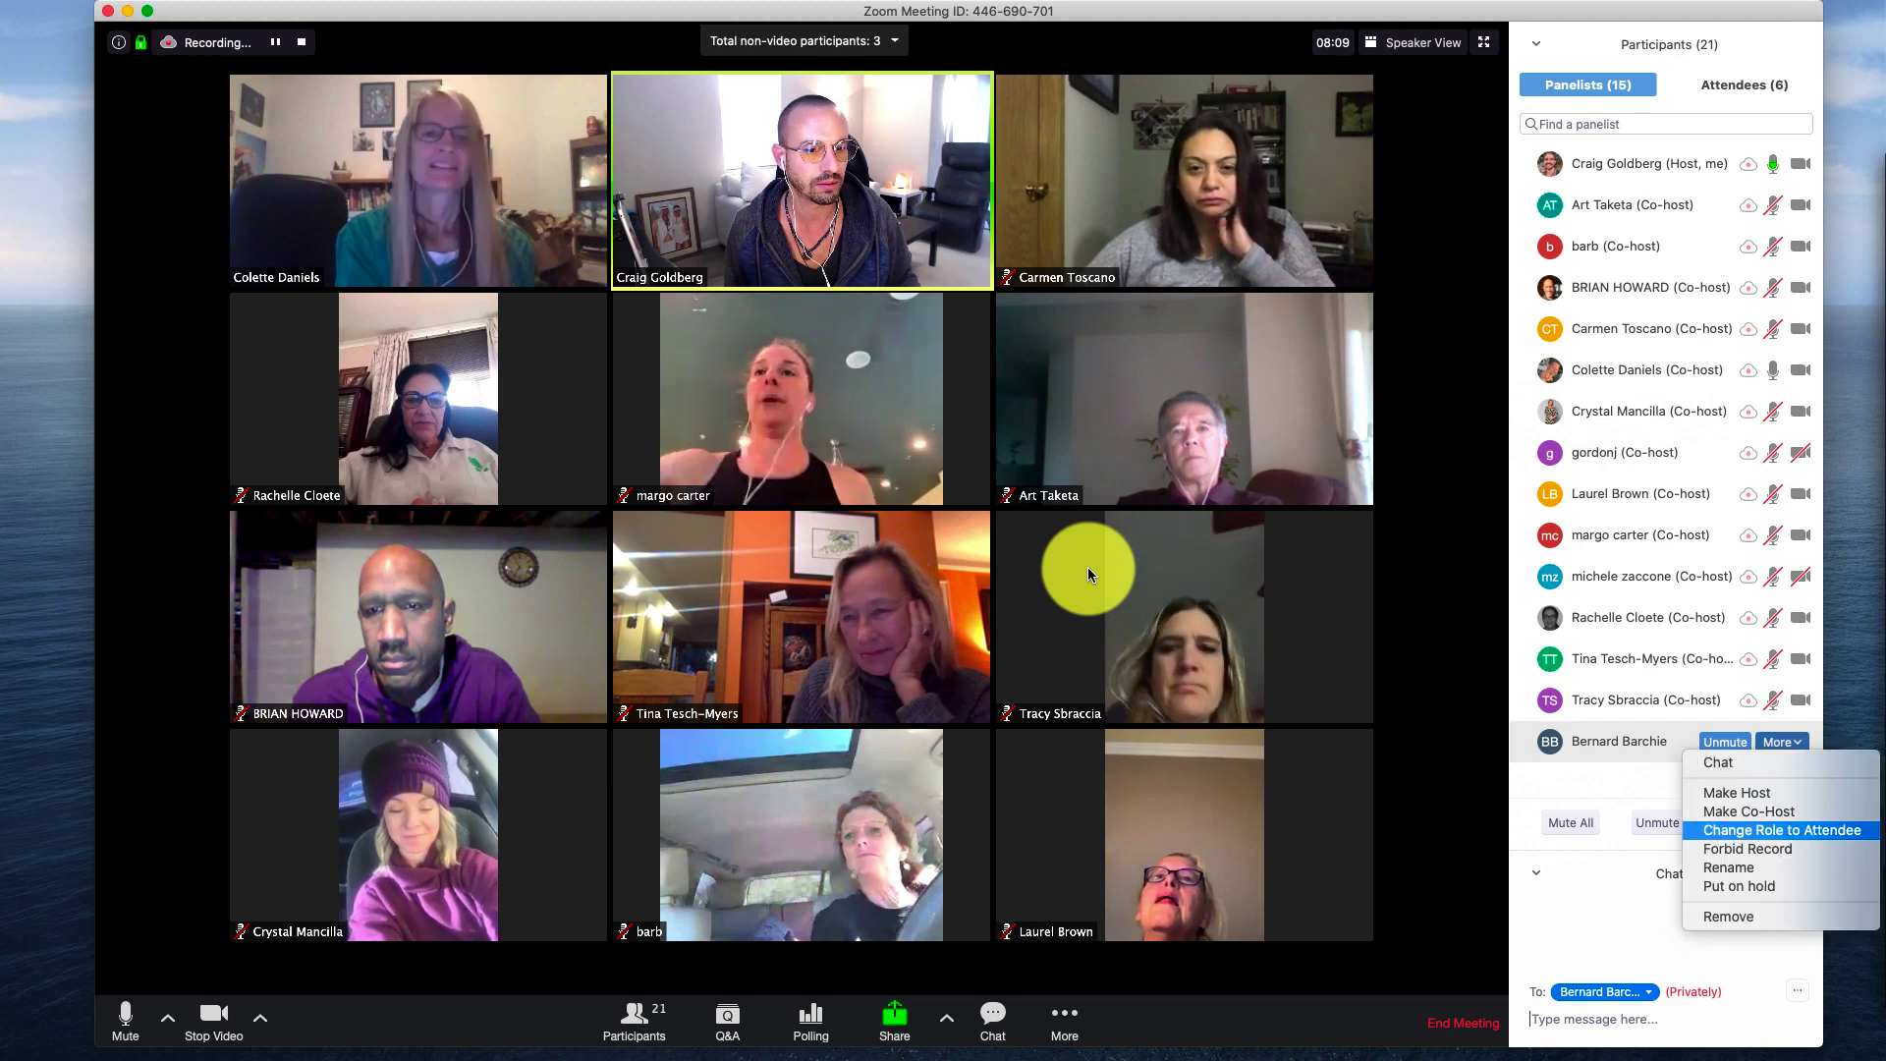
left_click(1749, 811)
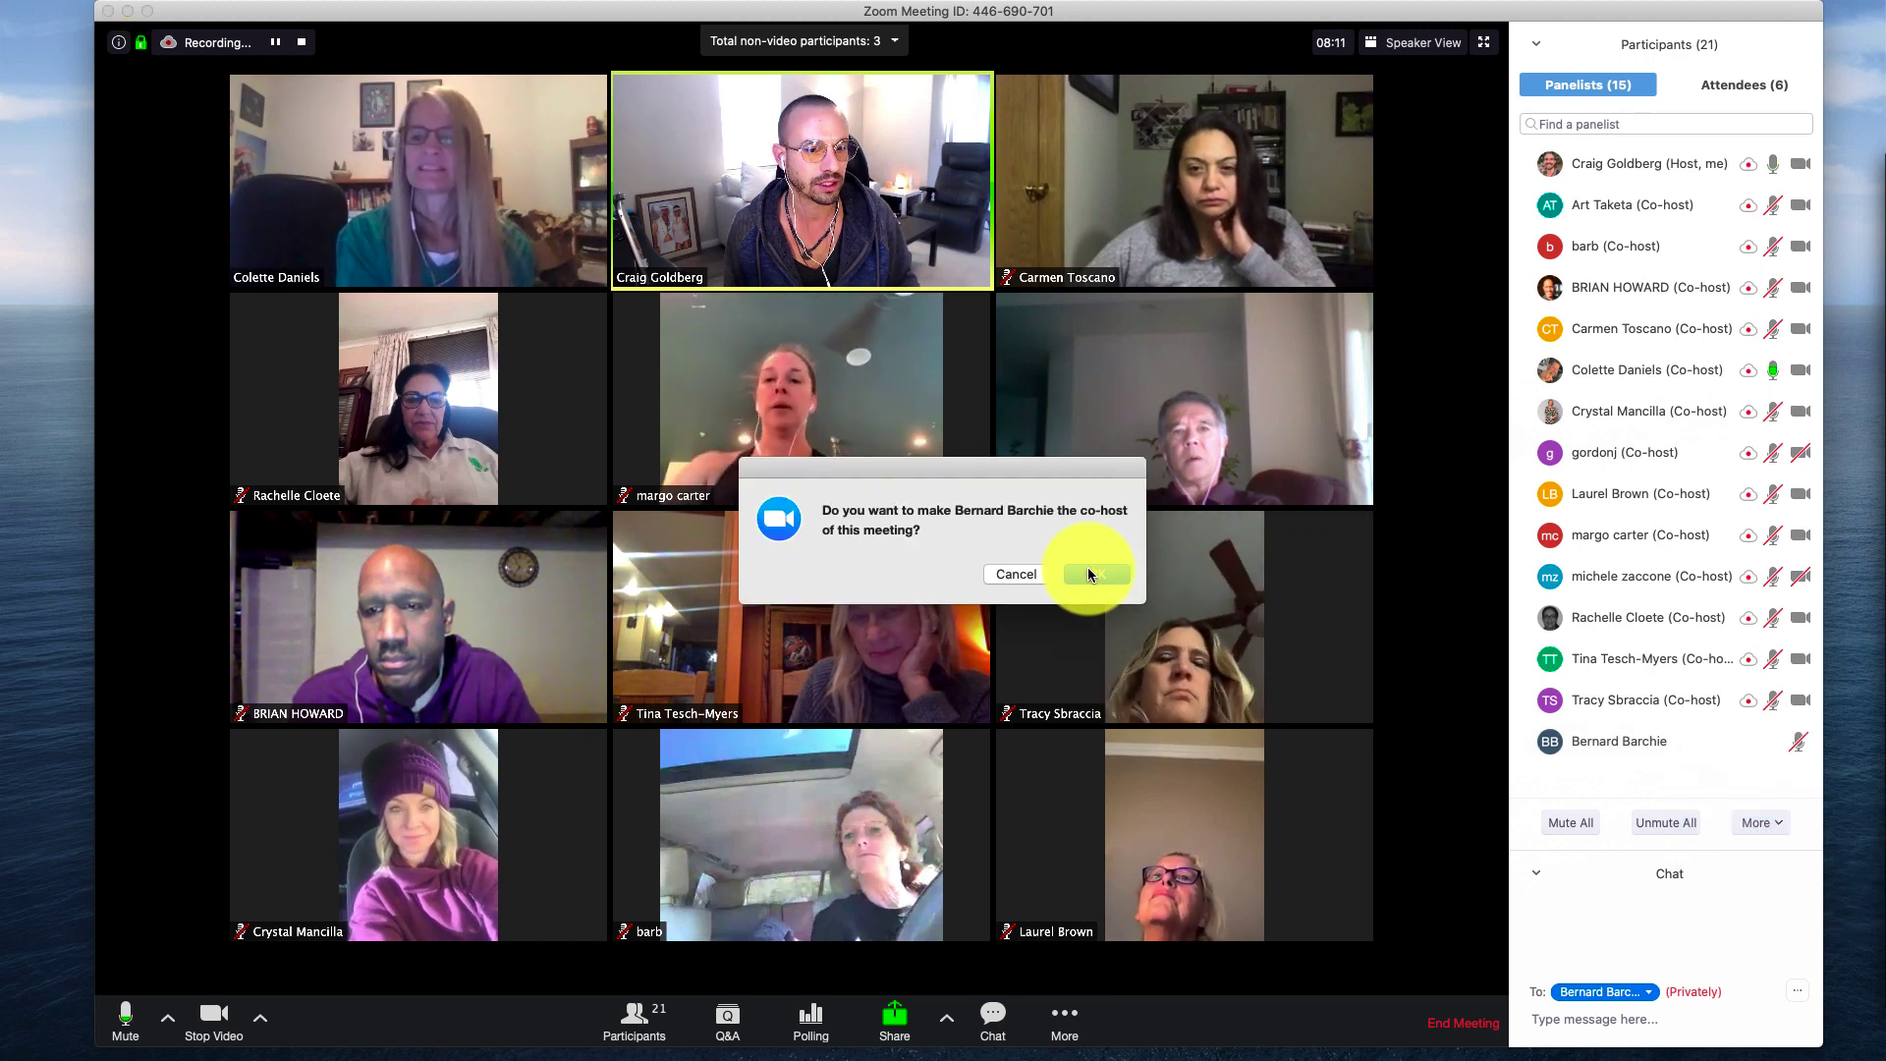
left_click(1088, 572)
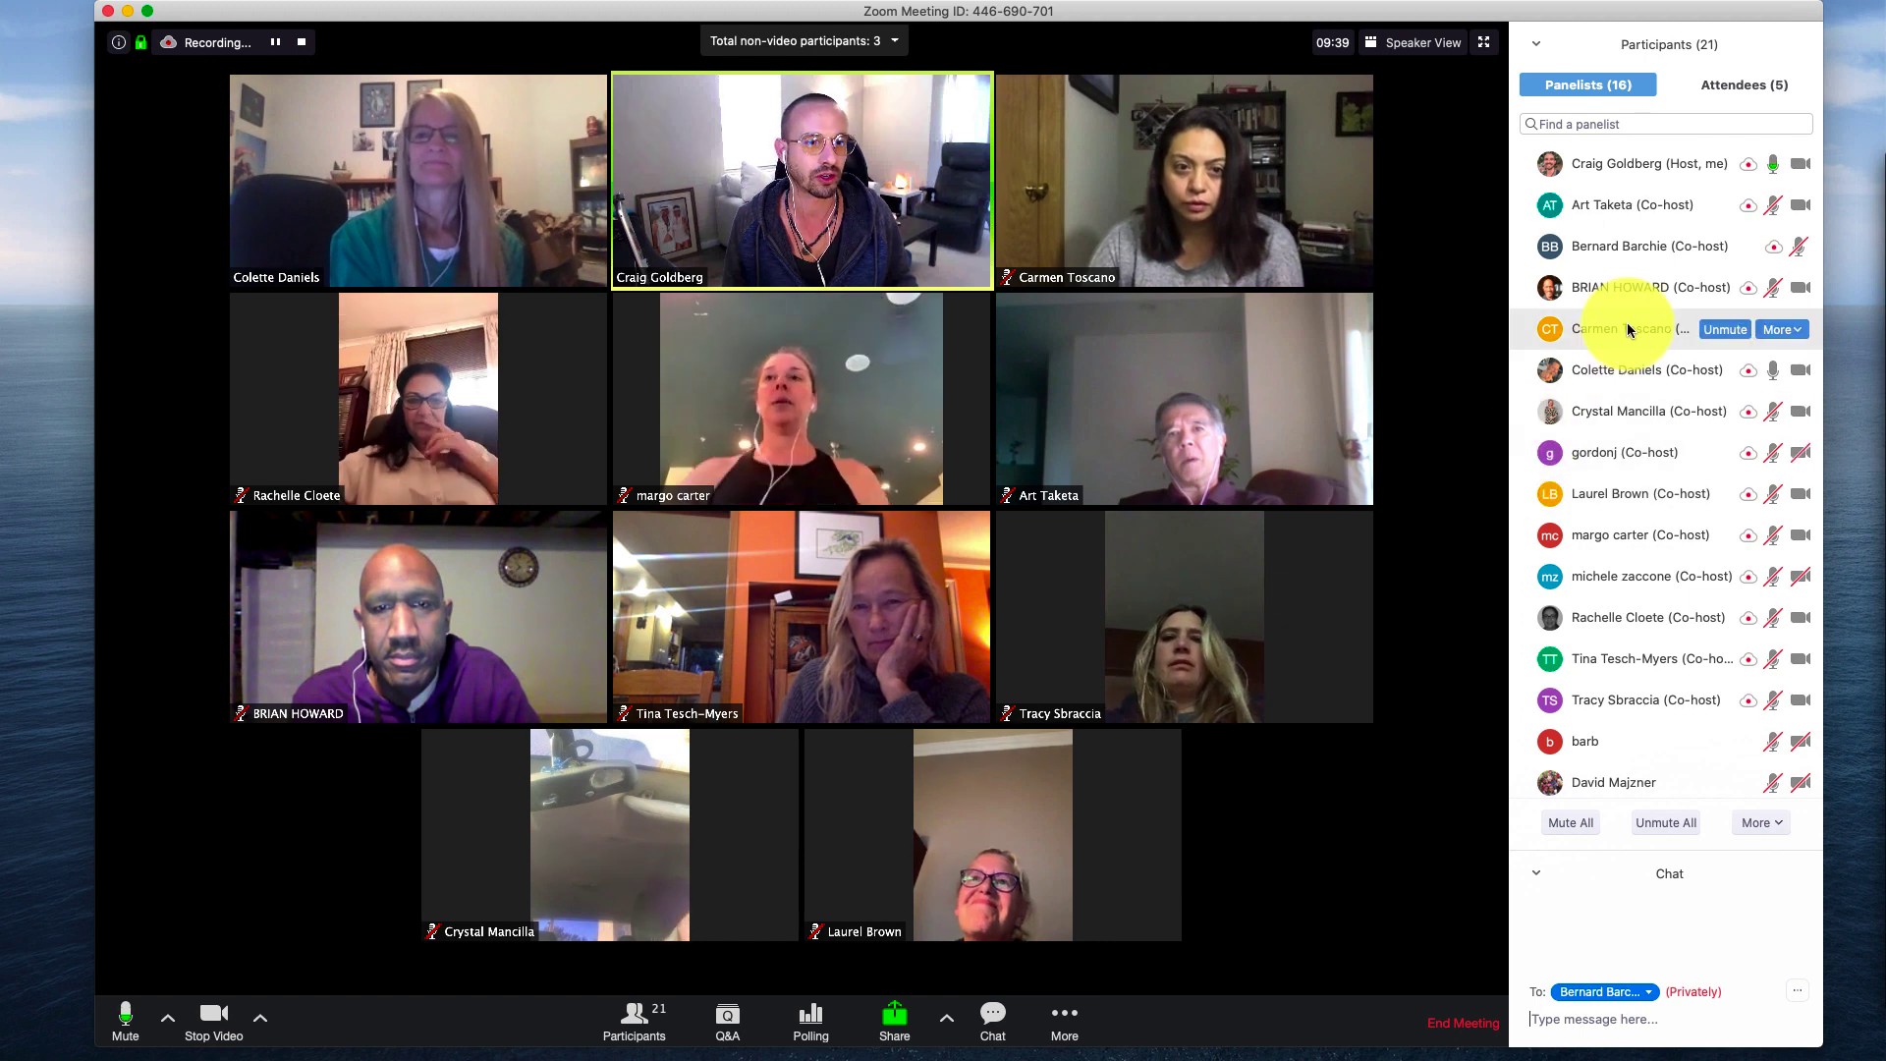
- Show the attendee list and view the options available for the phone call-in listener
left_click(1735, 87)
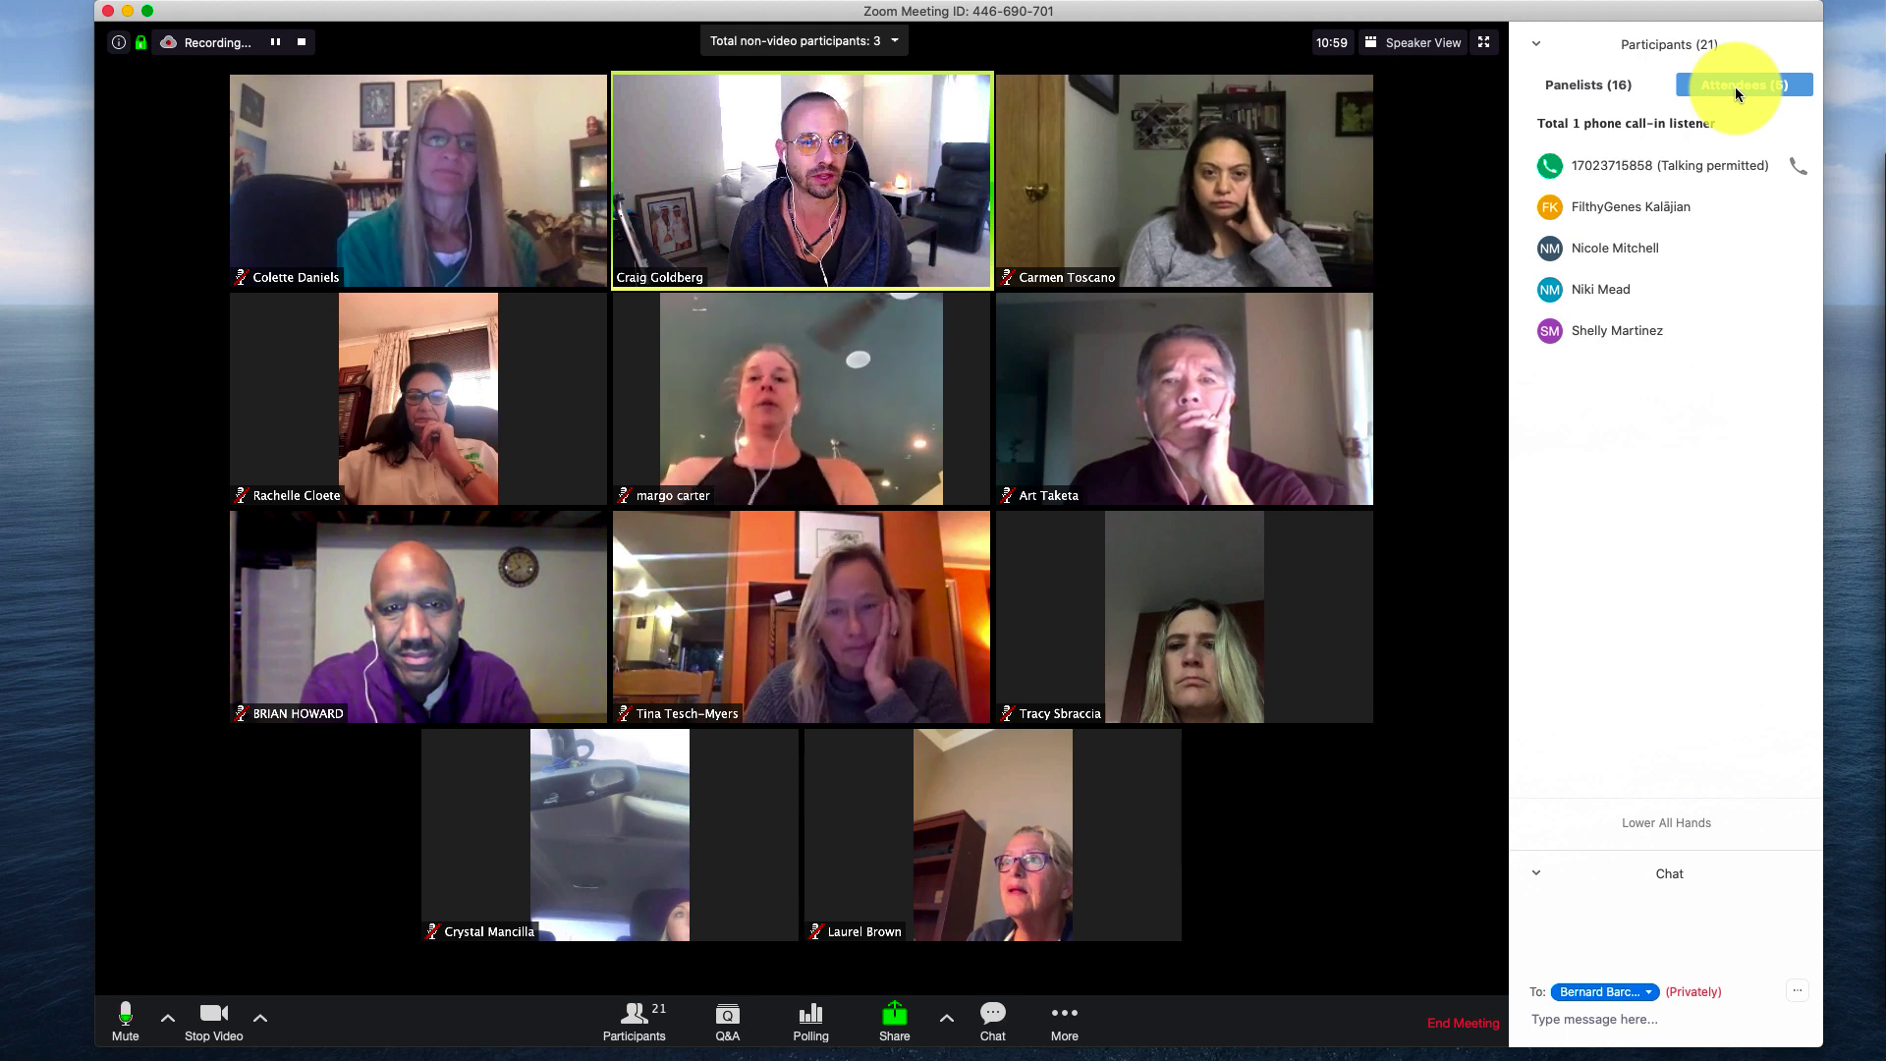
mouse_move(1667, 177)
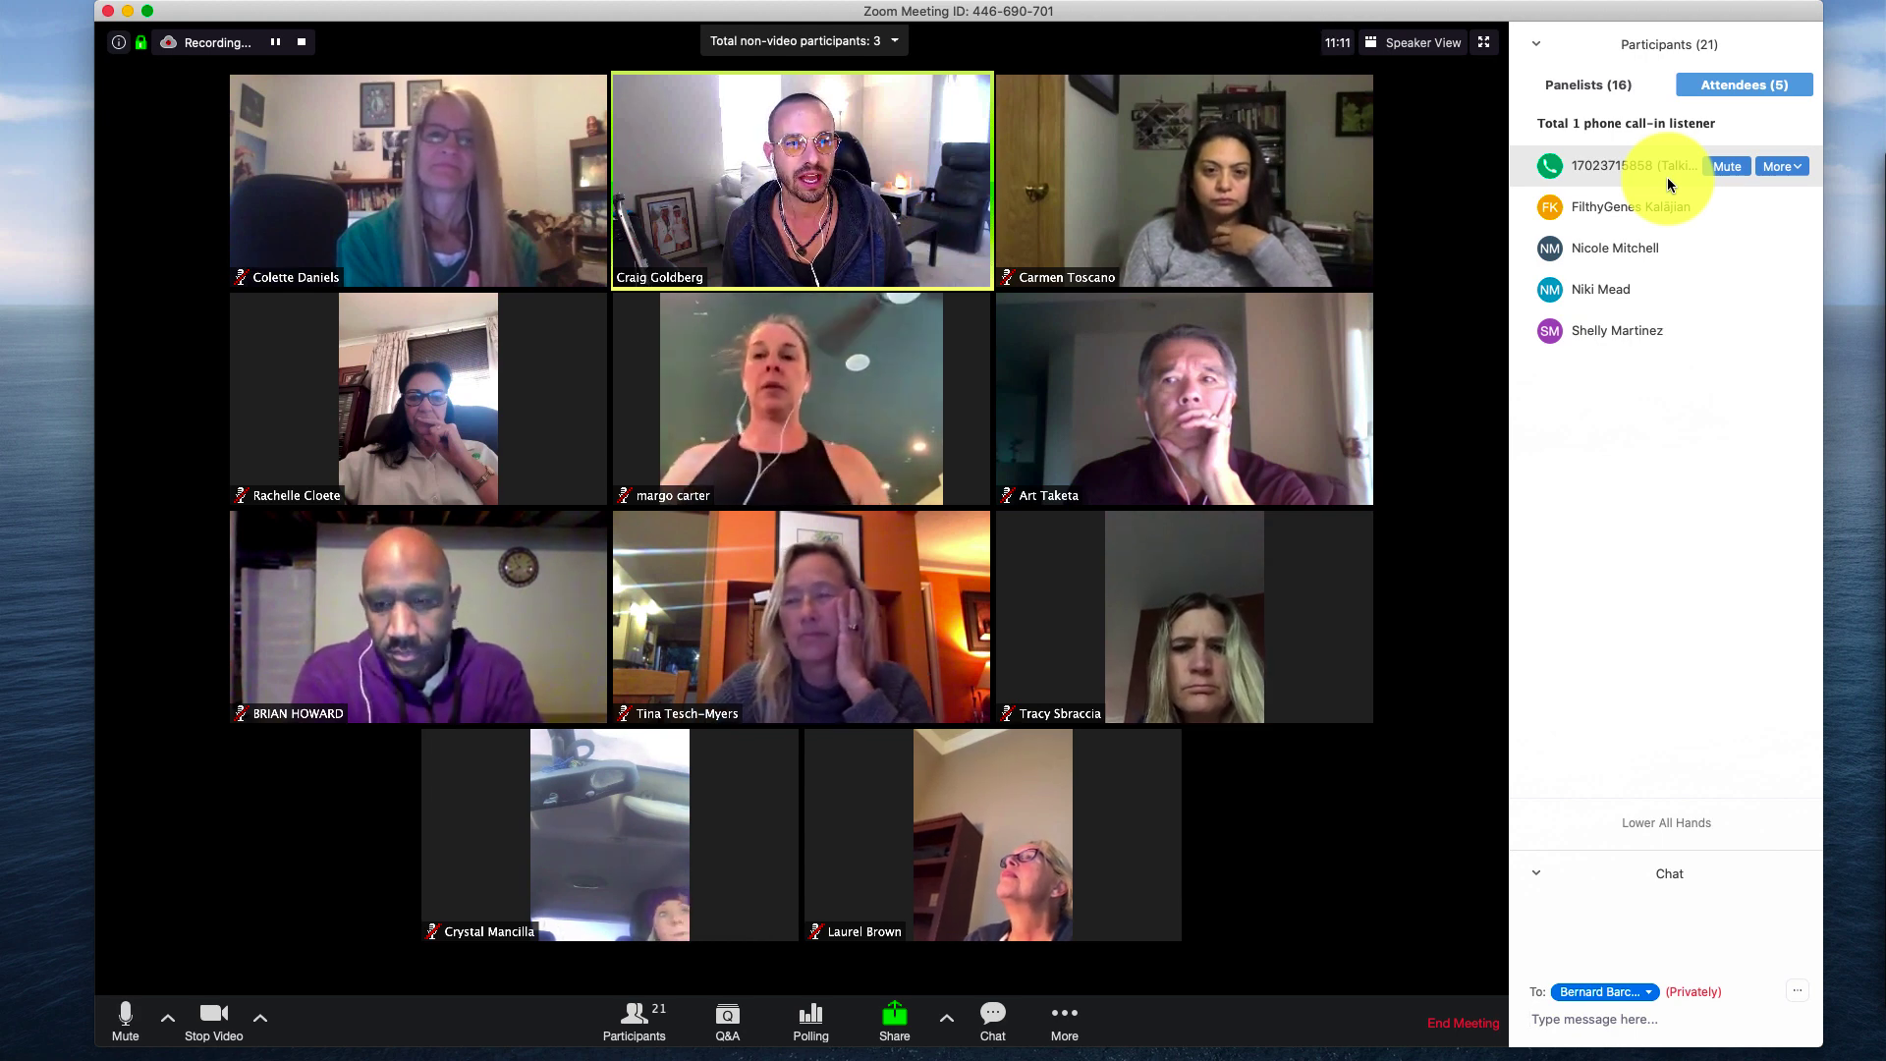
left_click(1780, 169)
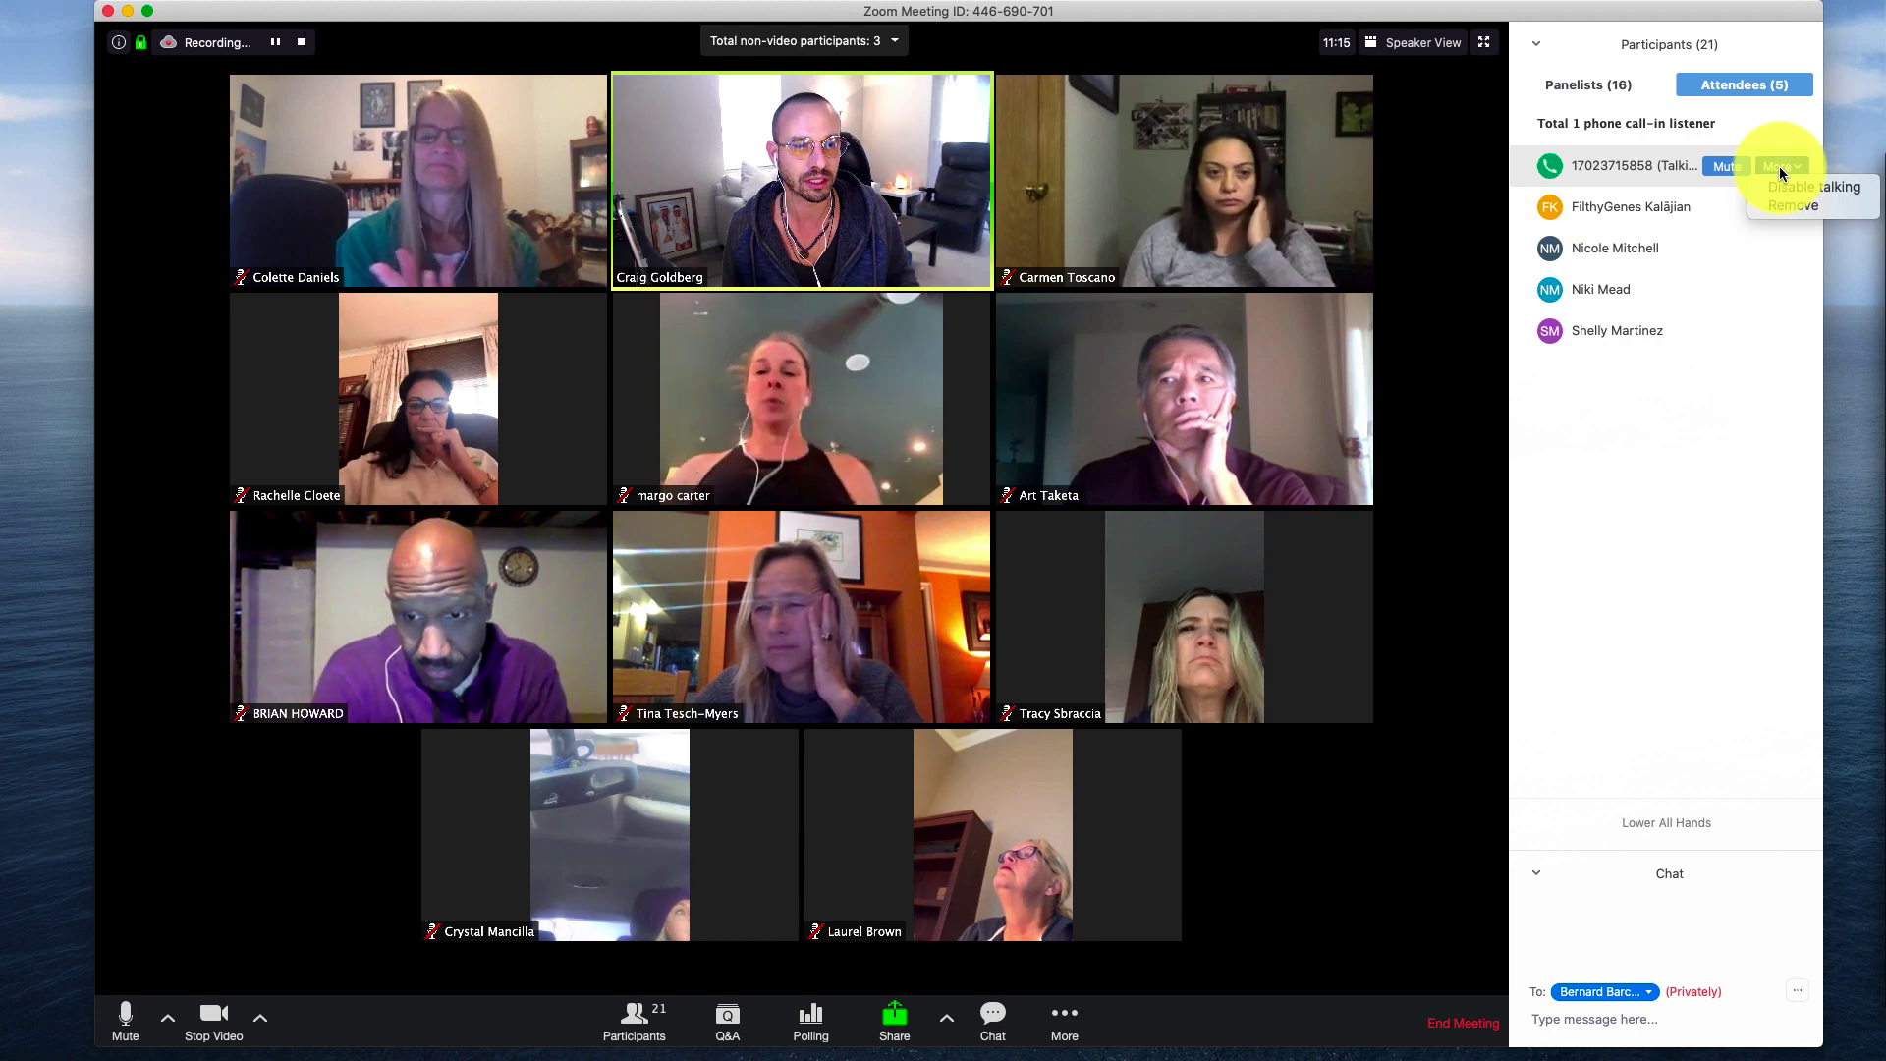
left_click(1725, 214)
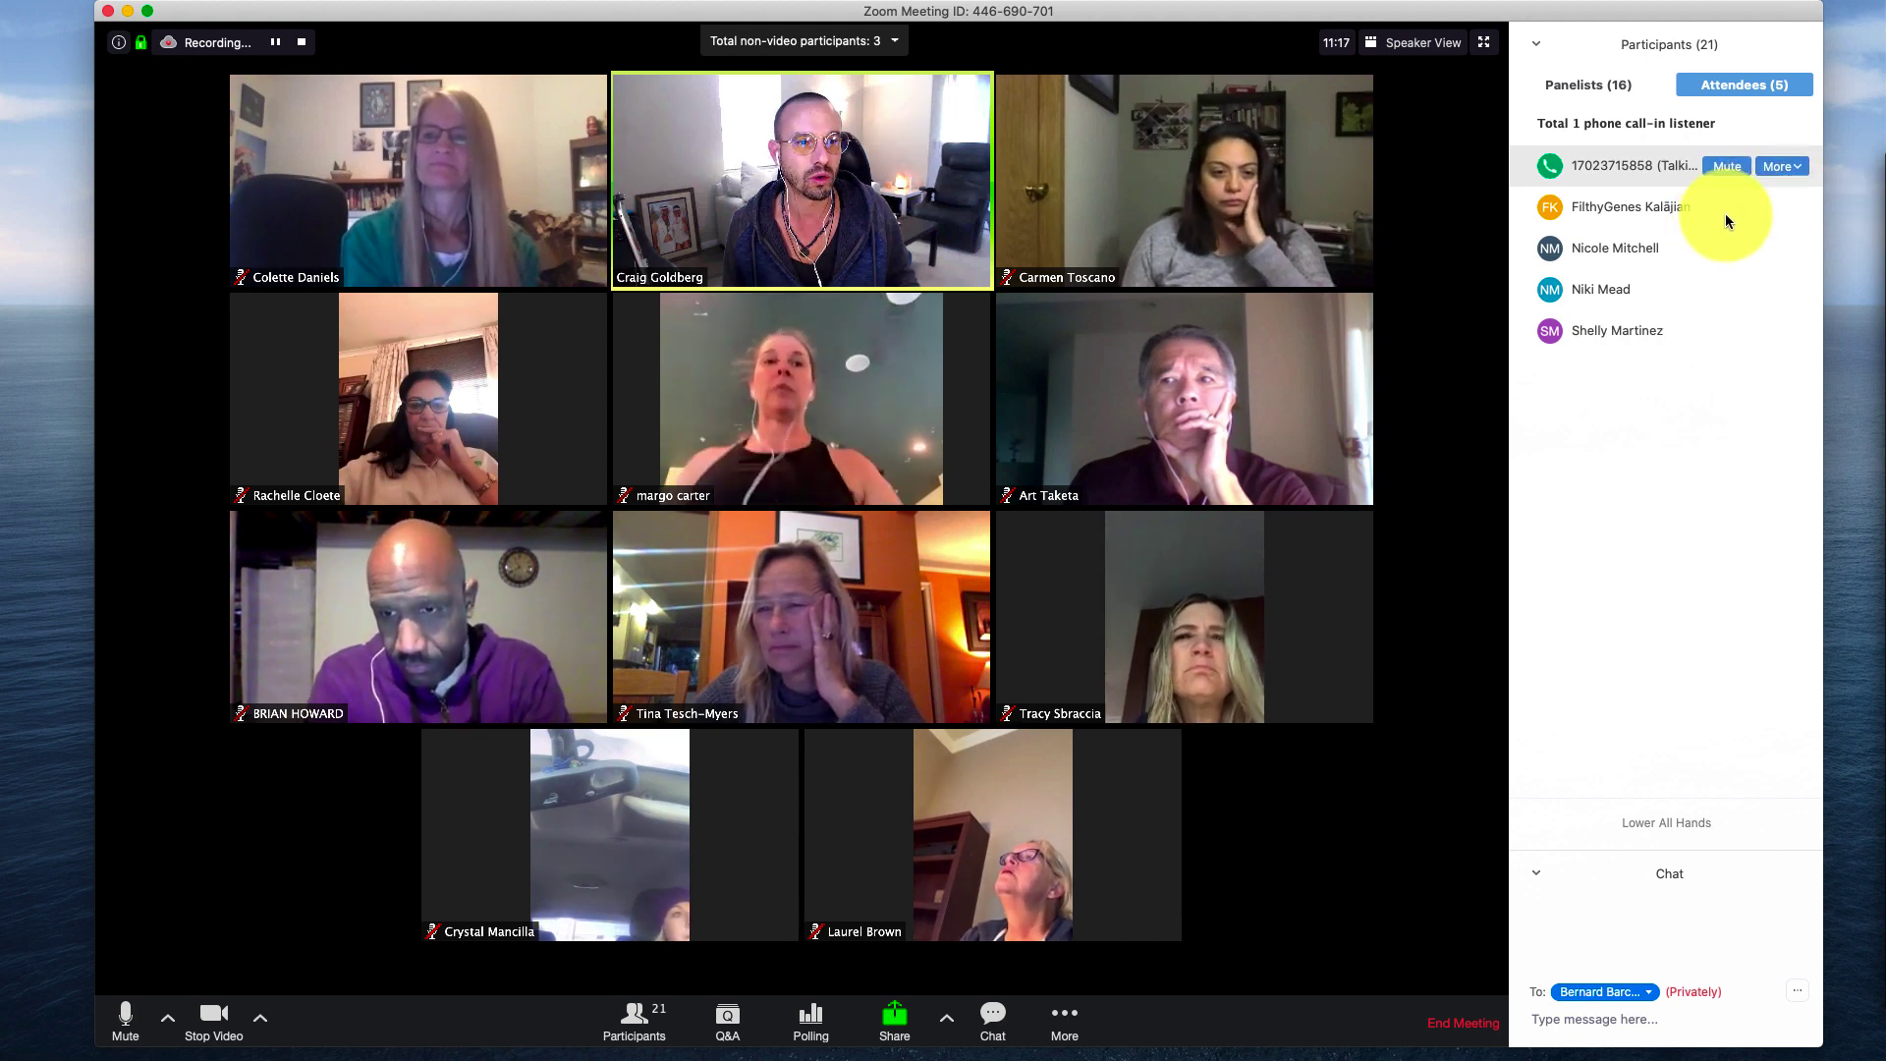
- Promote the attendee with the FK avatar and the attendee with the dark NM avatar to panelist
left_click(1777, 206)
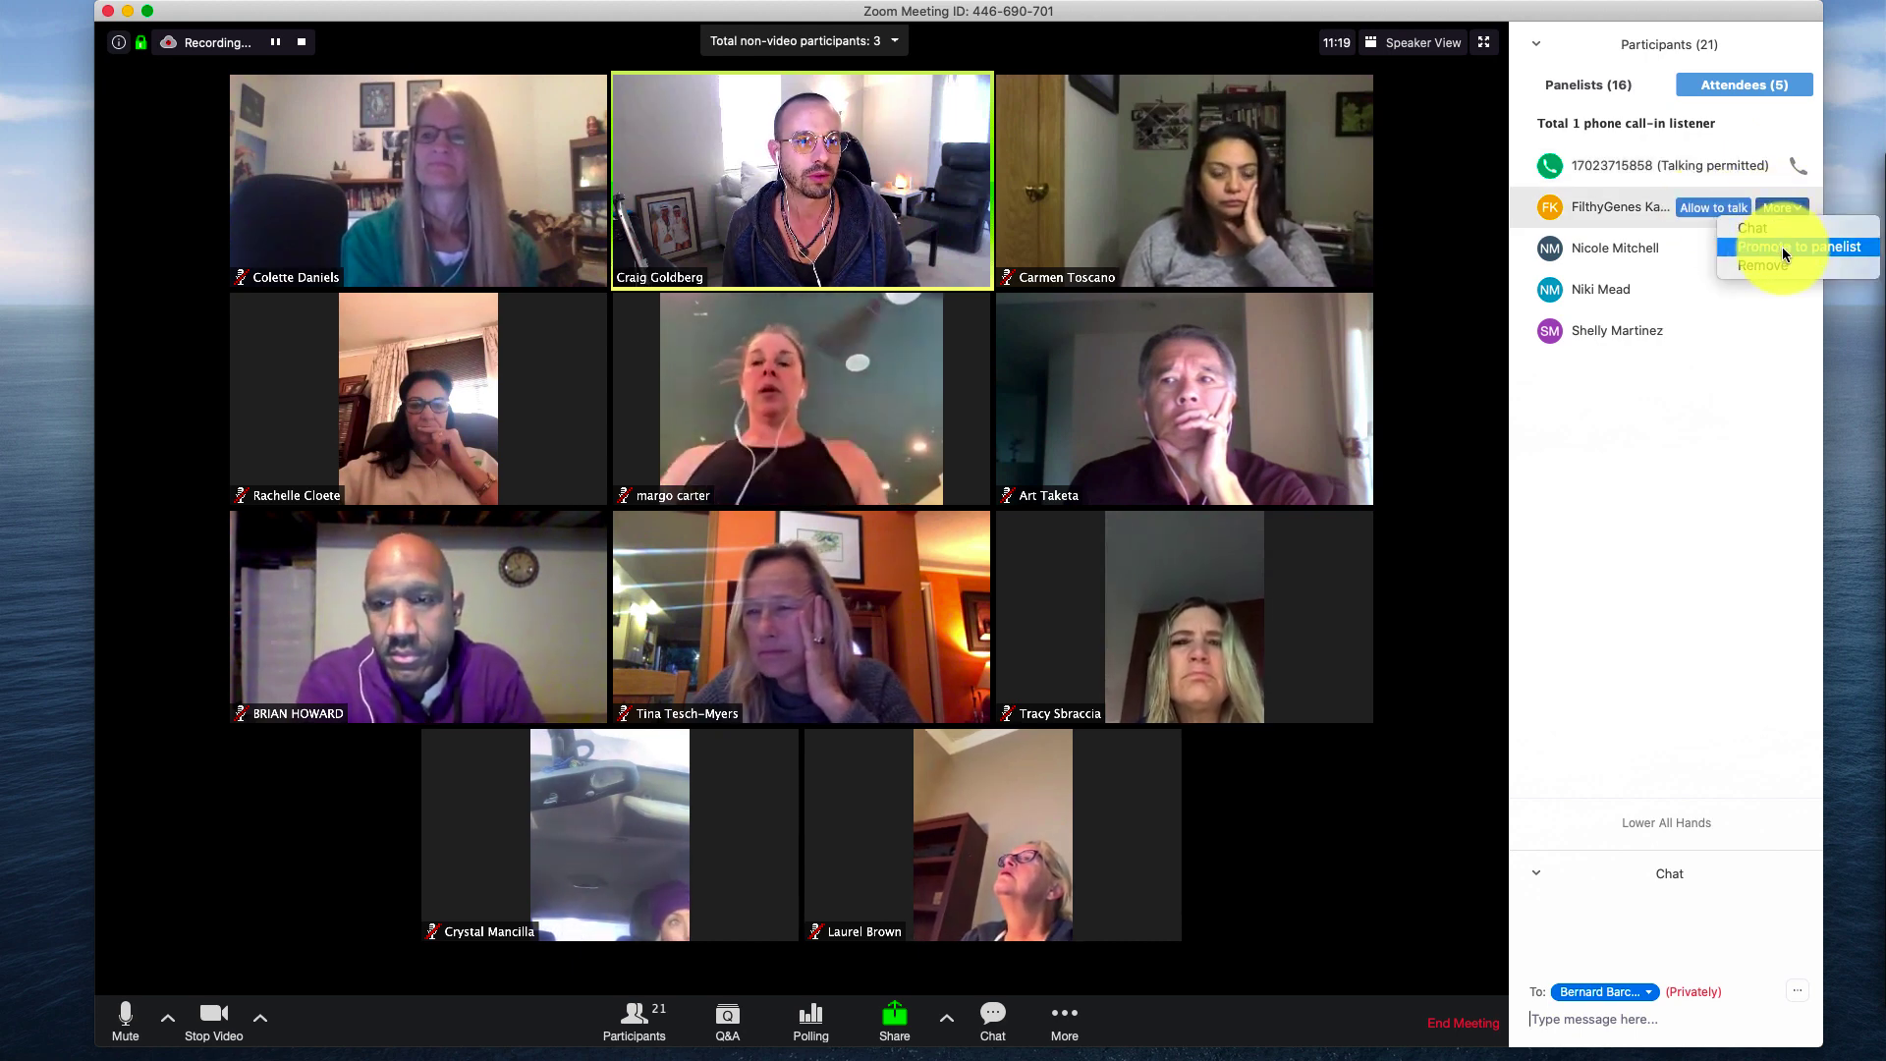
left_click(1782, 248)
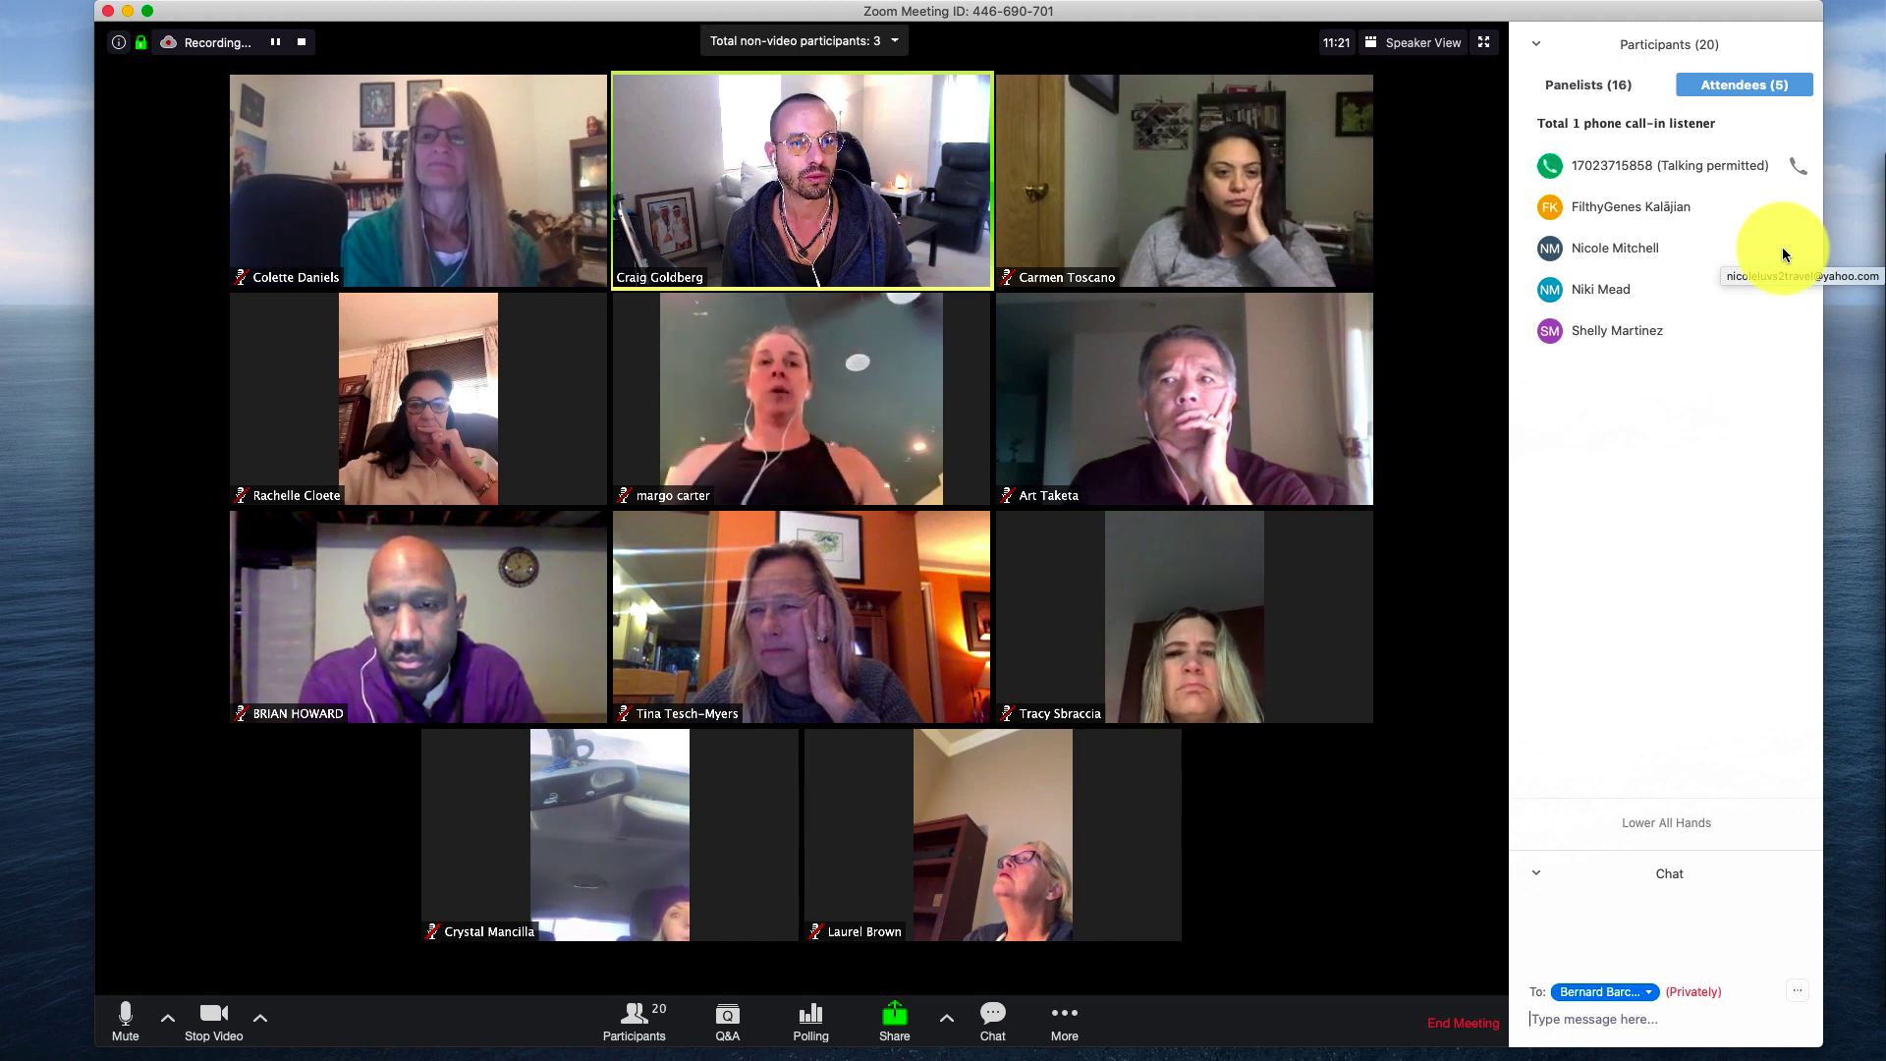
mouse_move(1782, 251)
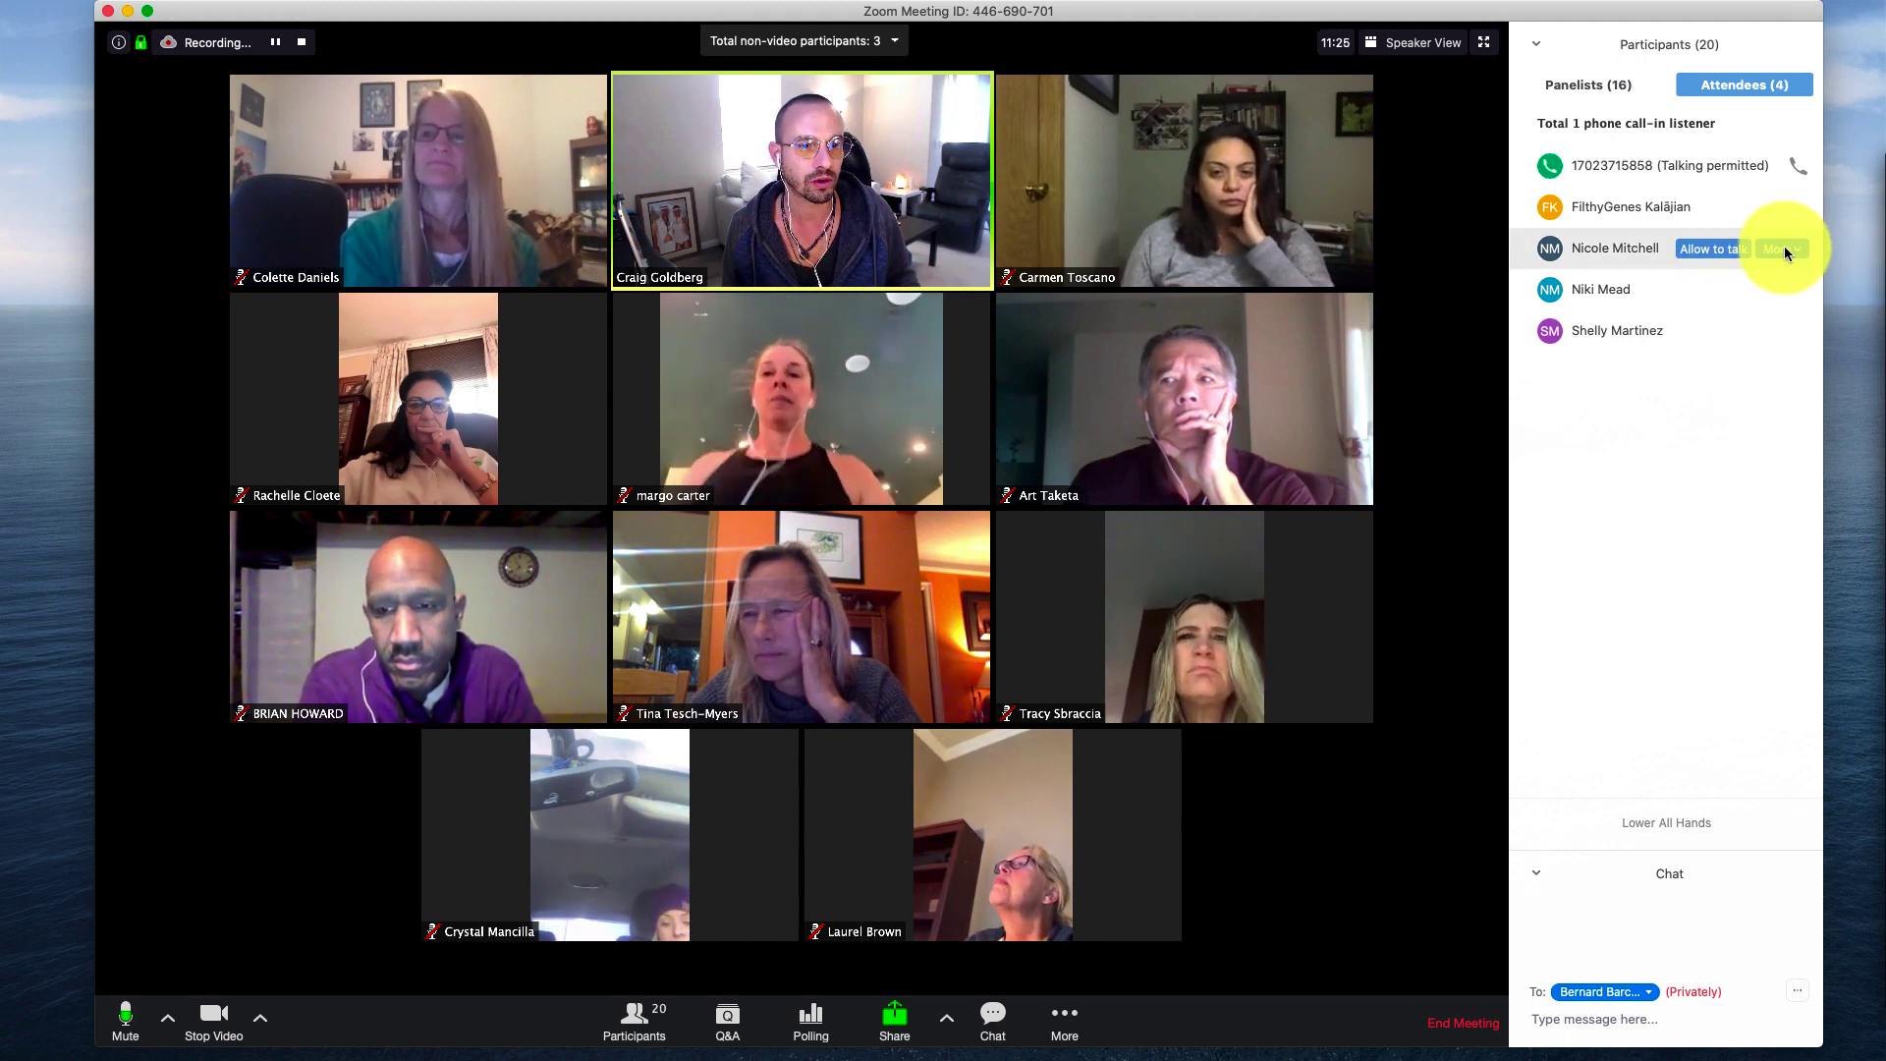
left_click(1780, 249)
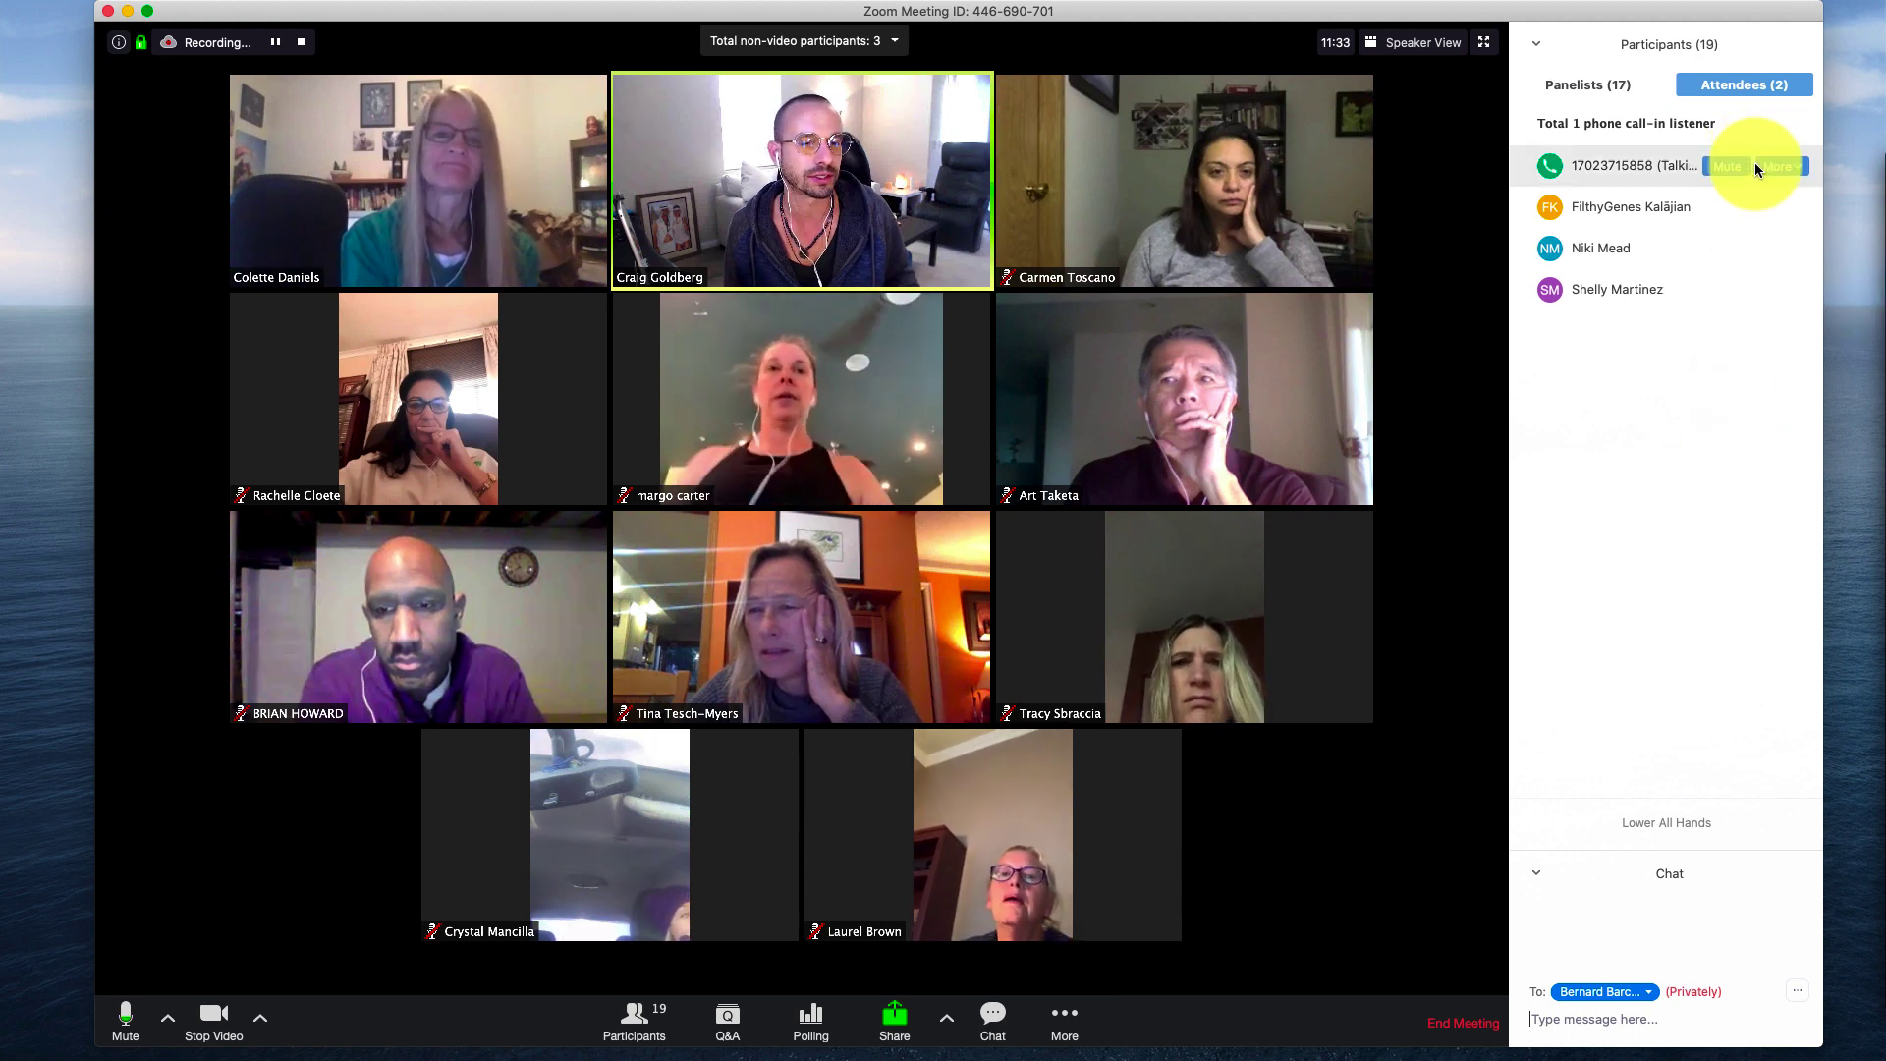
- Check the phone call-in listener's options and promote the remaining attendee with the FK avatar to panelist
left_click(1778, 167)
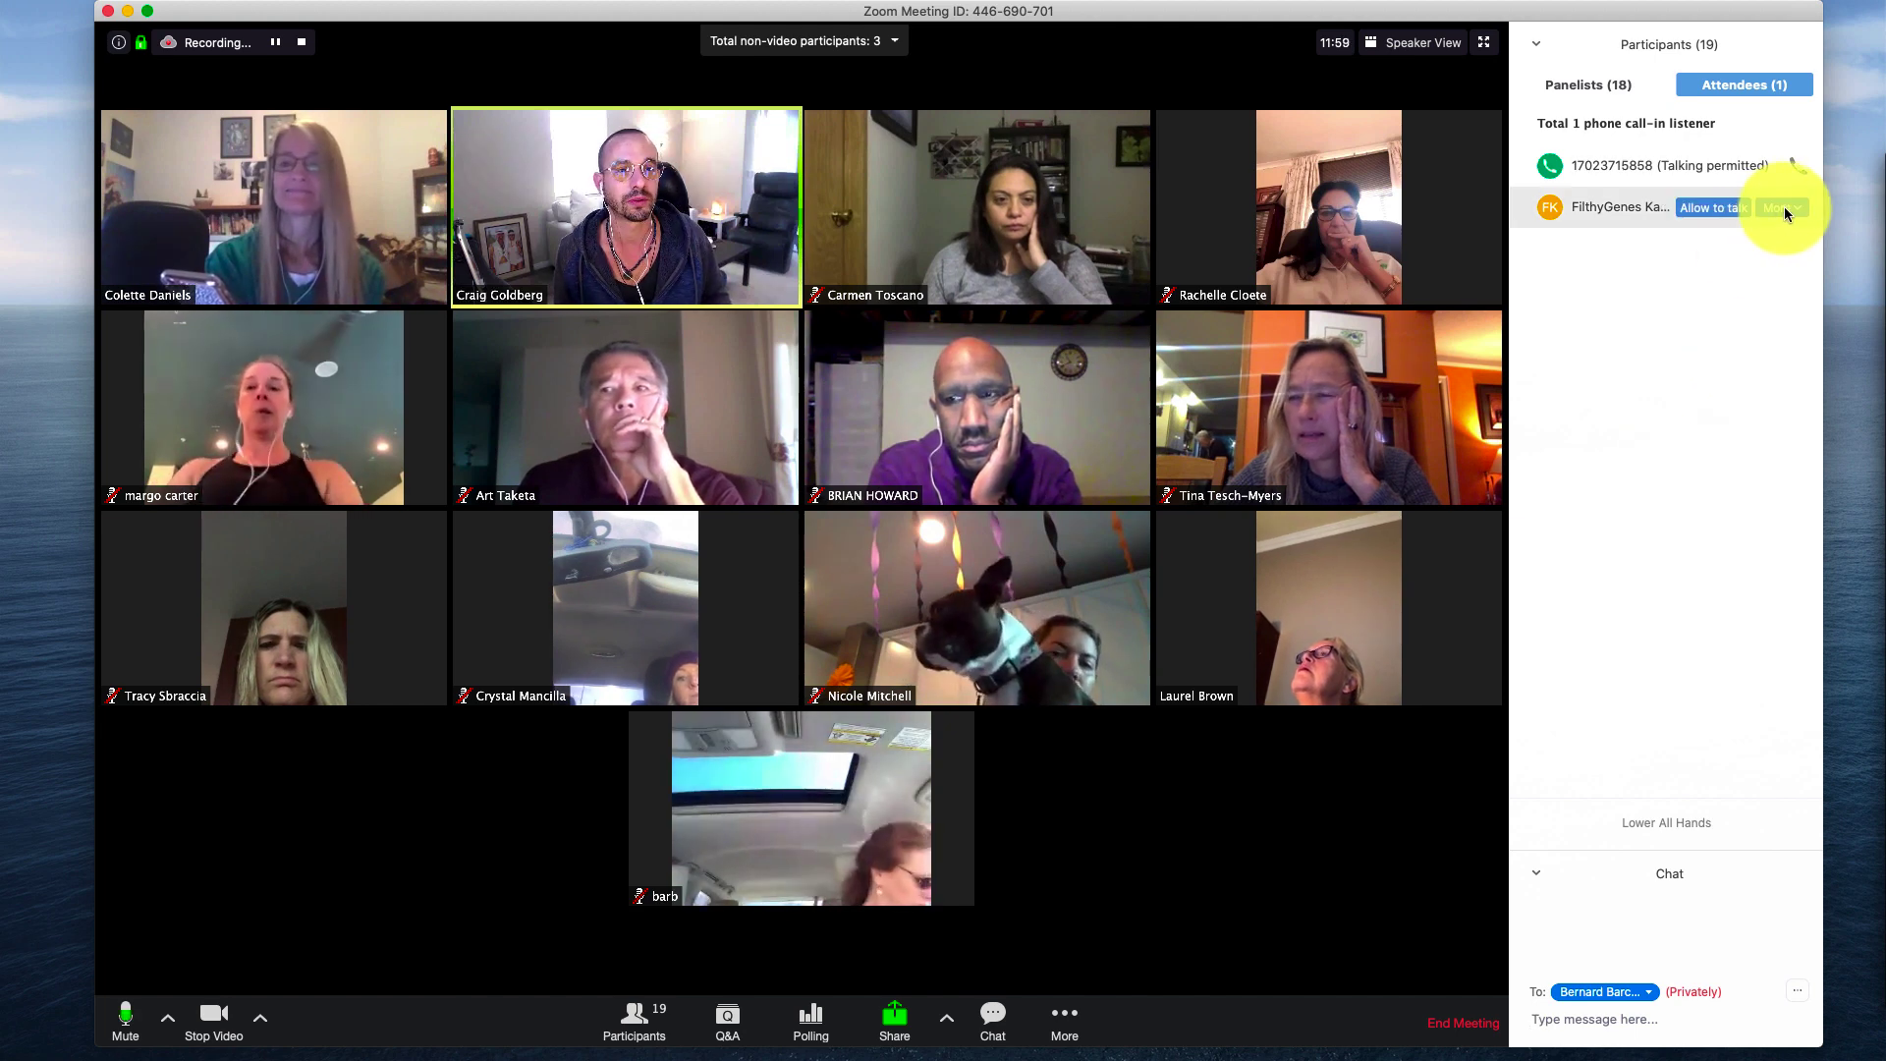
left_click(1791, 210)
left_click(1784, 246)
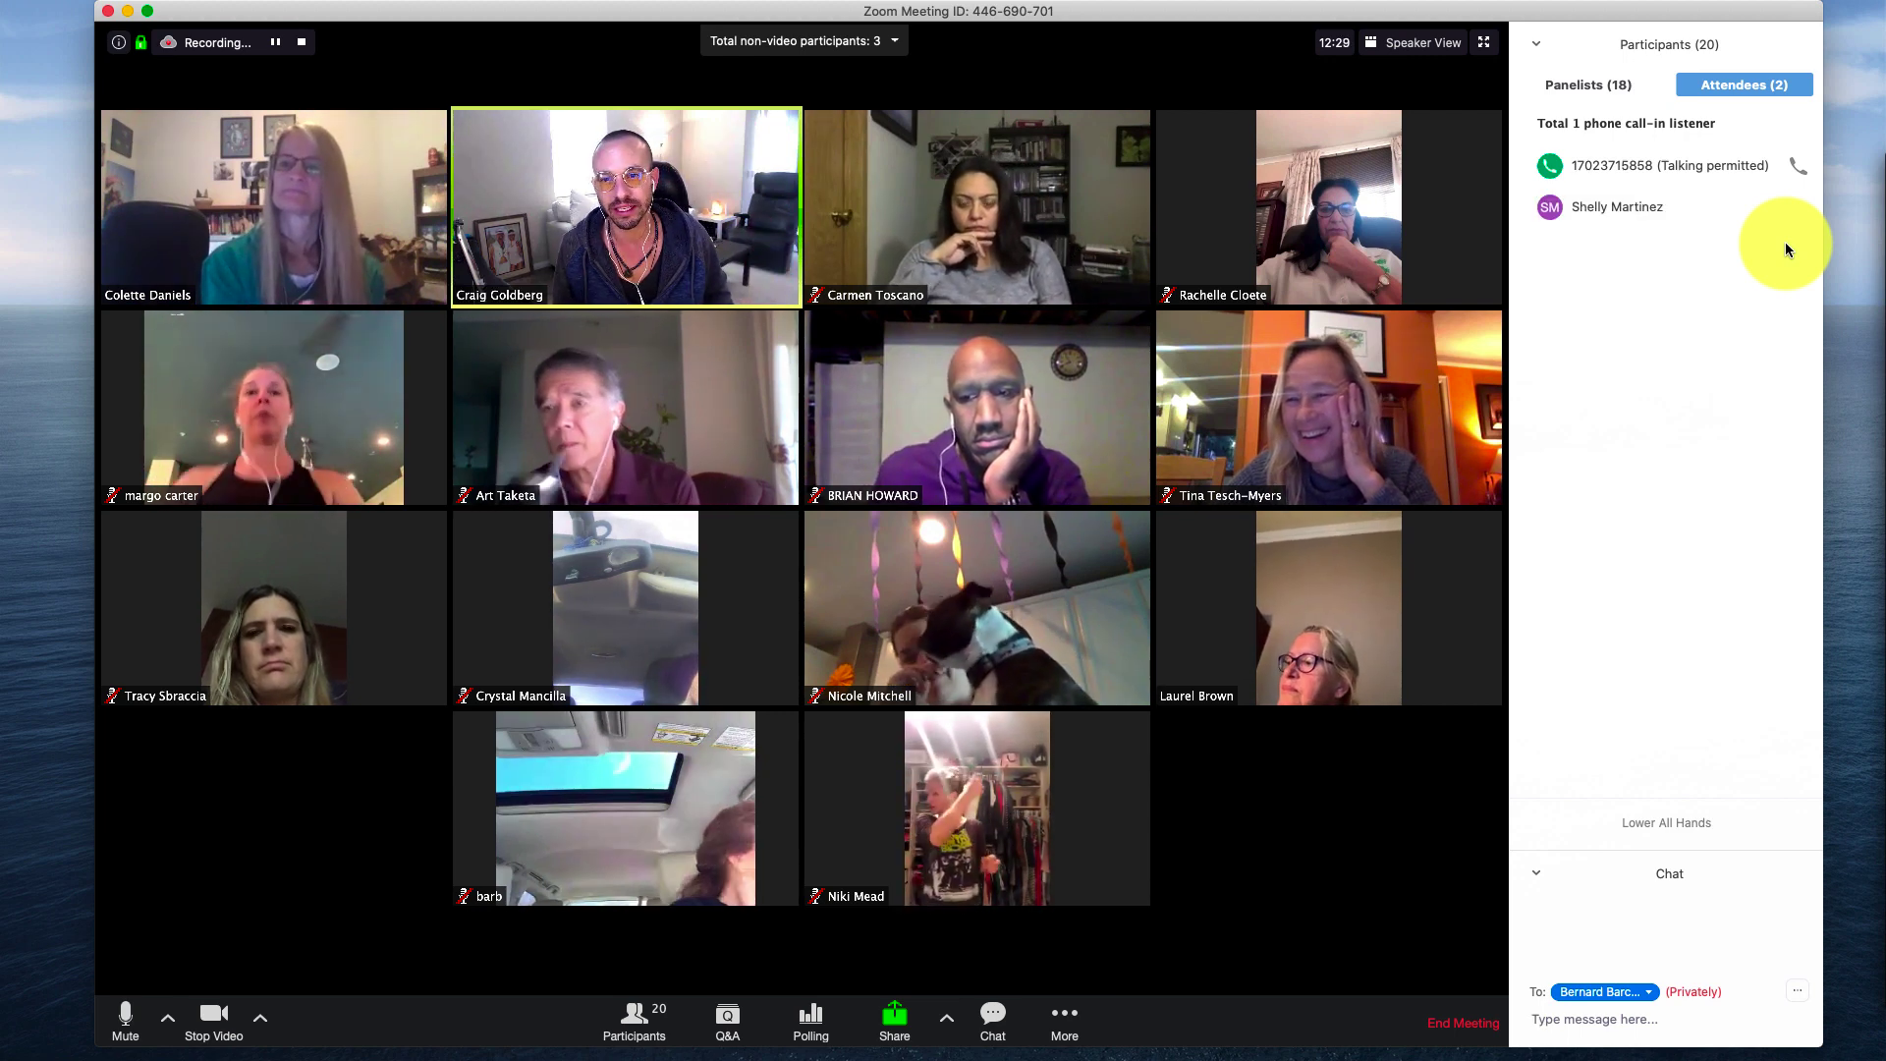
- Return to the panelist list and examine the mute and video controls beside the panelists
left_click(1611, 84)
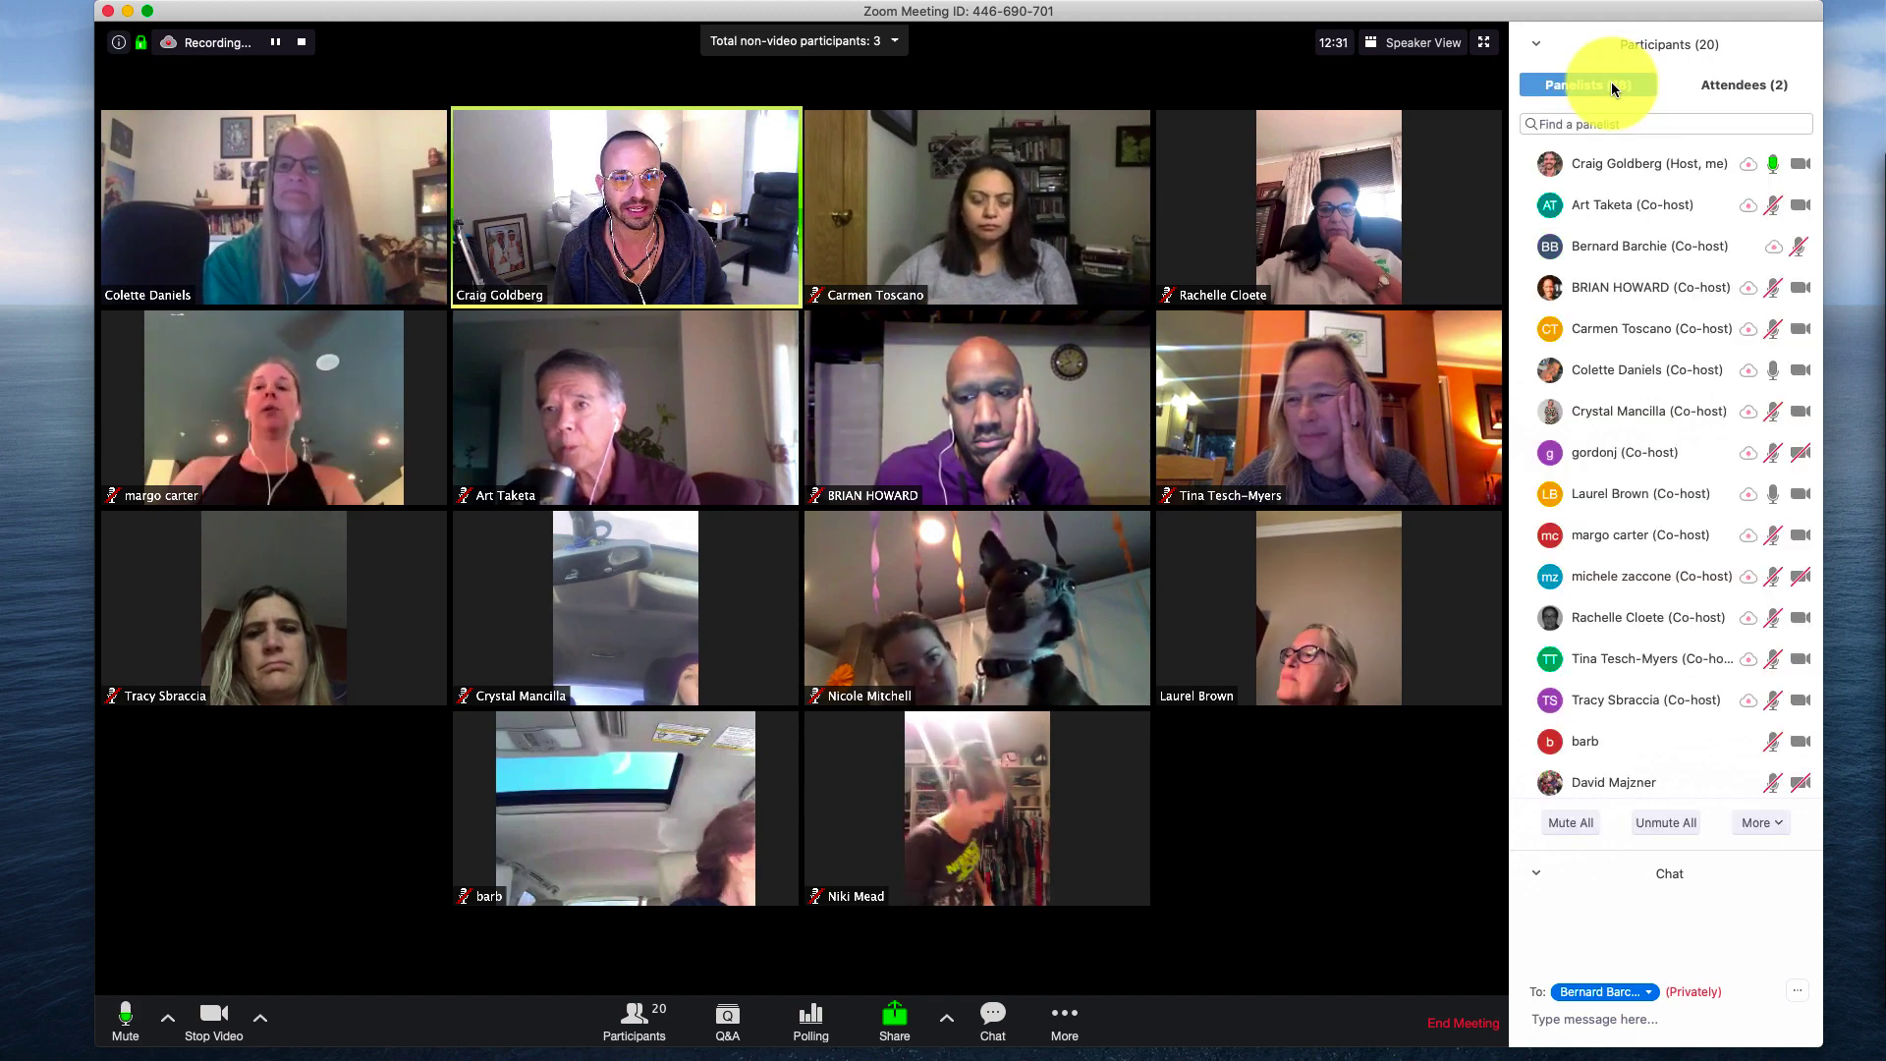
mouse_move(1647, 506)
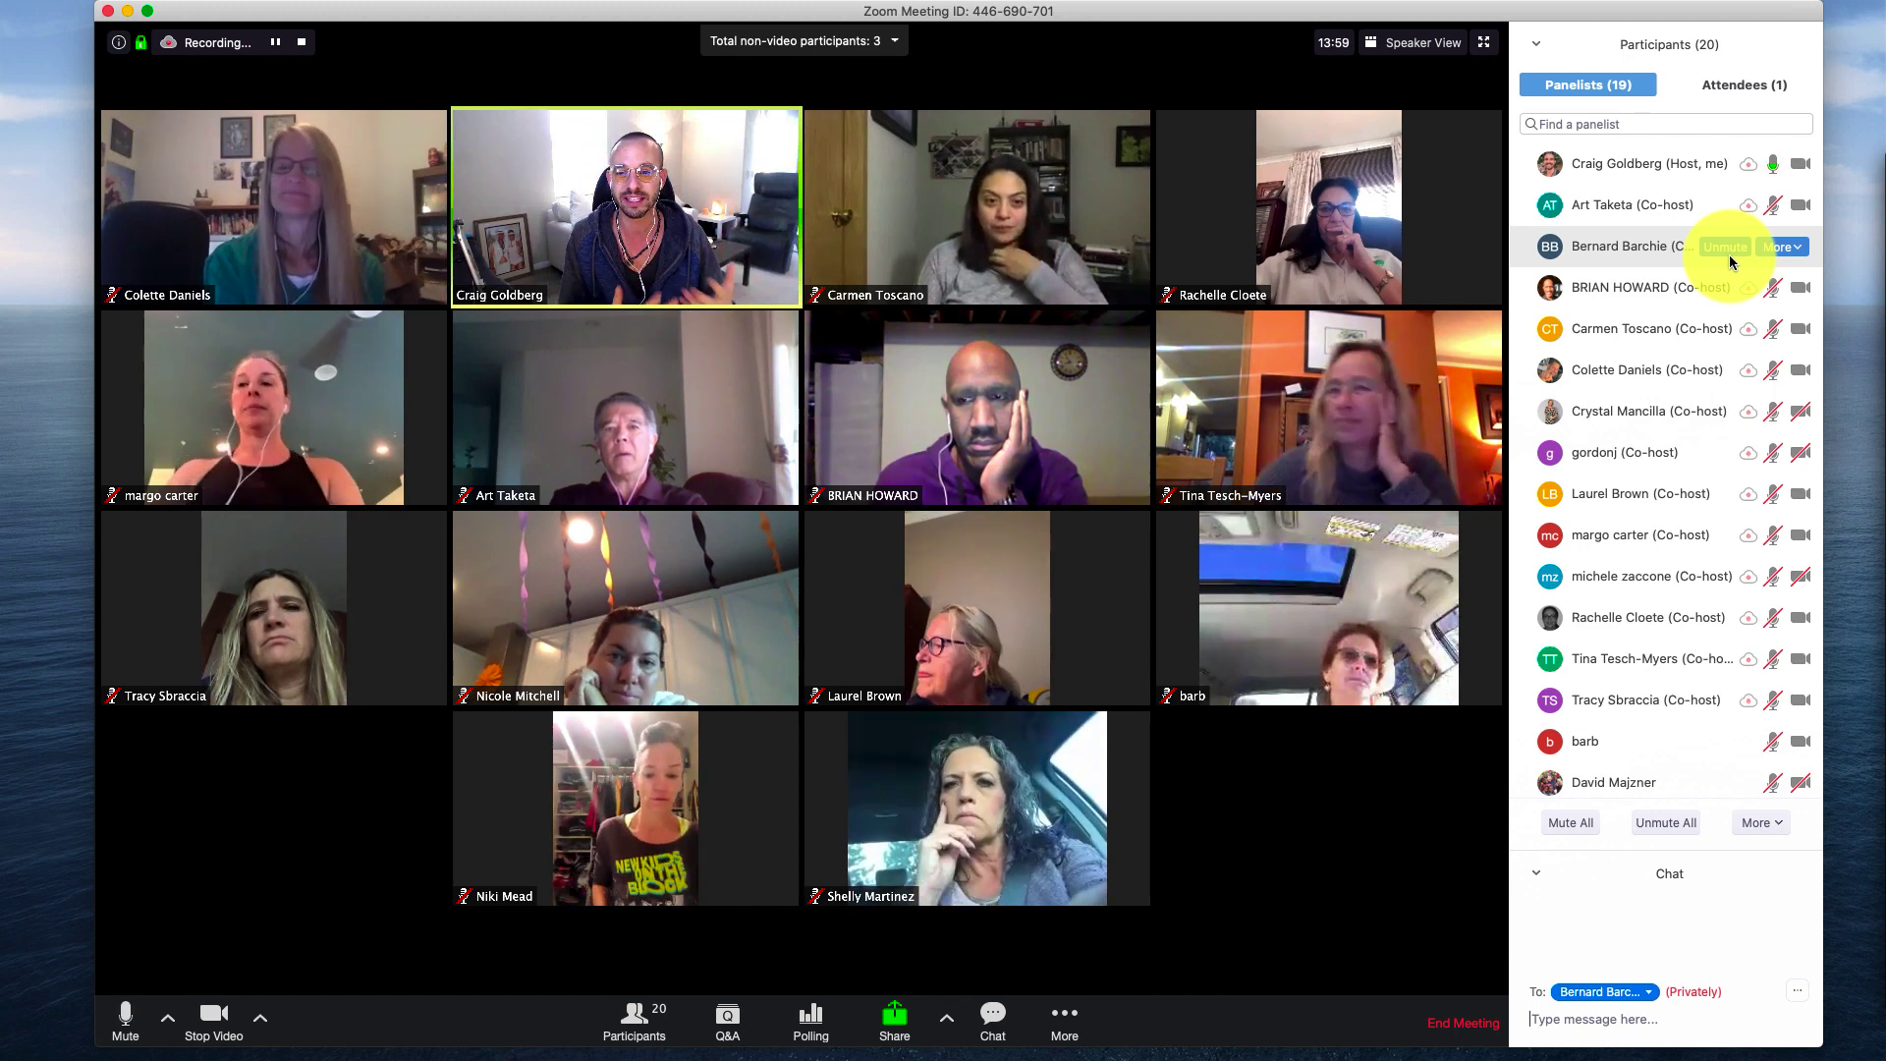
left_click(1729, 251)
mouse_move(1731, 260)
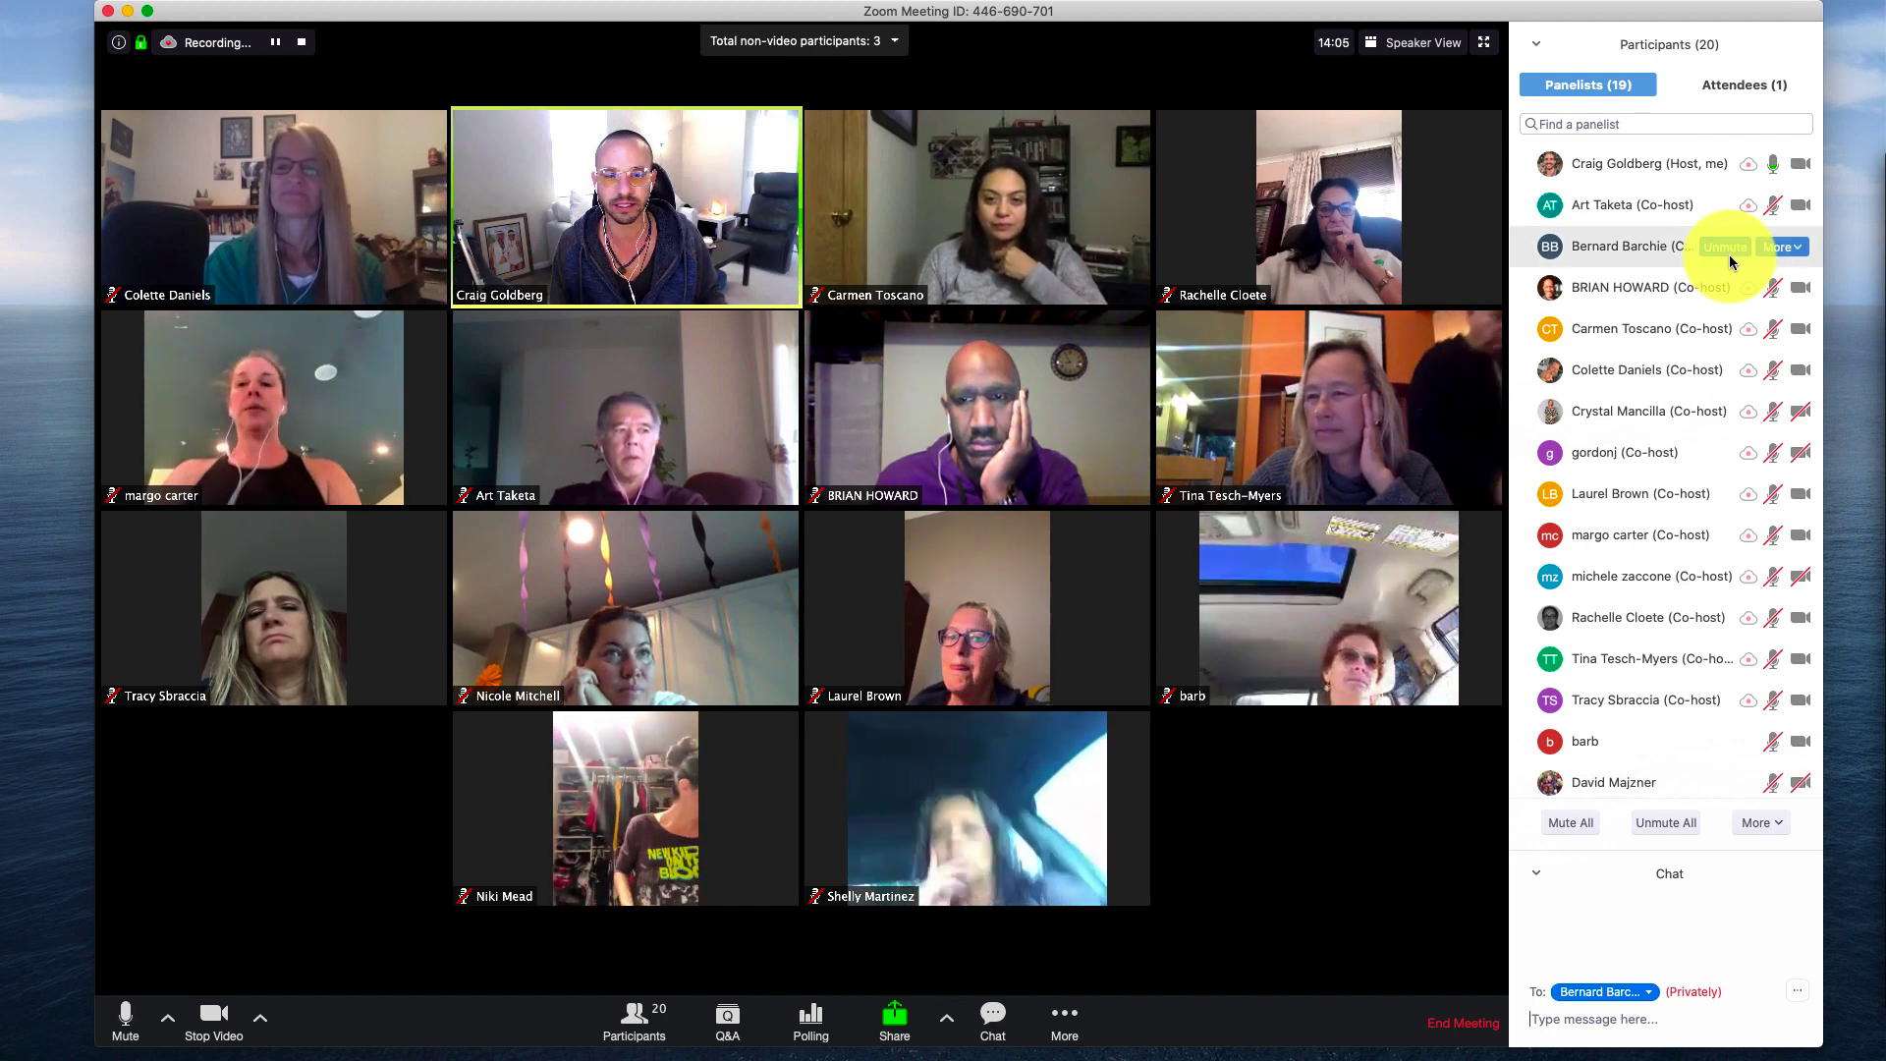
mouse_move(1806, 287)
mouse_move(1802, 320)
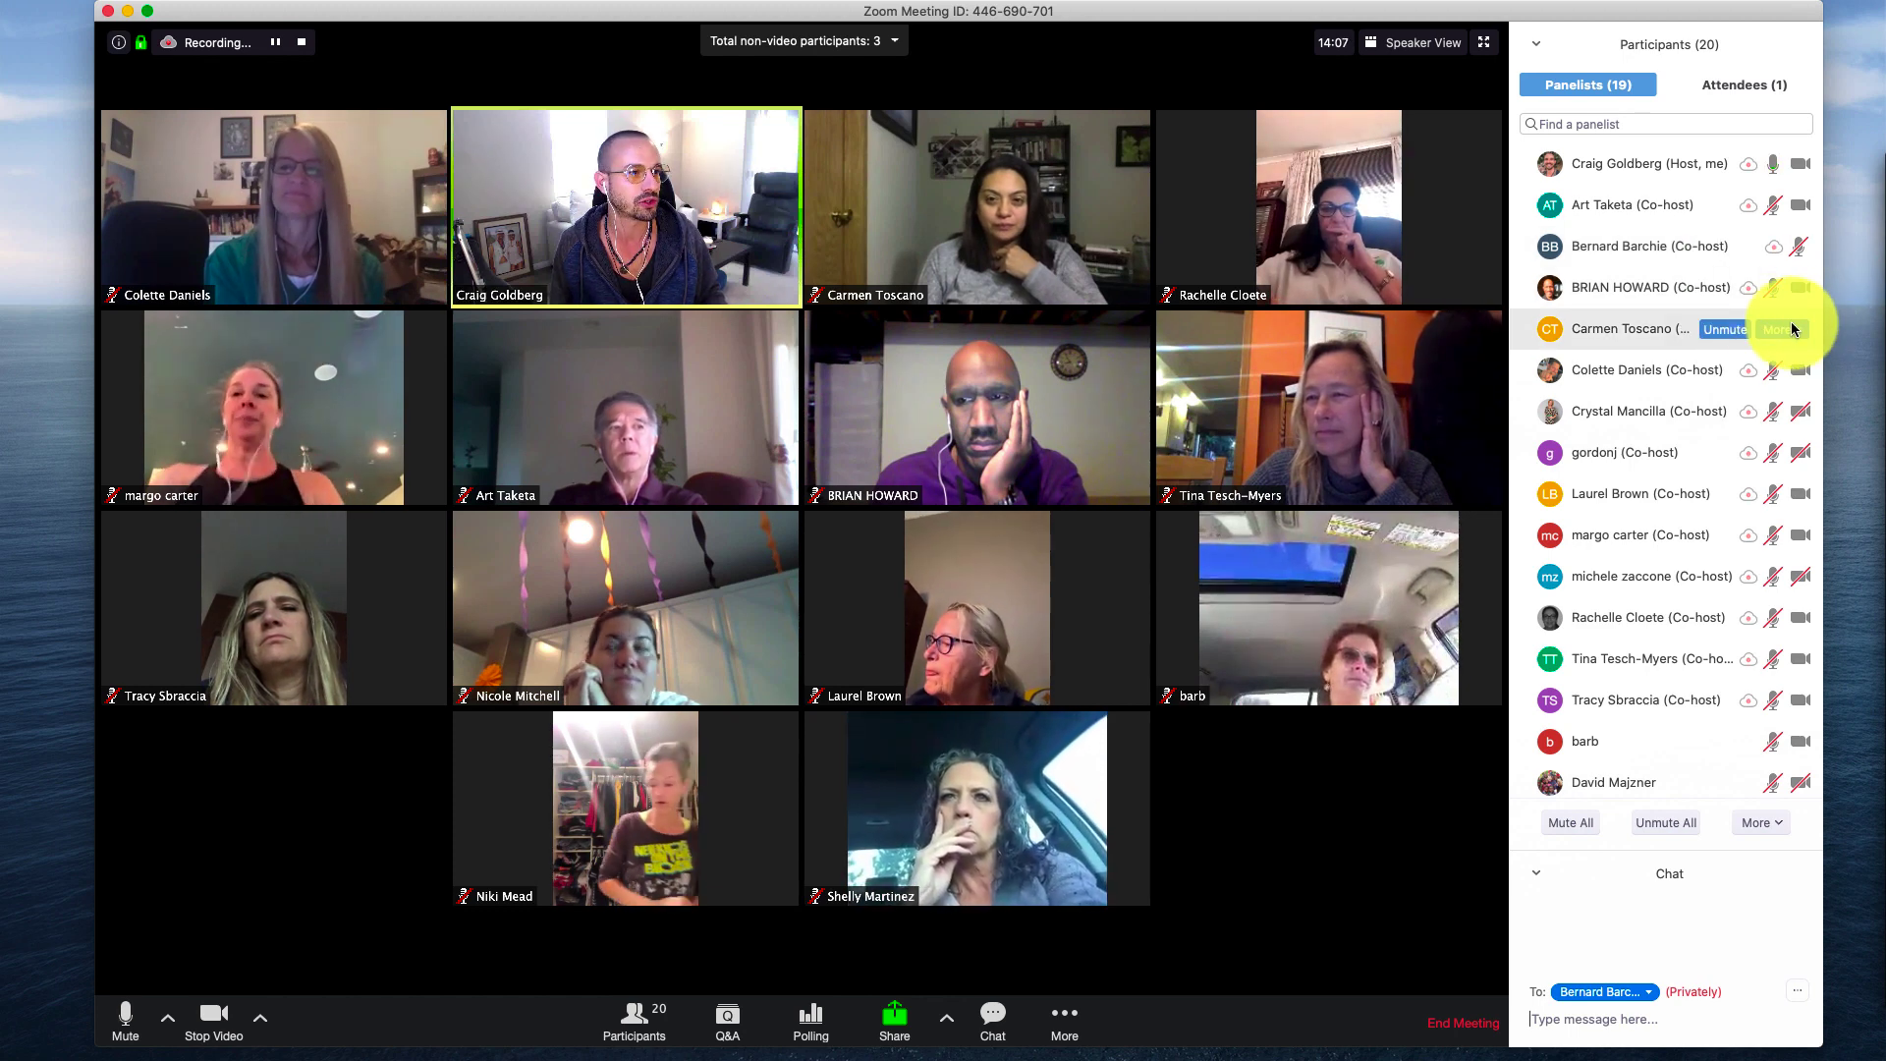
mouse_move(1656, 475)
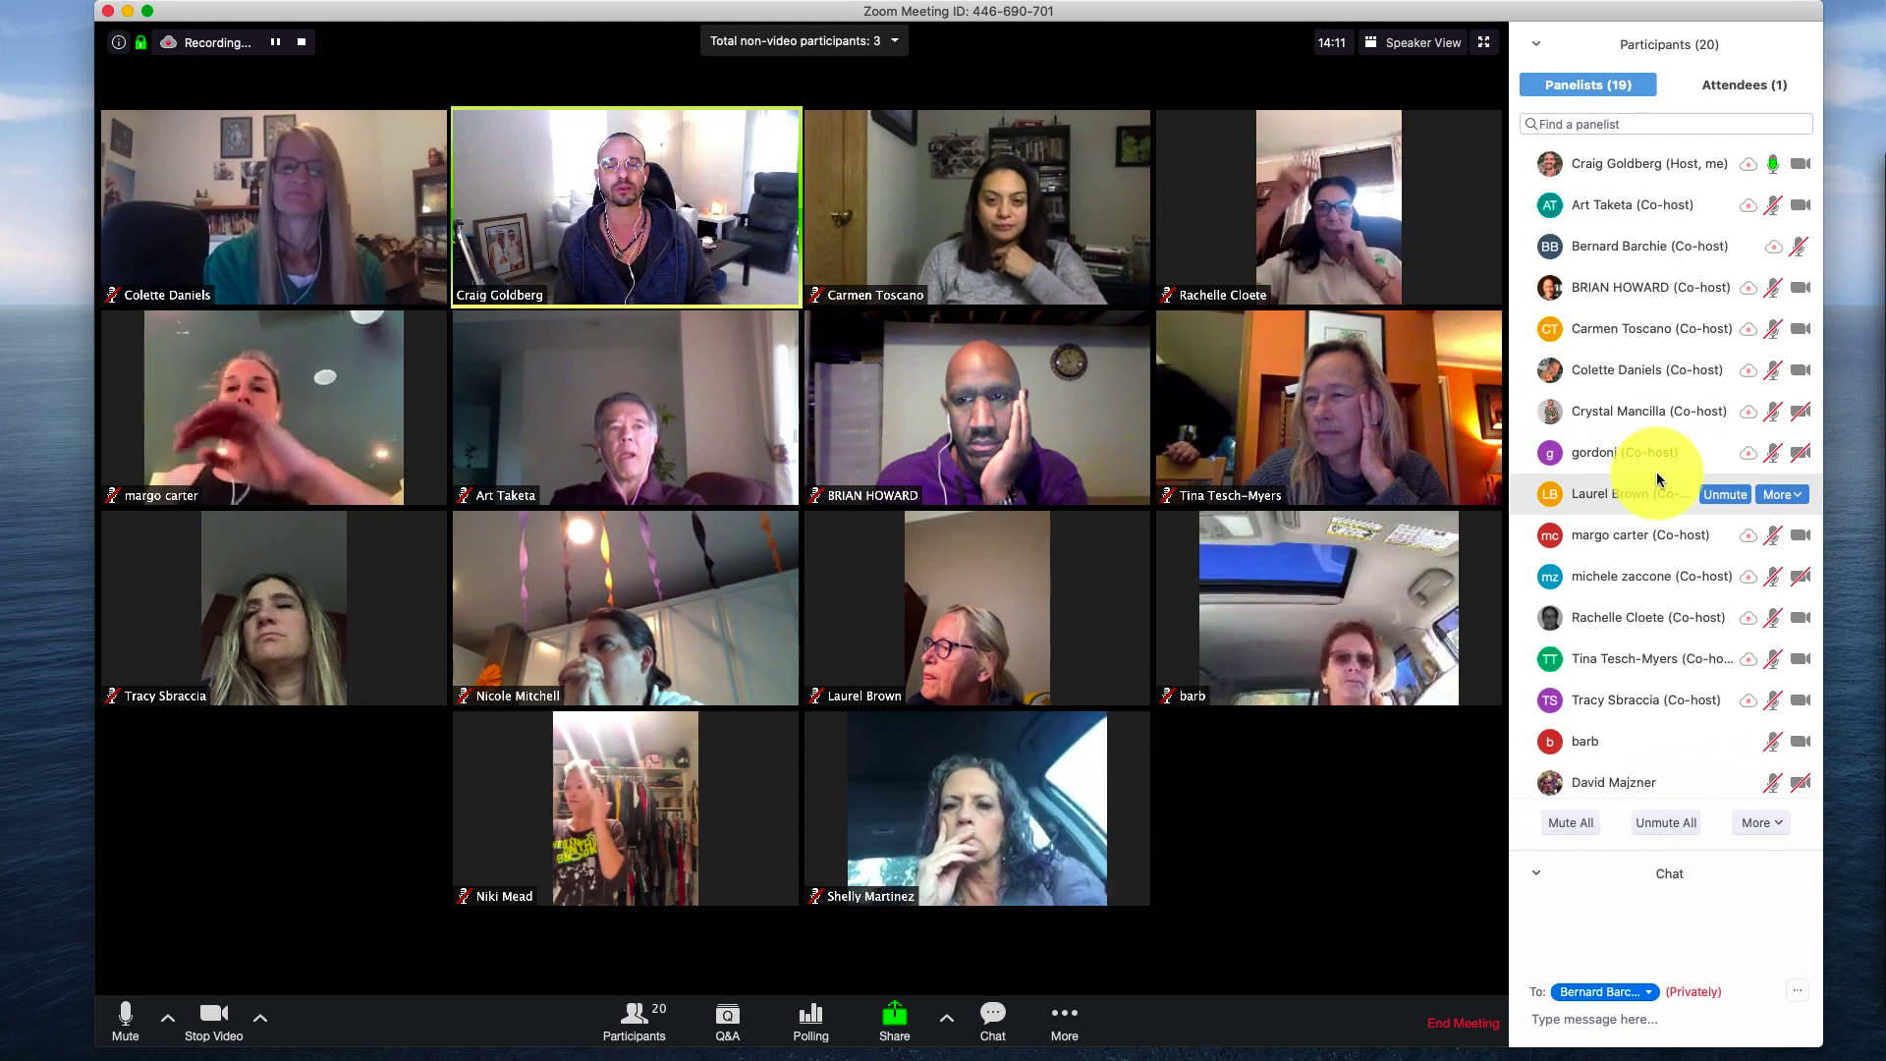
- Show the non-video participants in the gallery, and hide them again from the options of the BB panelist's tile
left_click(894, 41)
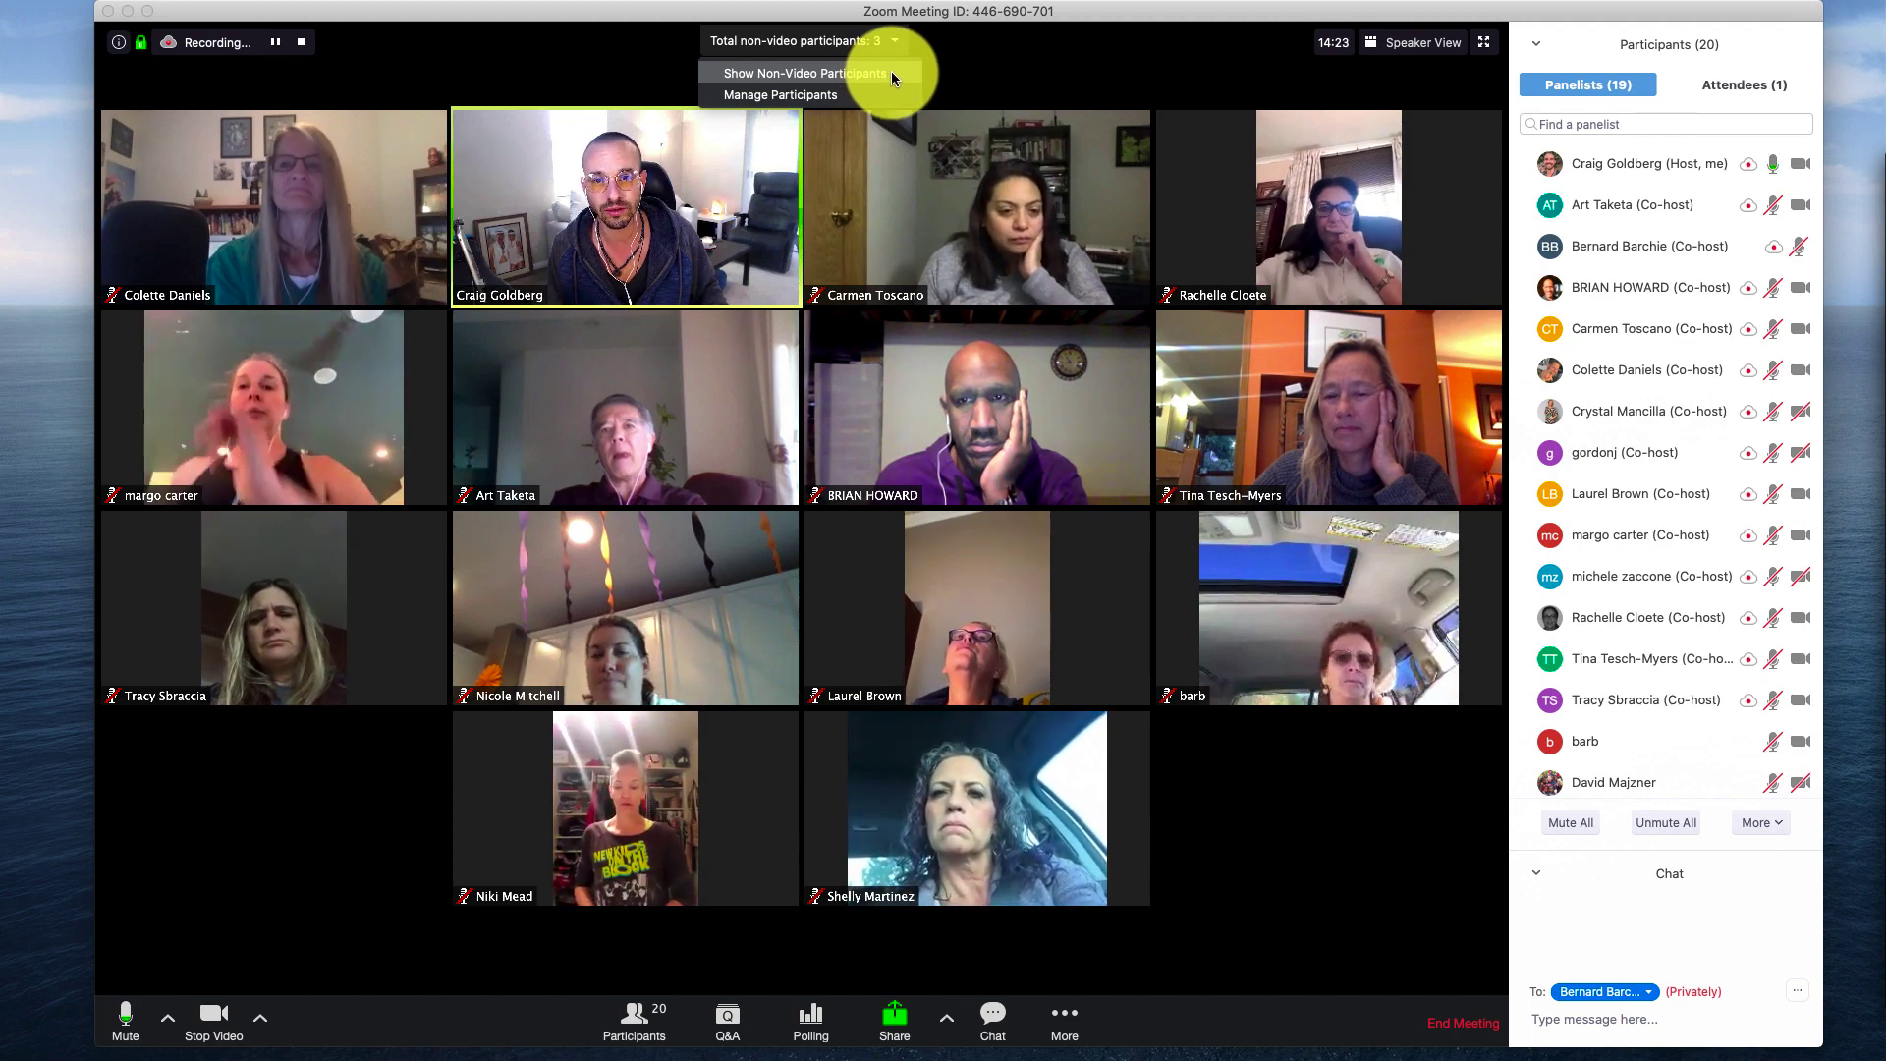
left_click(892, 74)
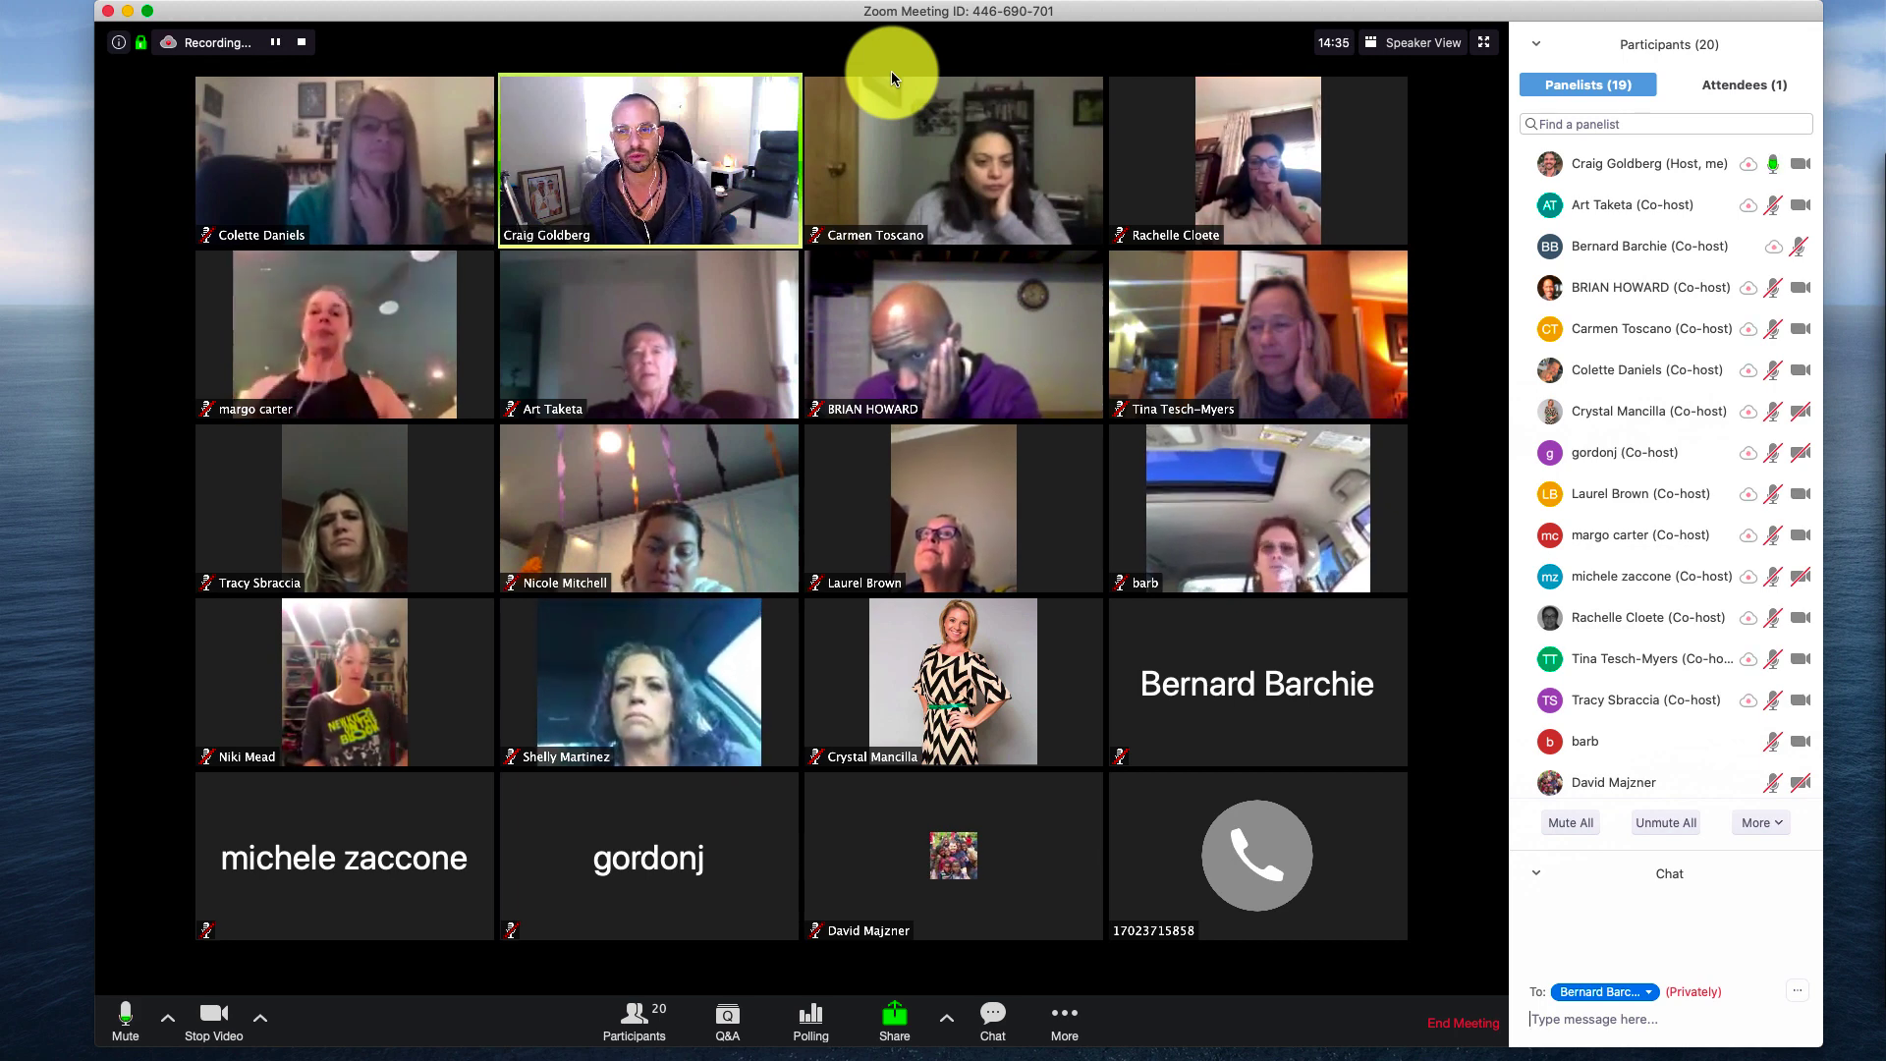
mouse_move(1271, 693)
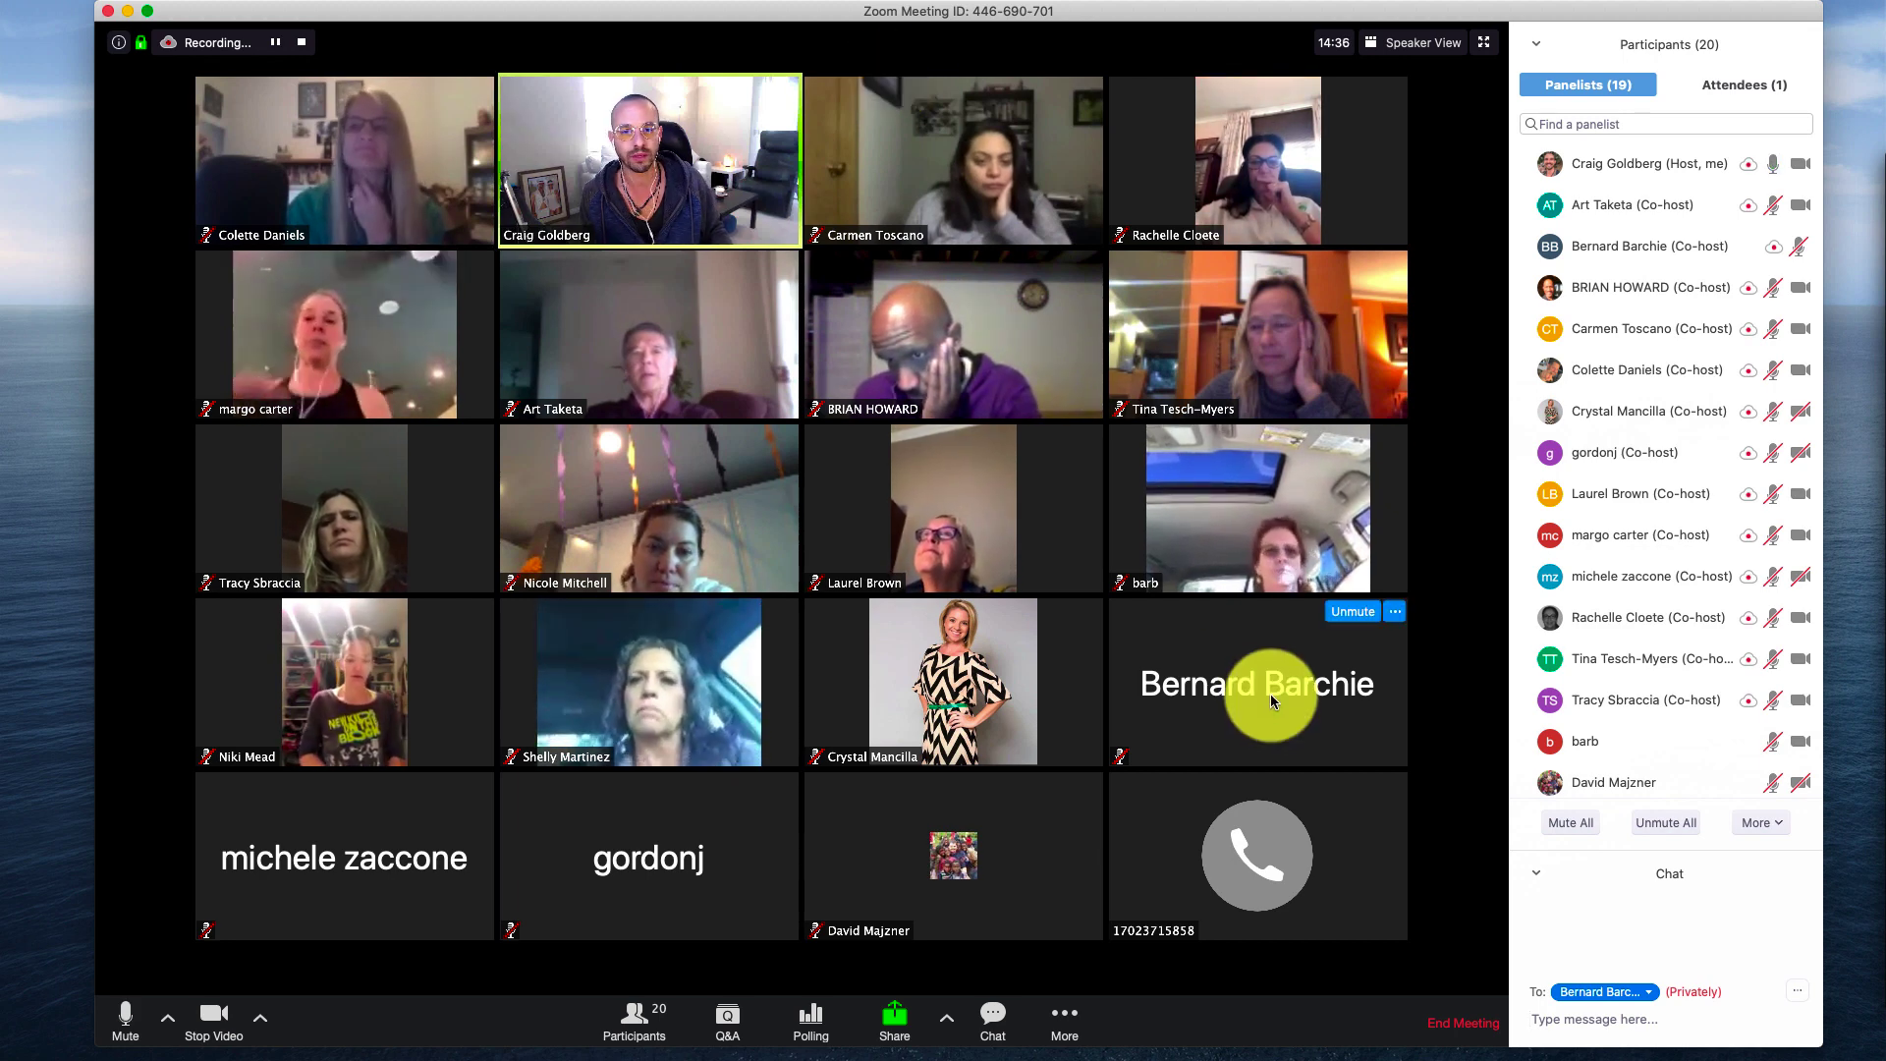
left_click(1395, 613)
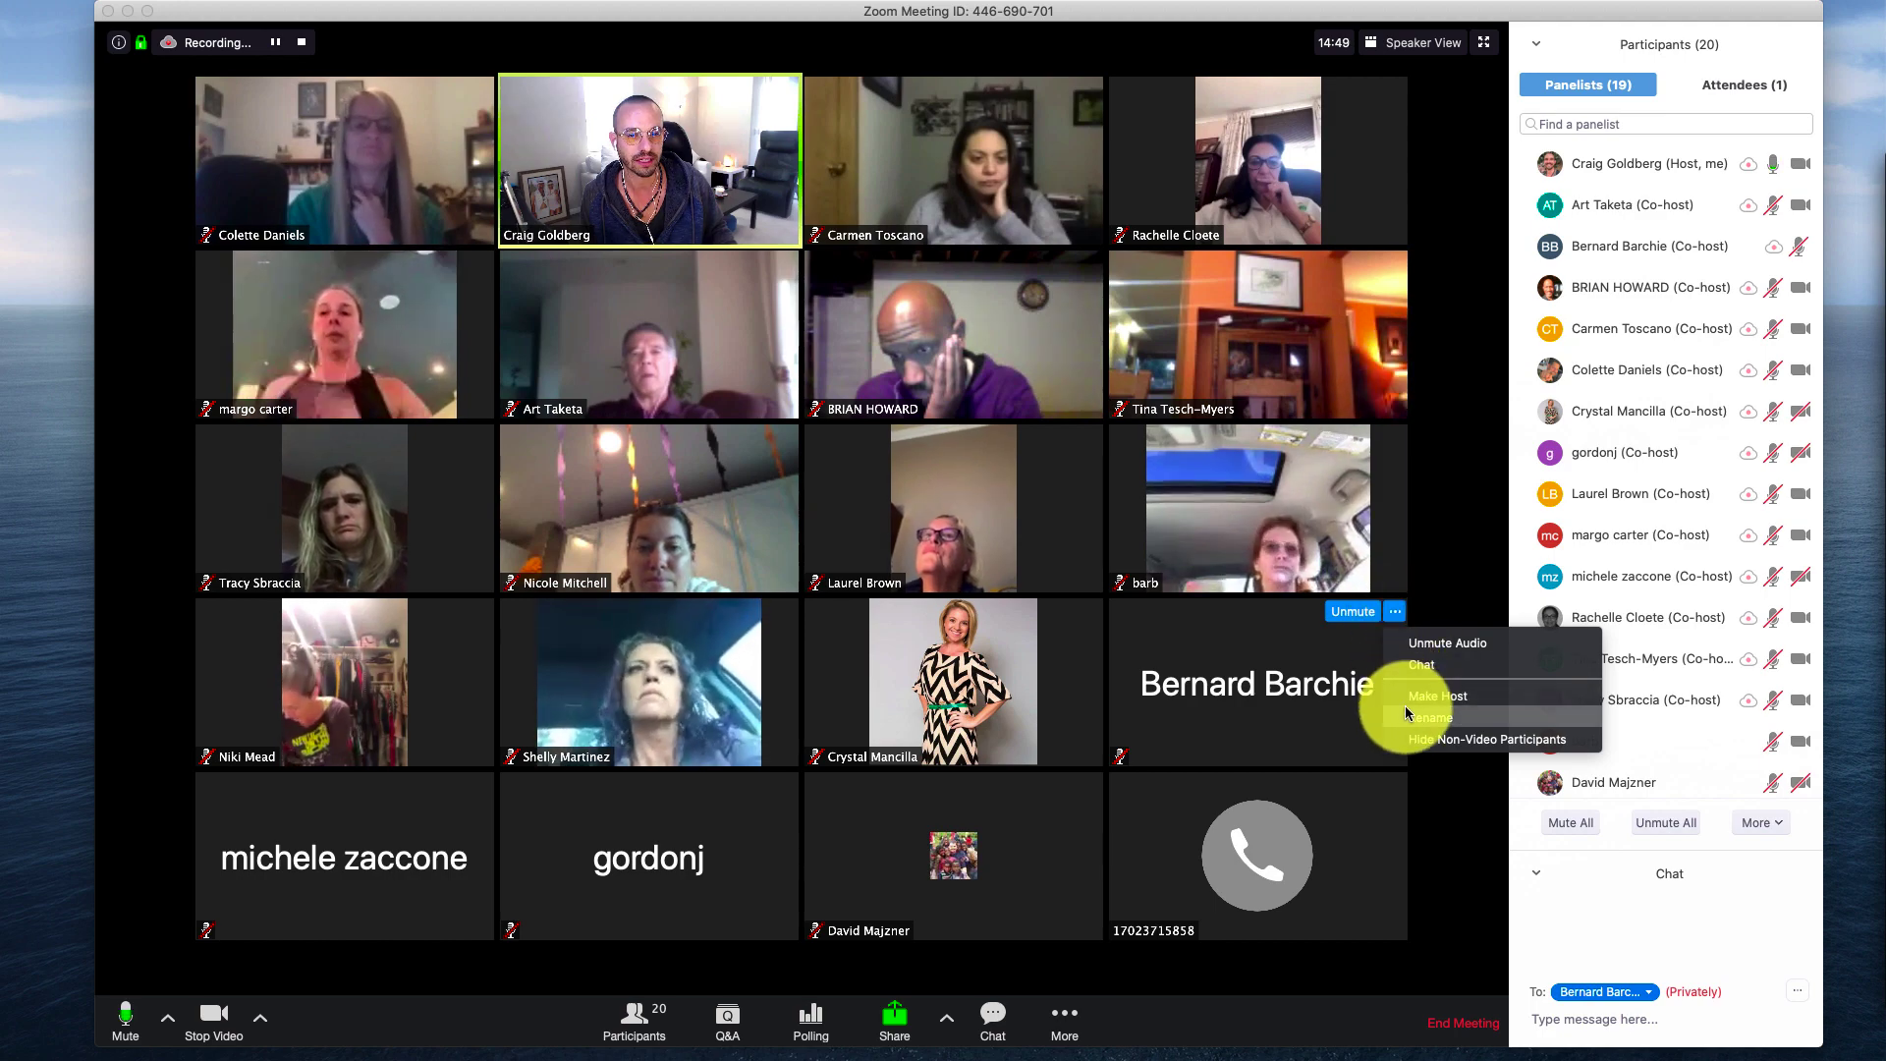
left_click(1418, 740)
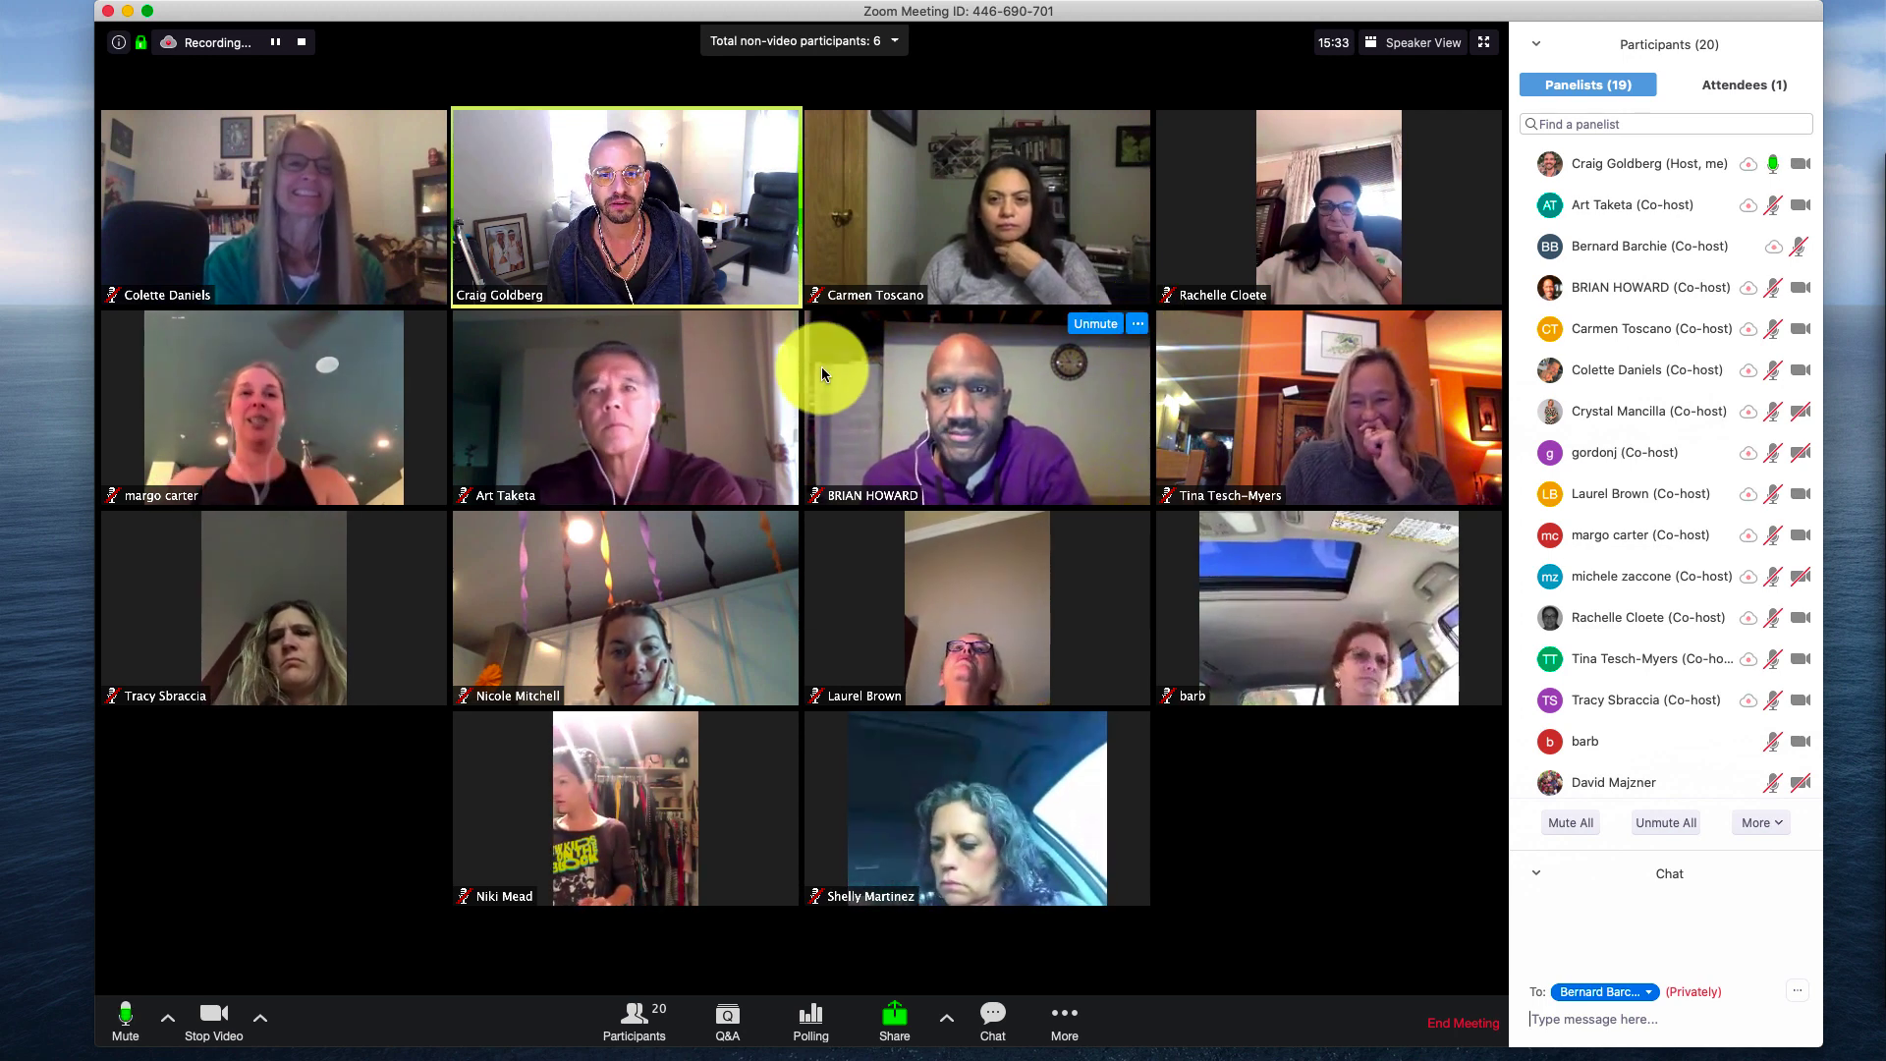
- Spotlight the video of the panelist in the purple hoodie, then cancel the spotlight and return to gallery view
left_click(1136, 323)
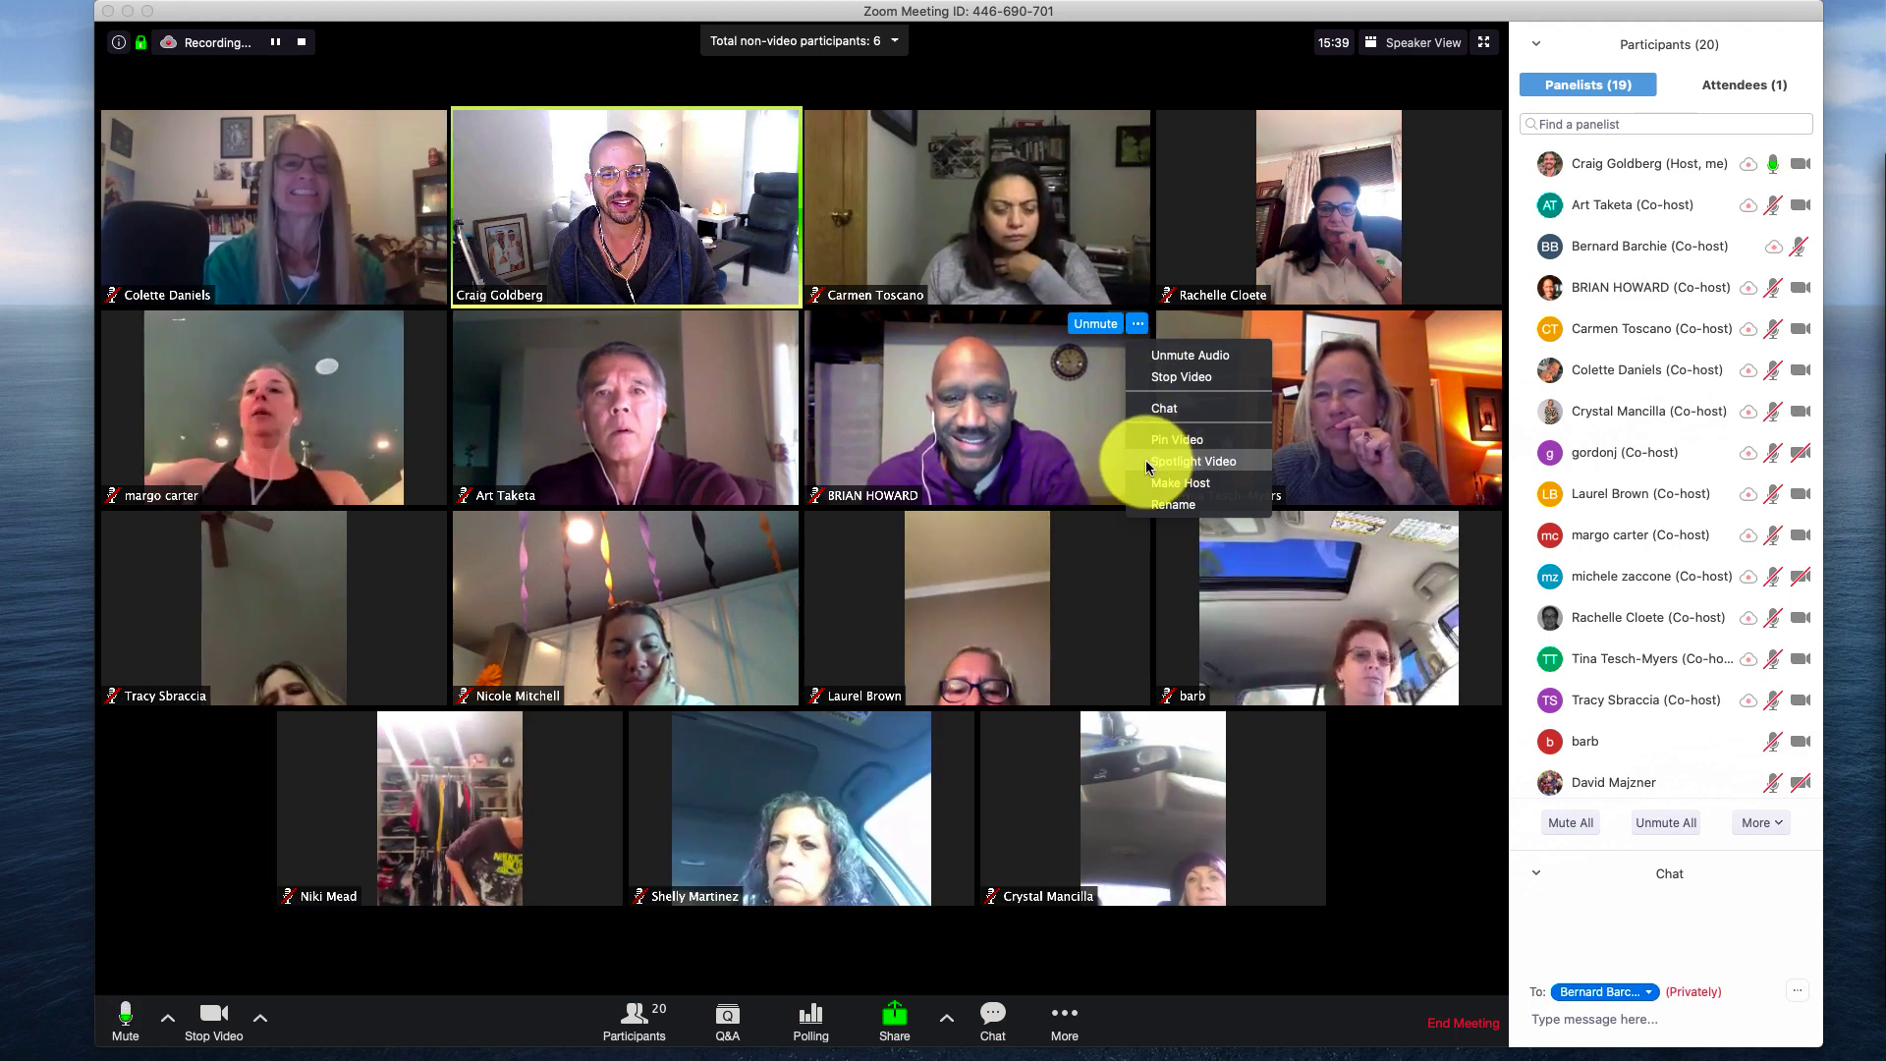
left_click(1145, 459)
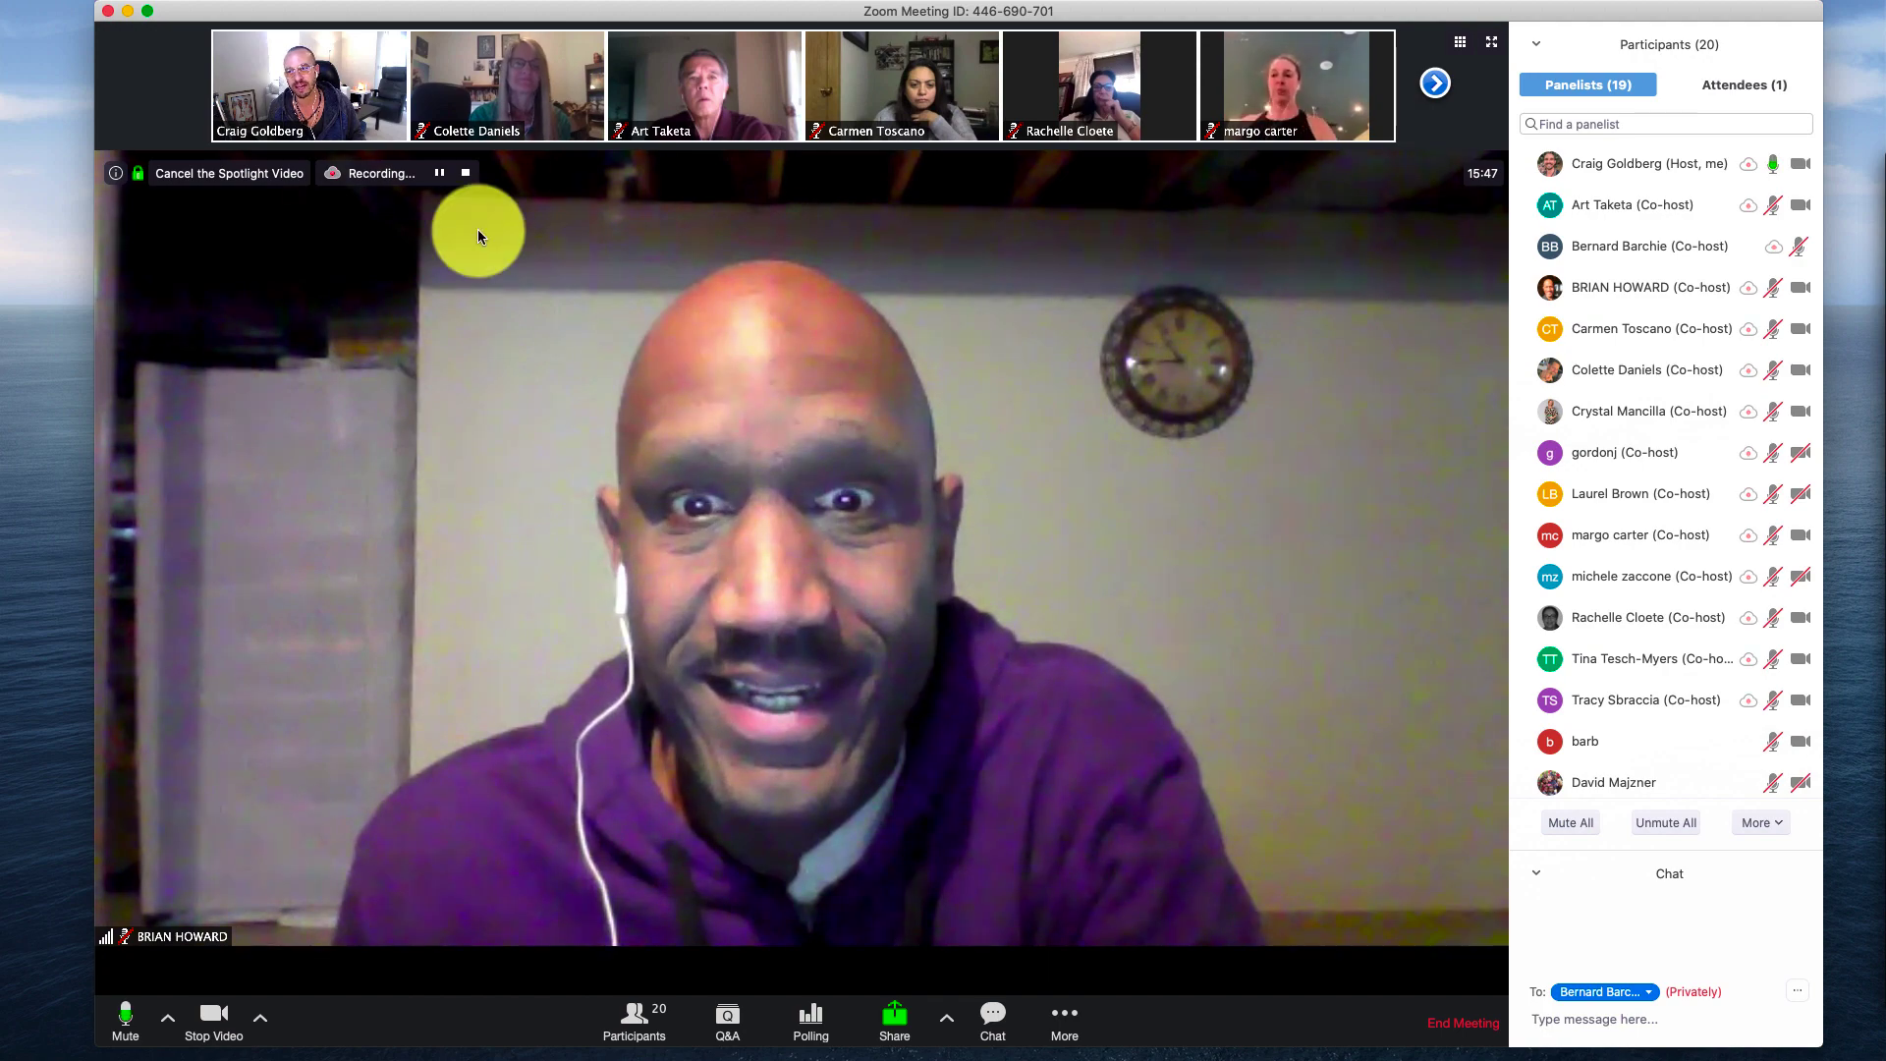
left_click(204, 173)
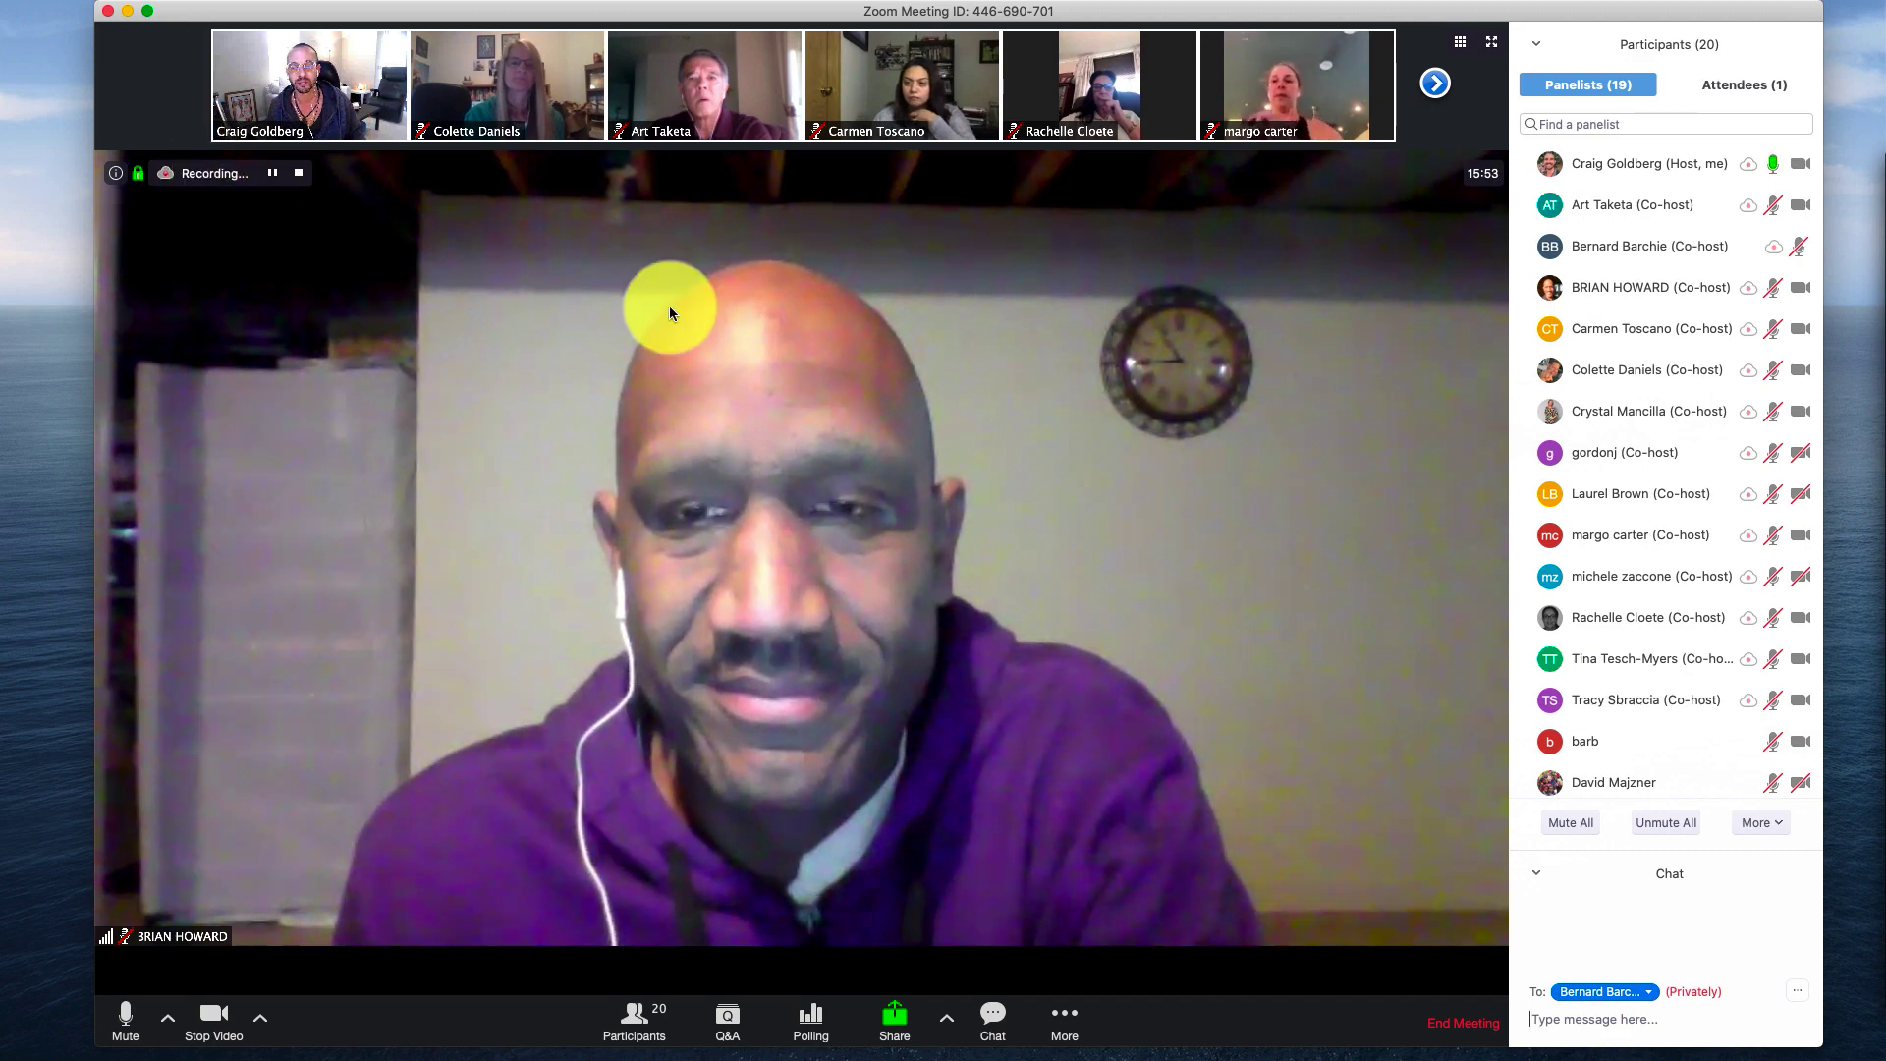
left_click(1453, 43)
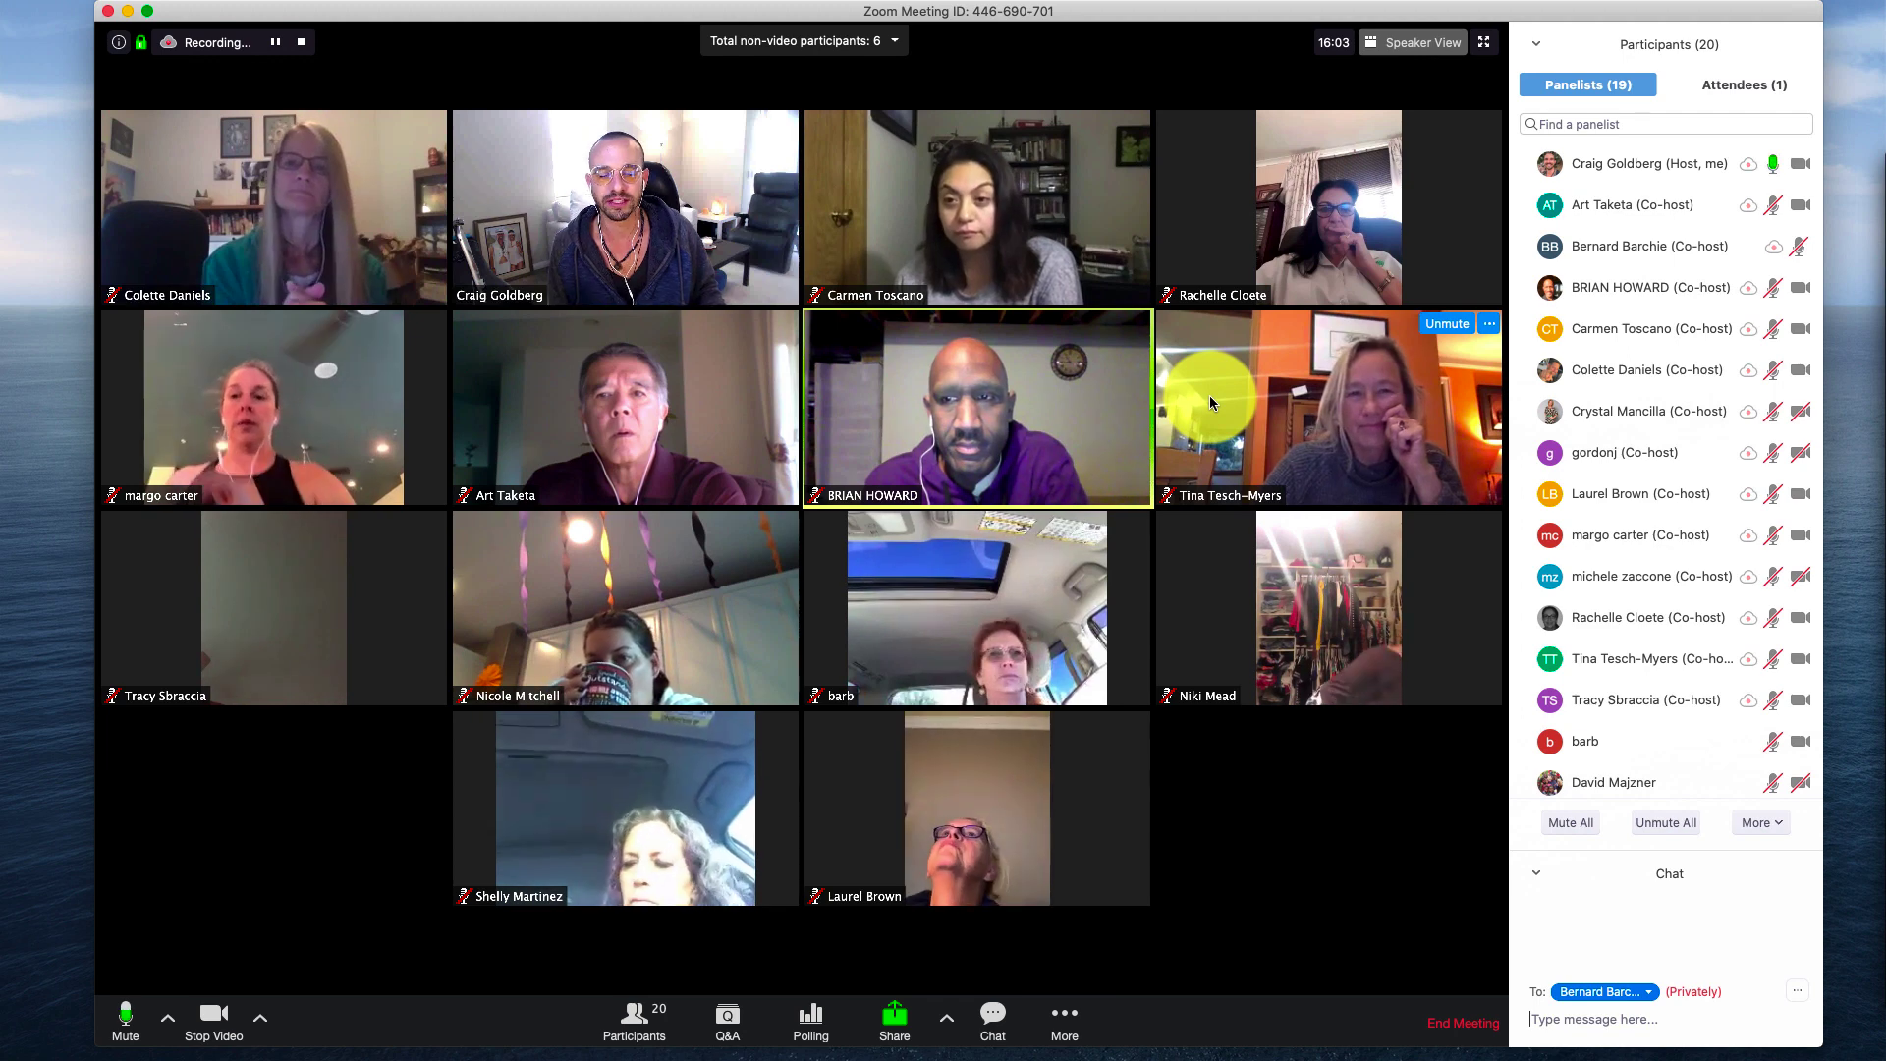
- Spotlight the video of the panelist in front of the orange wall, cancel the spotlight and restore gallery view
left_click(1487, 328)
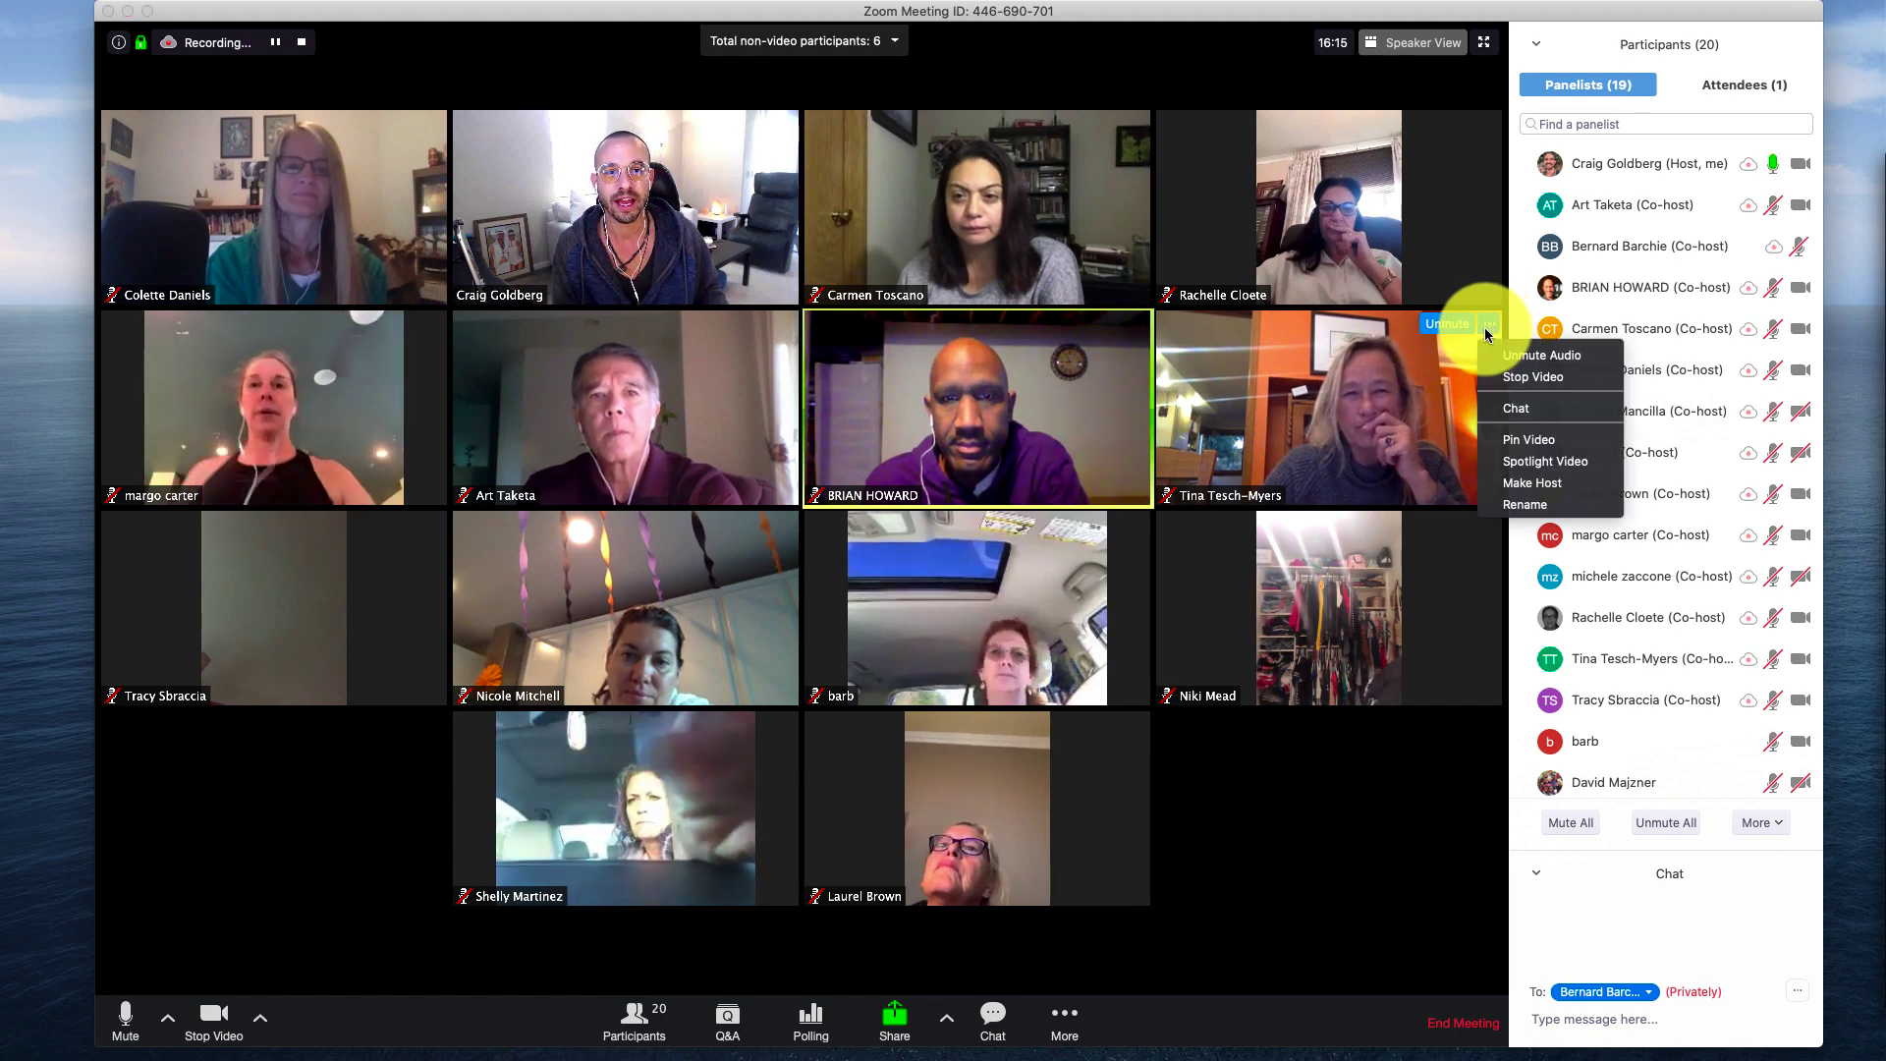
left_click(1507, 460)
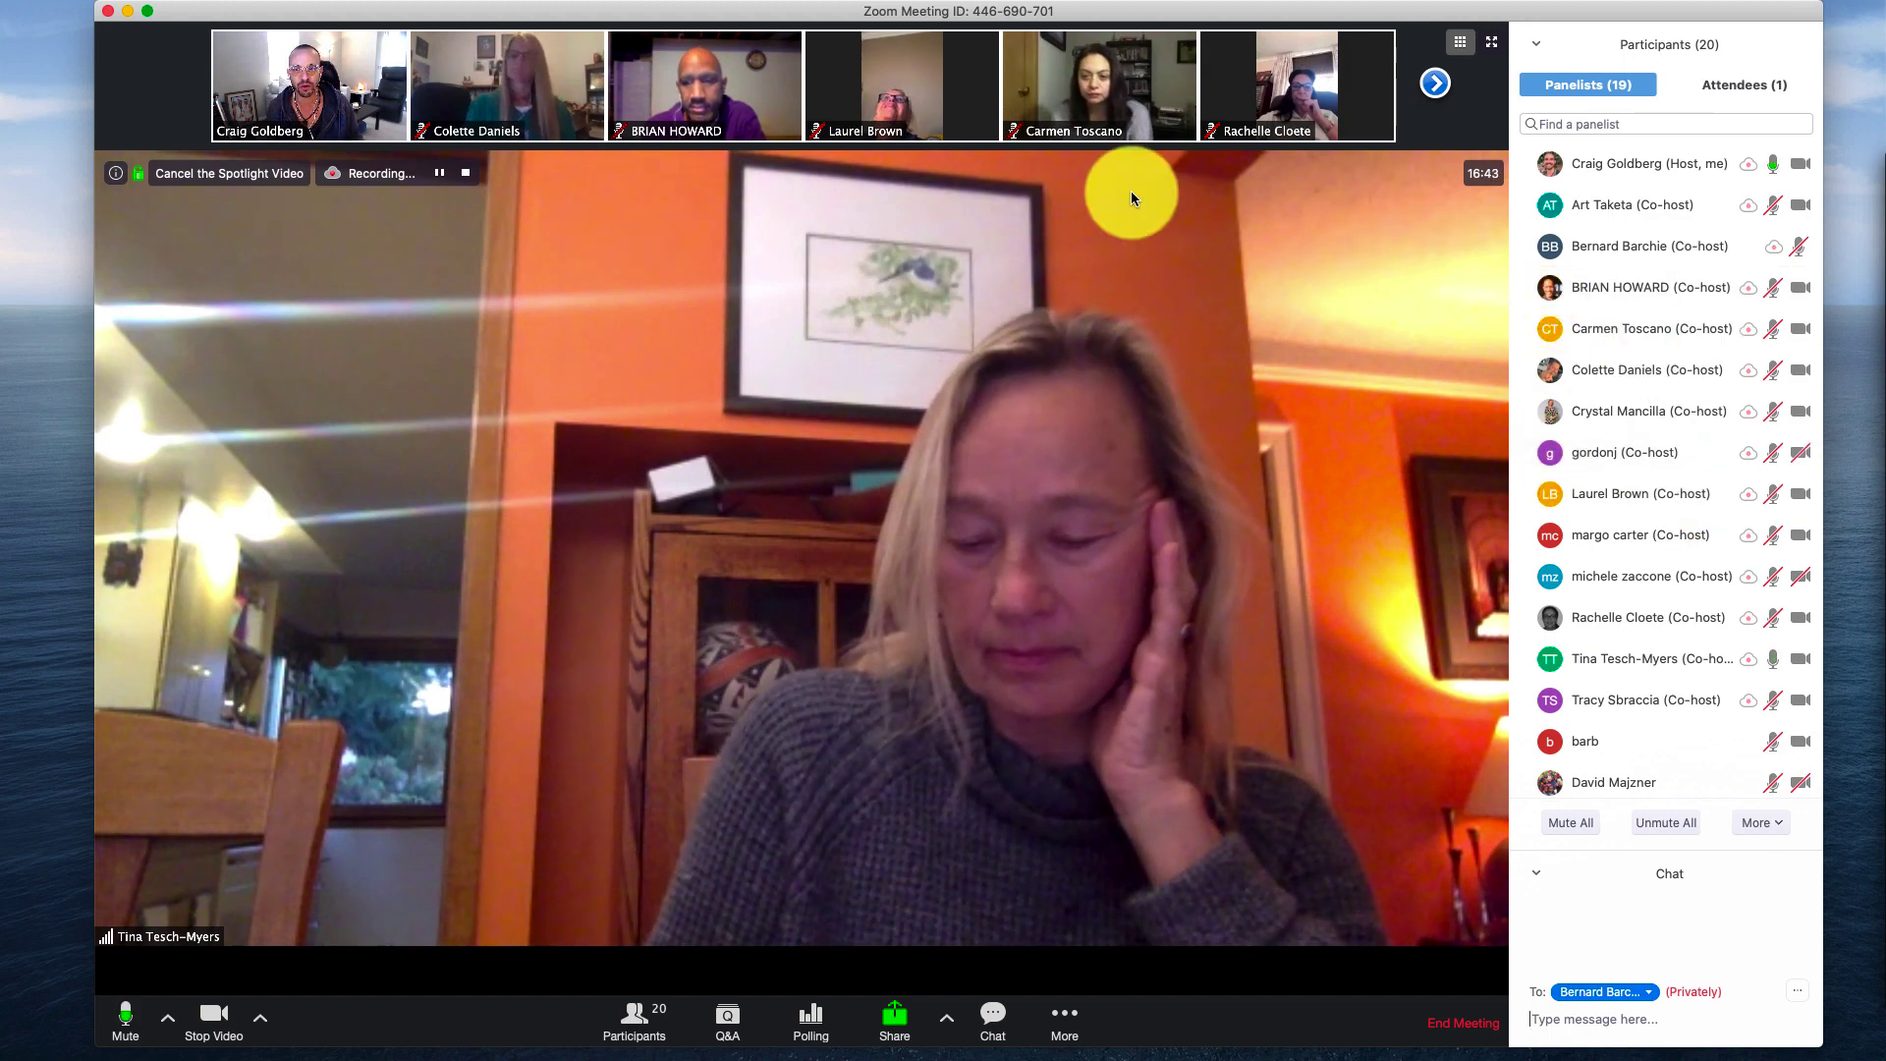
left_click(211, 165)
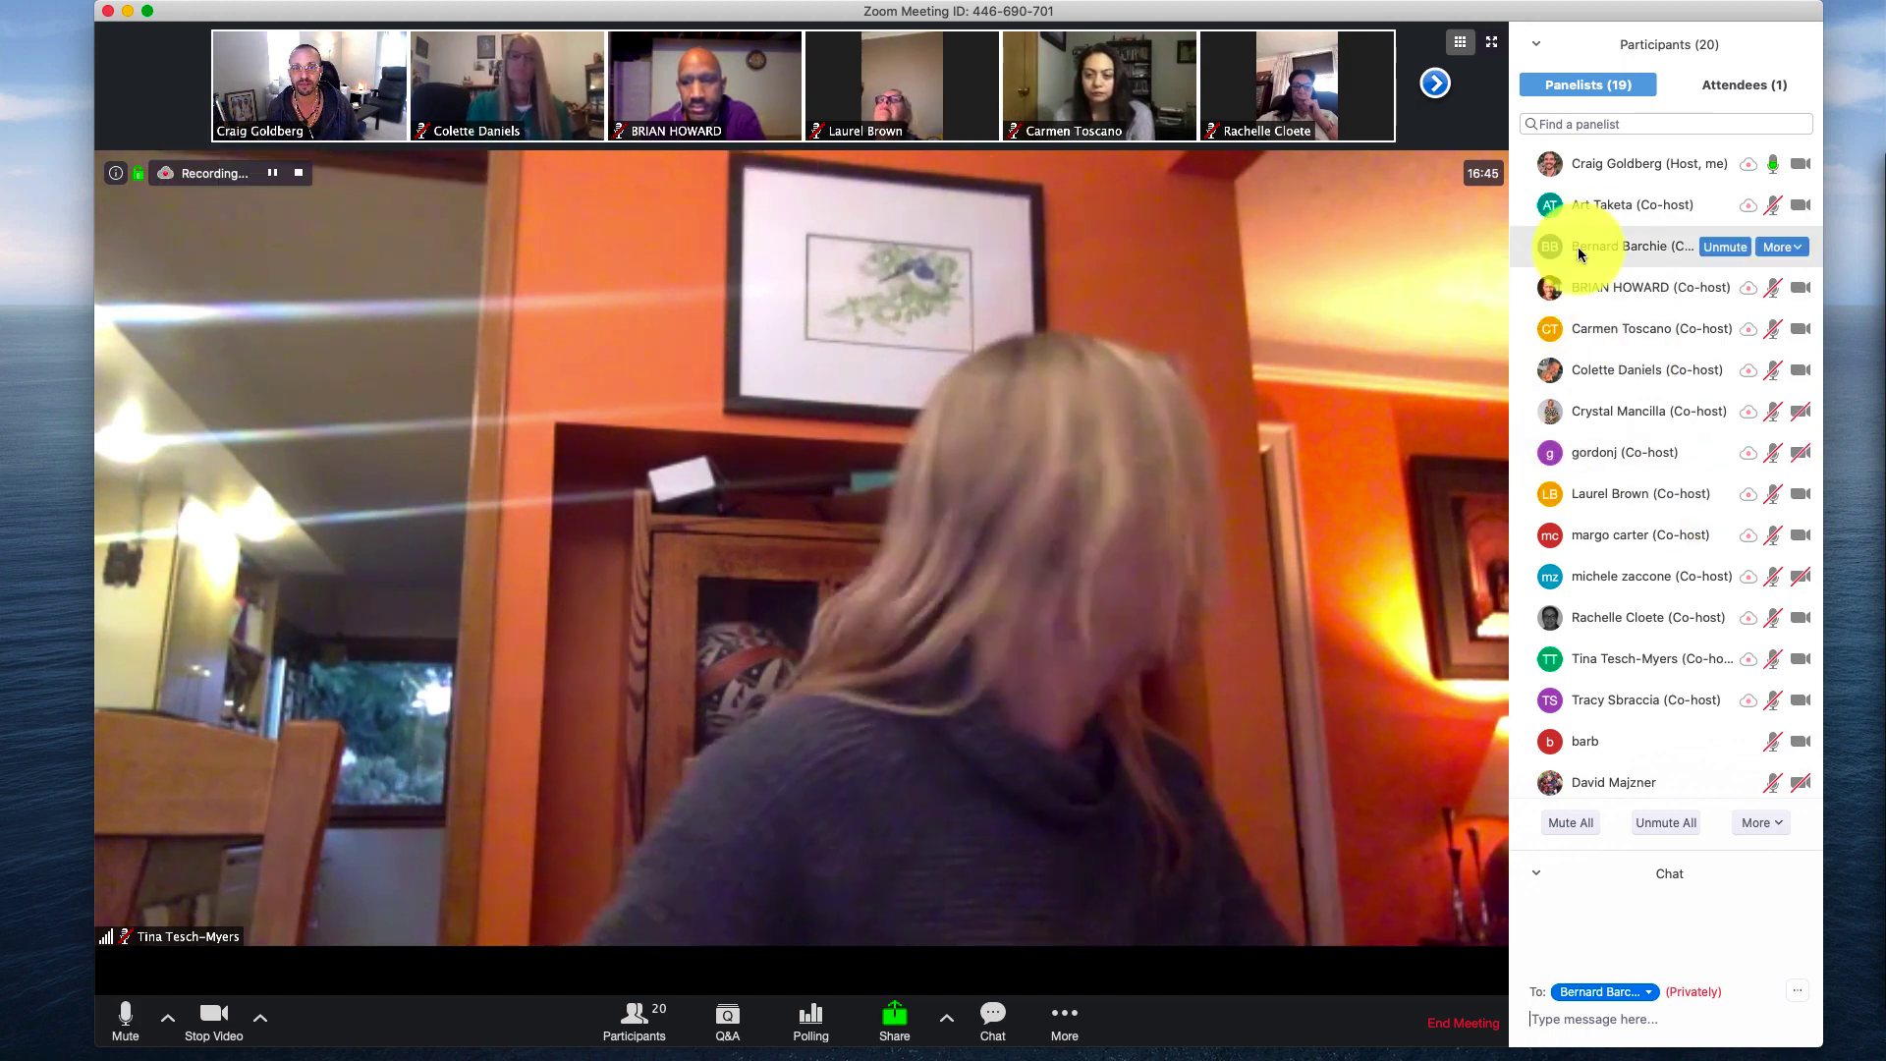
left_click(1464, 41)
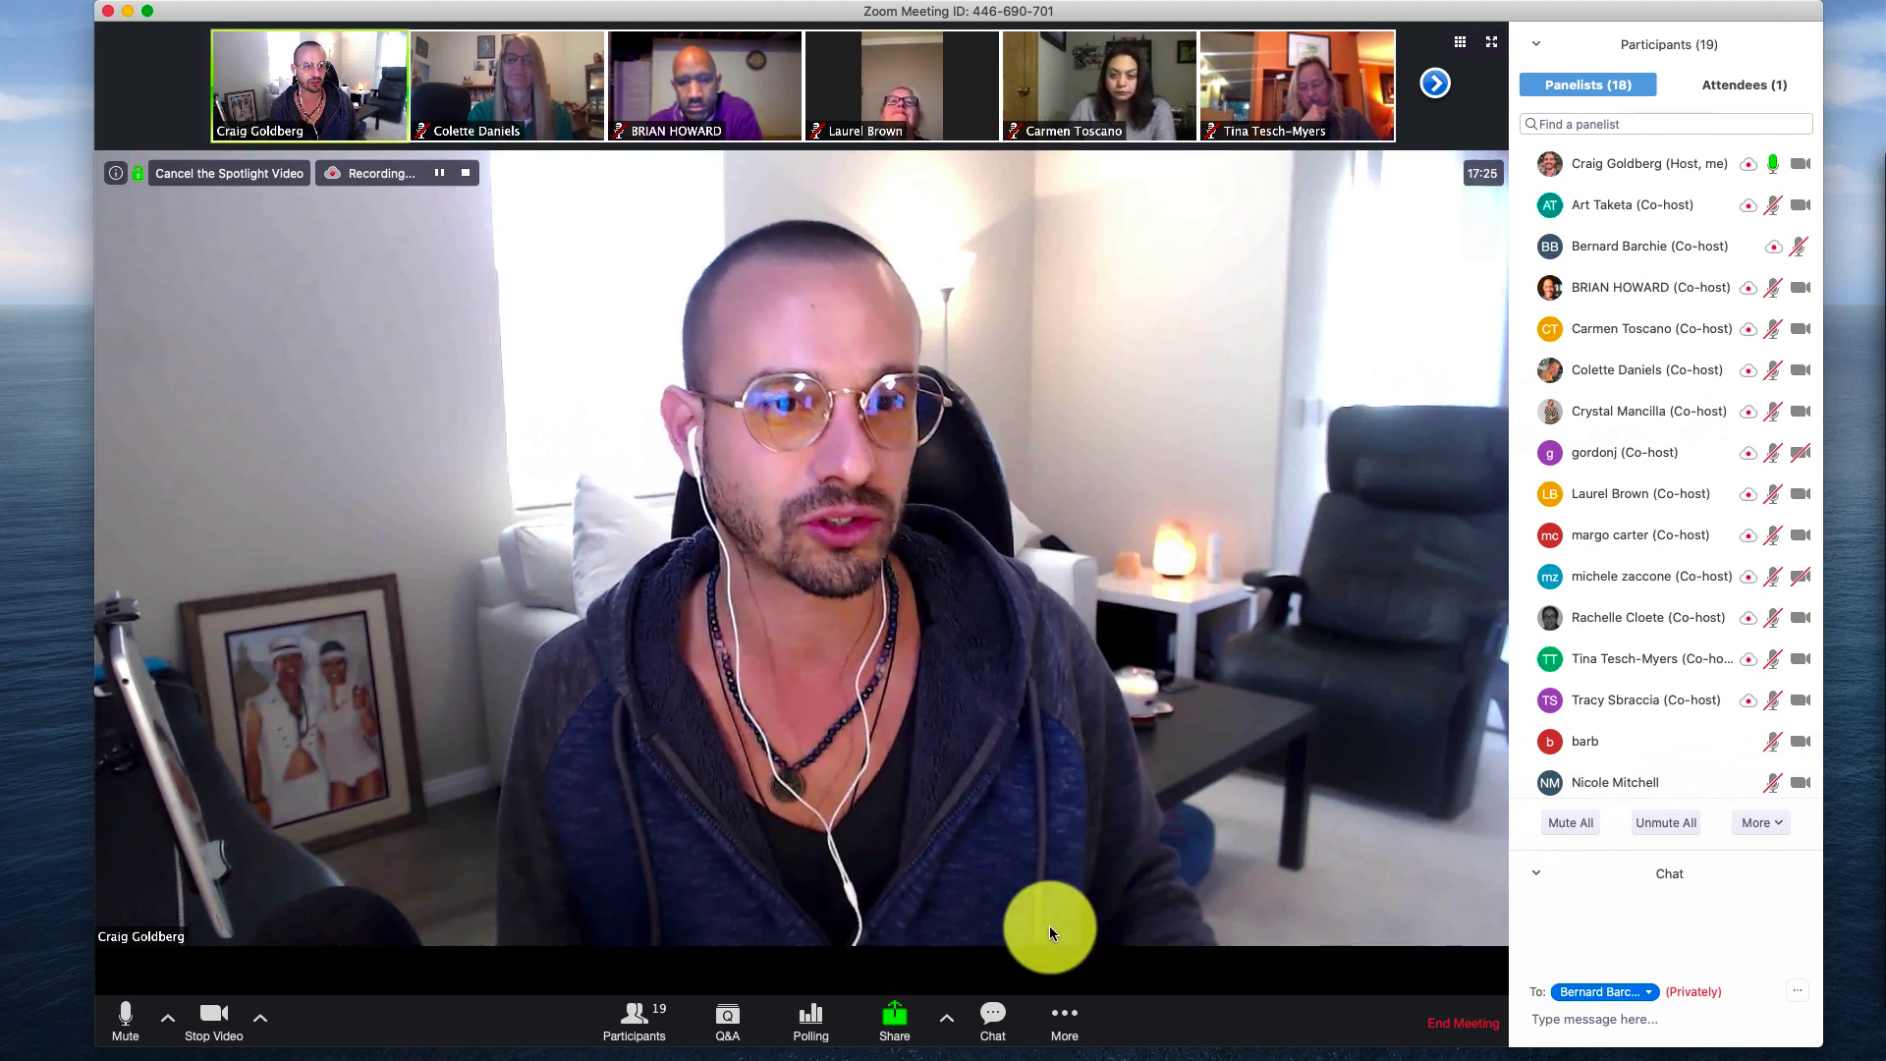
- Start streaming the webinar live on Facebook and choose to share the live video on a page you manage
left_click(1064, 1022)
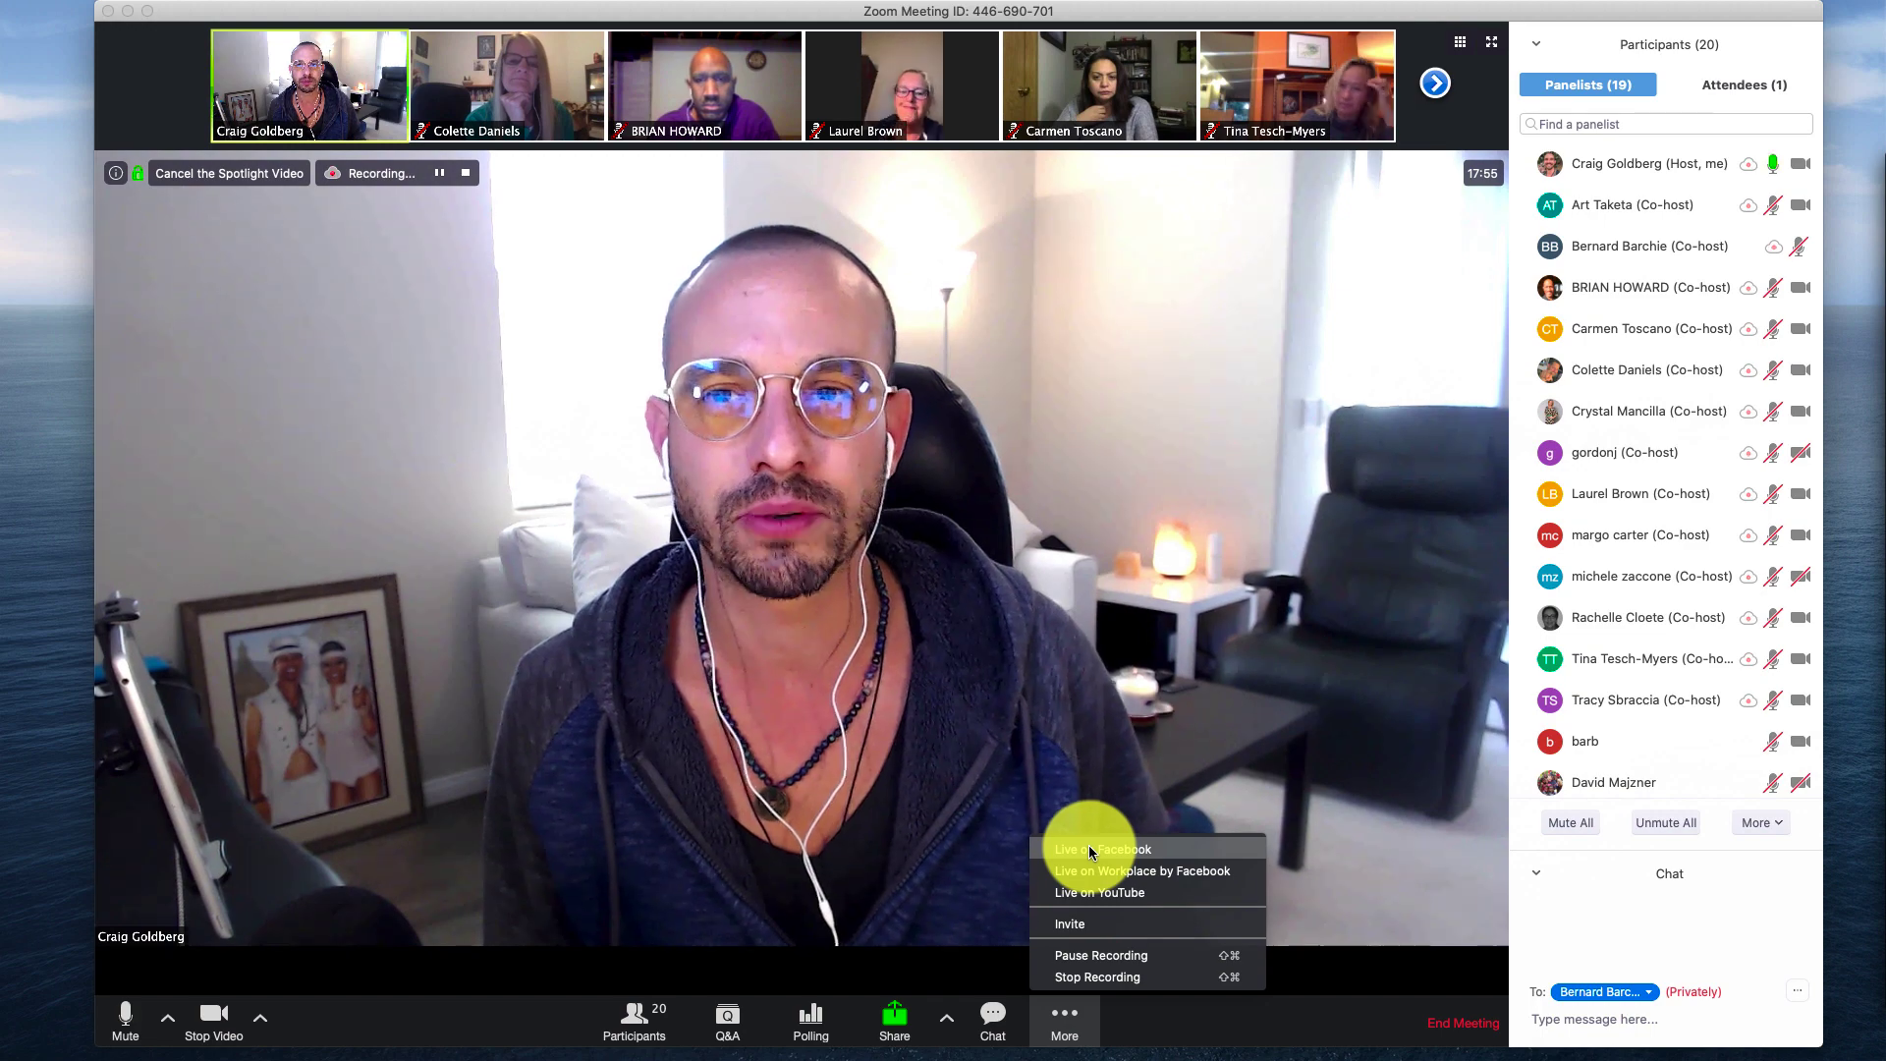
left_click(1153, 843)
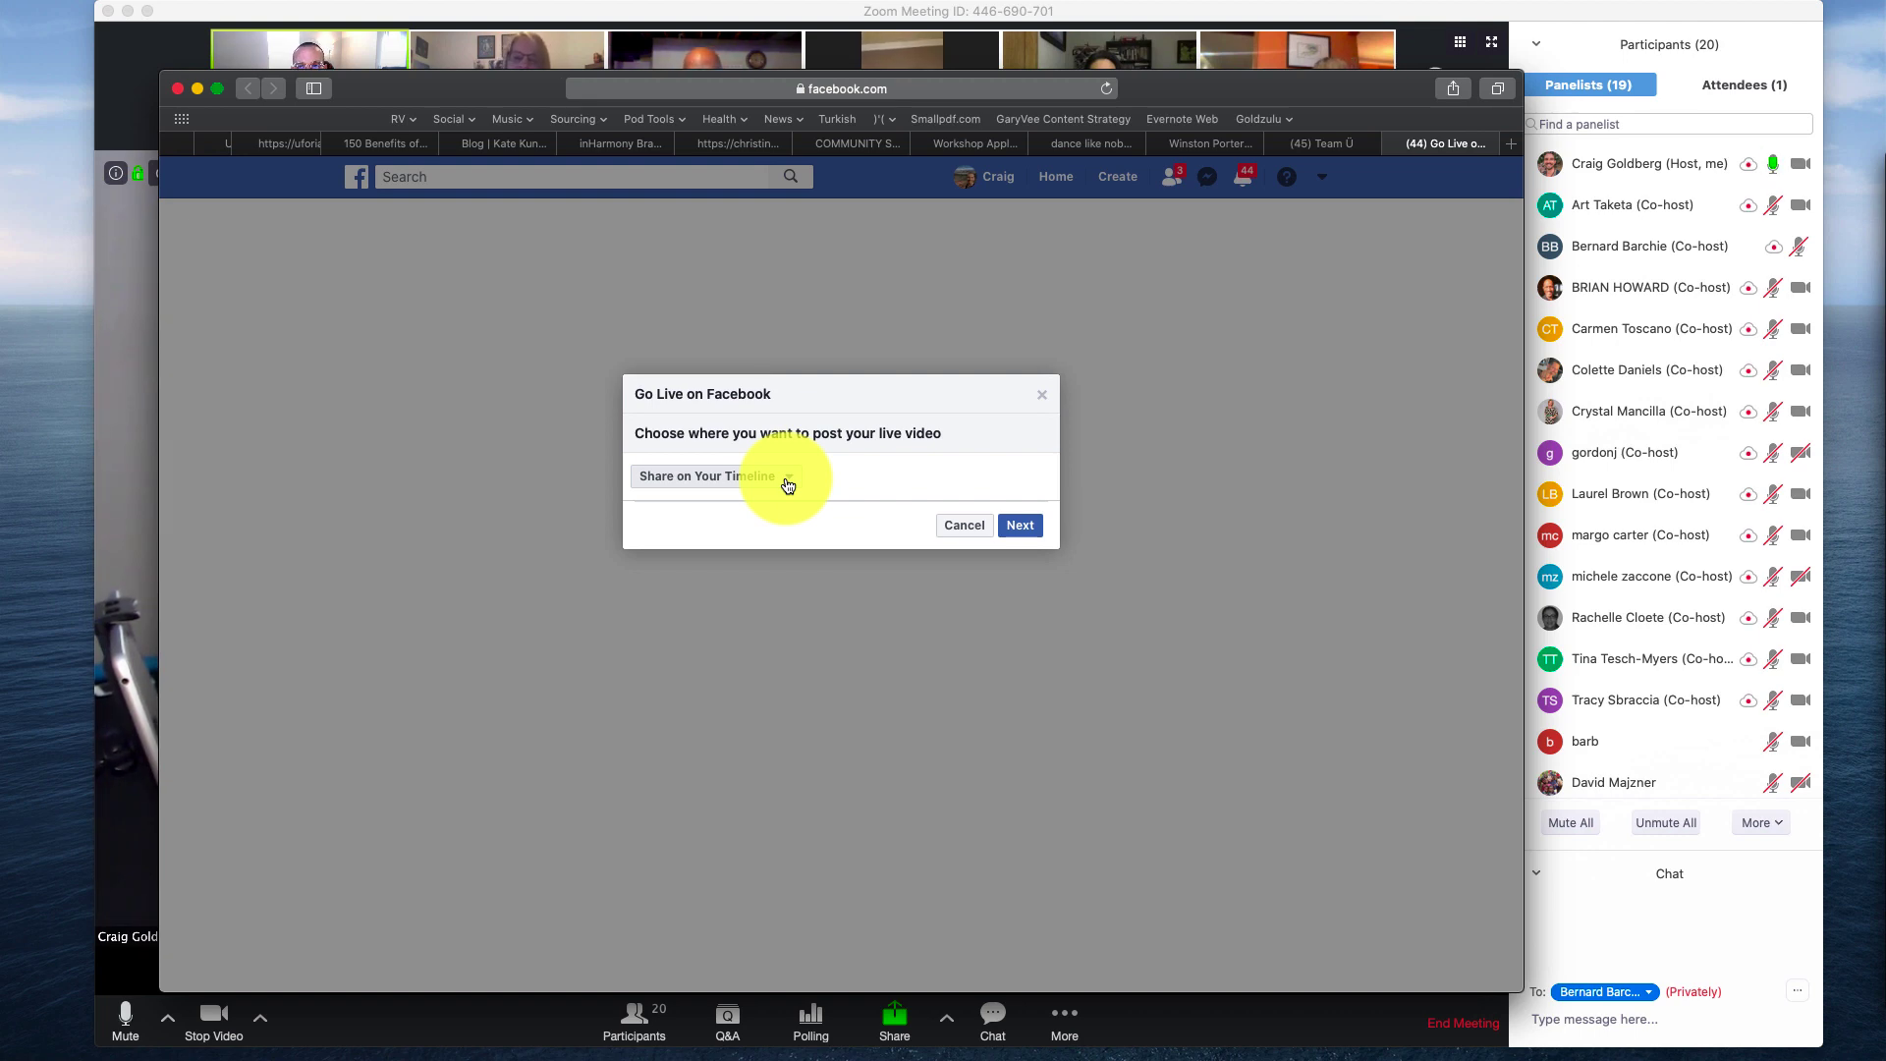
left_click(788, 485)
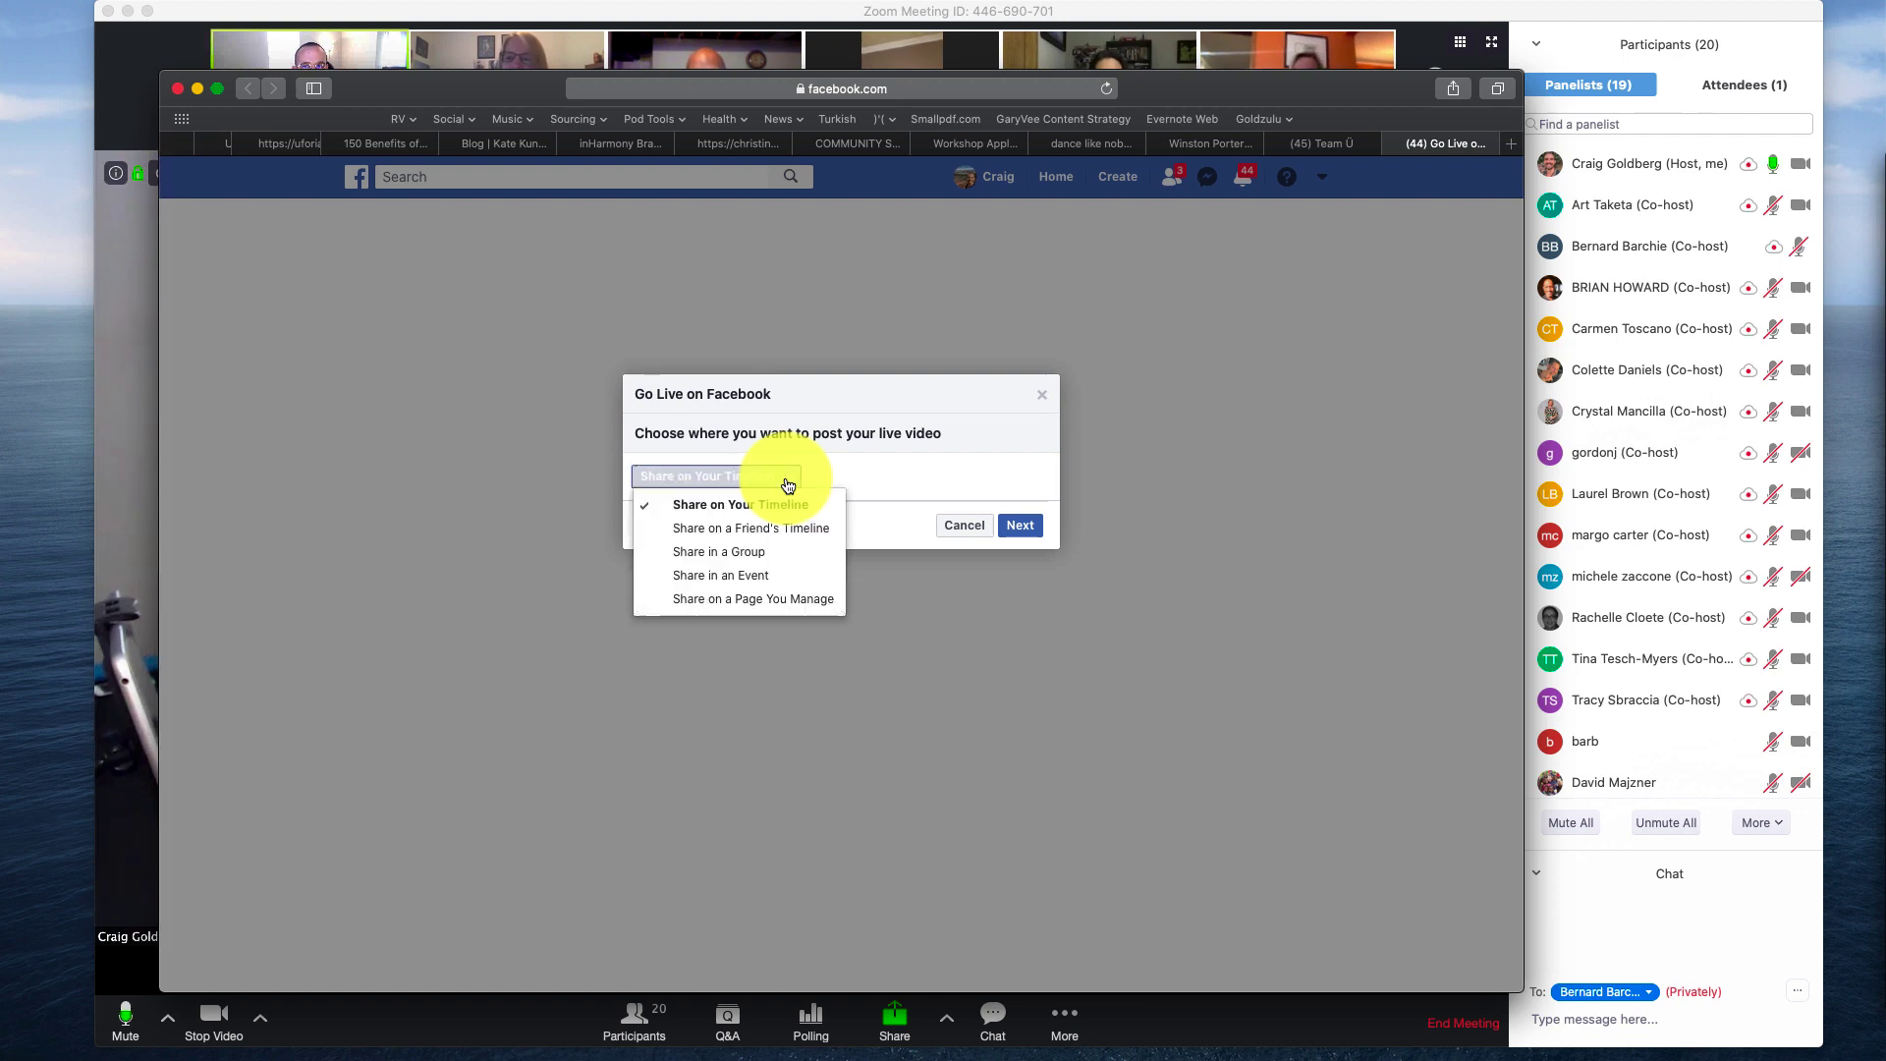
key("Down")
key("Down")
key("Down")
key("Down")
key("Down")
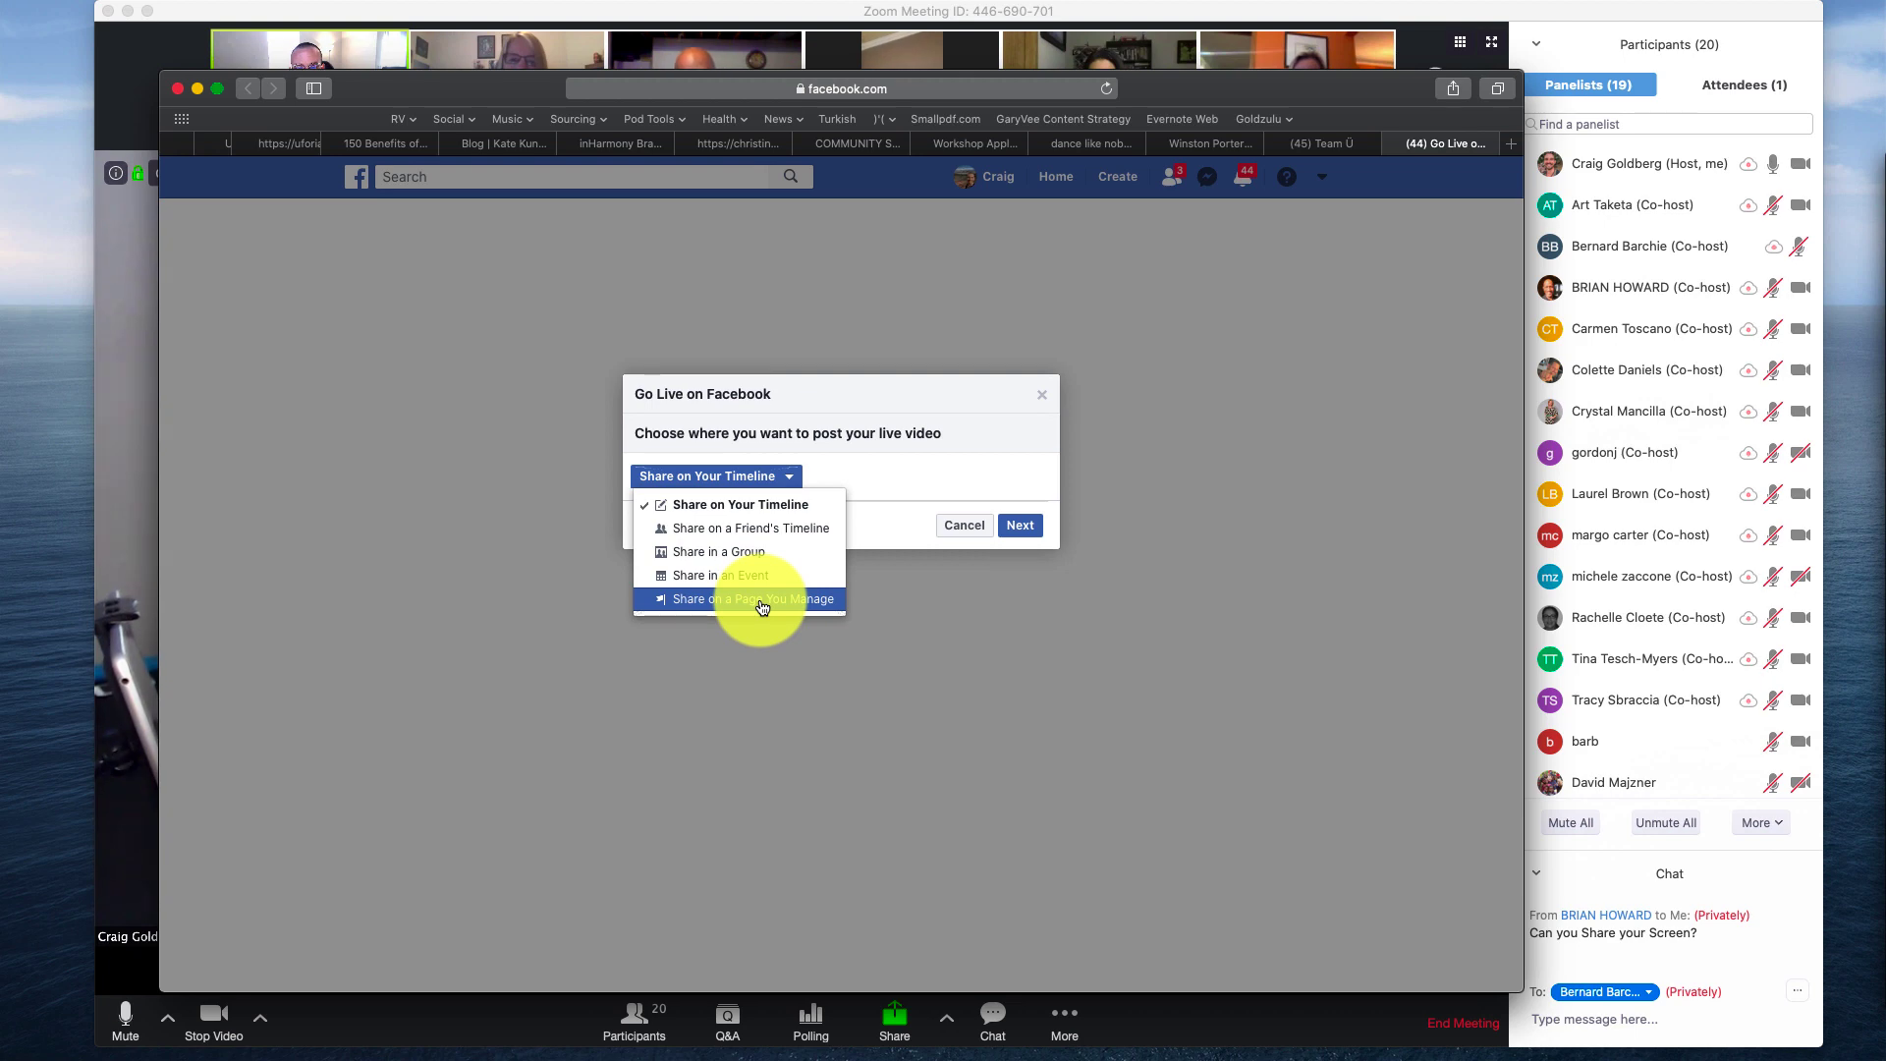
left_click(763, 606)
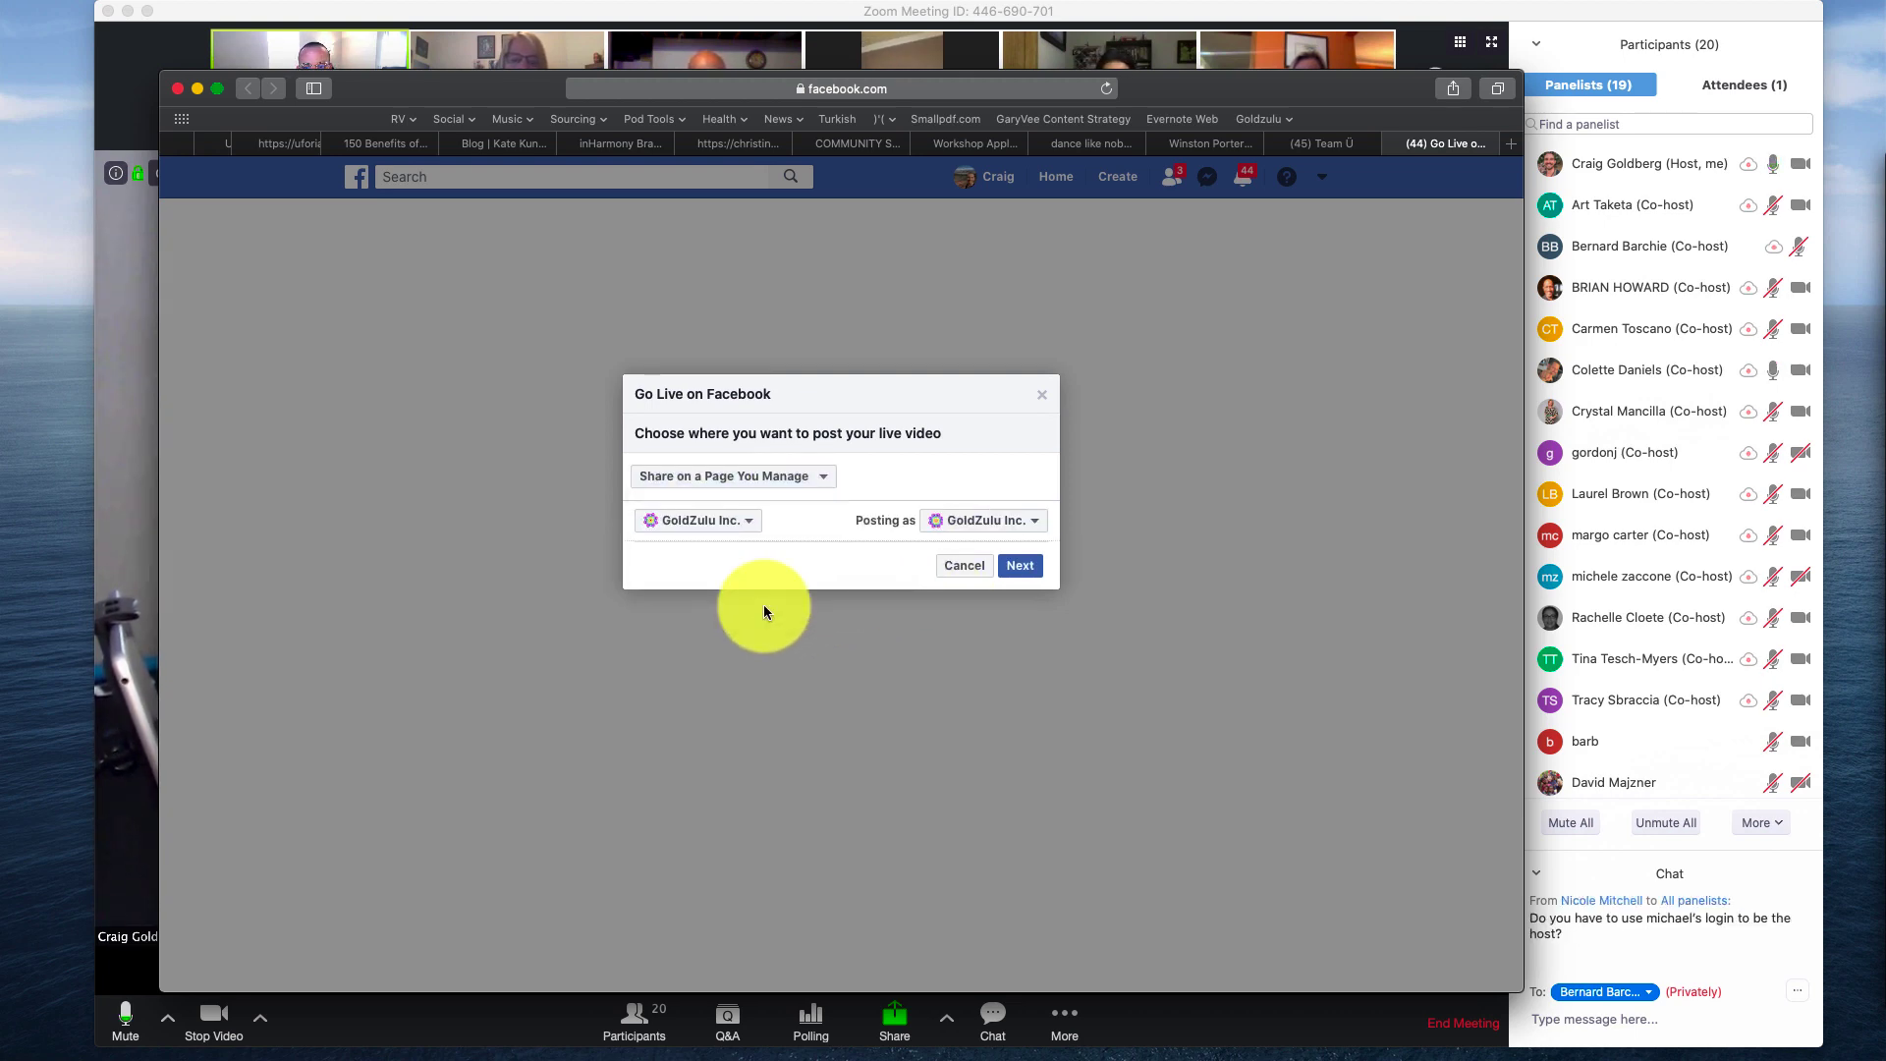
- Change the live video's destination to sharing in the group Team Ü and continue to the broadcast setup
left_click(723, 479)
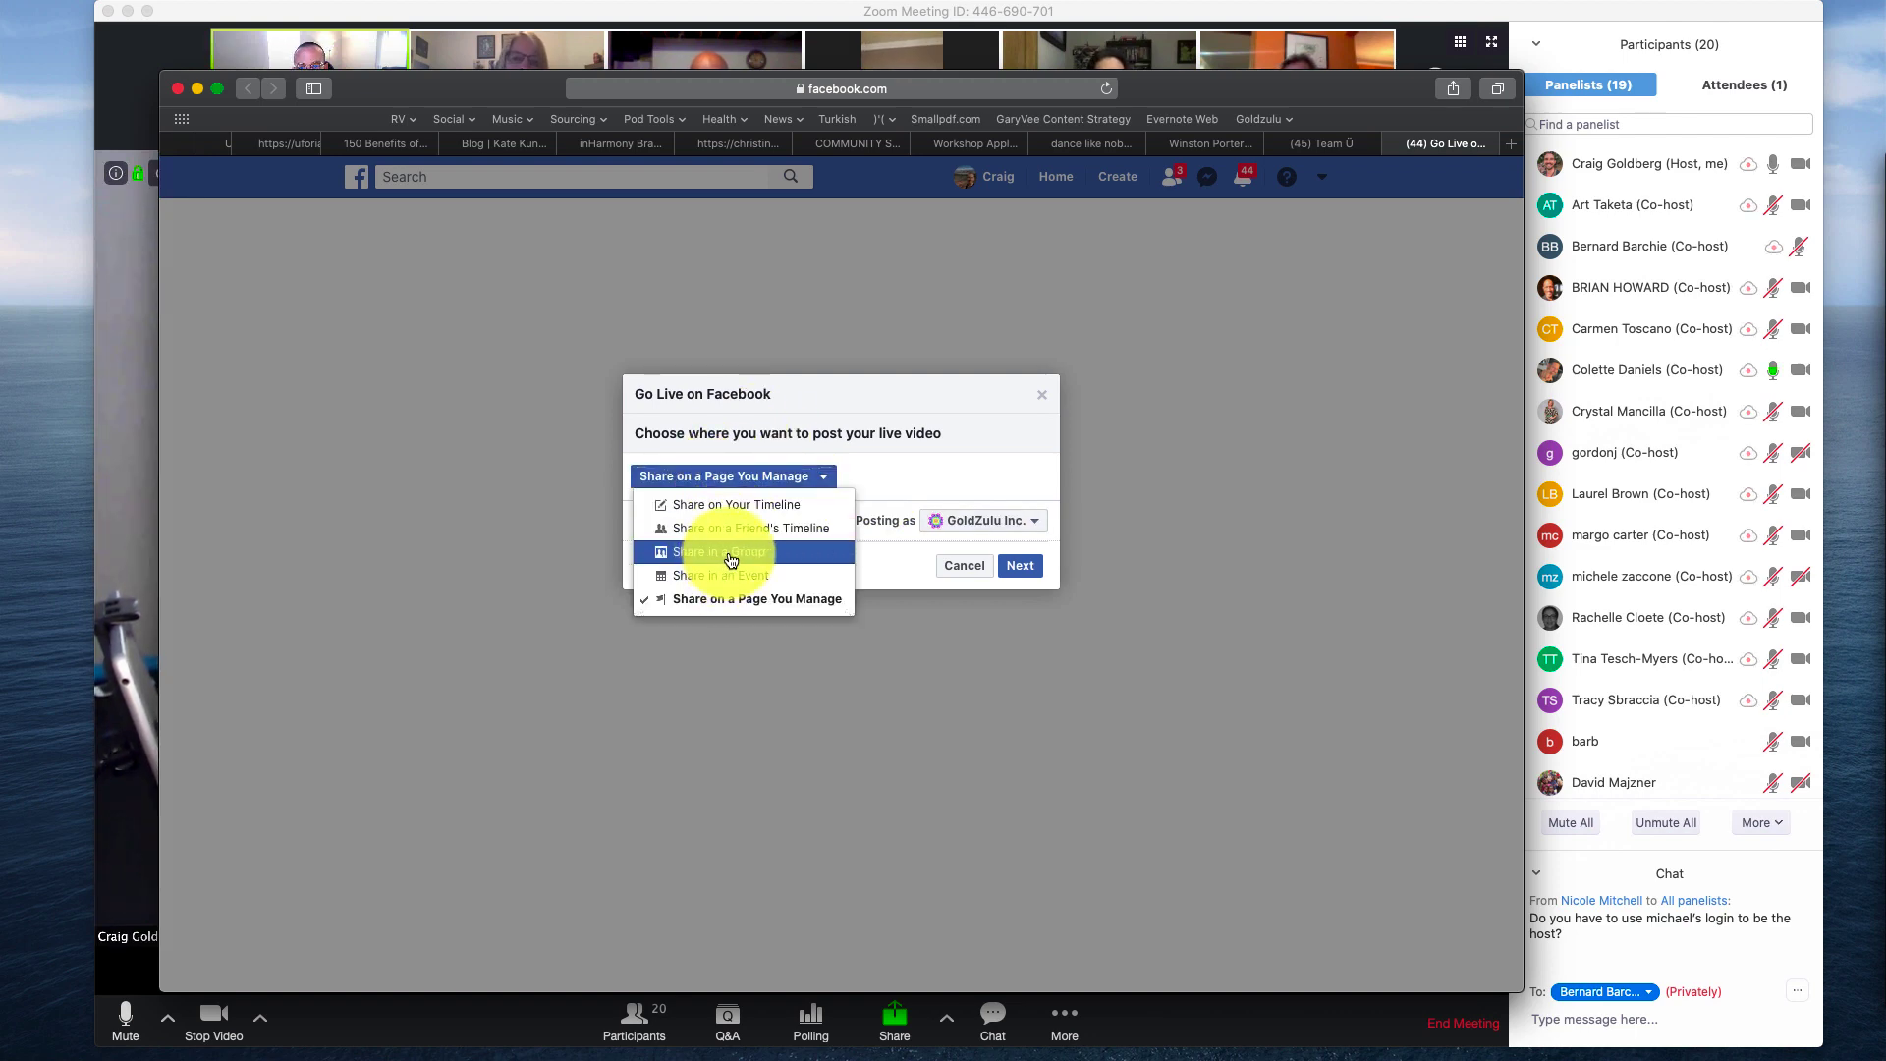
left_click(731, 555)
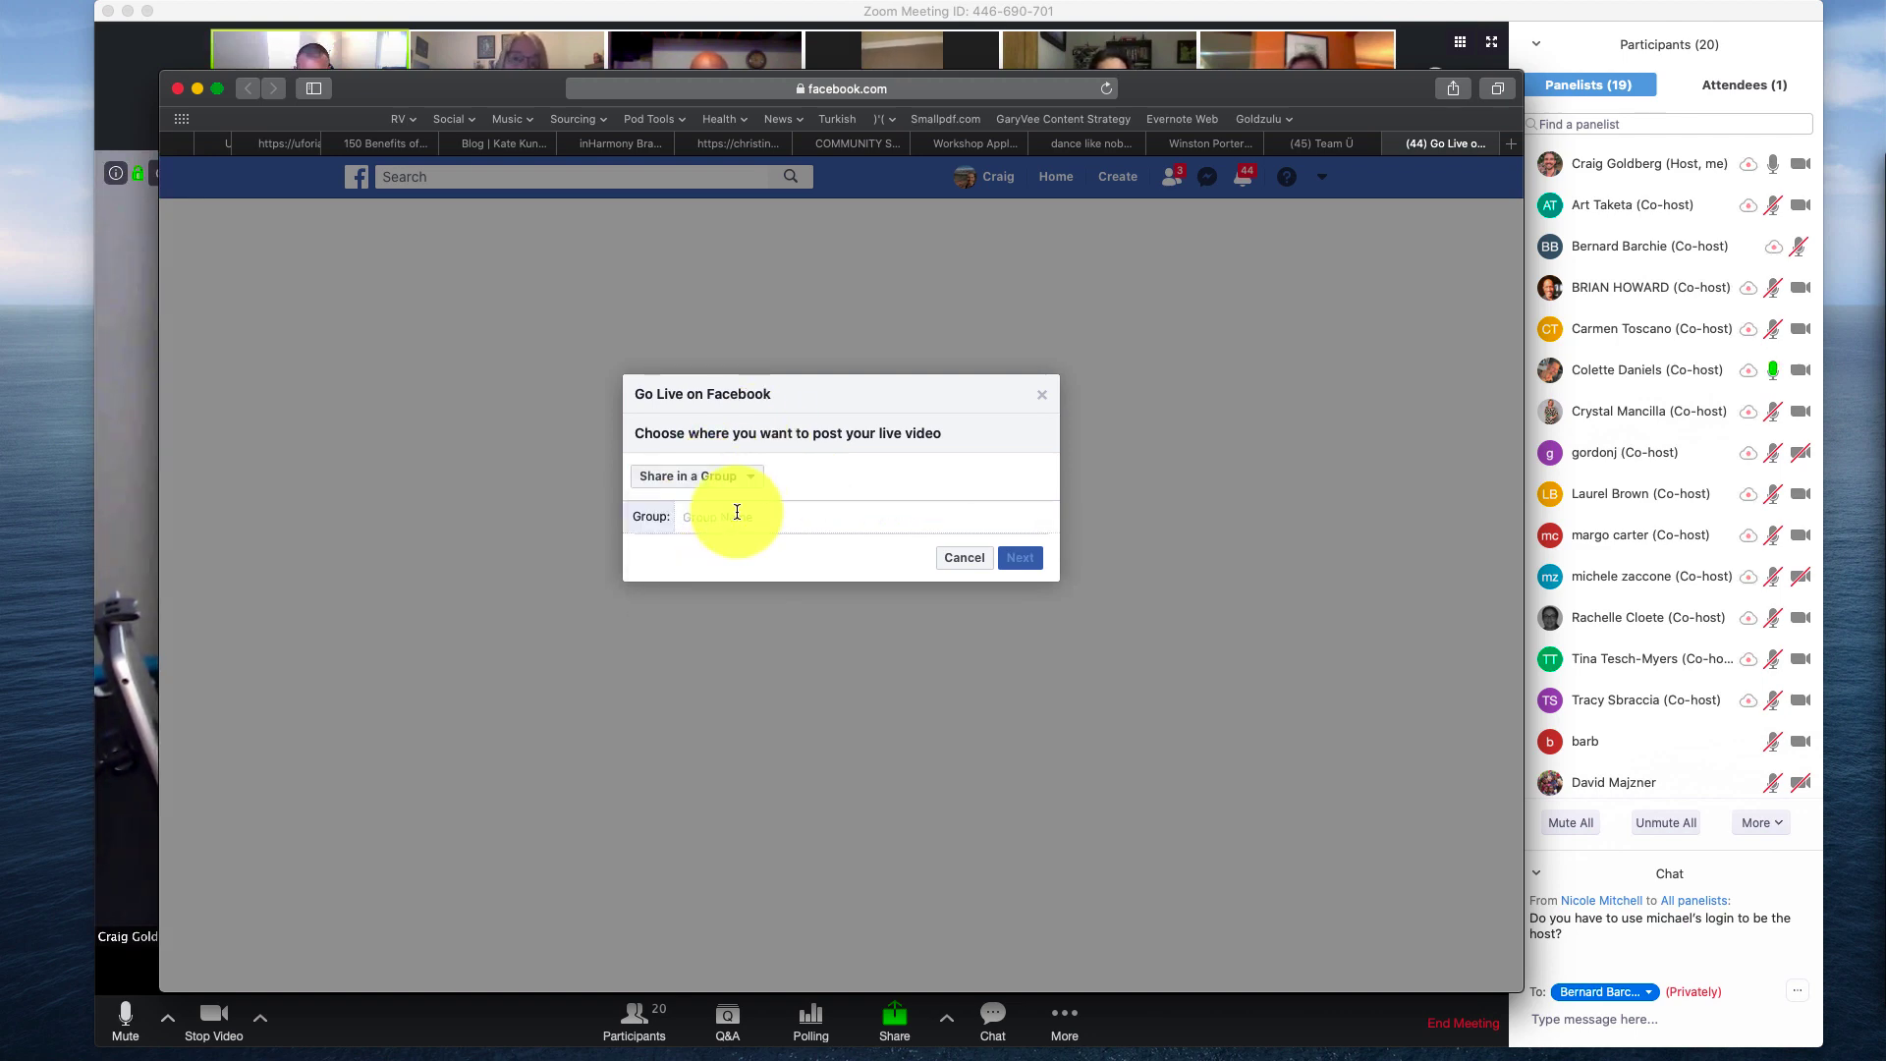
left_click(737, 512)
type("Team")
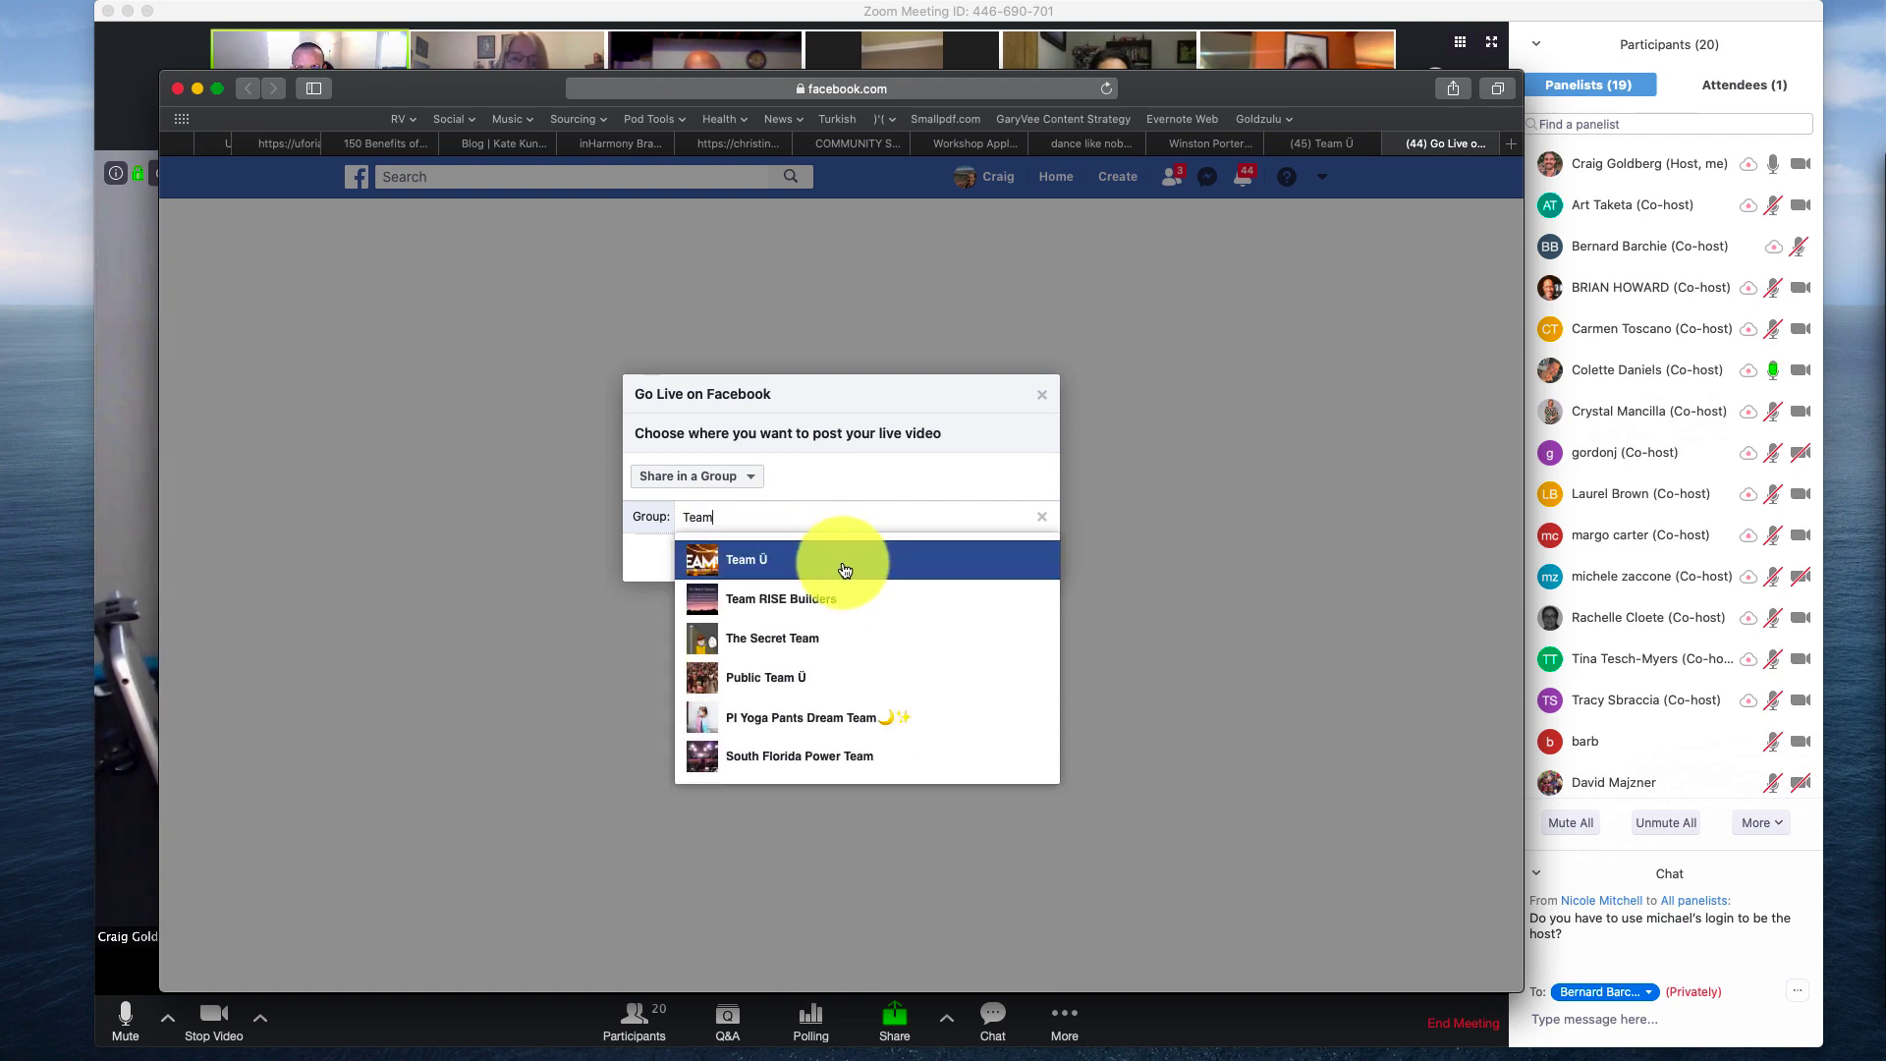
left_click(845, 568)
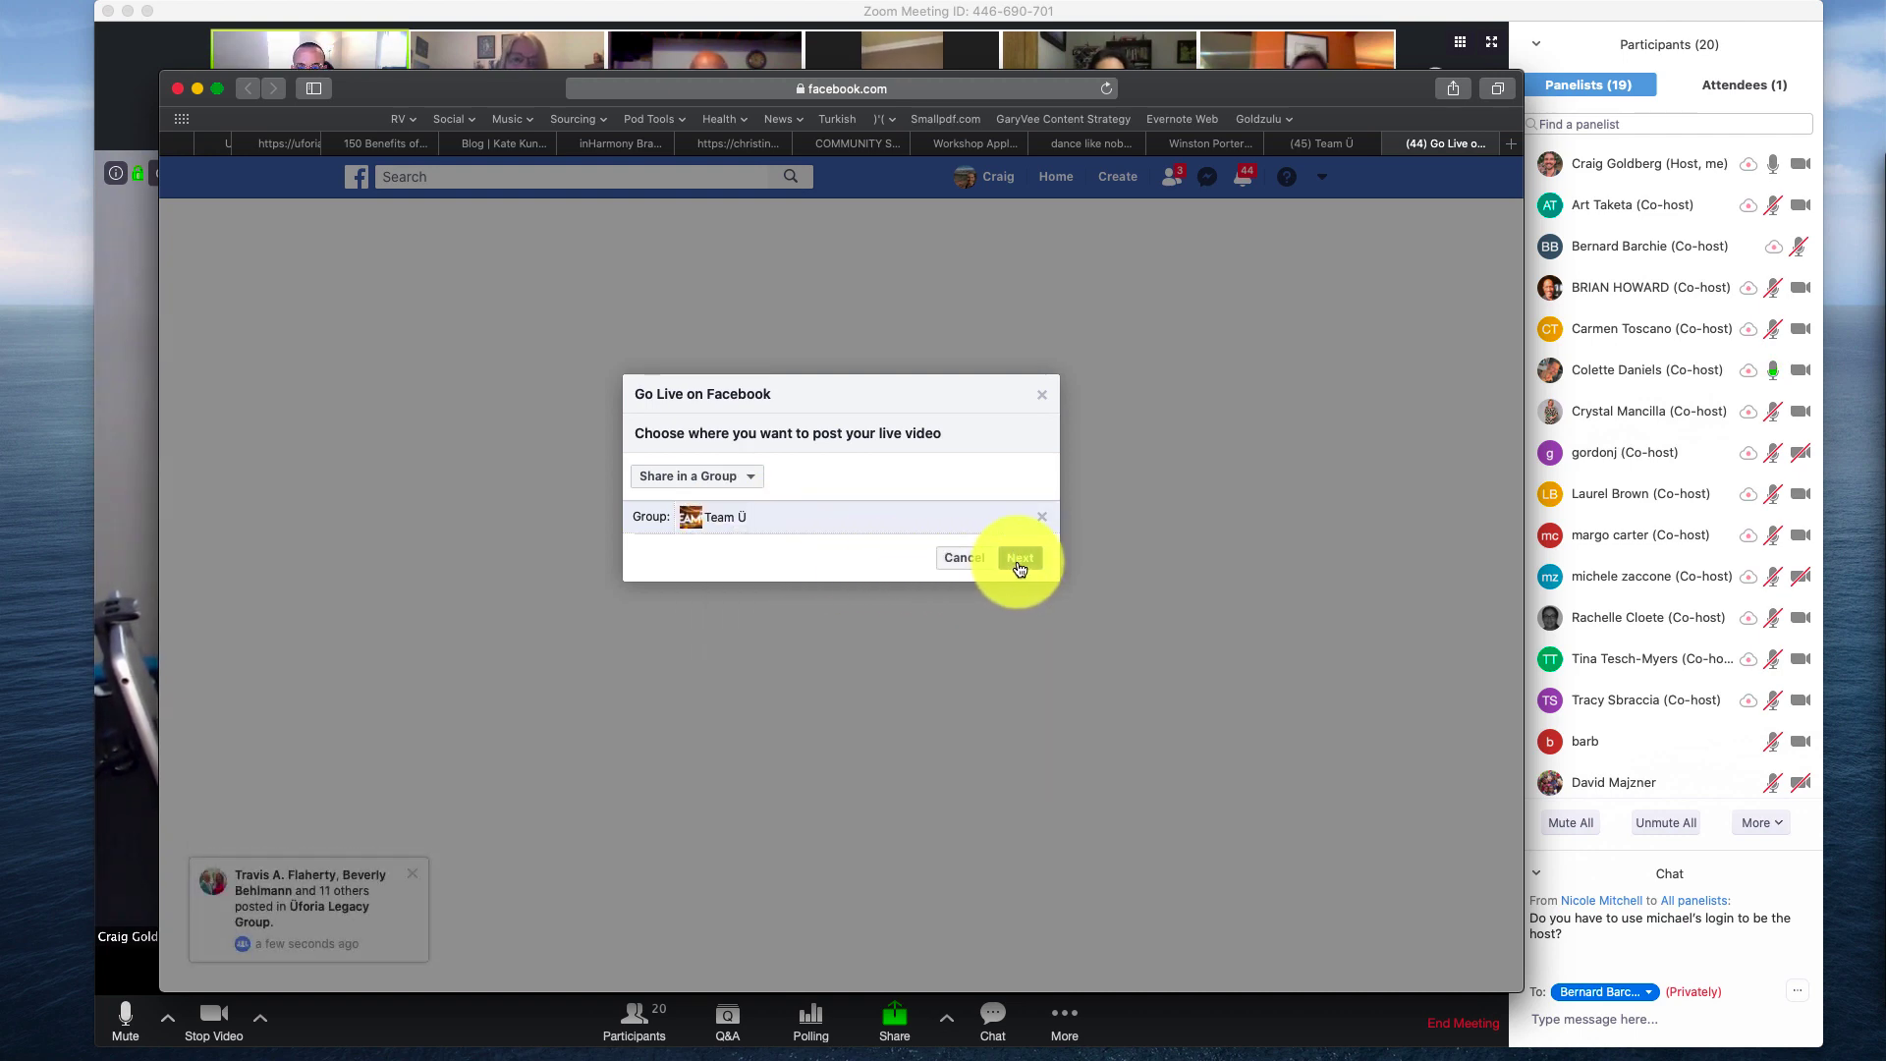
left_click(1020, 560)
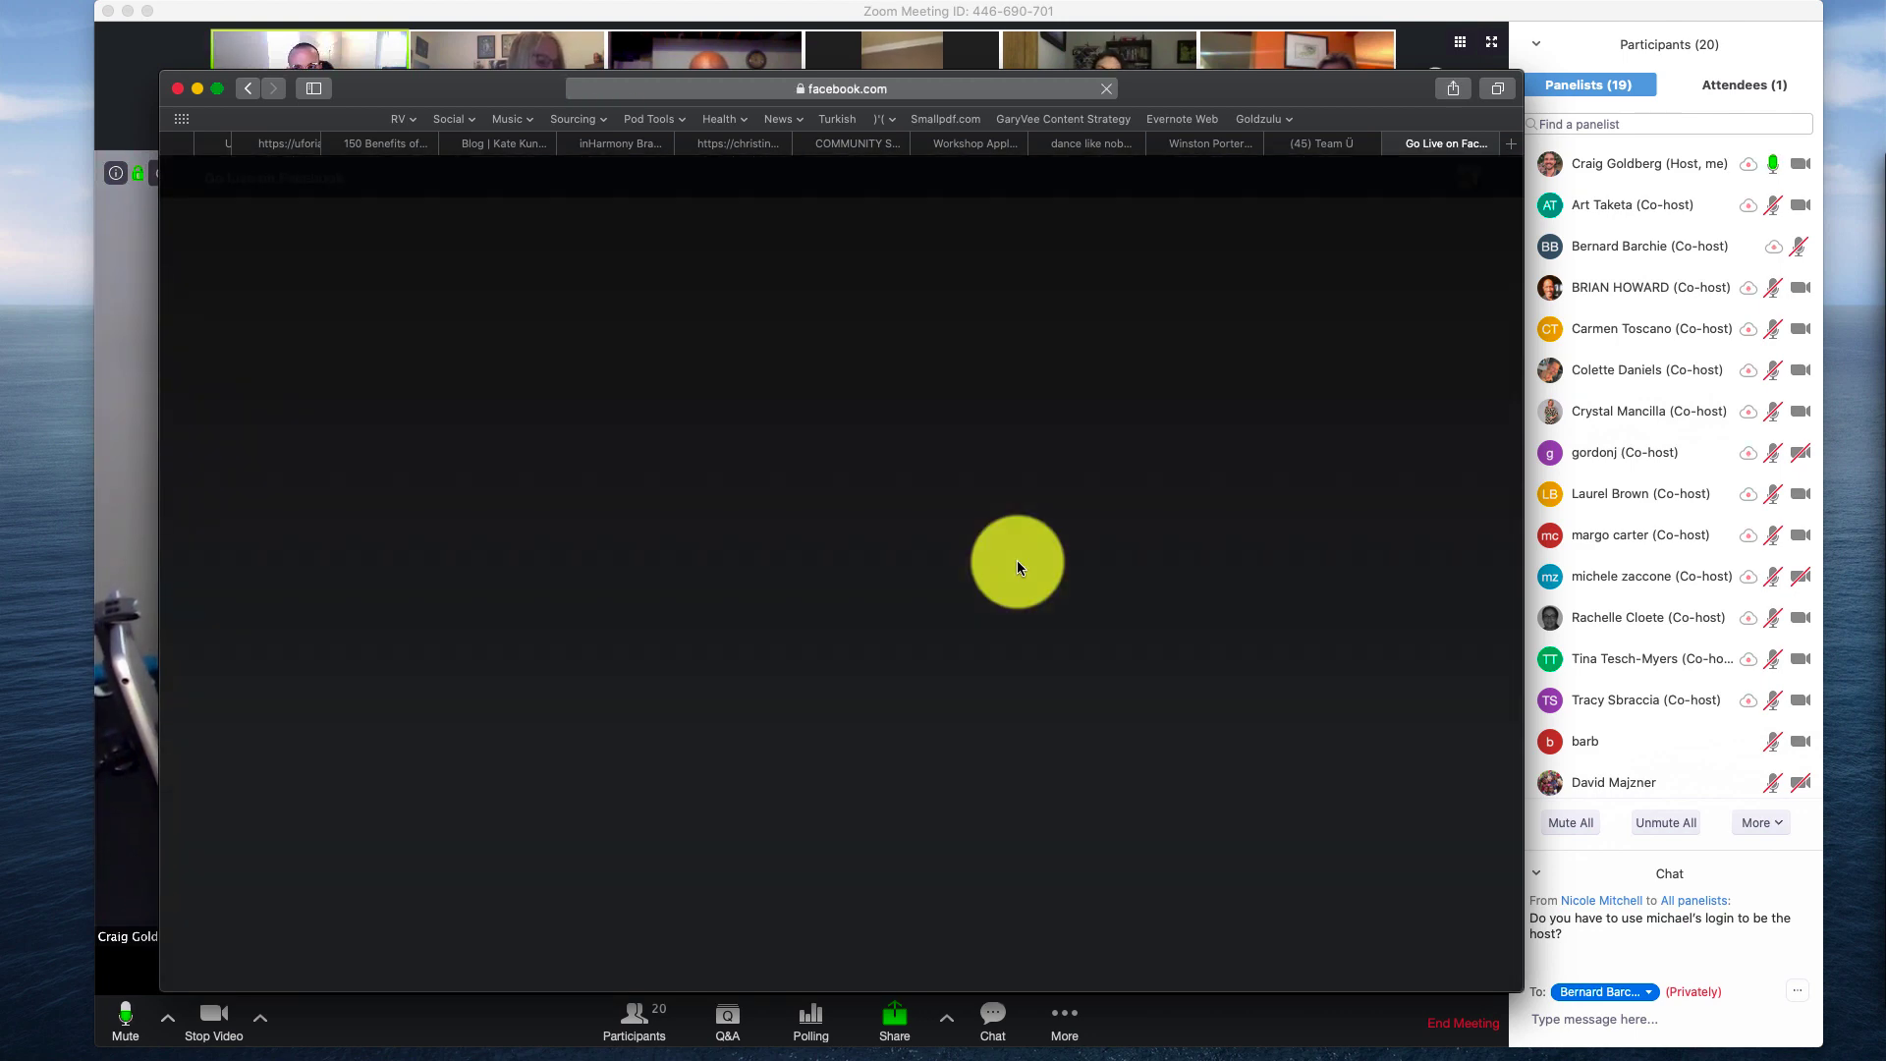
- Describe the live video as "BUILD: Run to Influencer 11/1/19", leave the title empty and go live
left_click_drag(533, 117, 580, 117)
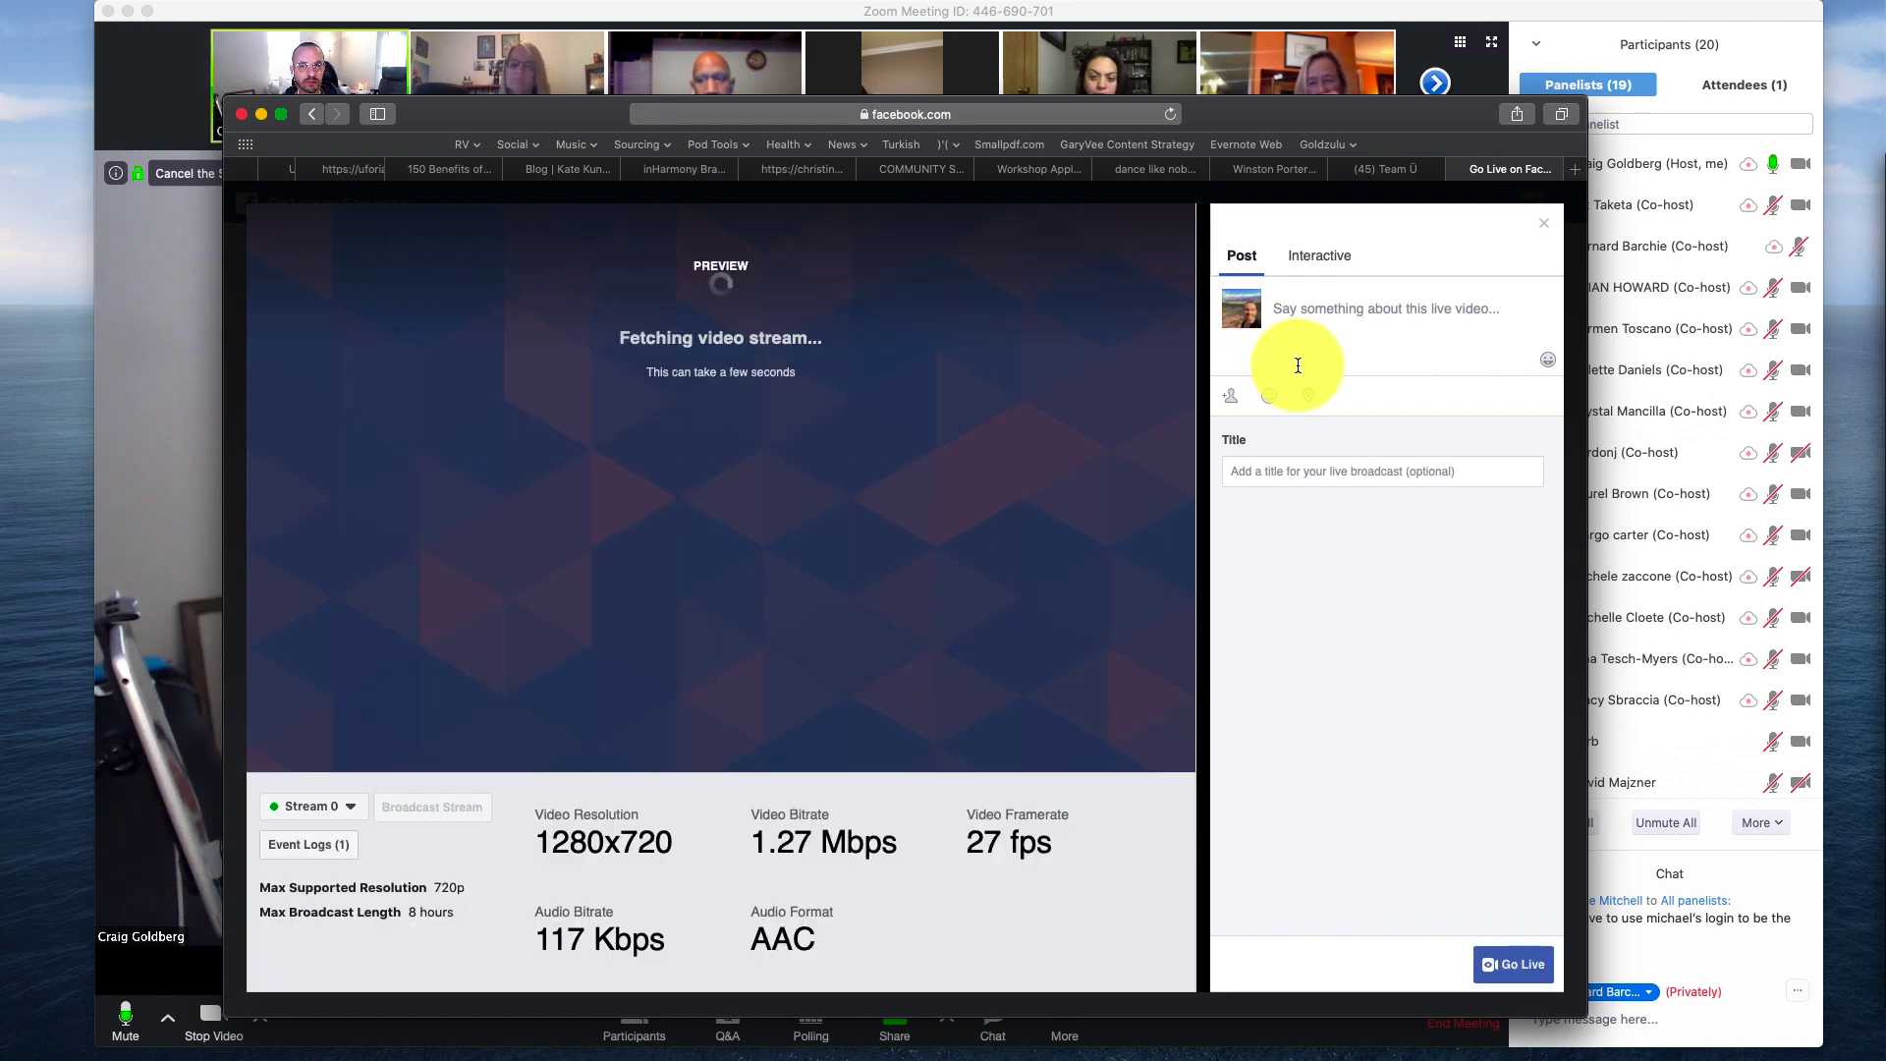
left_click(1321, 335)
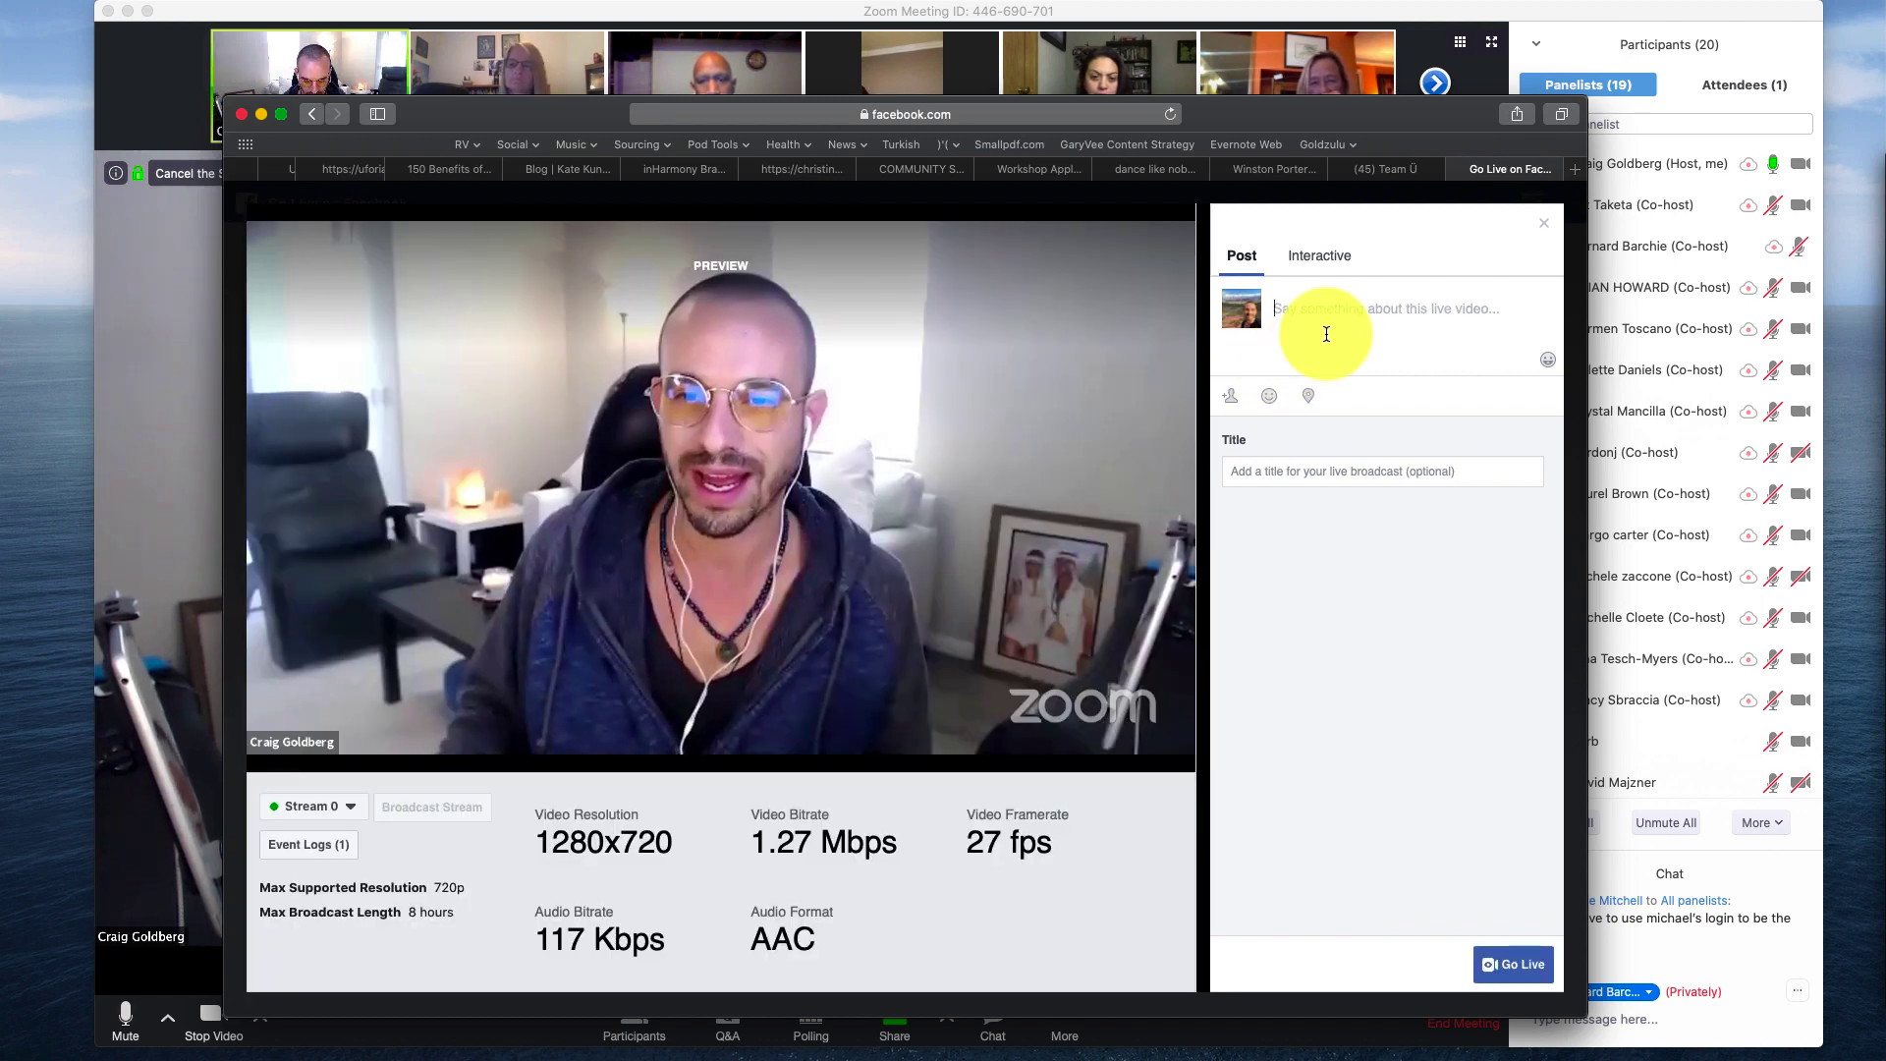
type("BUILD")
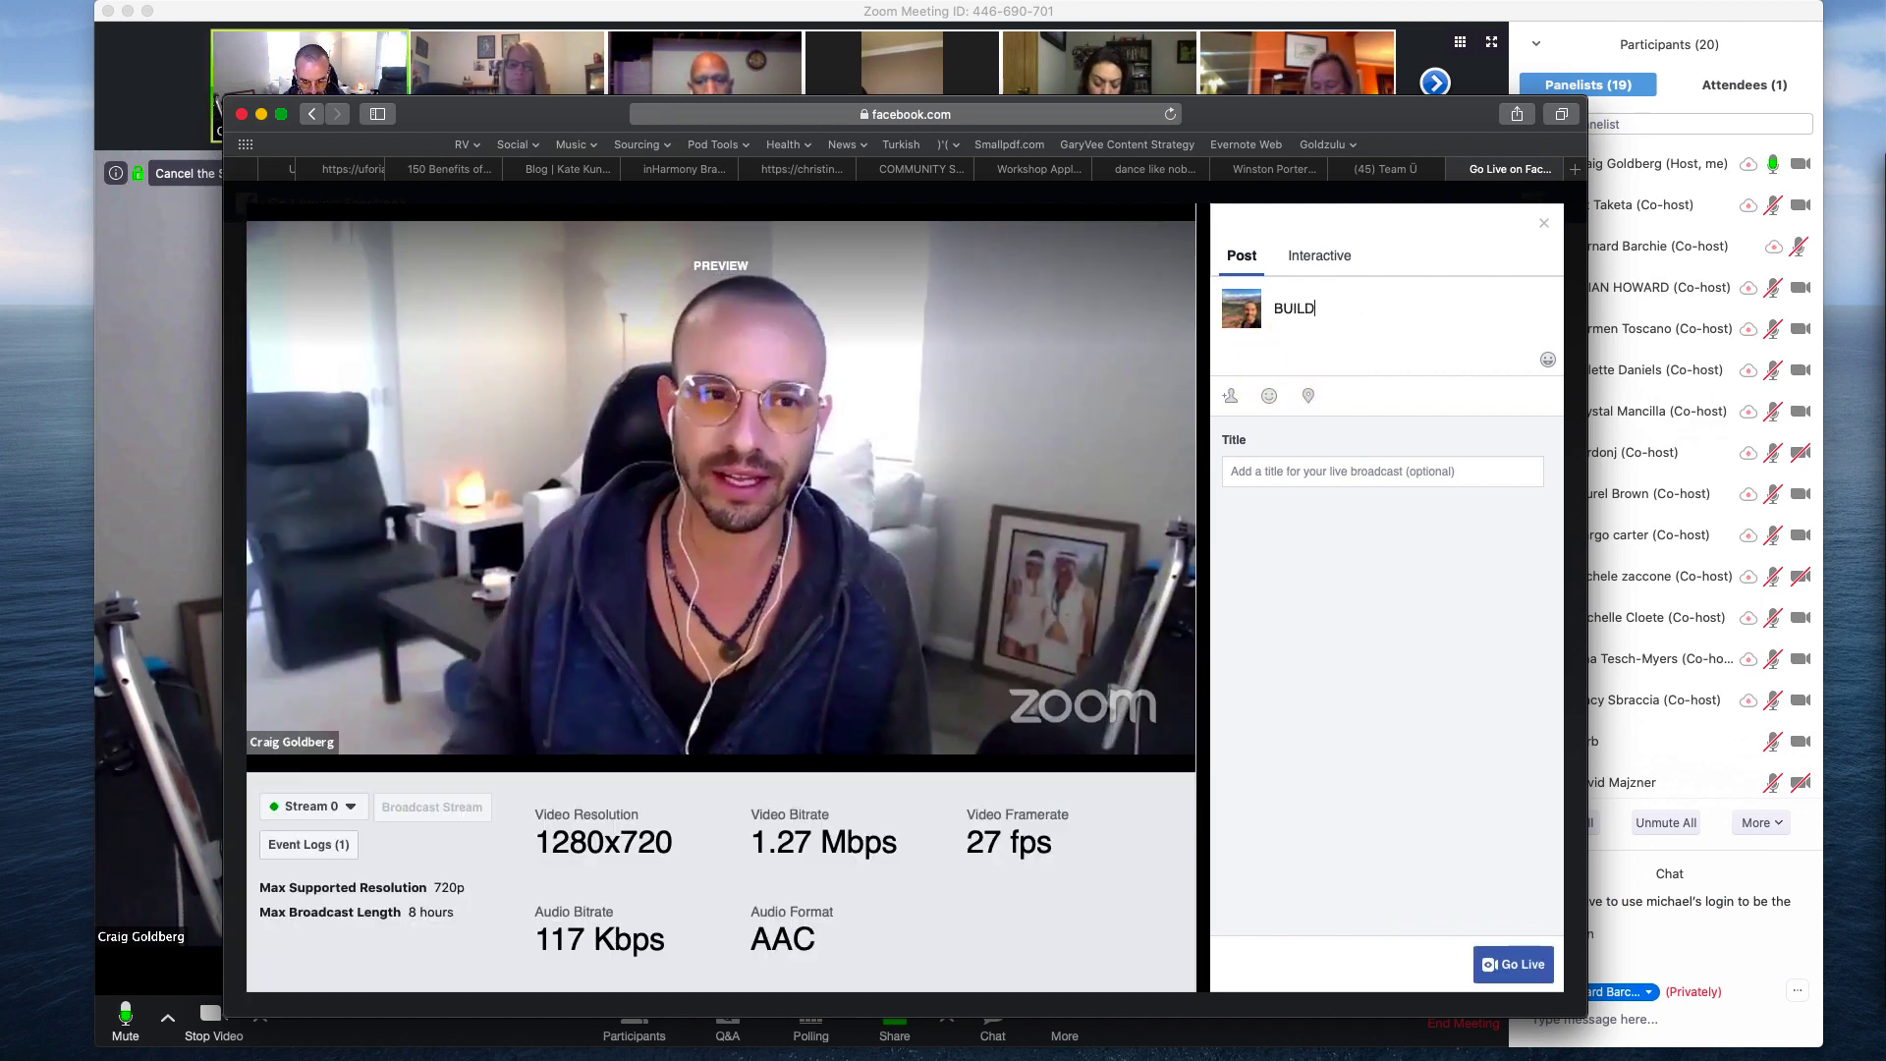
type(":")
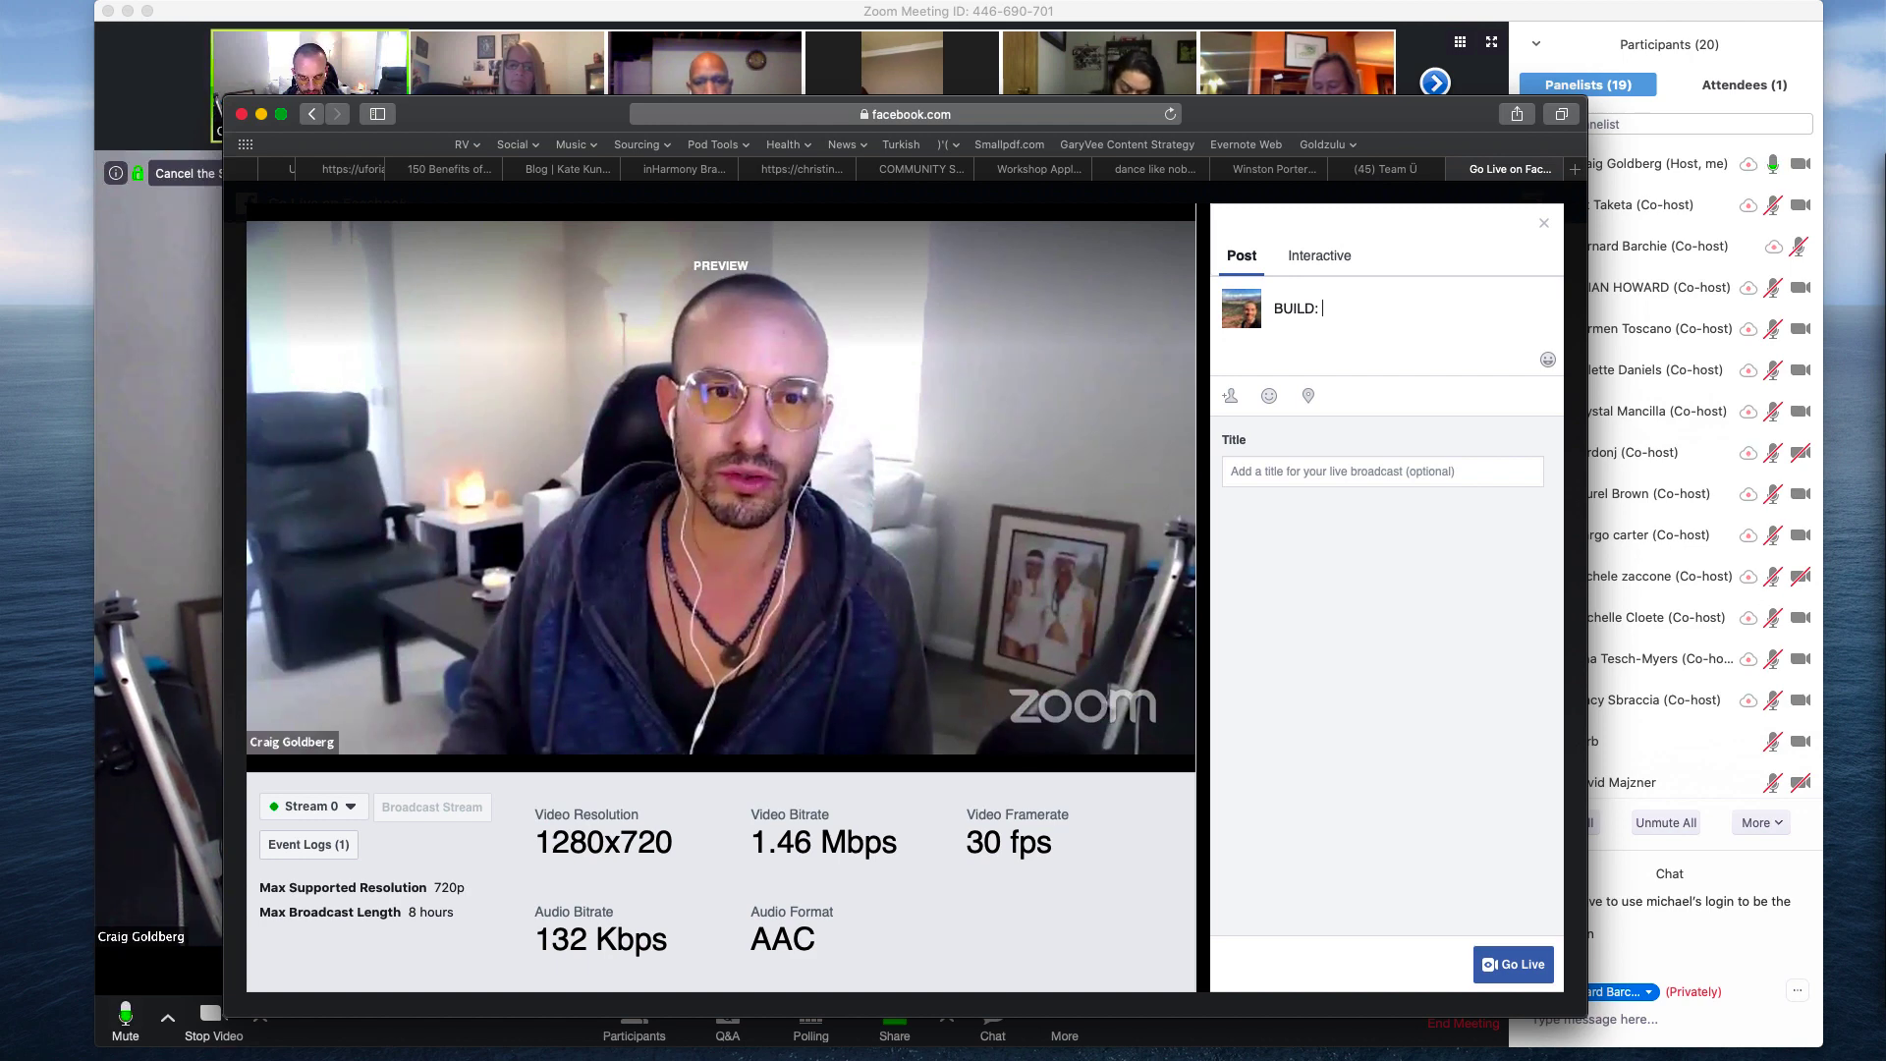
type(" Run to I")
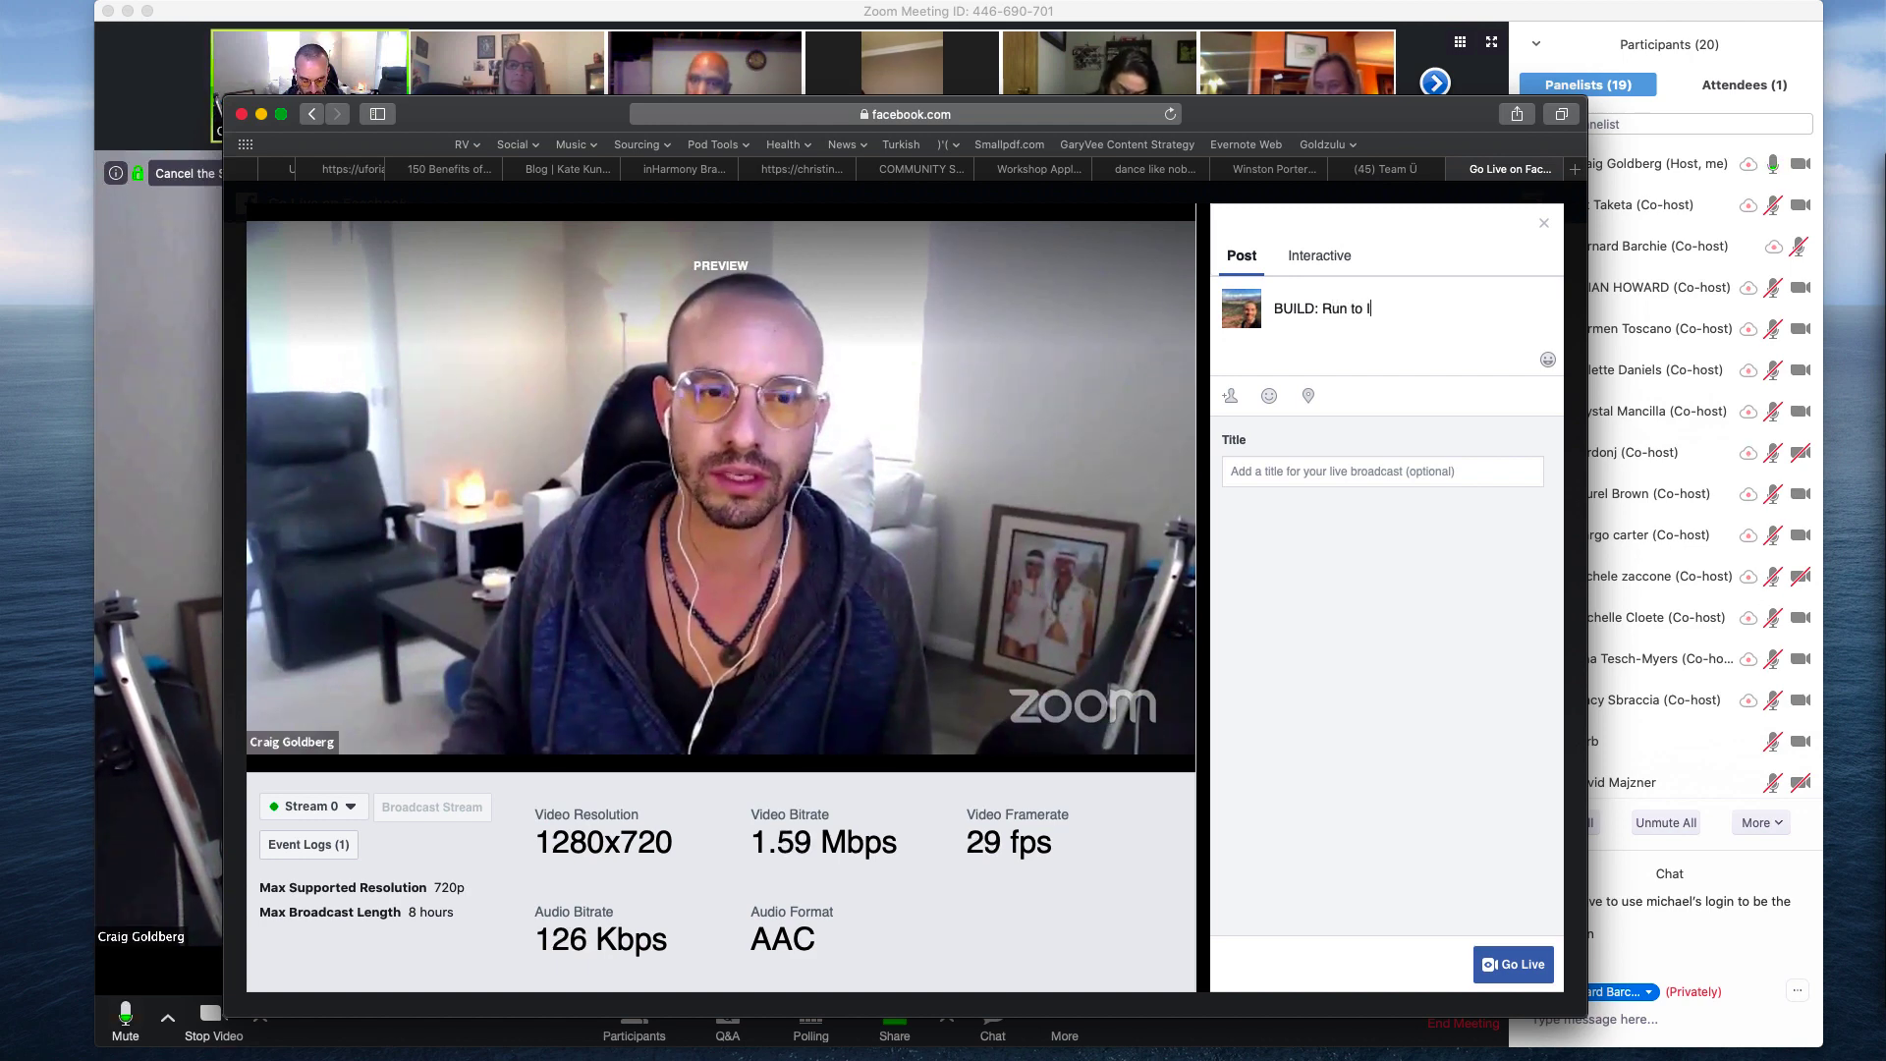
type("nfluencer")
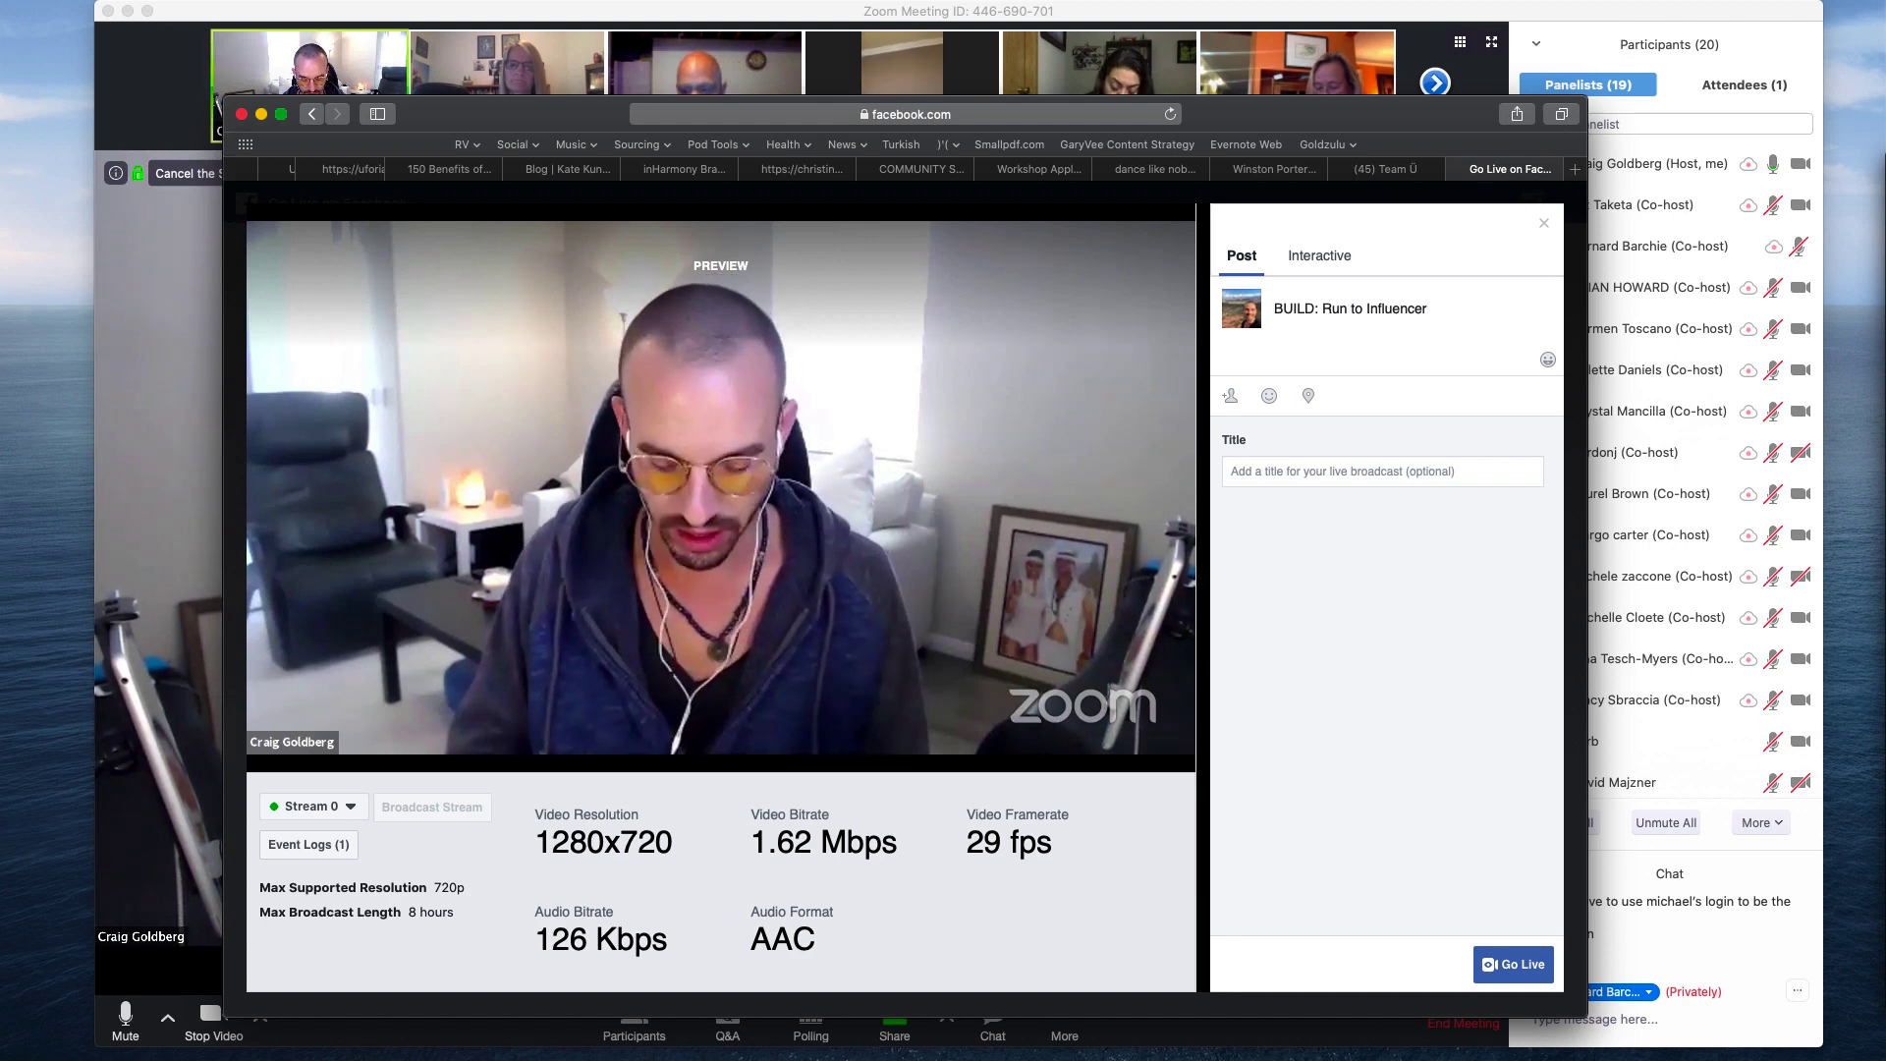
type(" 11/1/")
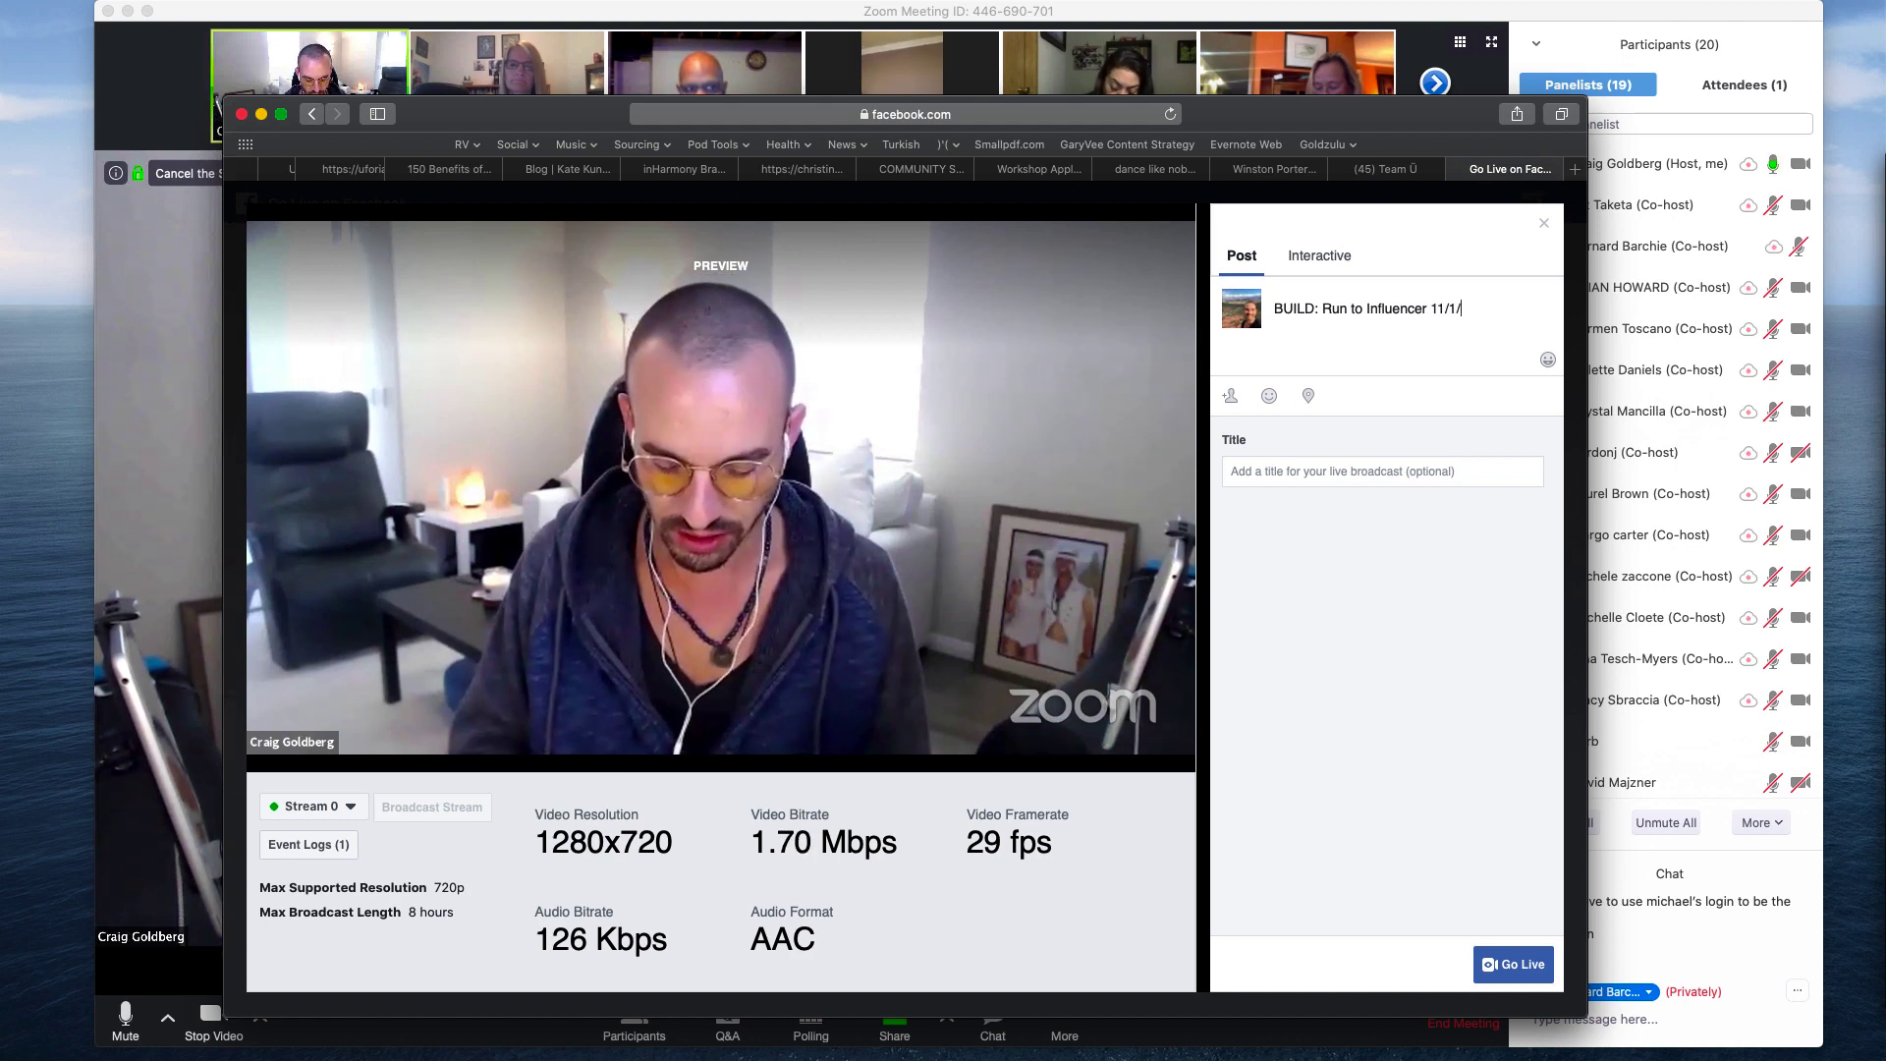
type("19")
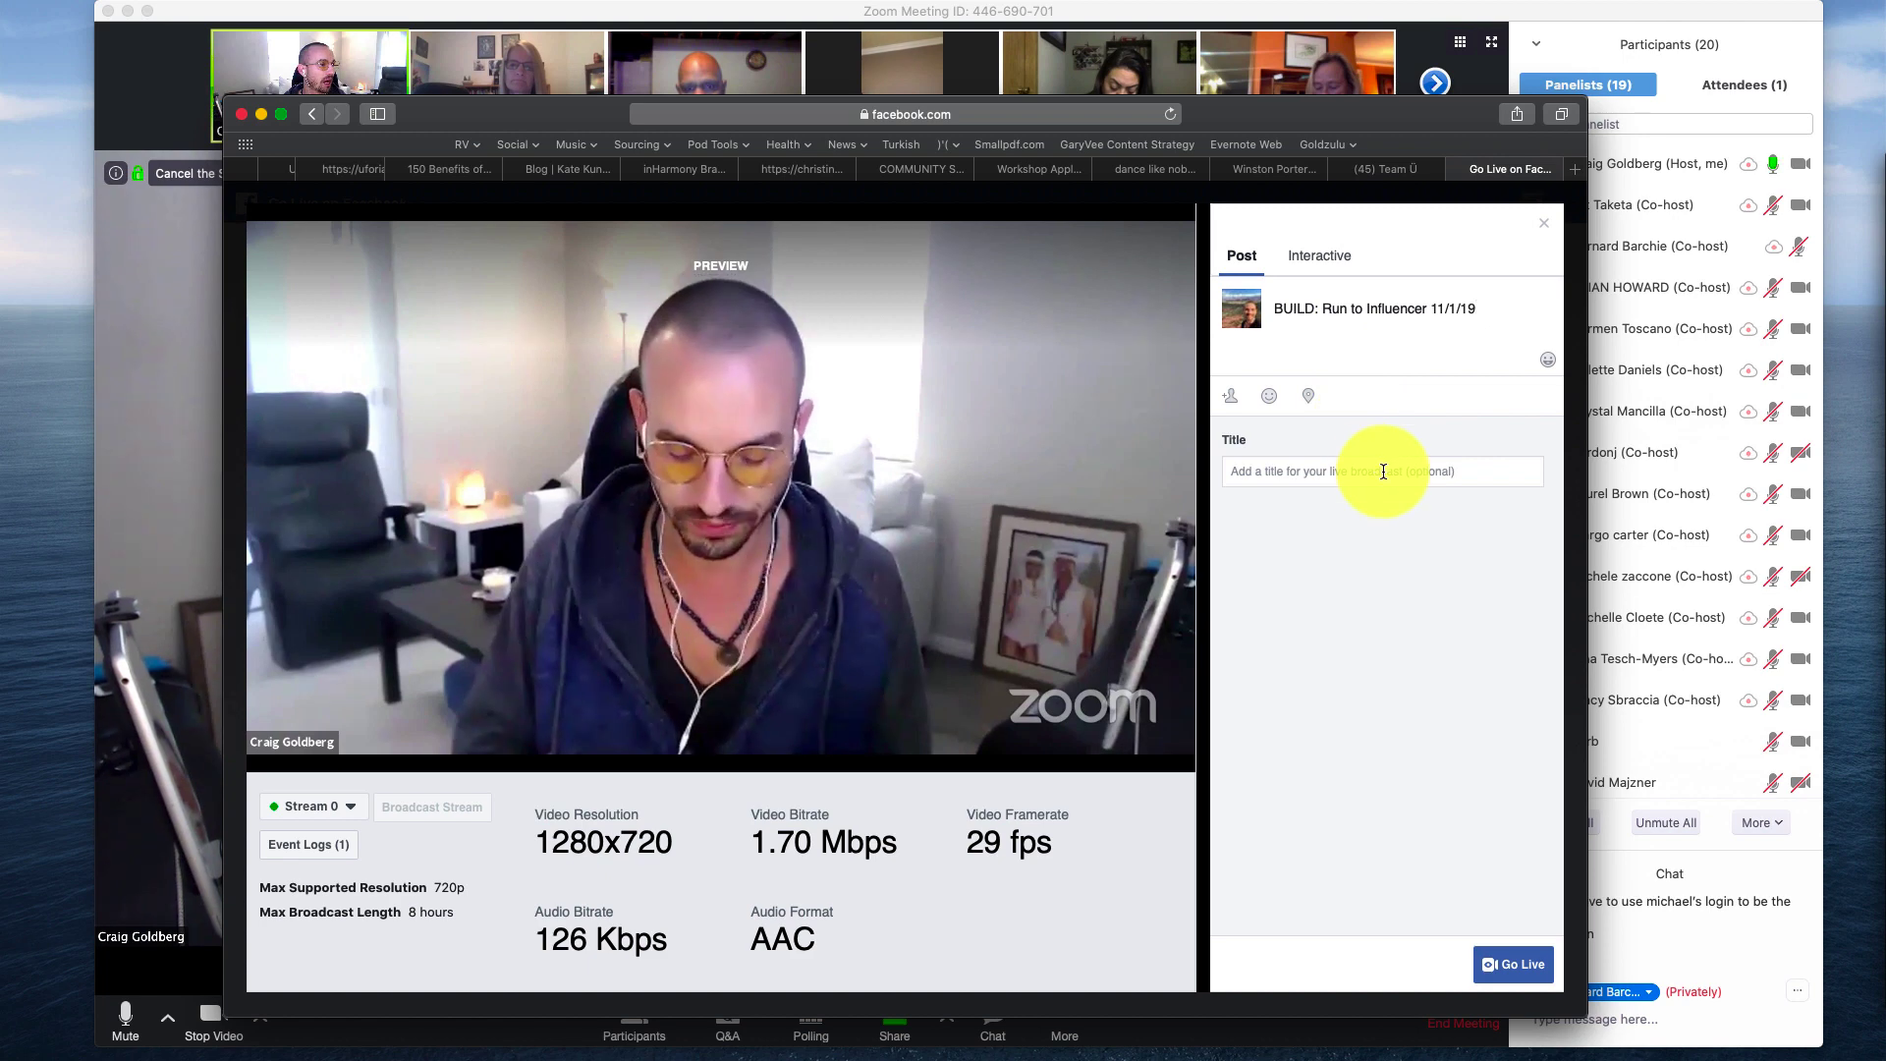
left_click(1503, 967)
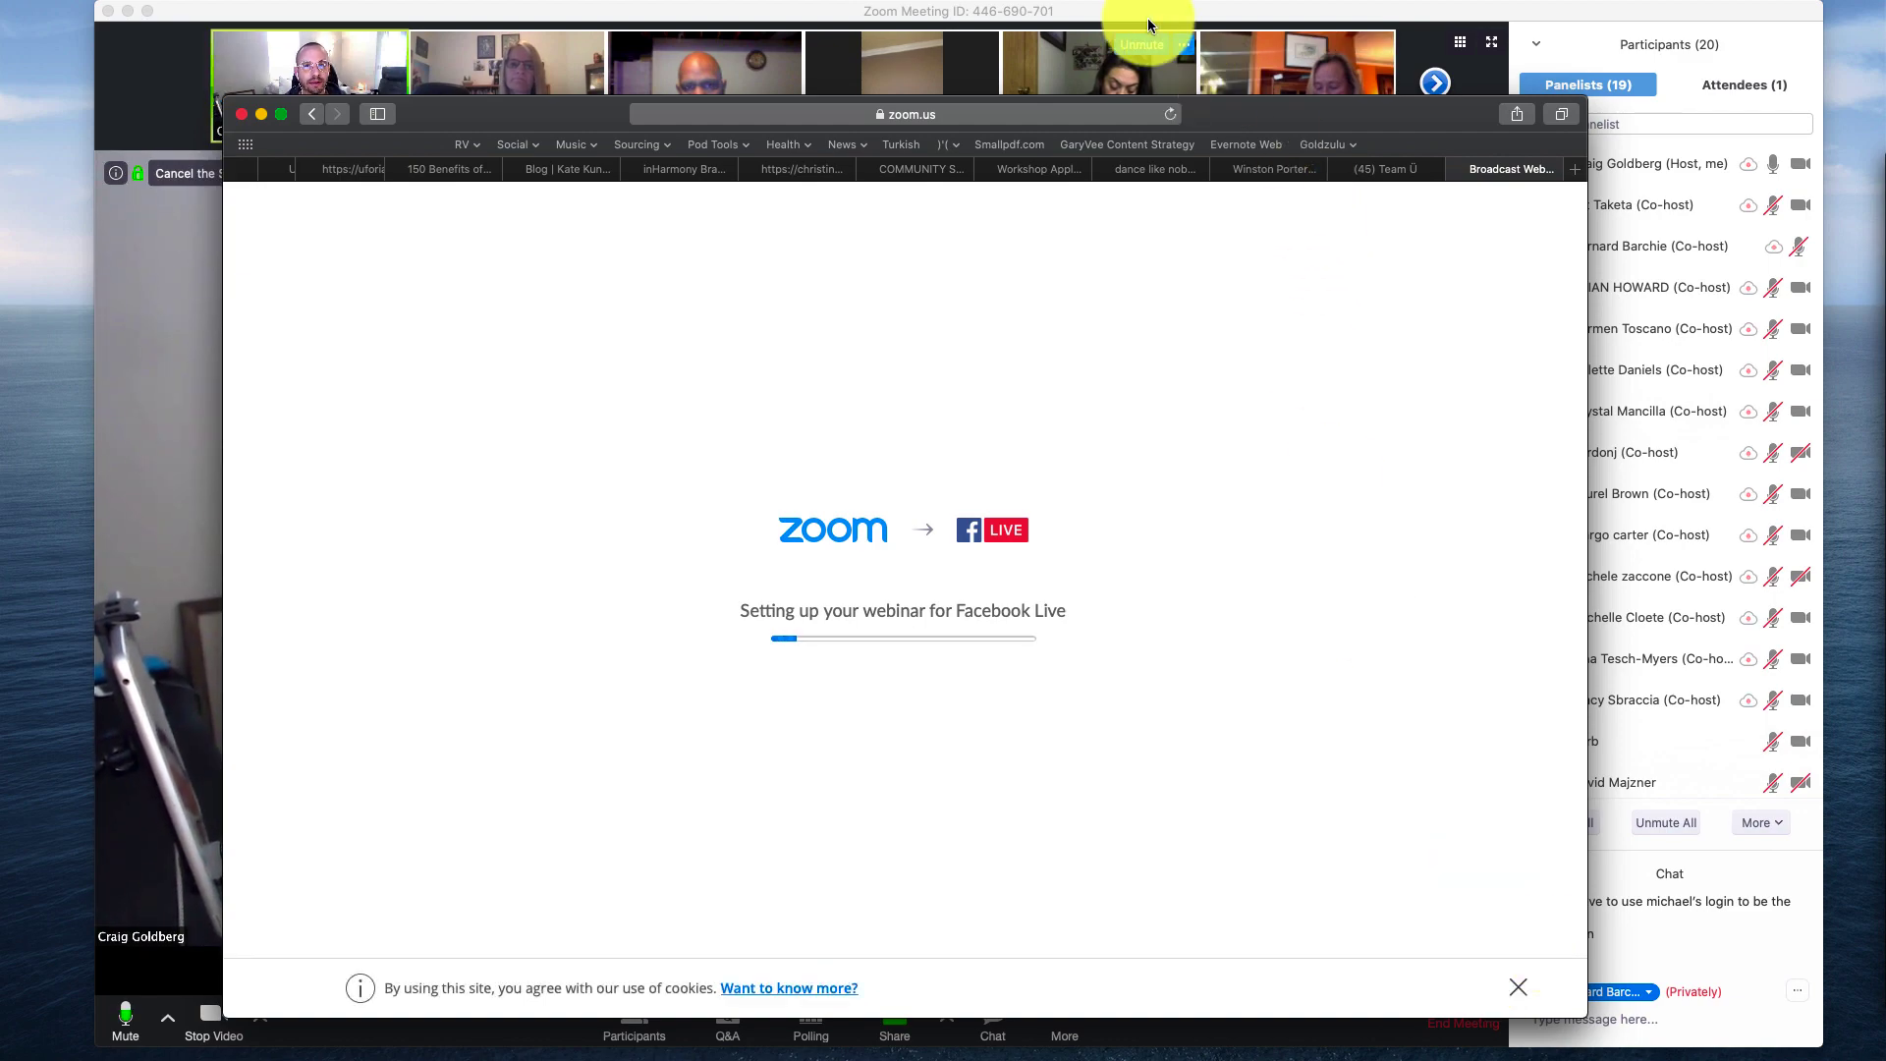
- Return to the Zoom webinar window, cancel the spotlight video and switch to gallery view
left_click(1149, 25)
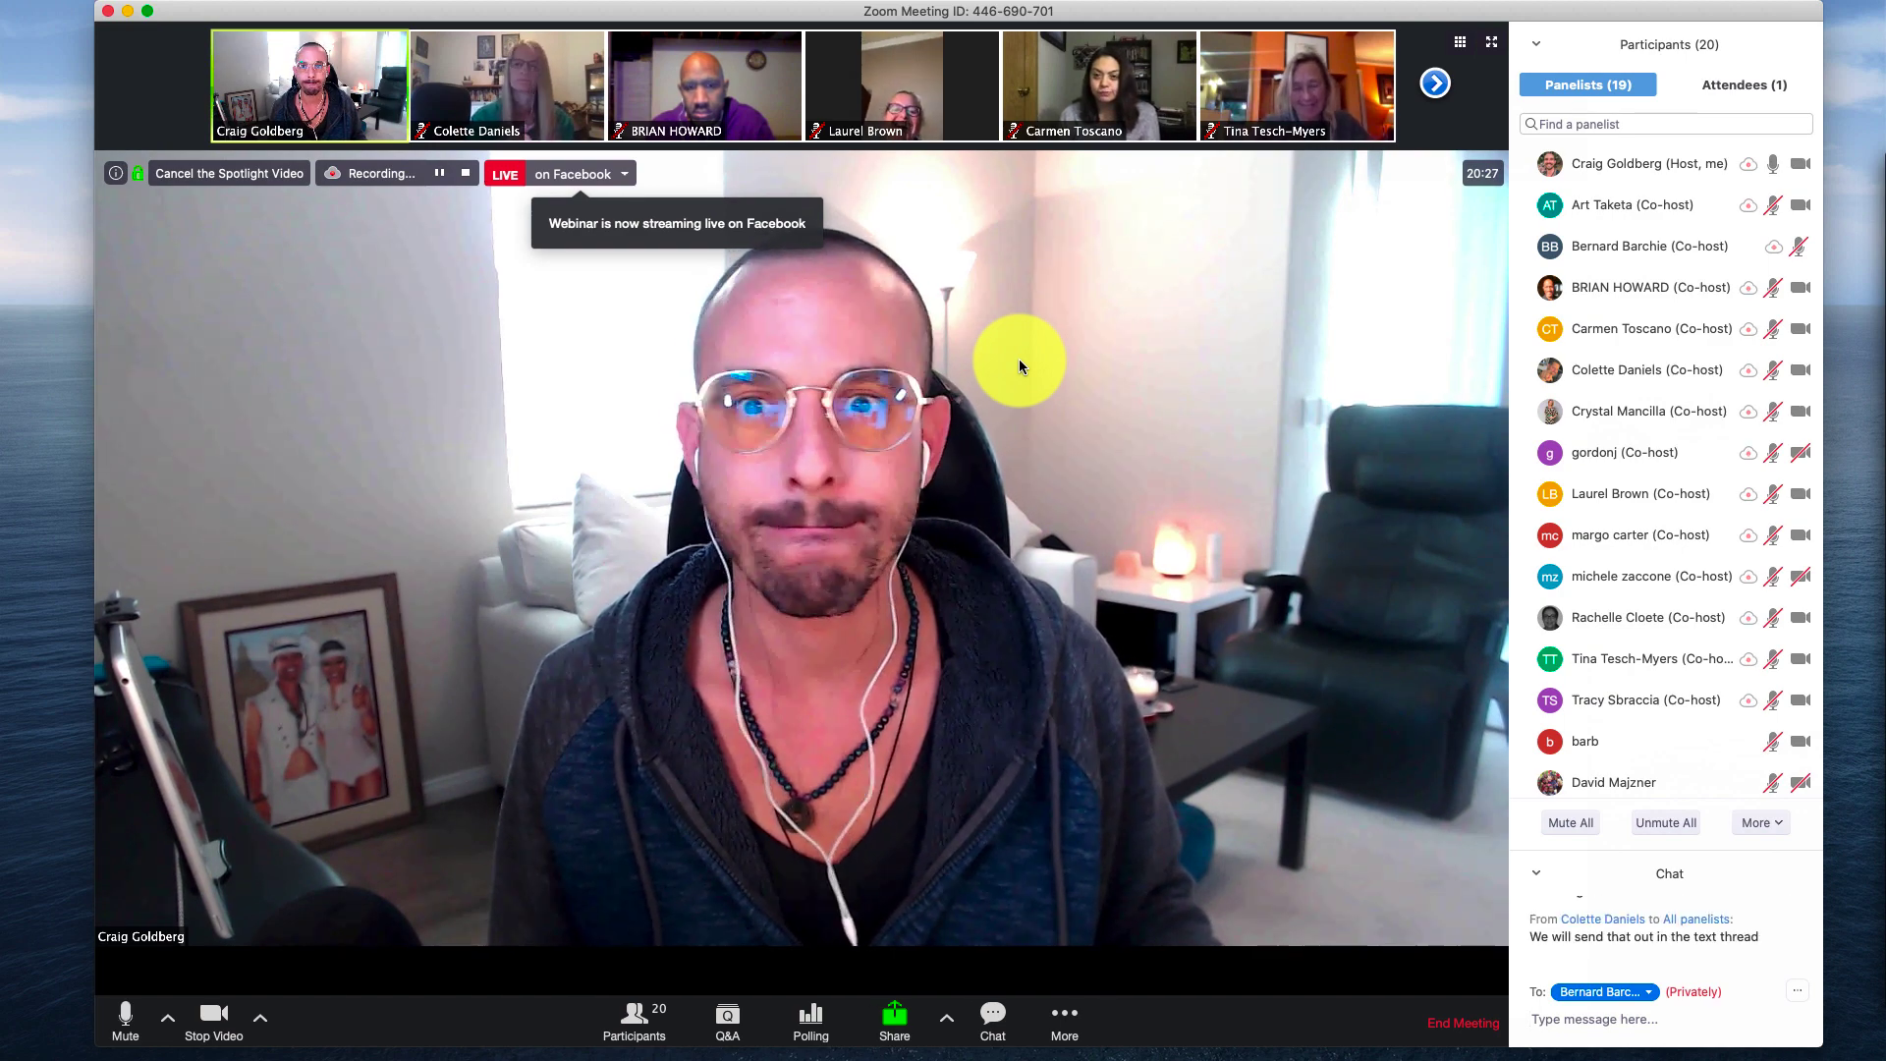
left_click(220, 174)
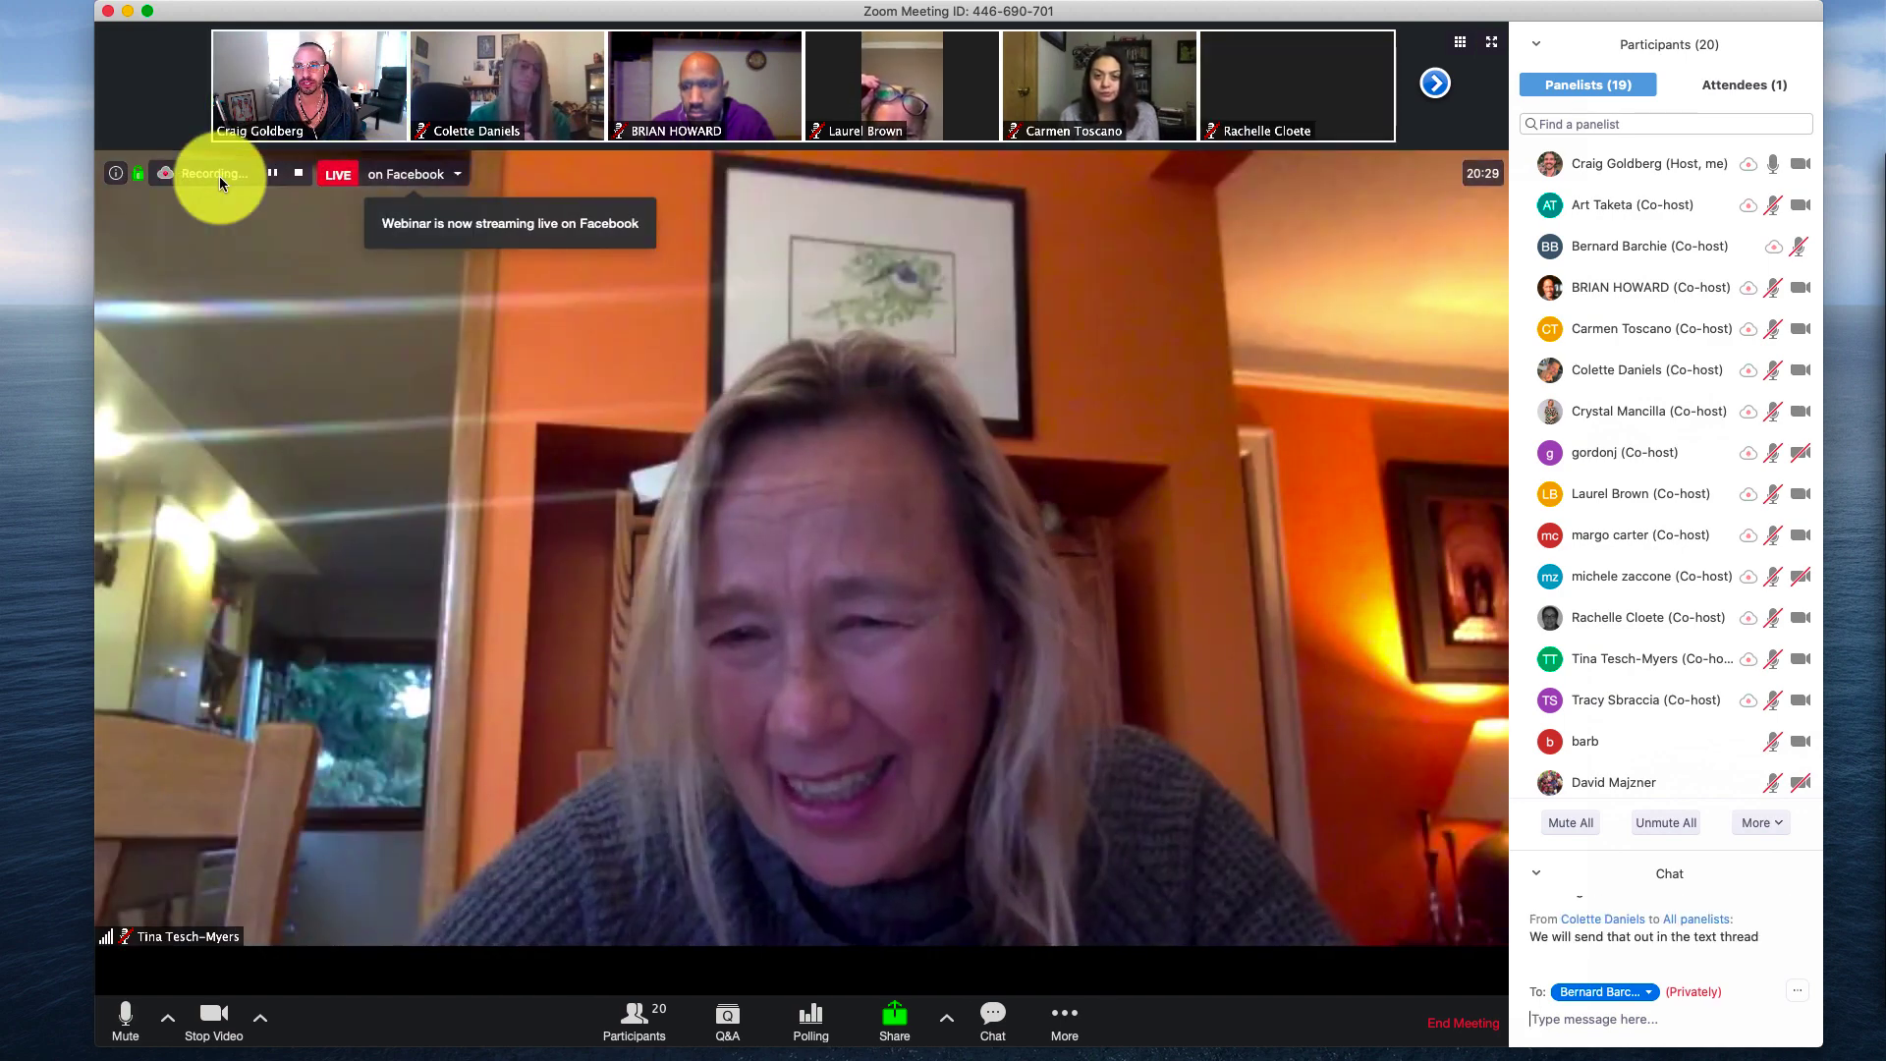
left_click(1461, 42)
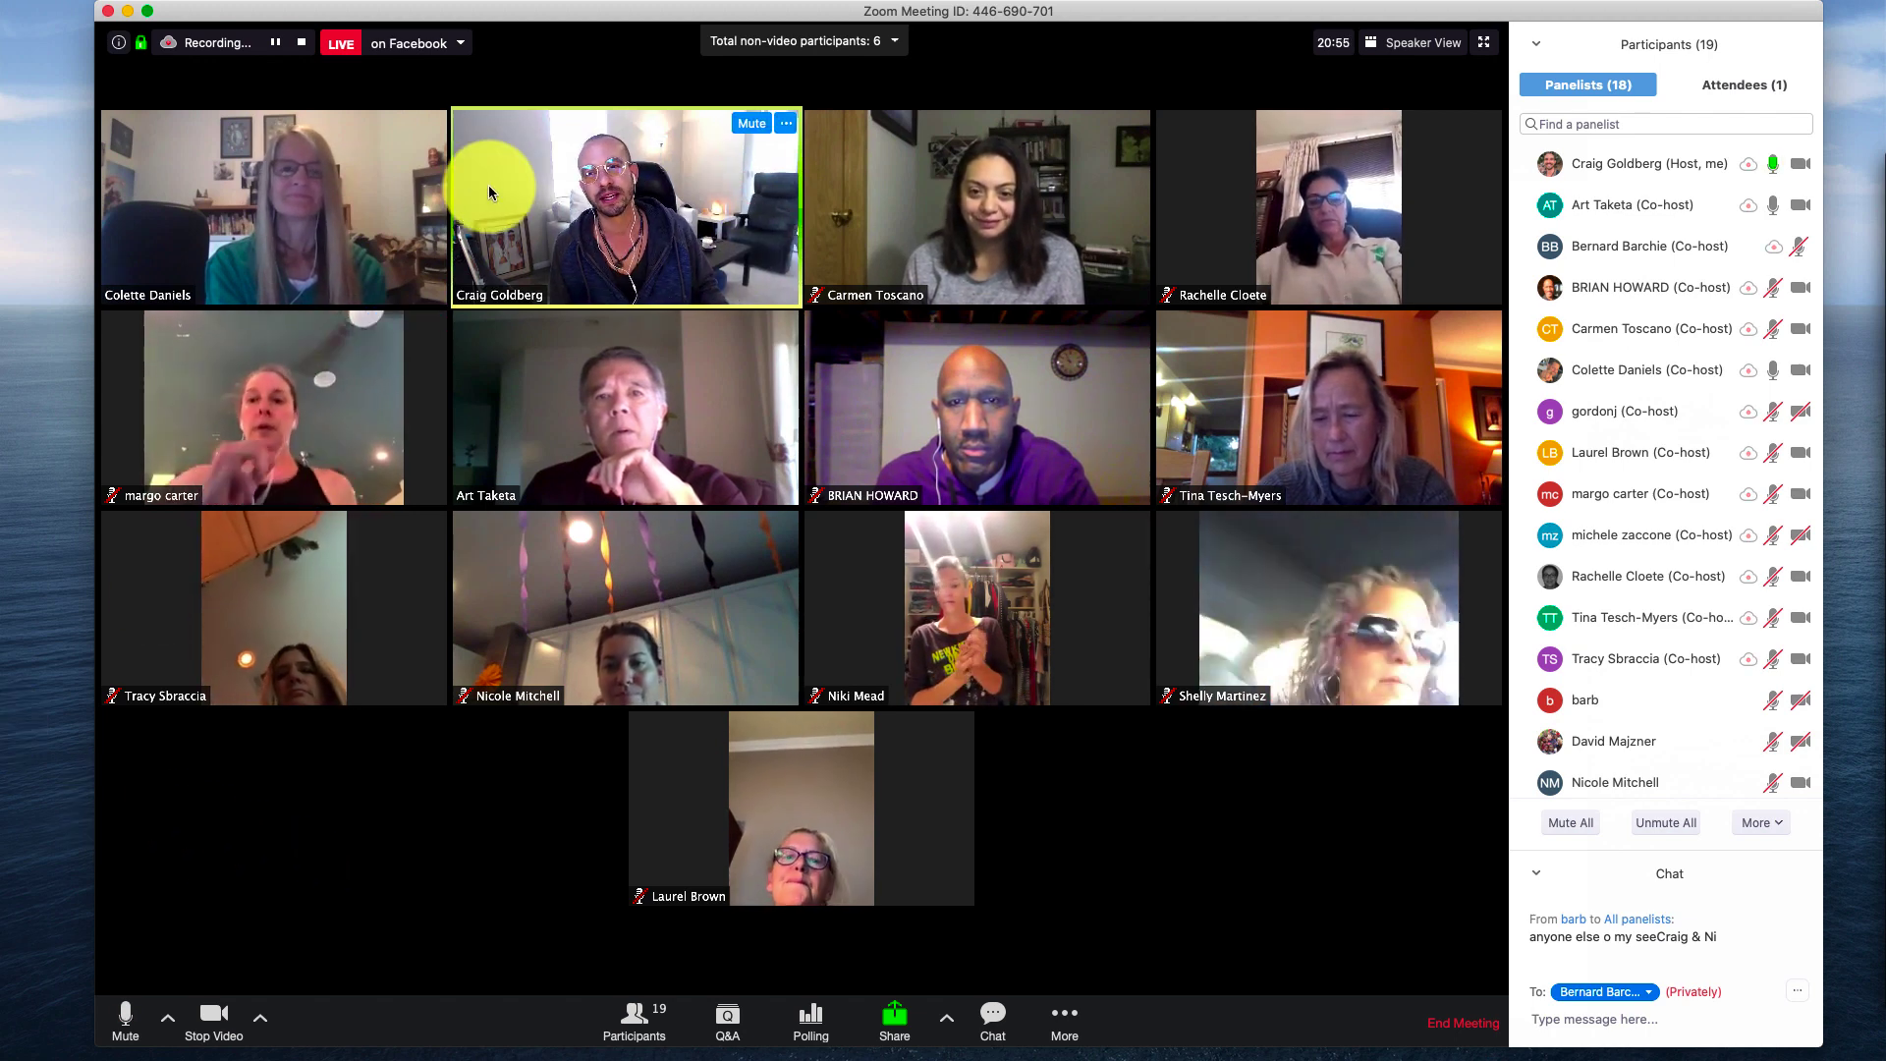
- Stop the webinar's live stream on Facebook
left_click(425, 45)
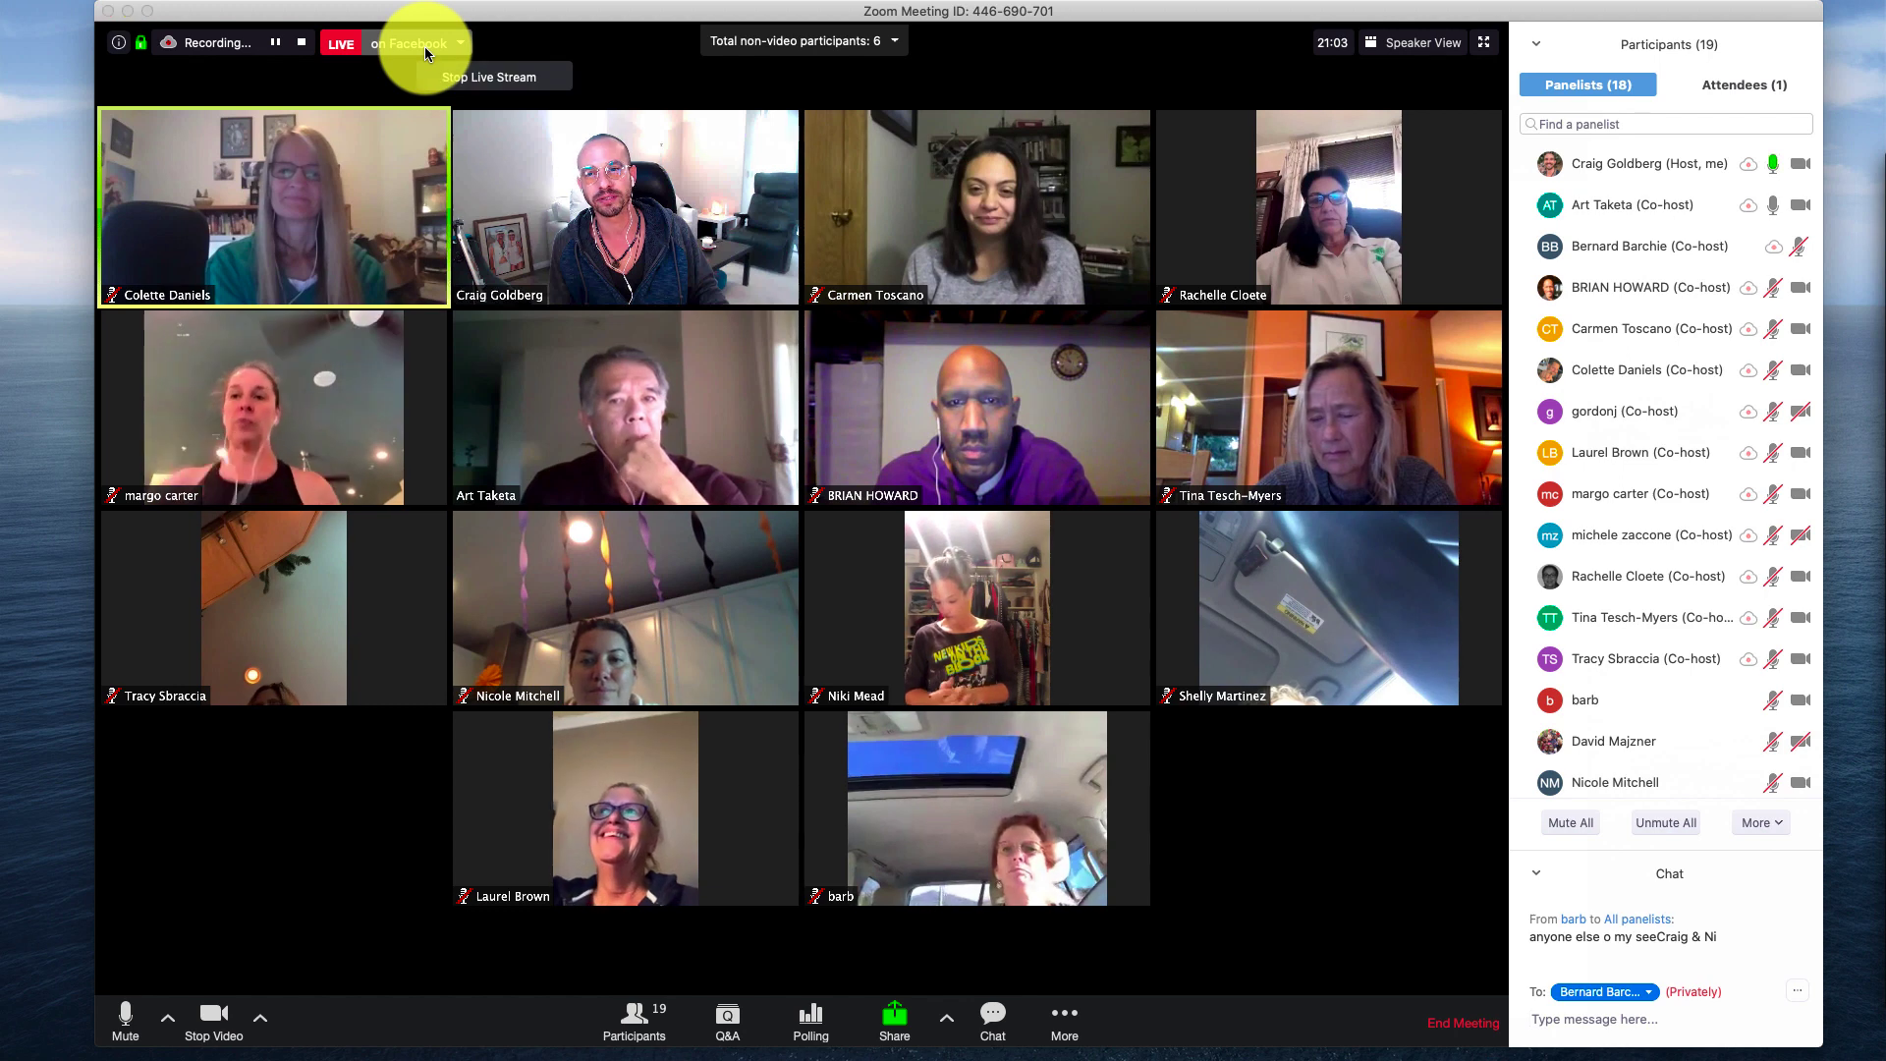
left_click(461, 80)
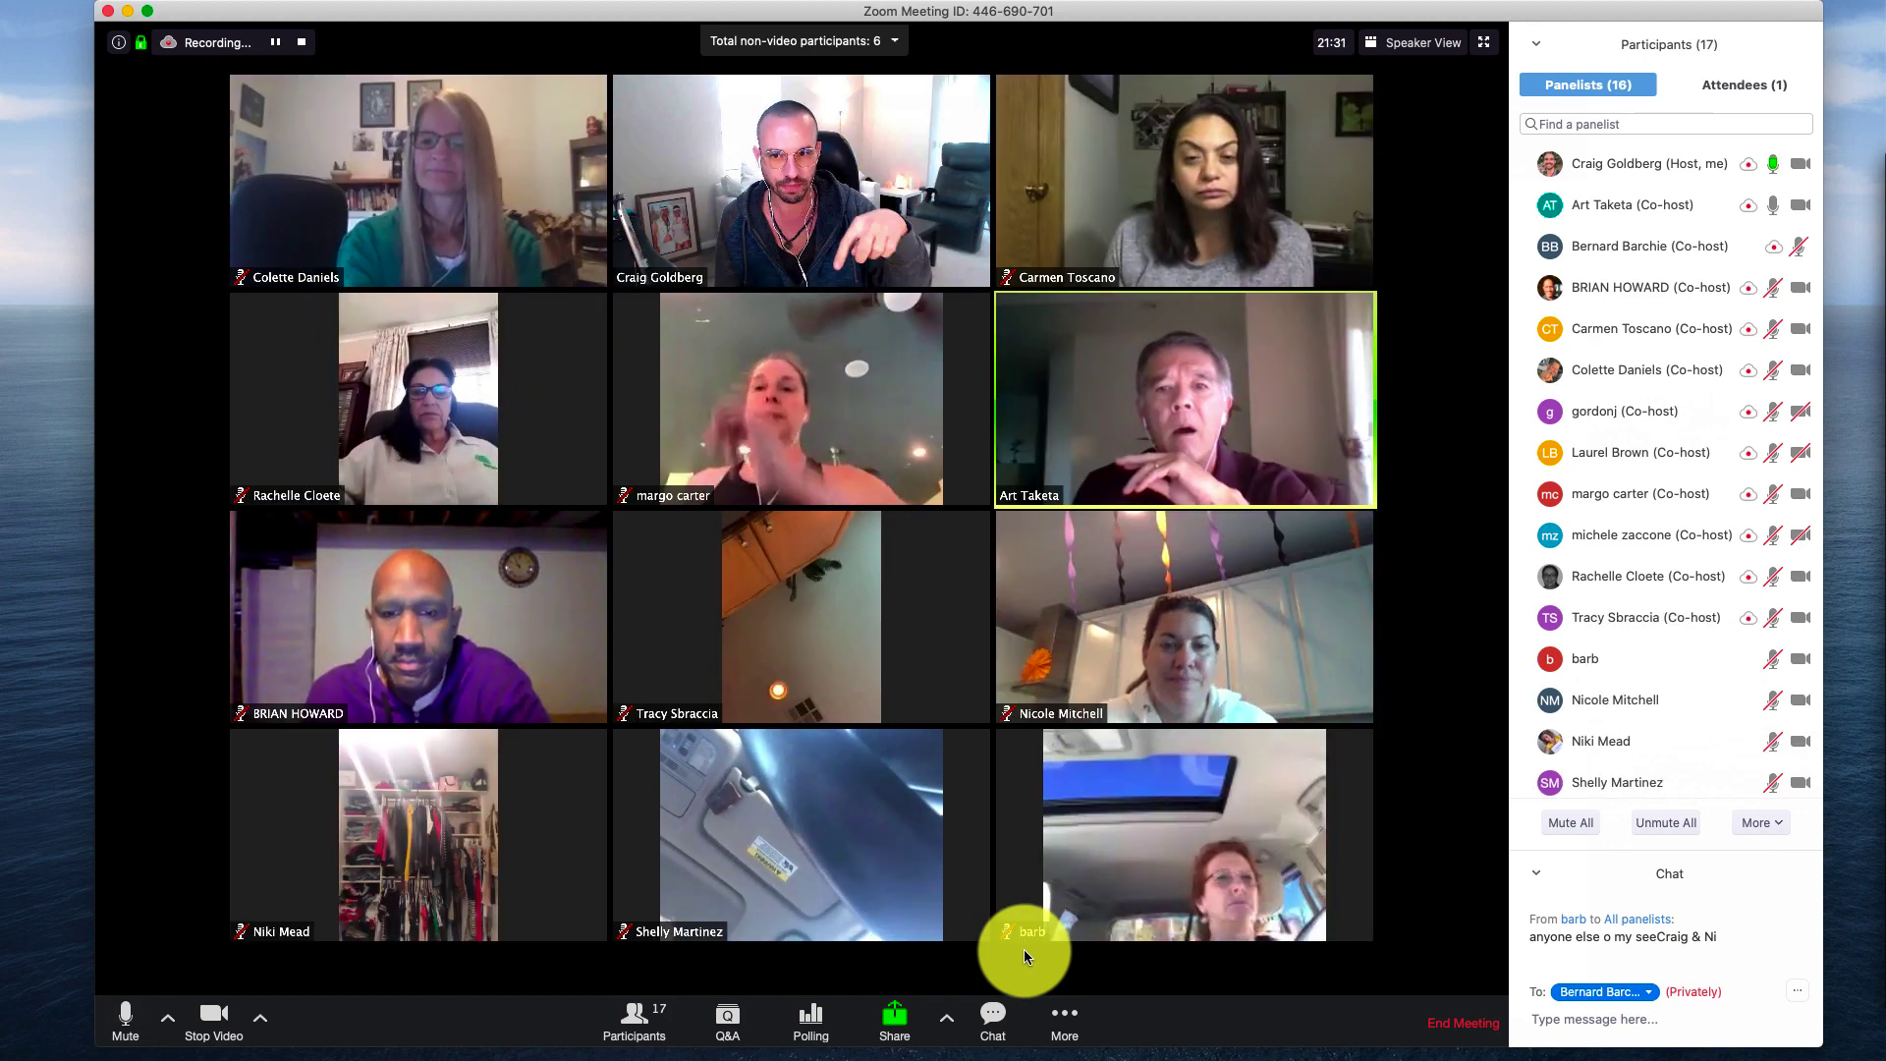
- Share the Desktop 2 screen with the webinar, including computer sound
left_click(875, 1016)
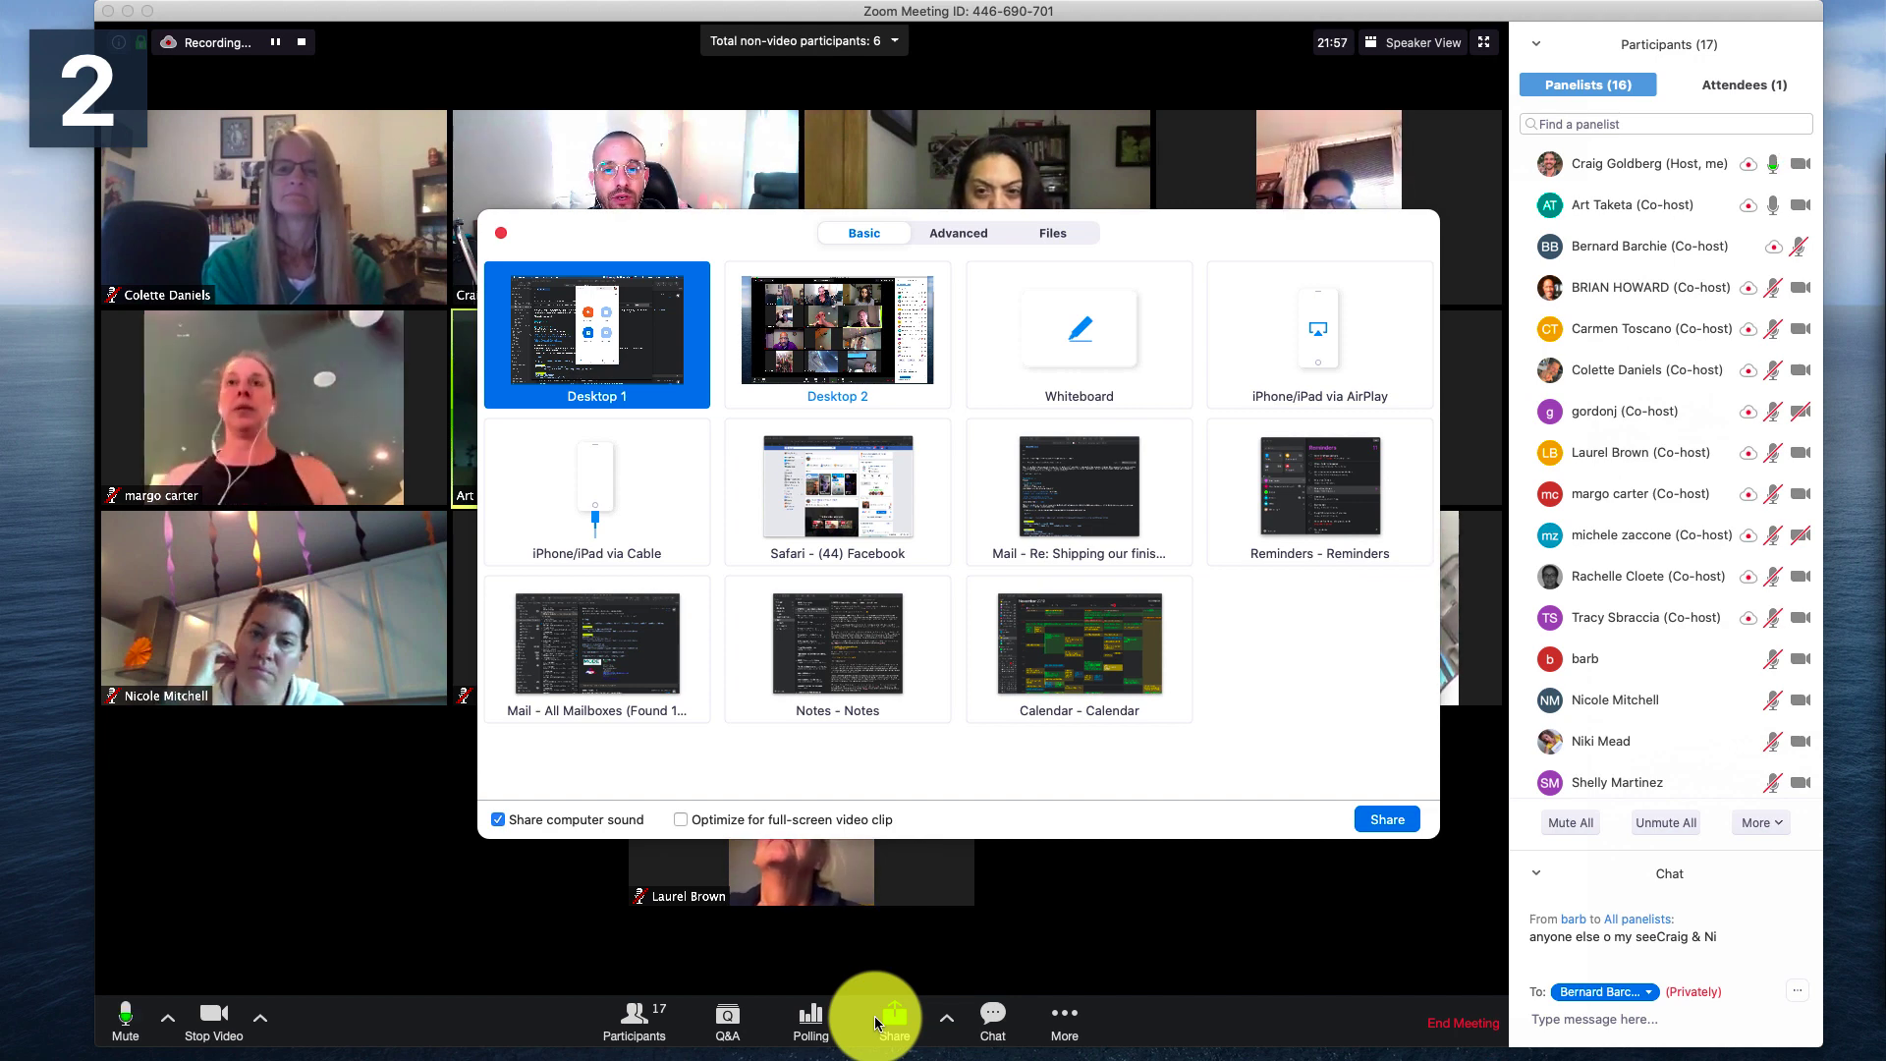
left_click(837, 335)
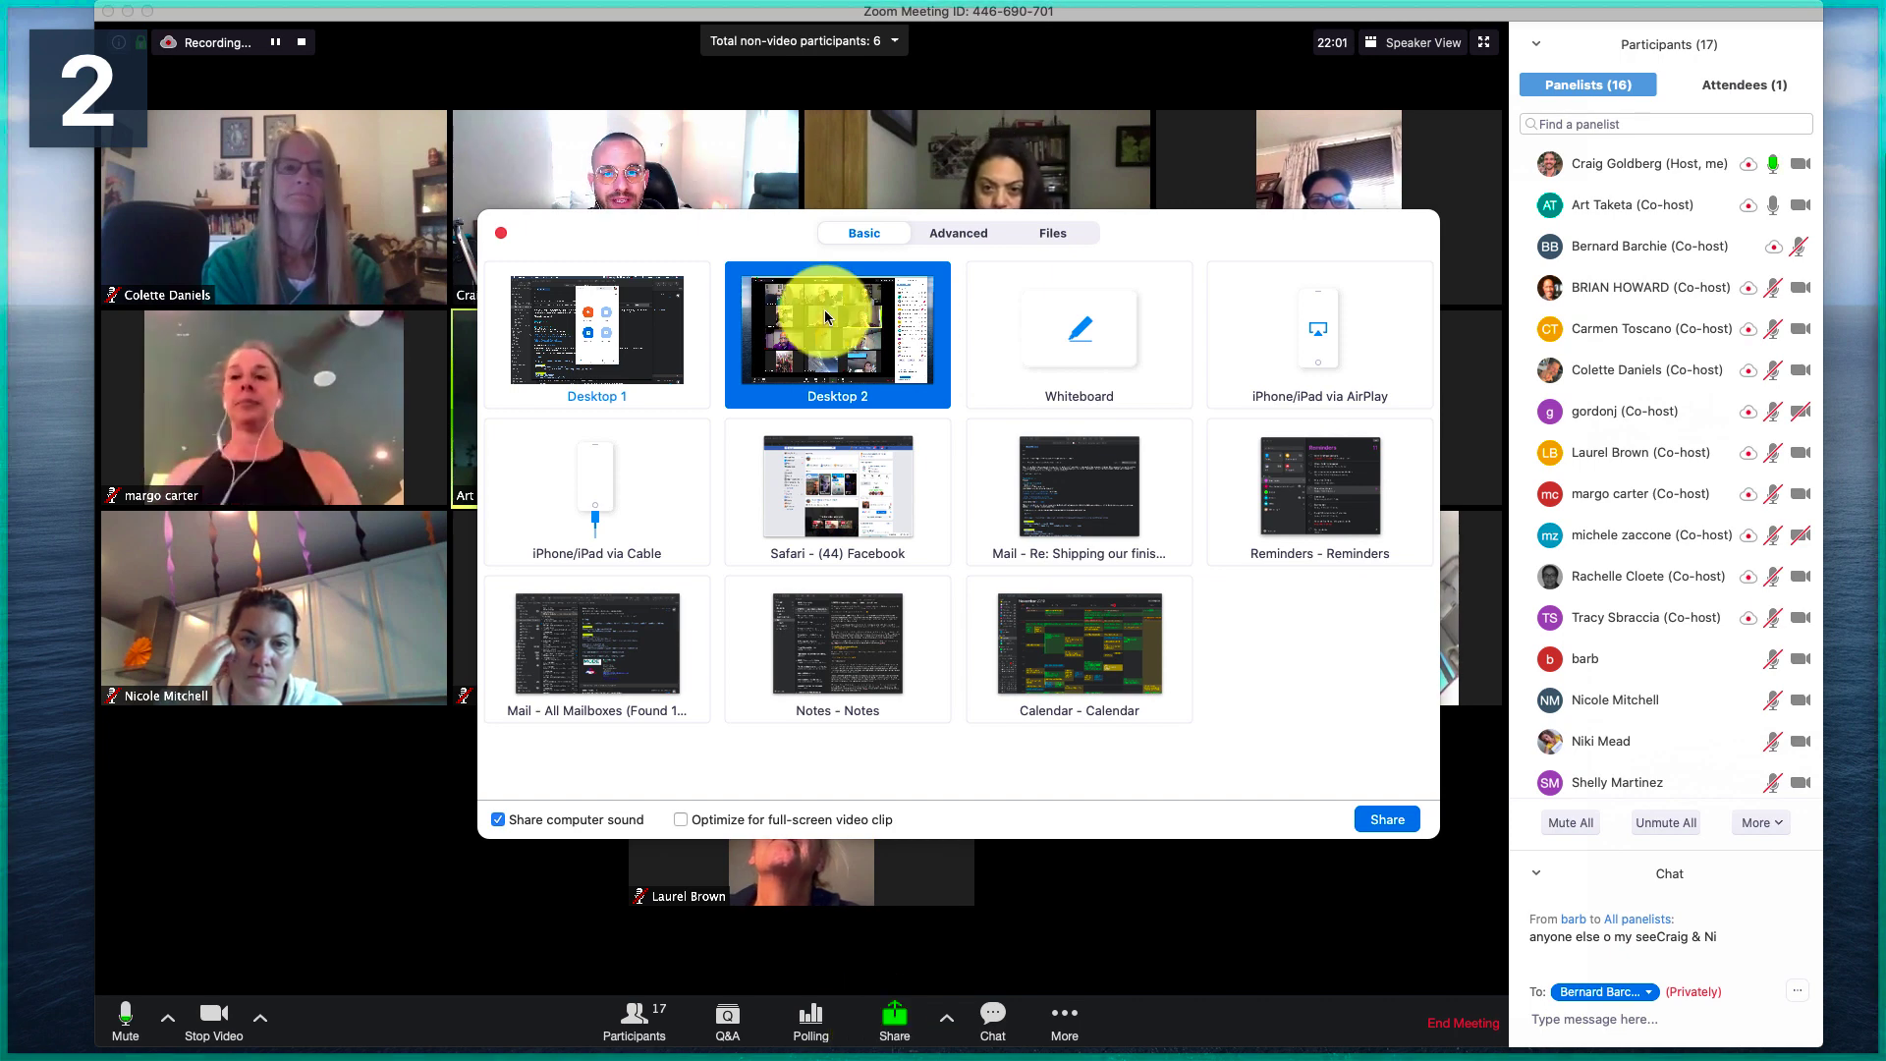
left_click(1388, 820)
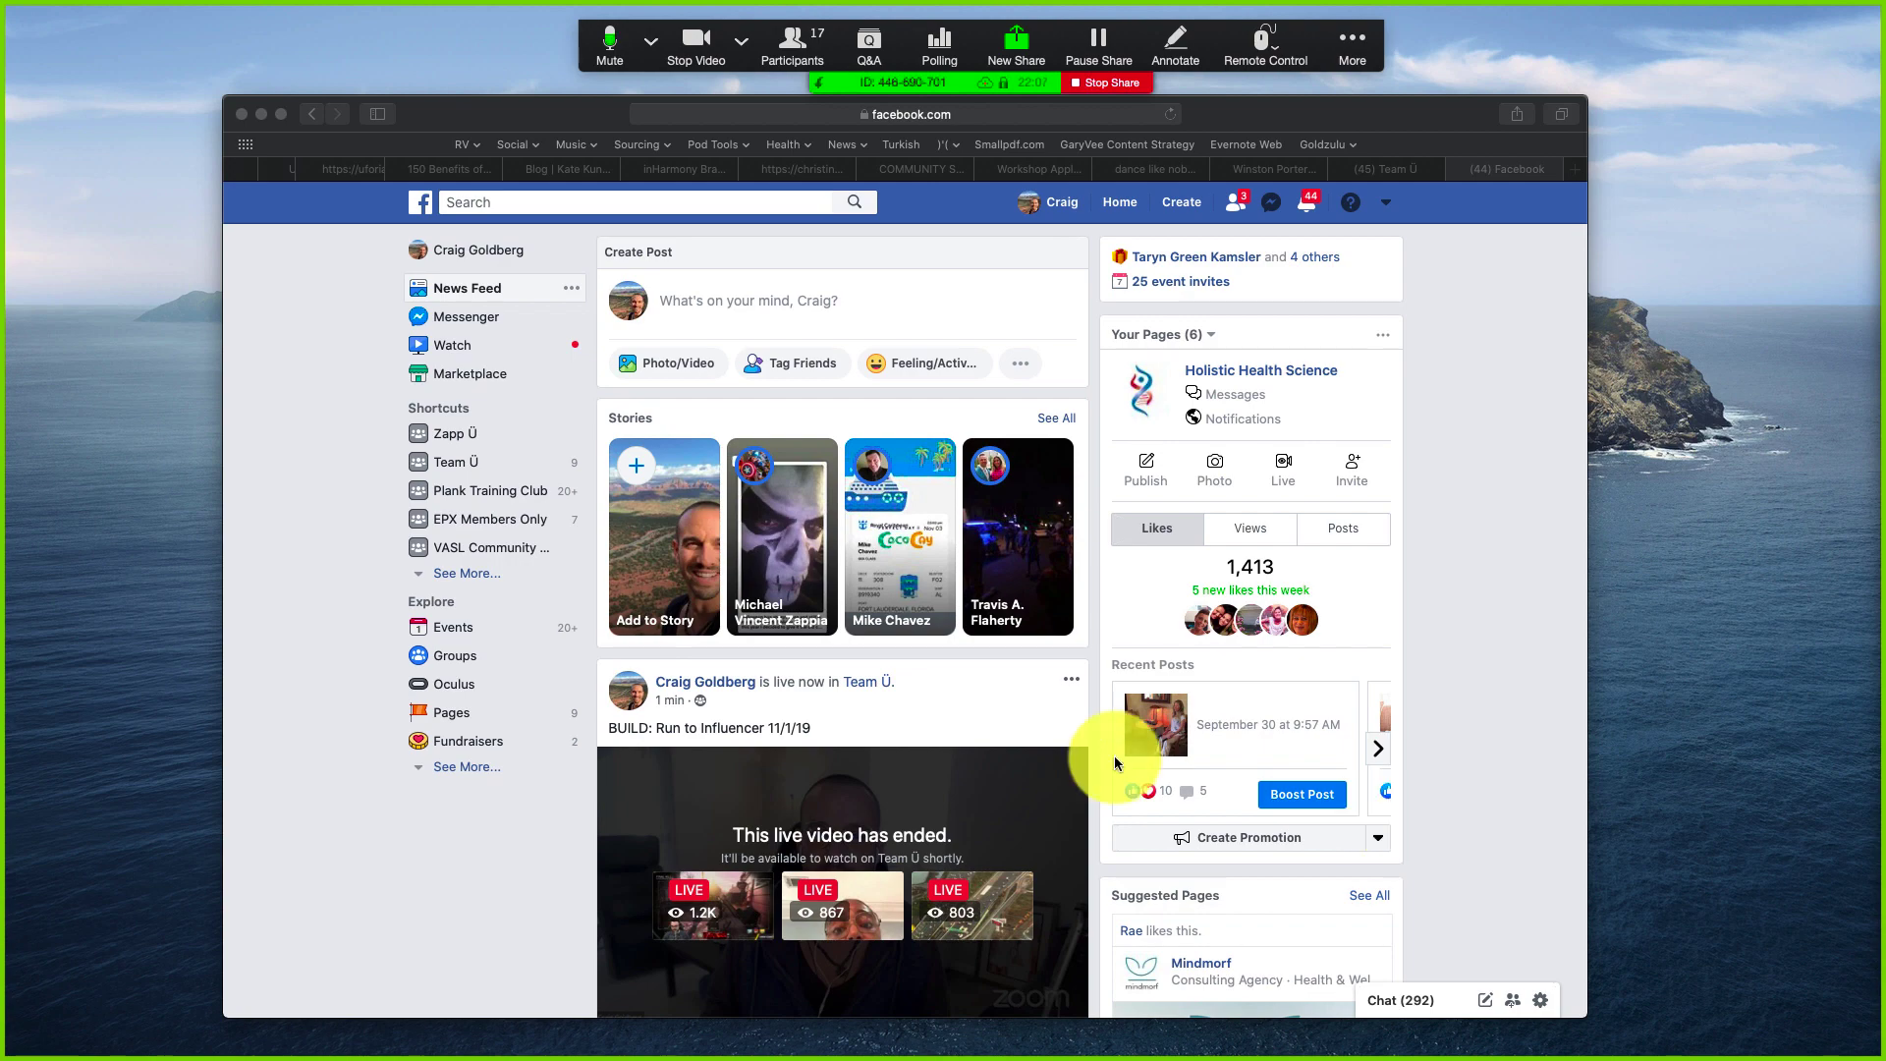
- Minimize the browser window on the shared desktop, and dismiss the new share selection without choosing another source
left_click(260, 116)
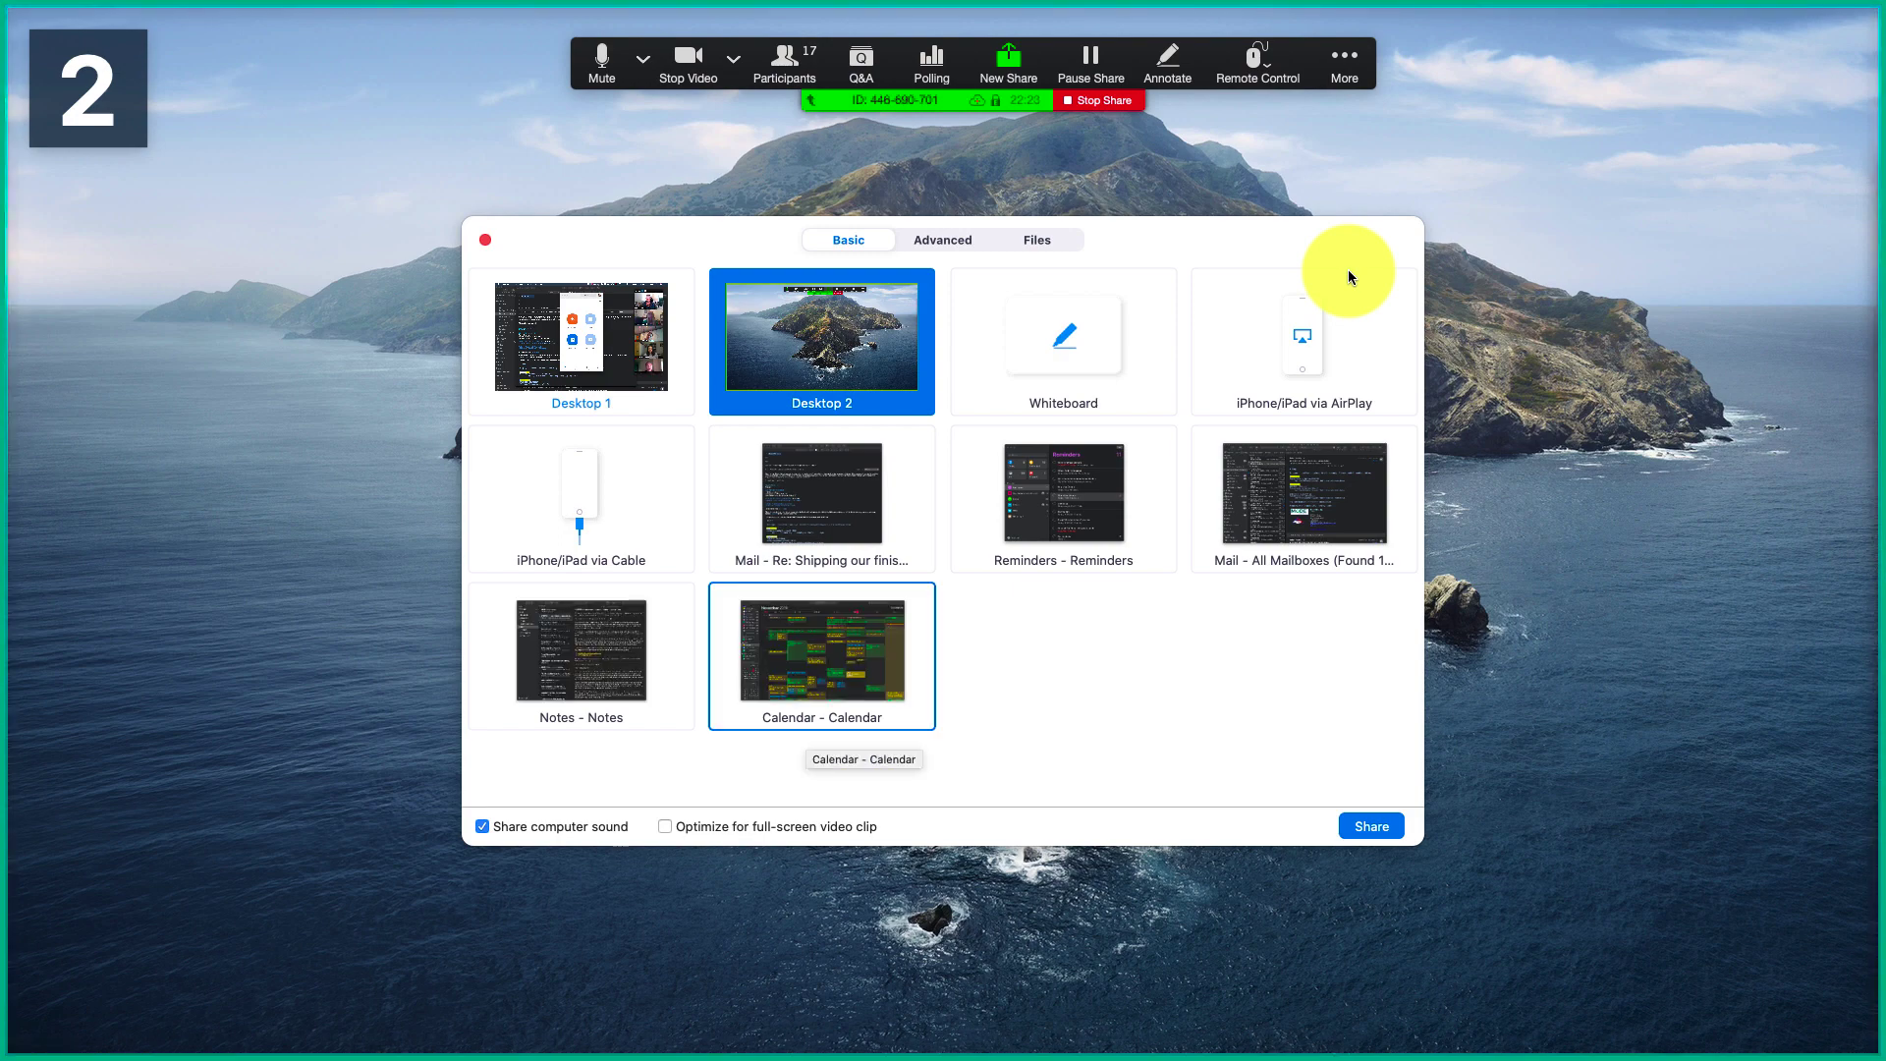
left_click(487, 240)
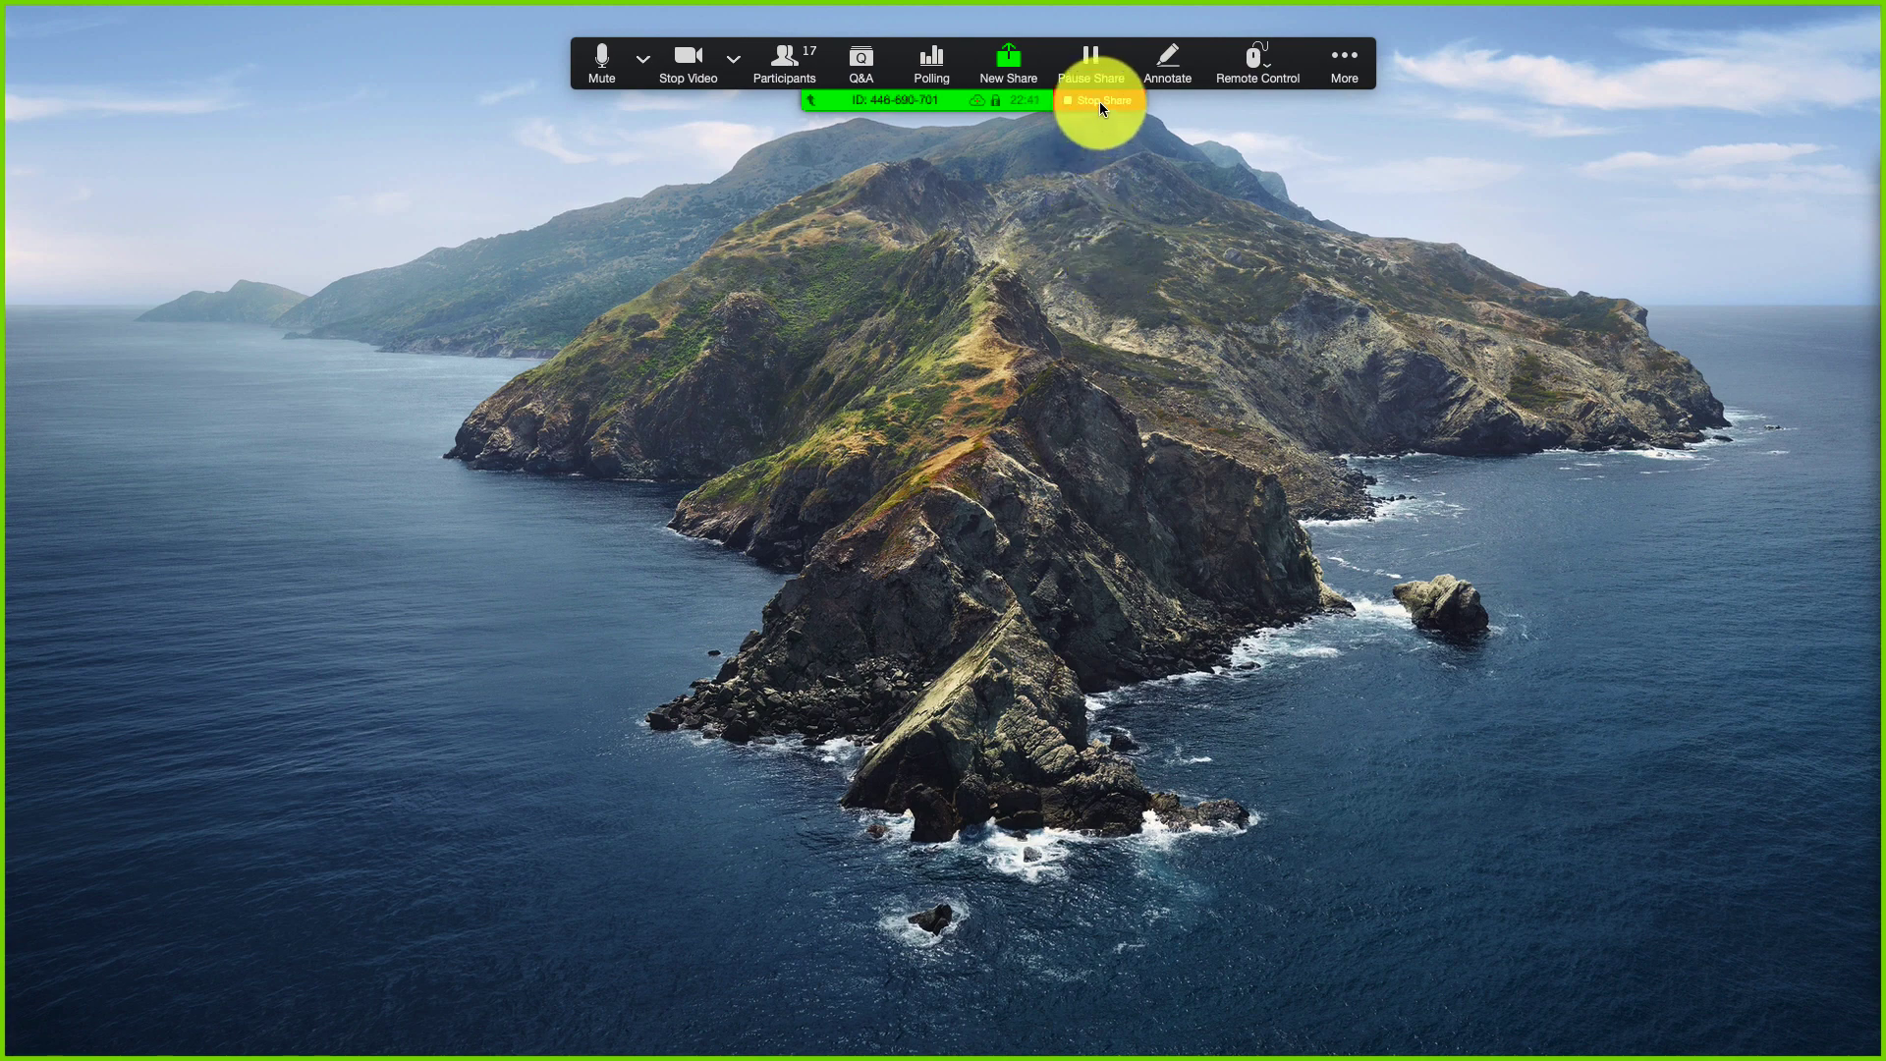
- Open the annotation tools and draw a looping freehand orange line across the shared desktop
left_click(1175, 63)
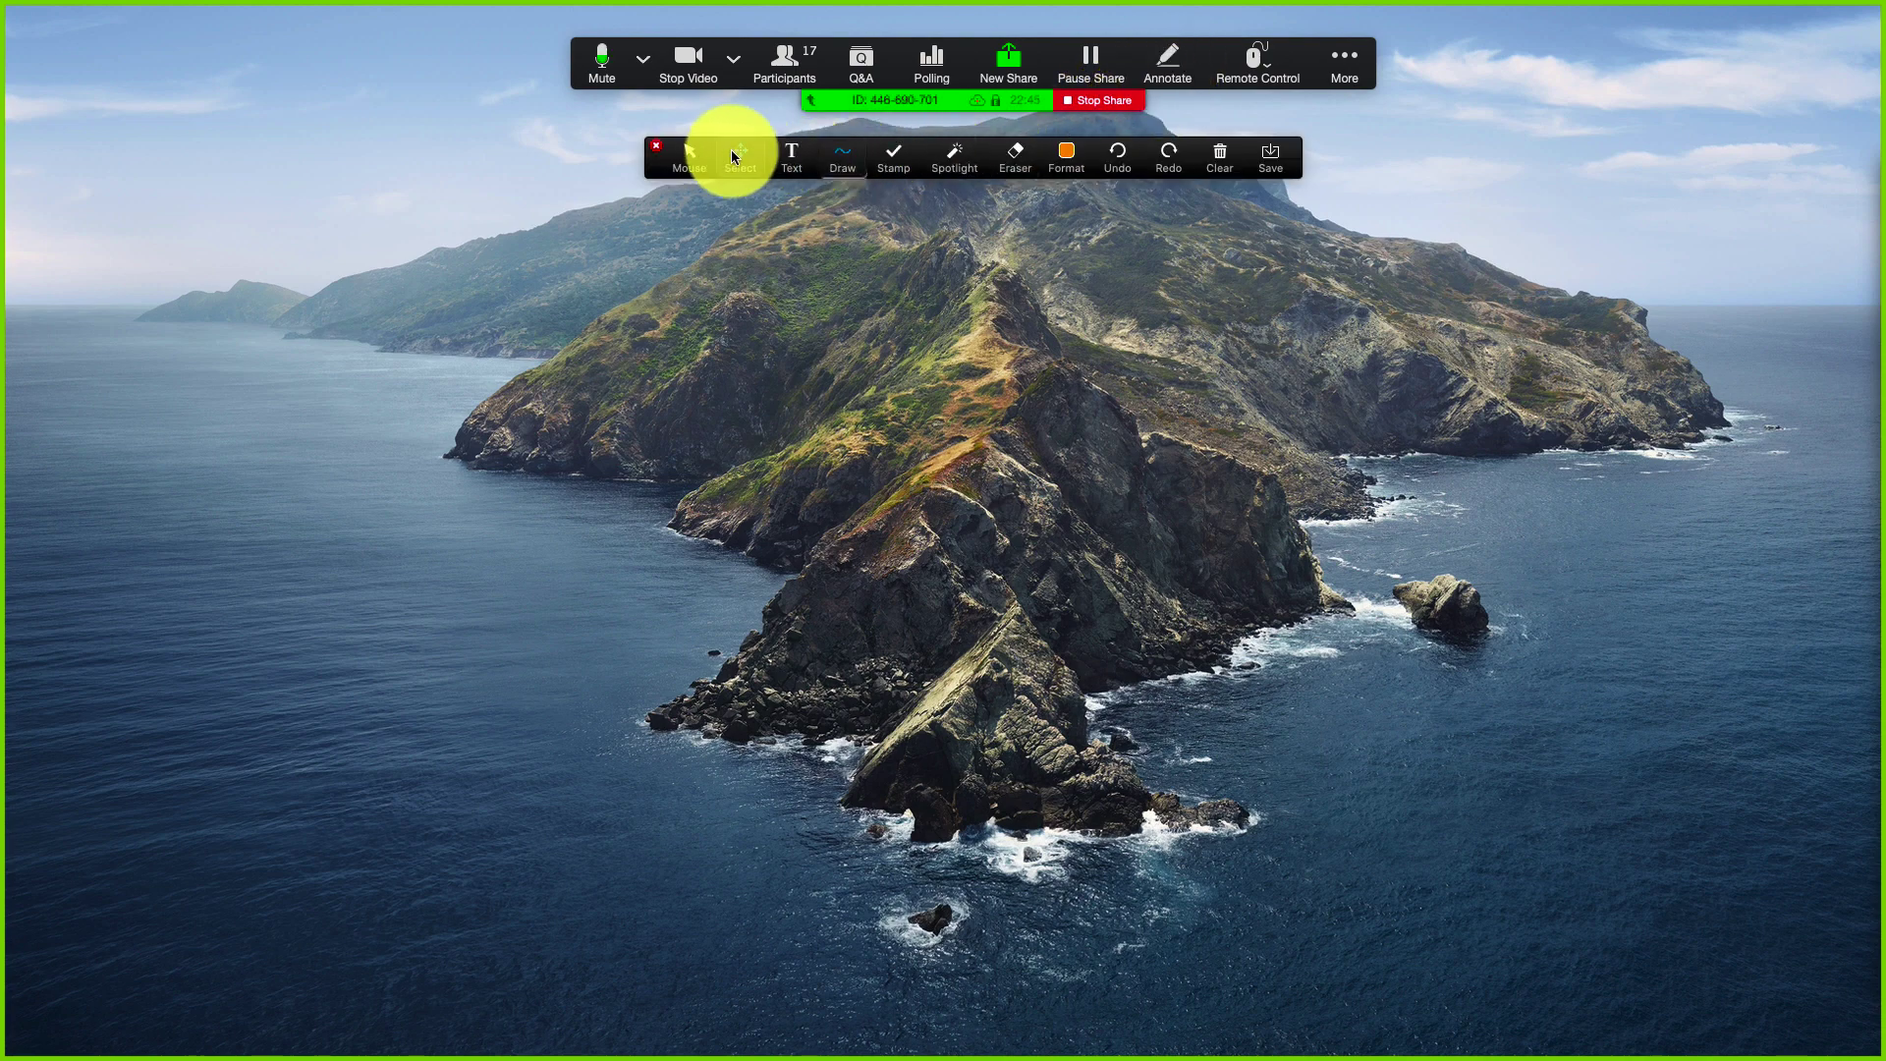
left_click(692, 152)
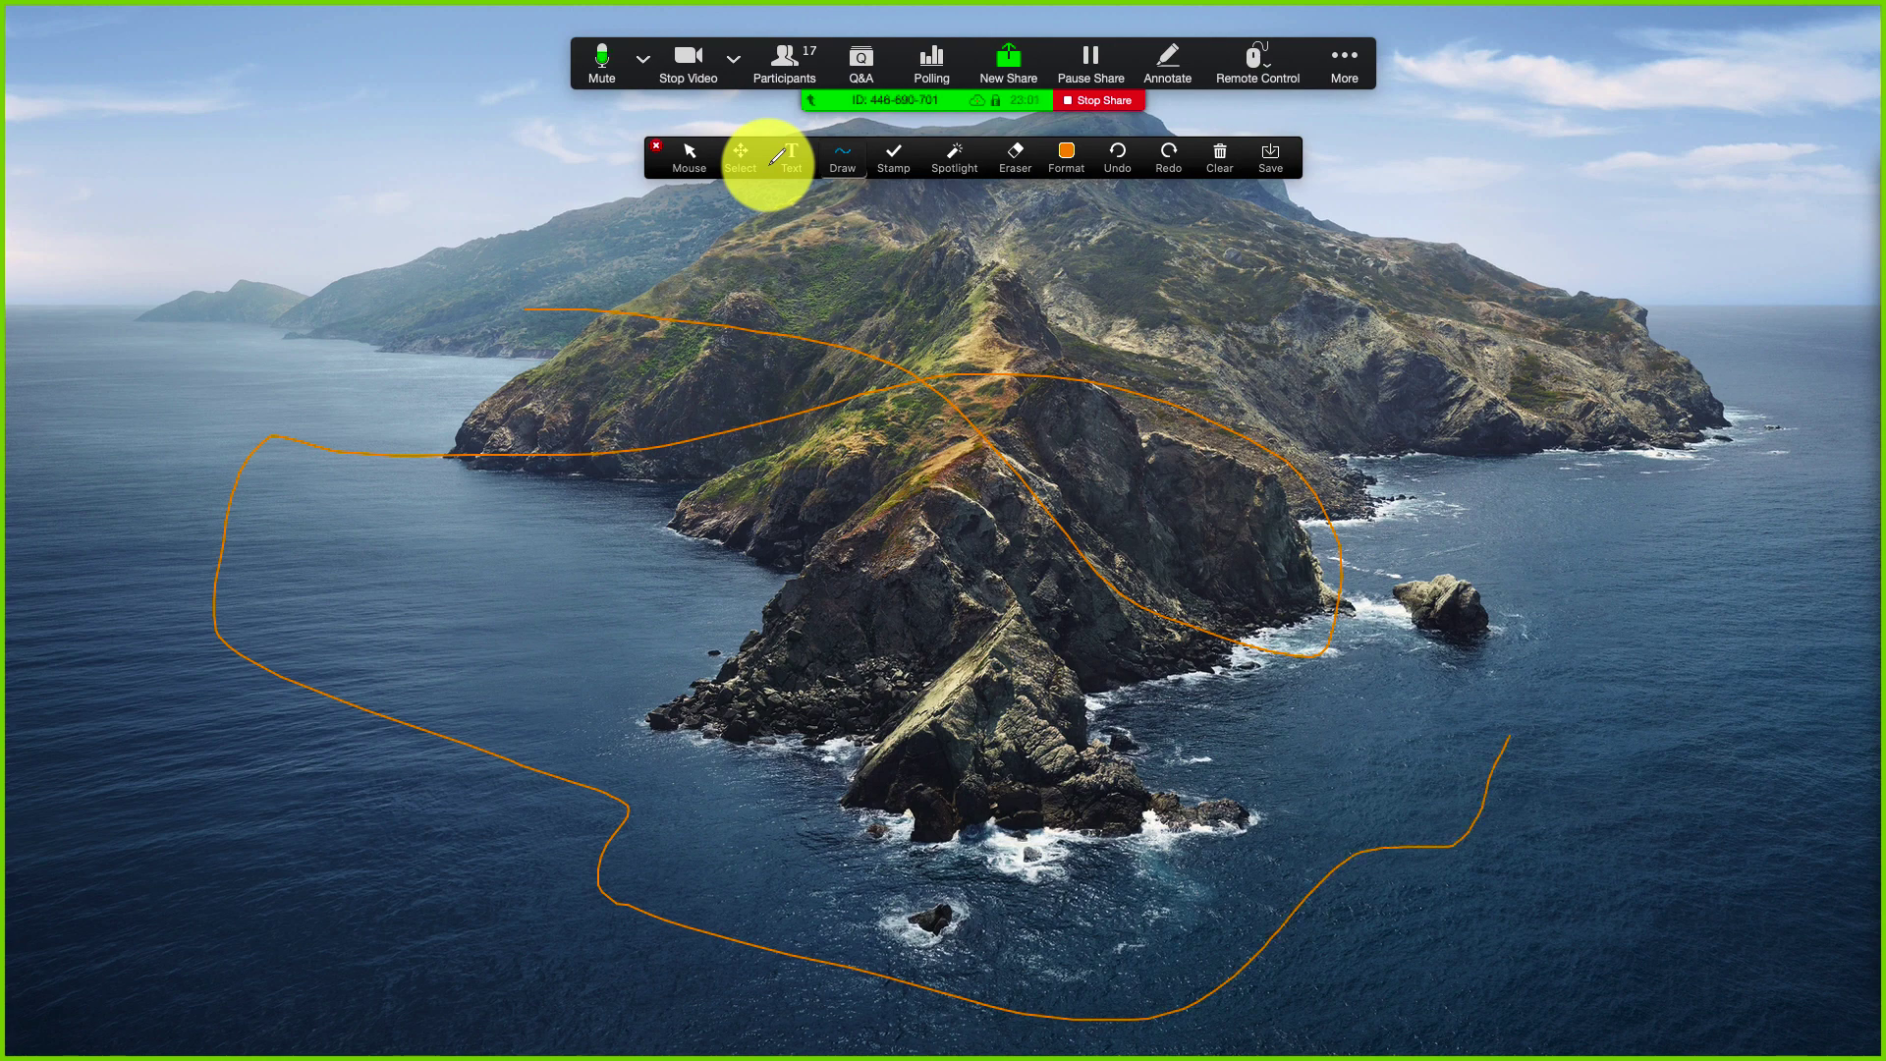
- Place eight red heart stamps around the shared desktop and close the annotation tools
left_click(884, 155)
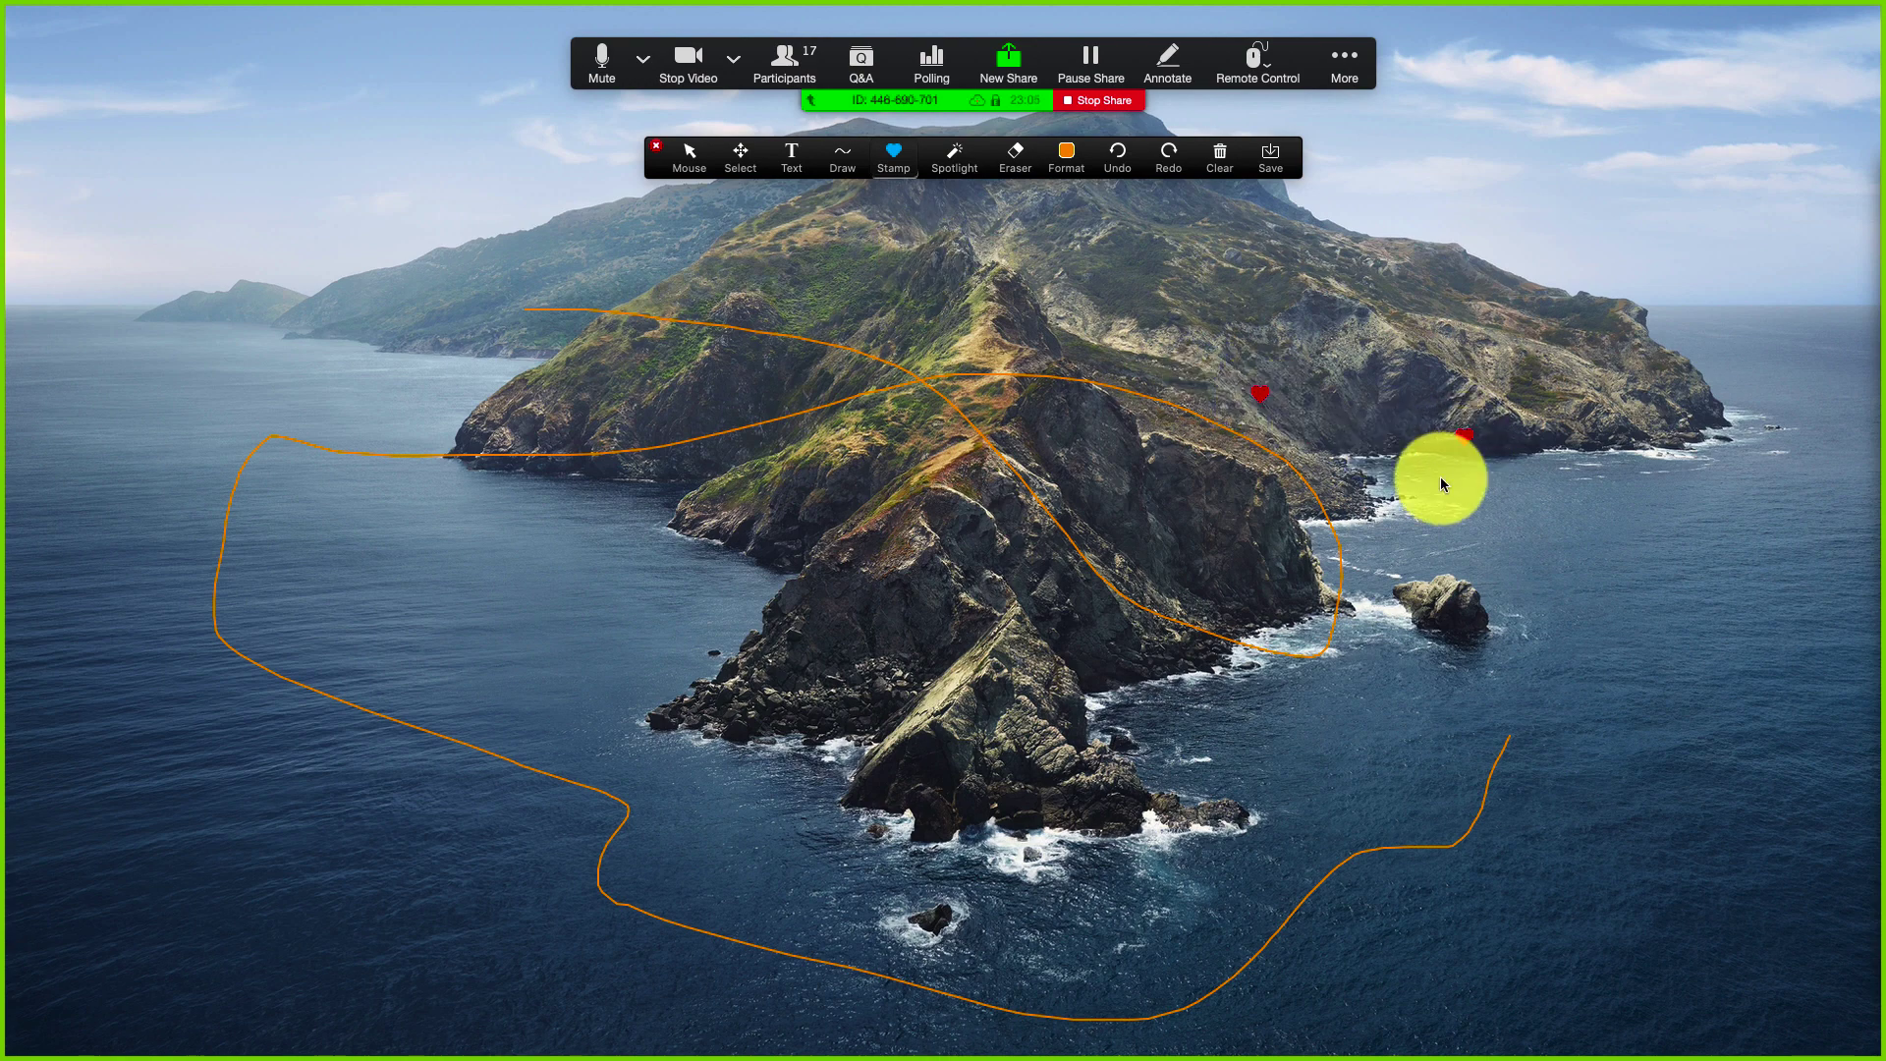
left_click(1167, 623)
left_click(685, 620)
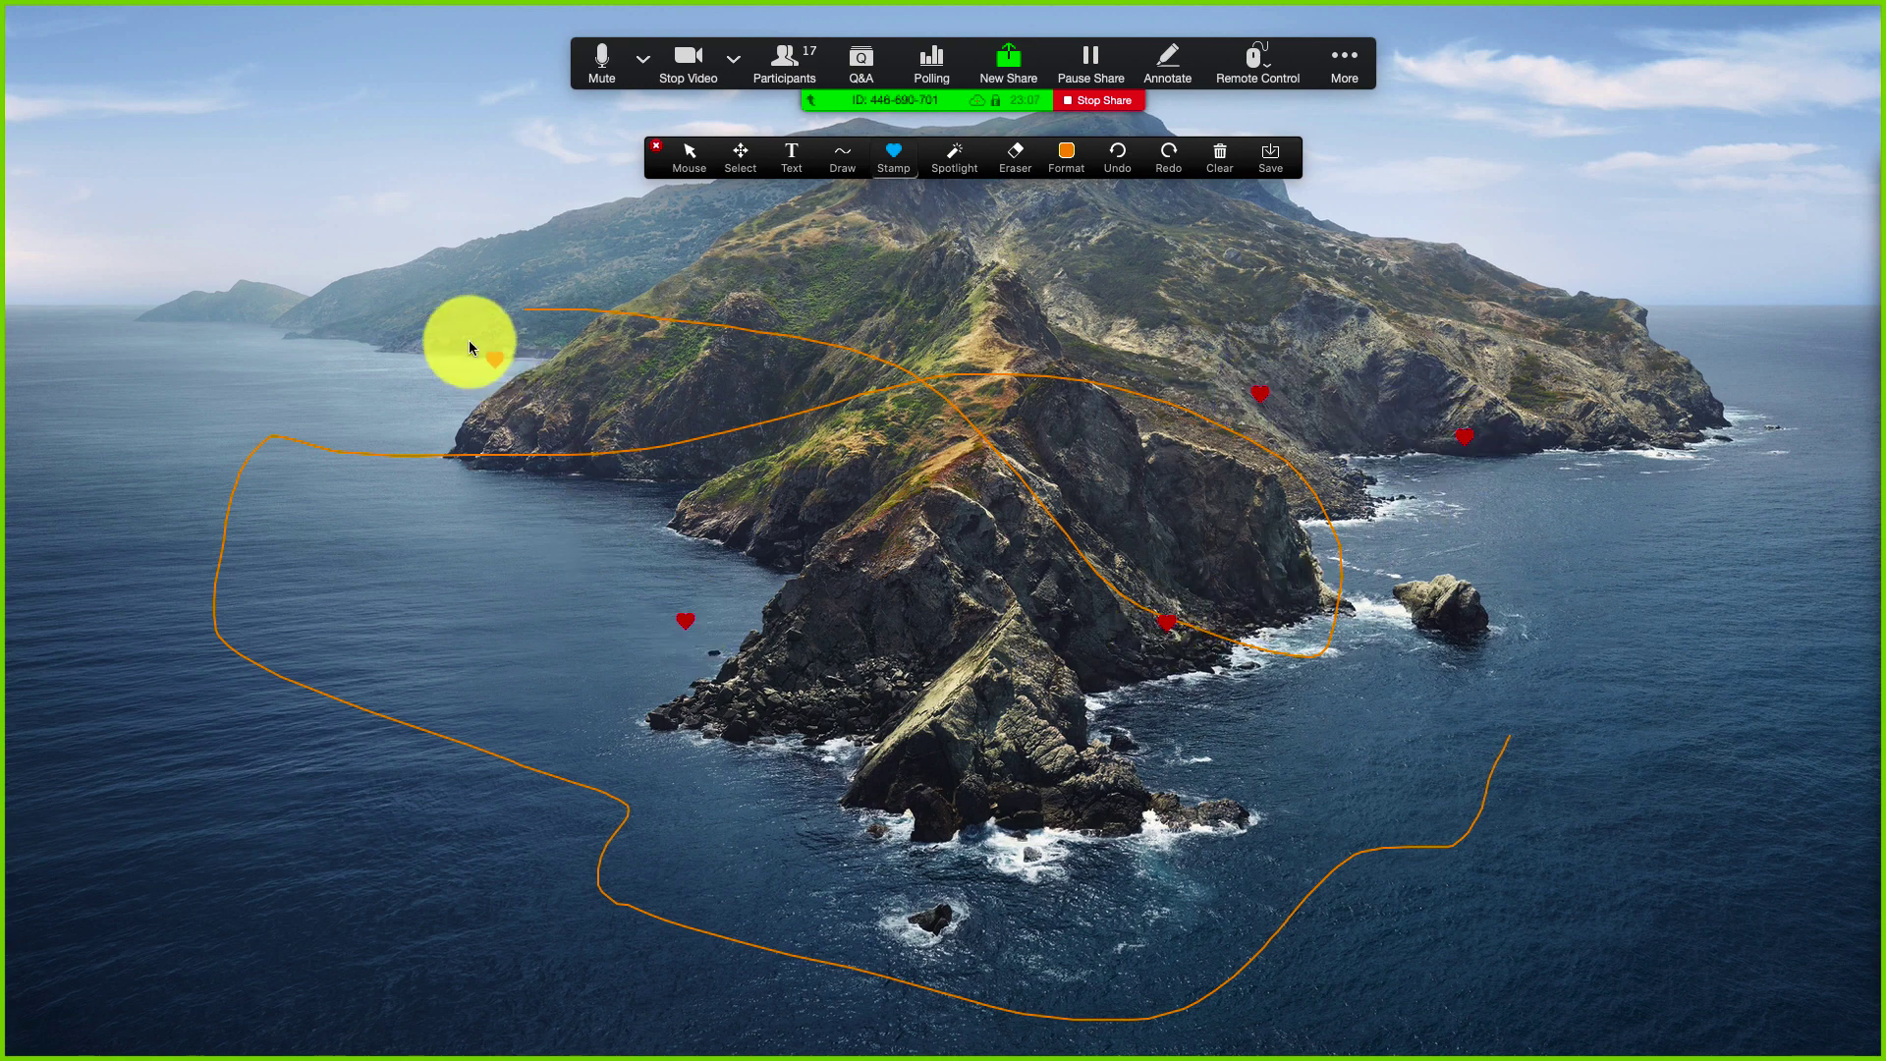
left_click(495, 360)
left_click(289, 185)
left_click(160, 95)
left_click(329, 79)
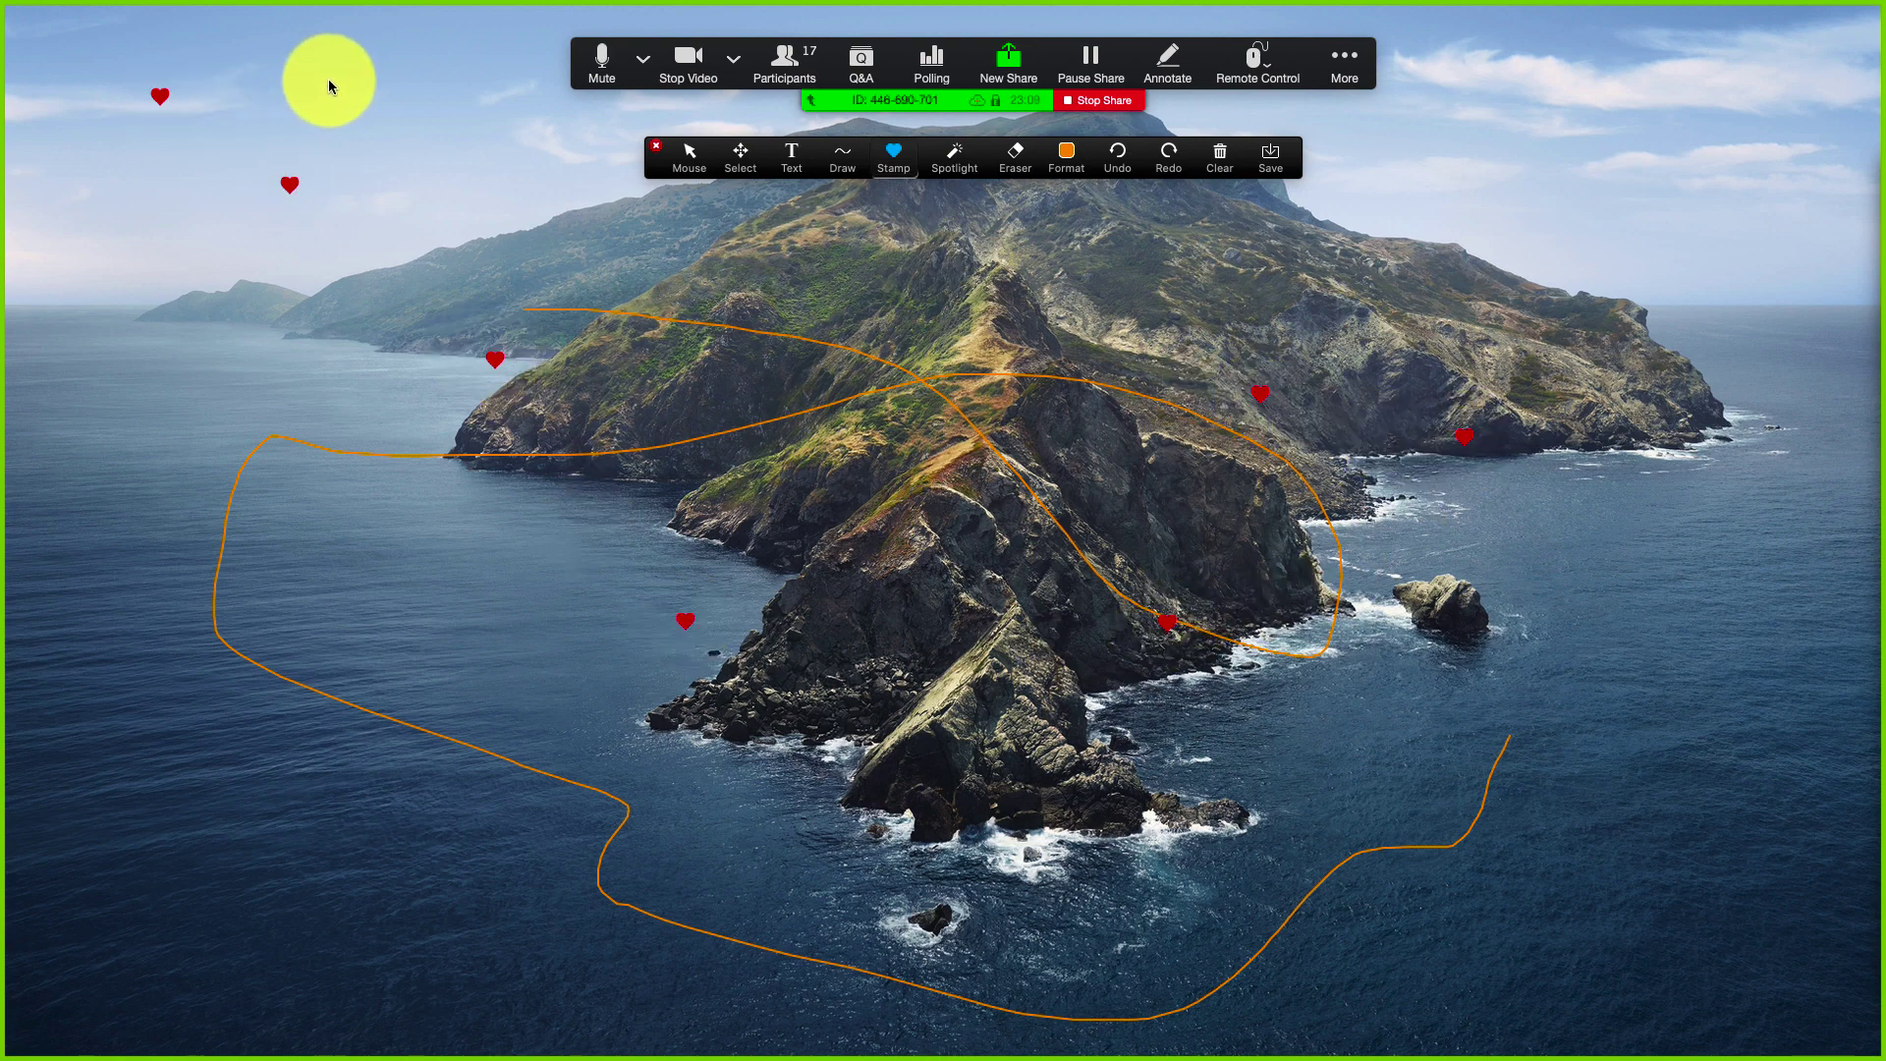
left_click(656, 149)
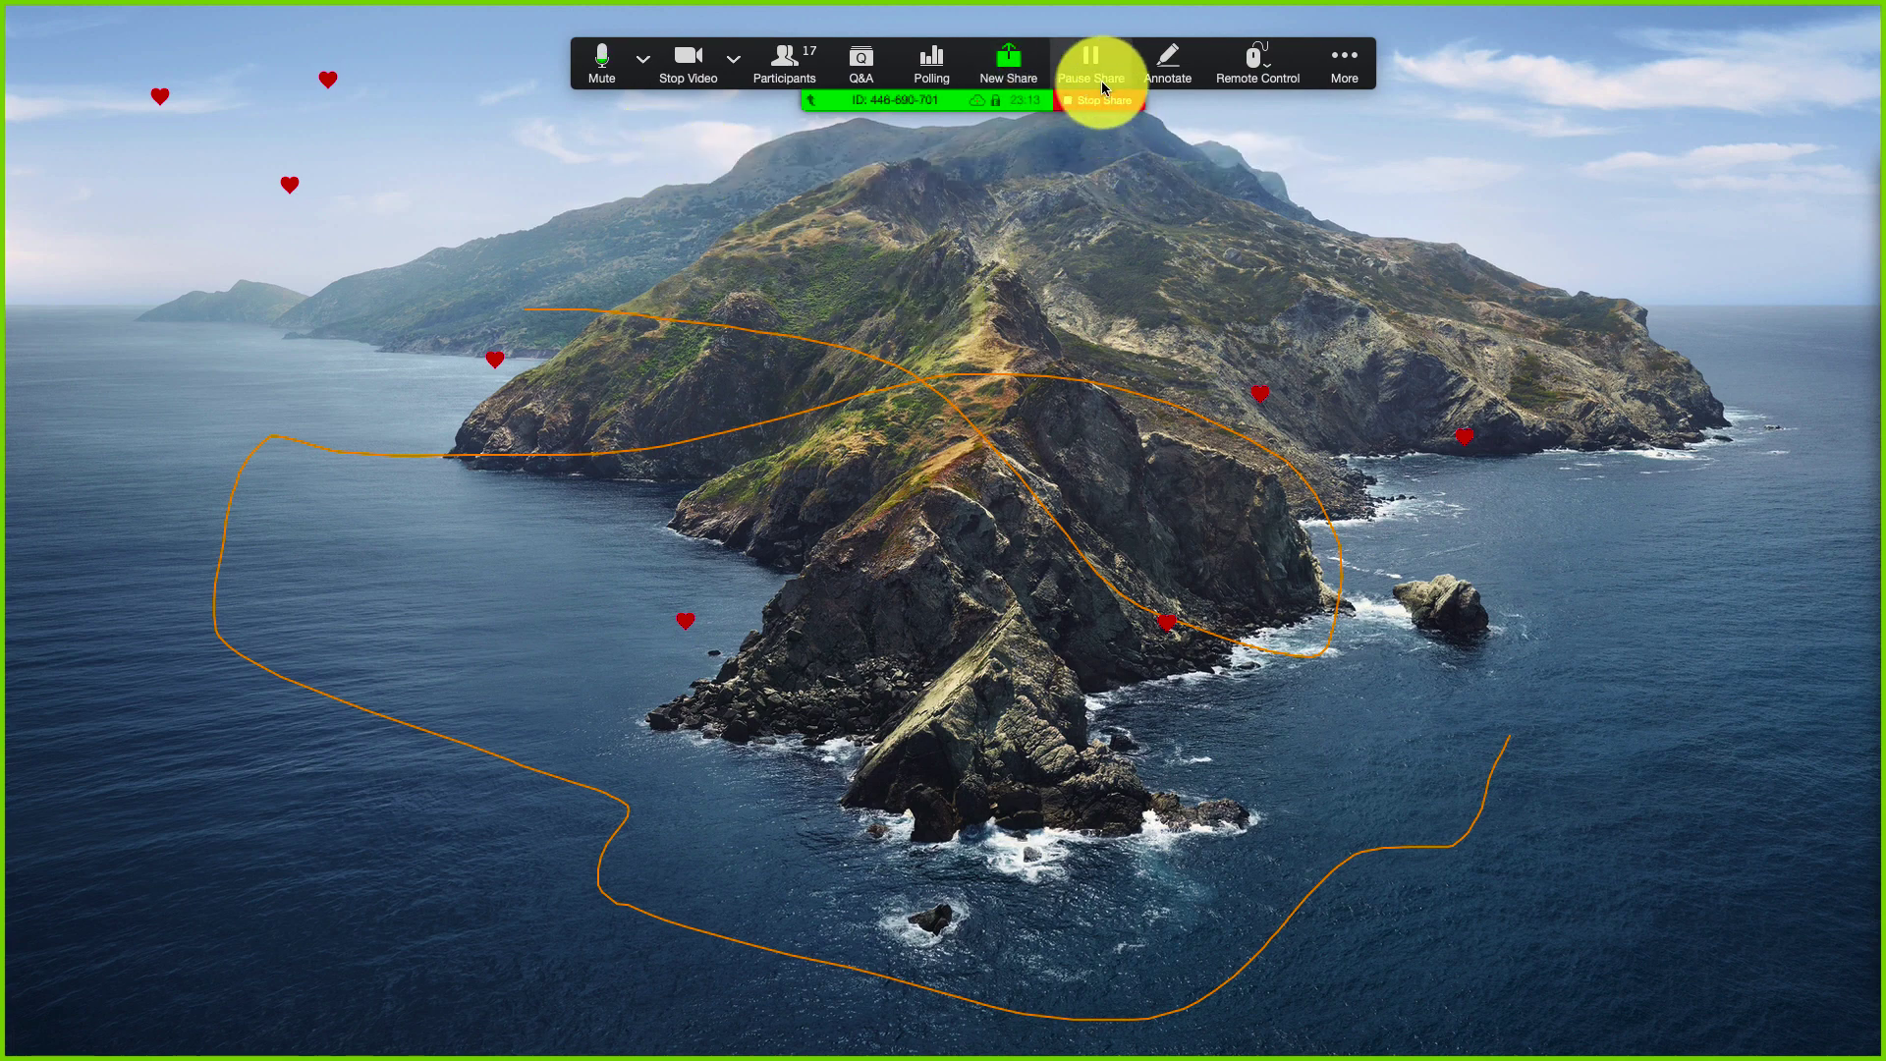
- Clear all drawings from the shared desktop and stop the screen share
left_click(1155, 70)
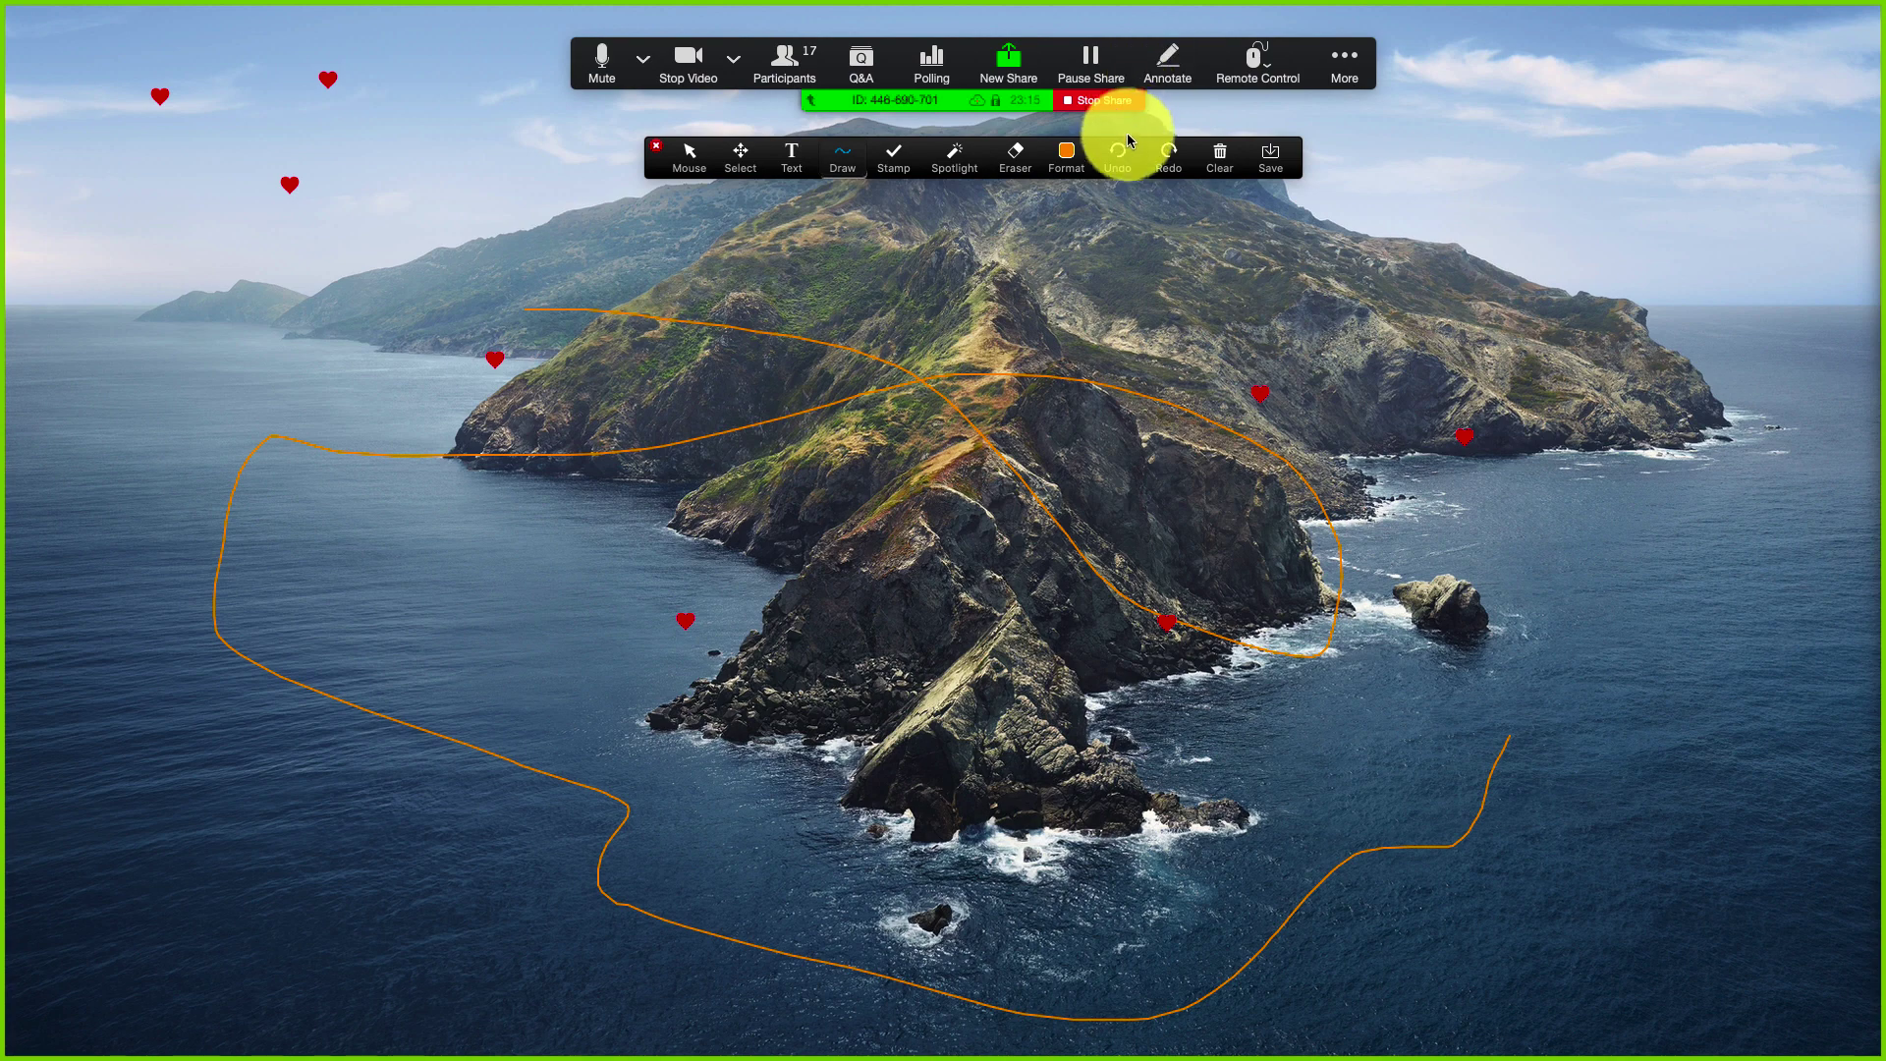
left_click(1218, 158)
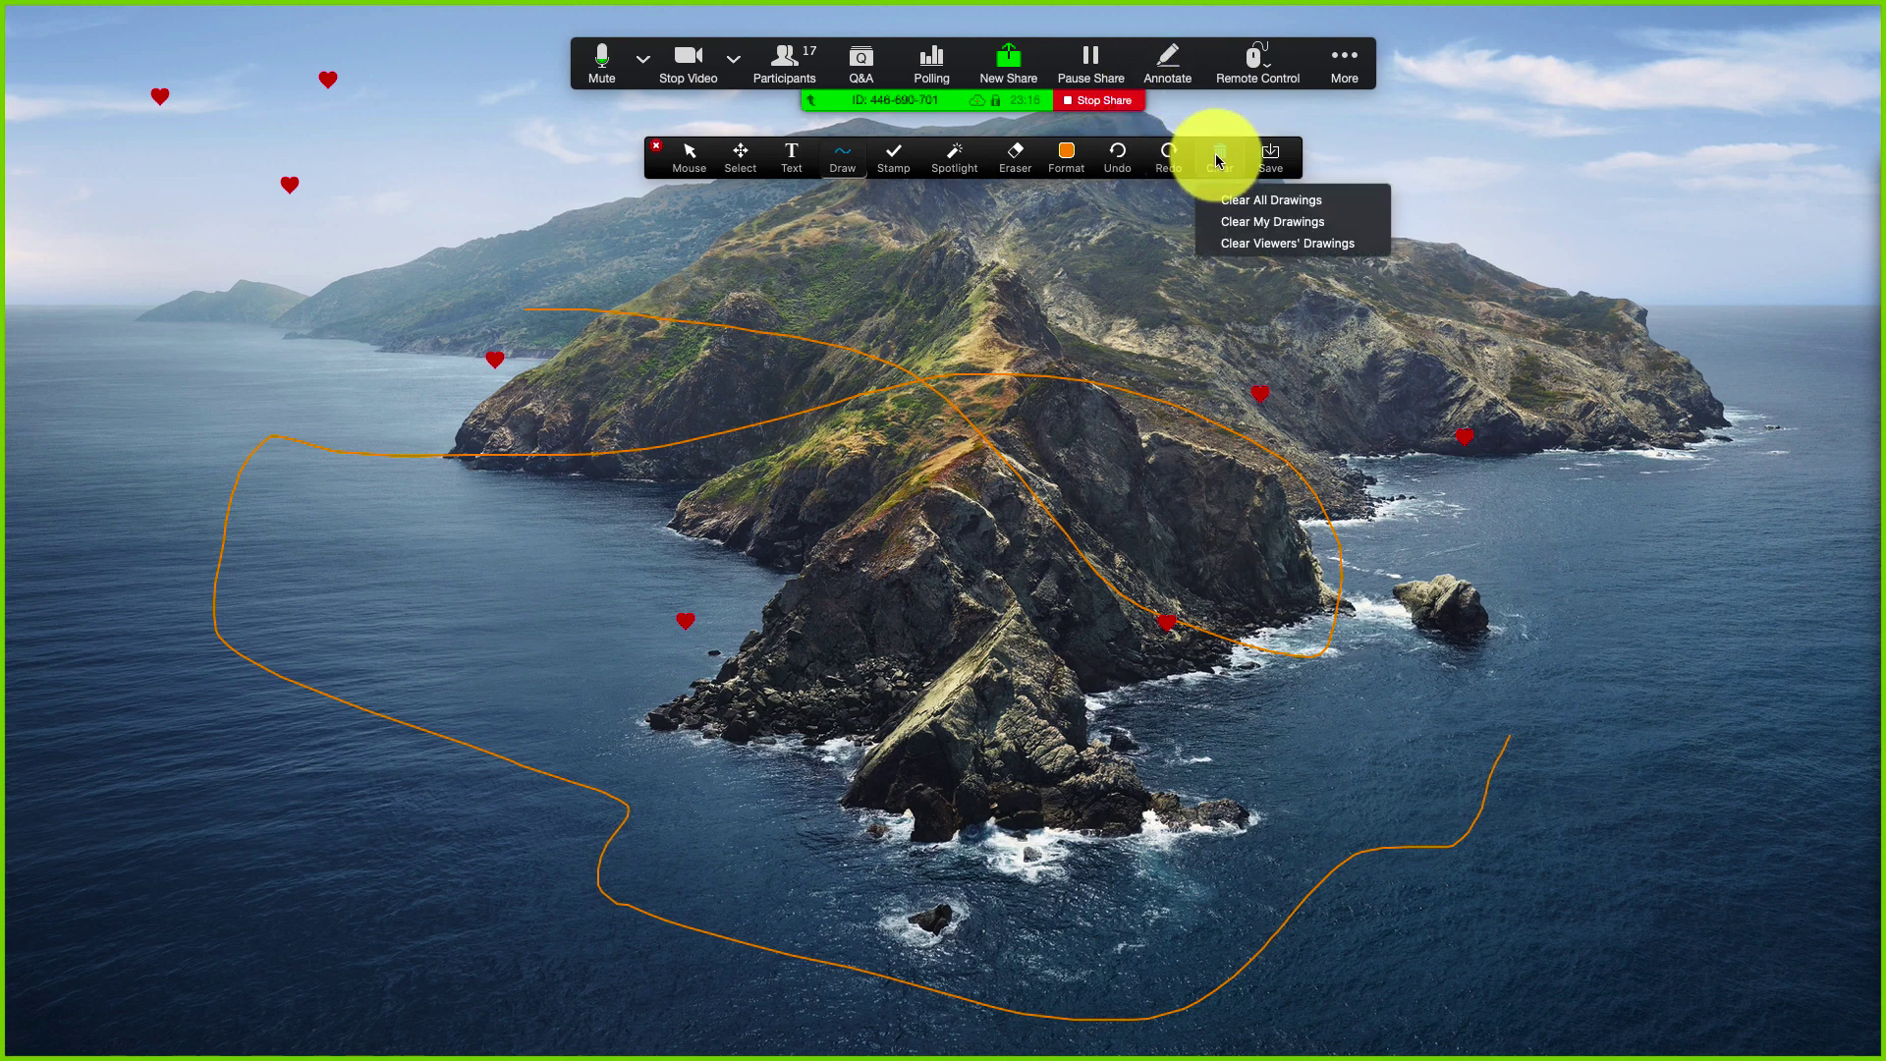
left_click(1248, 200)
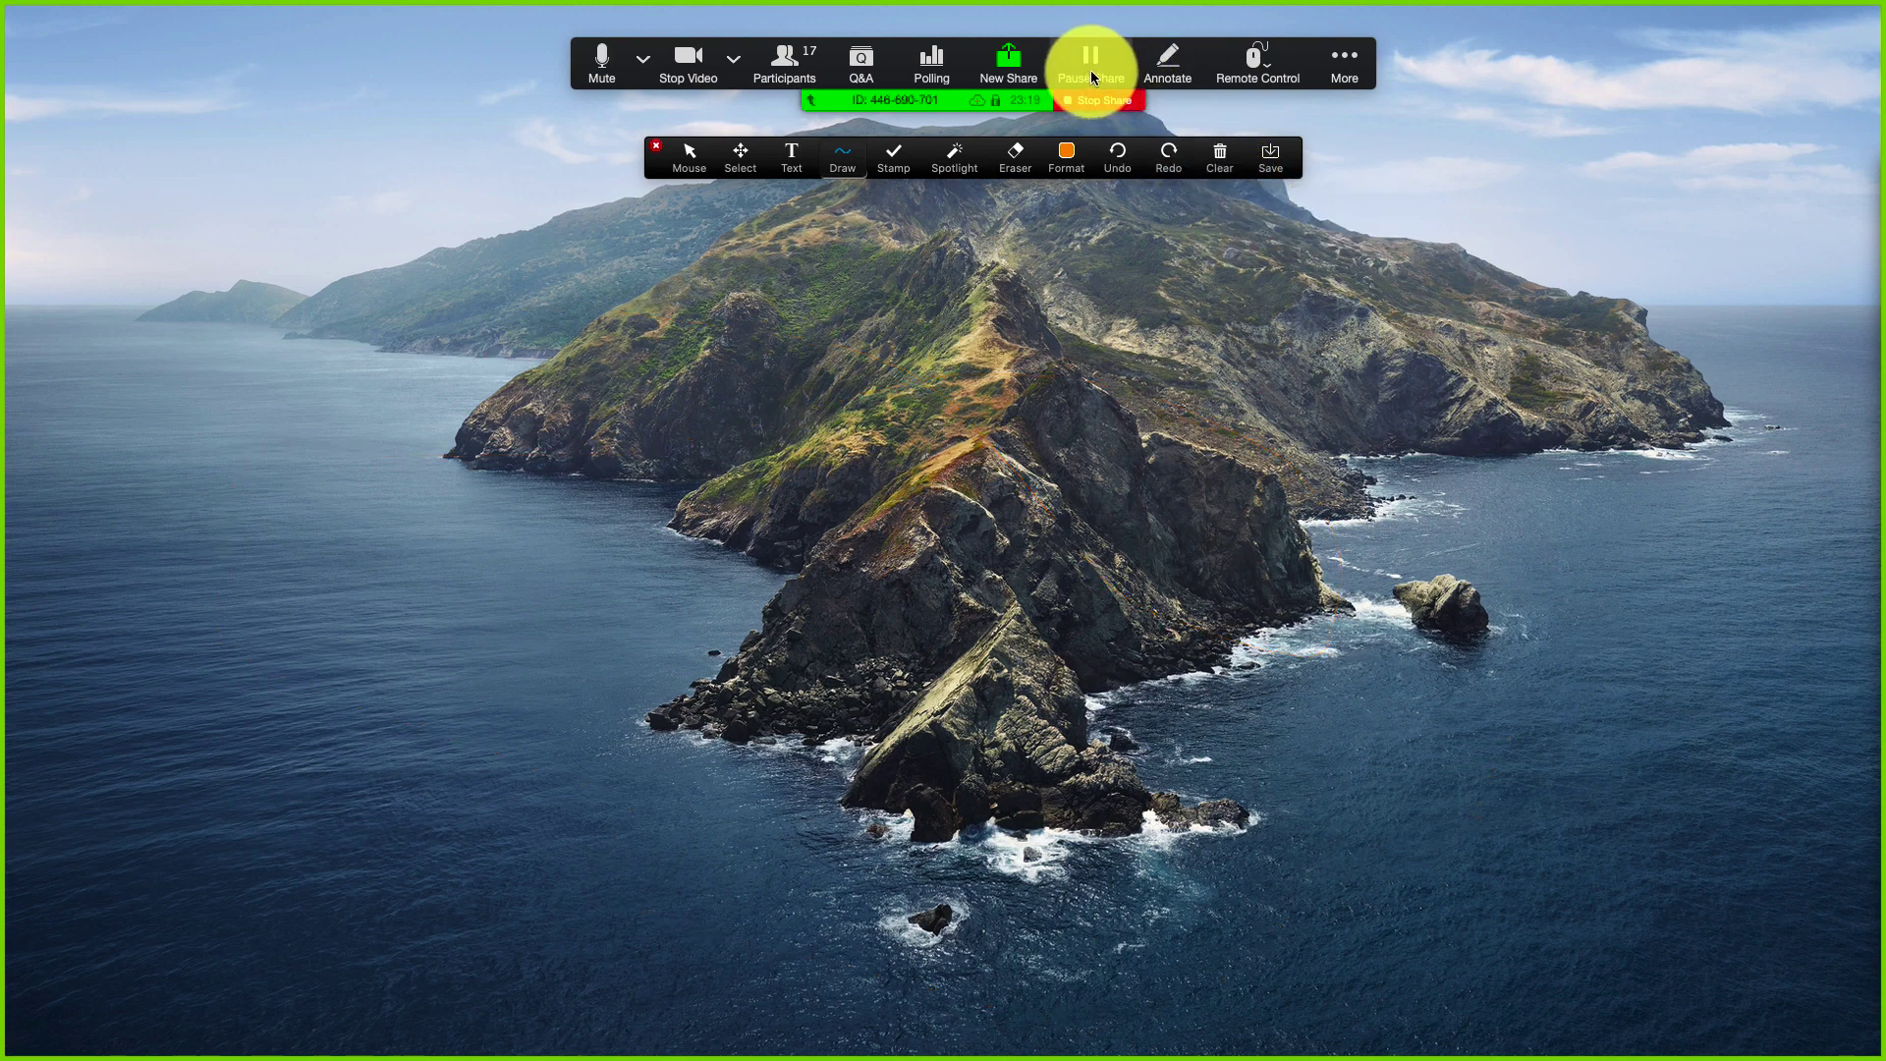
left_click(1095, 95)
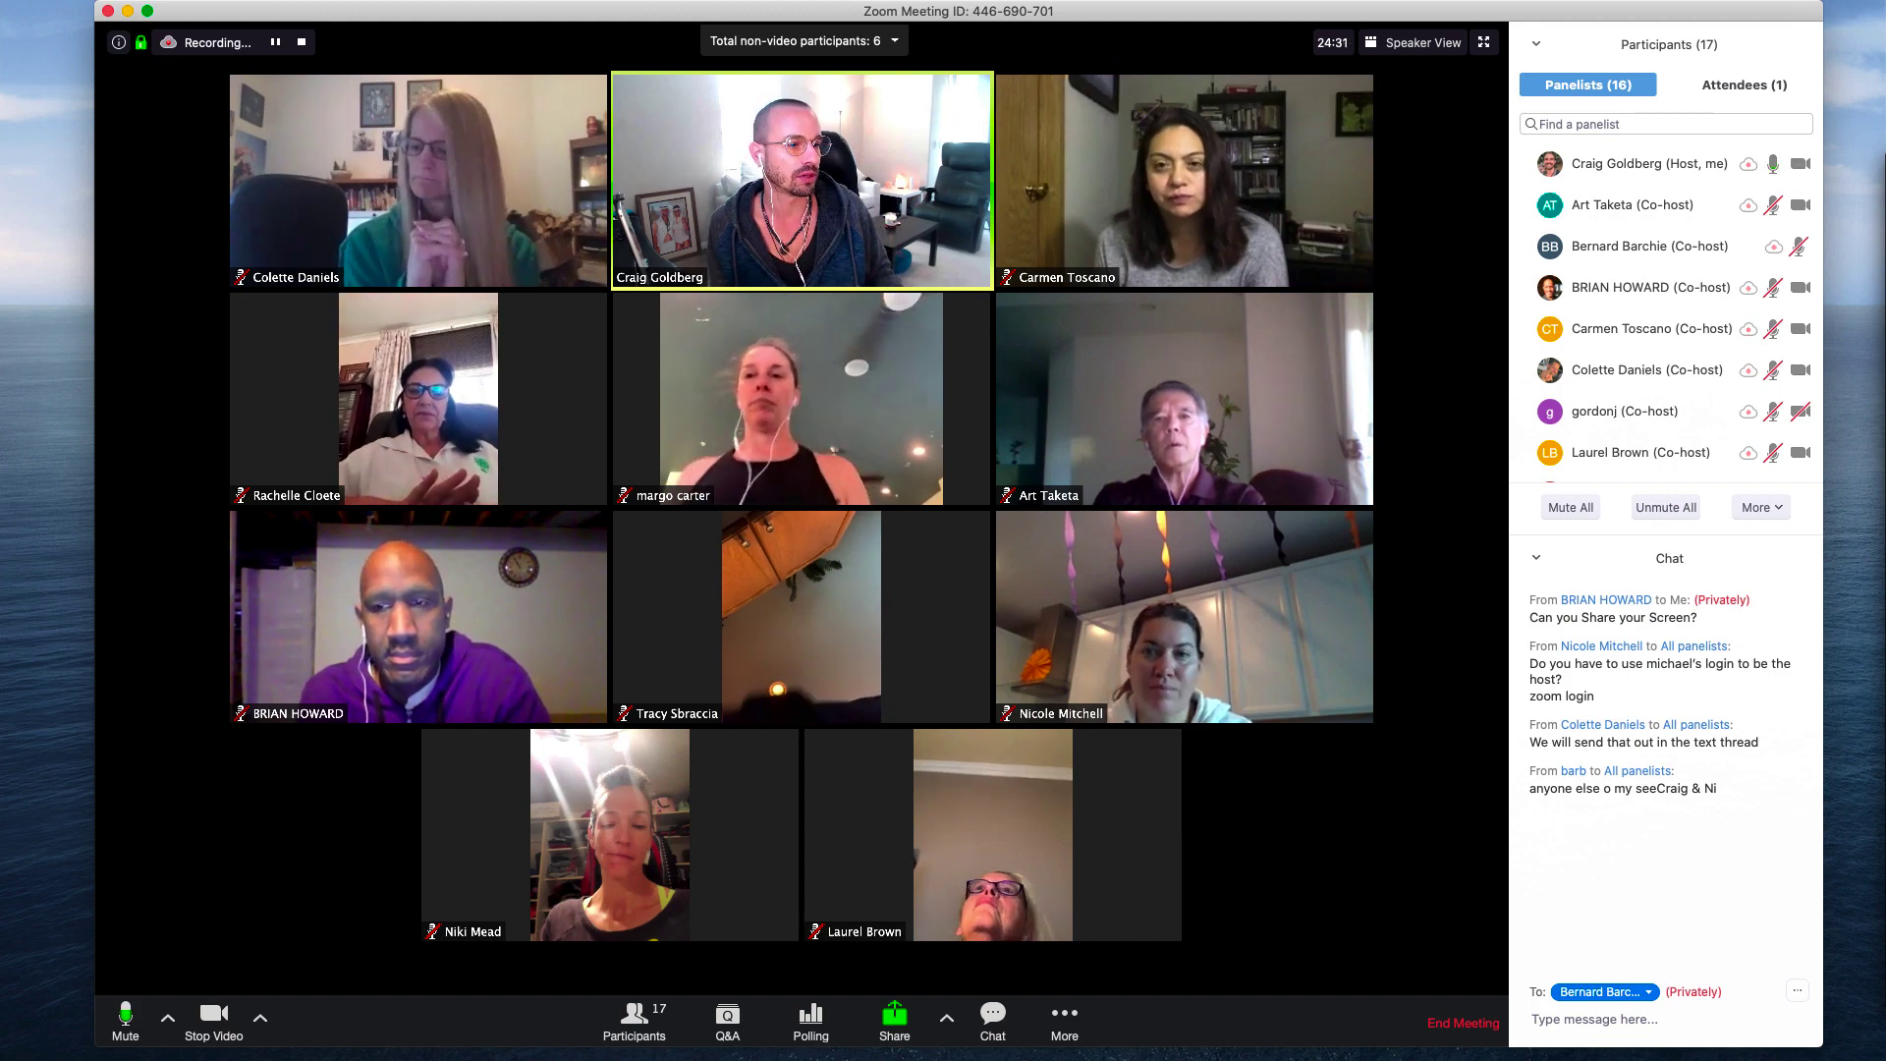
- Switch to the Safari window showing Facebook and open a new empty tab
key("super+Tab")
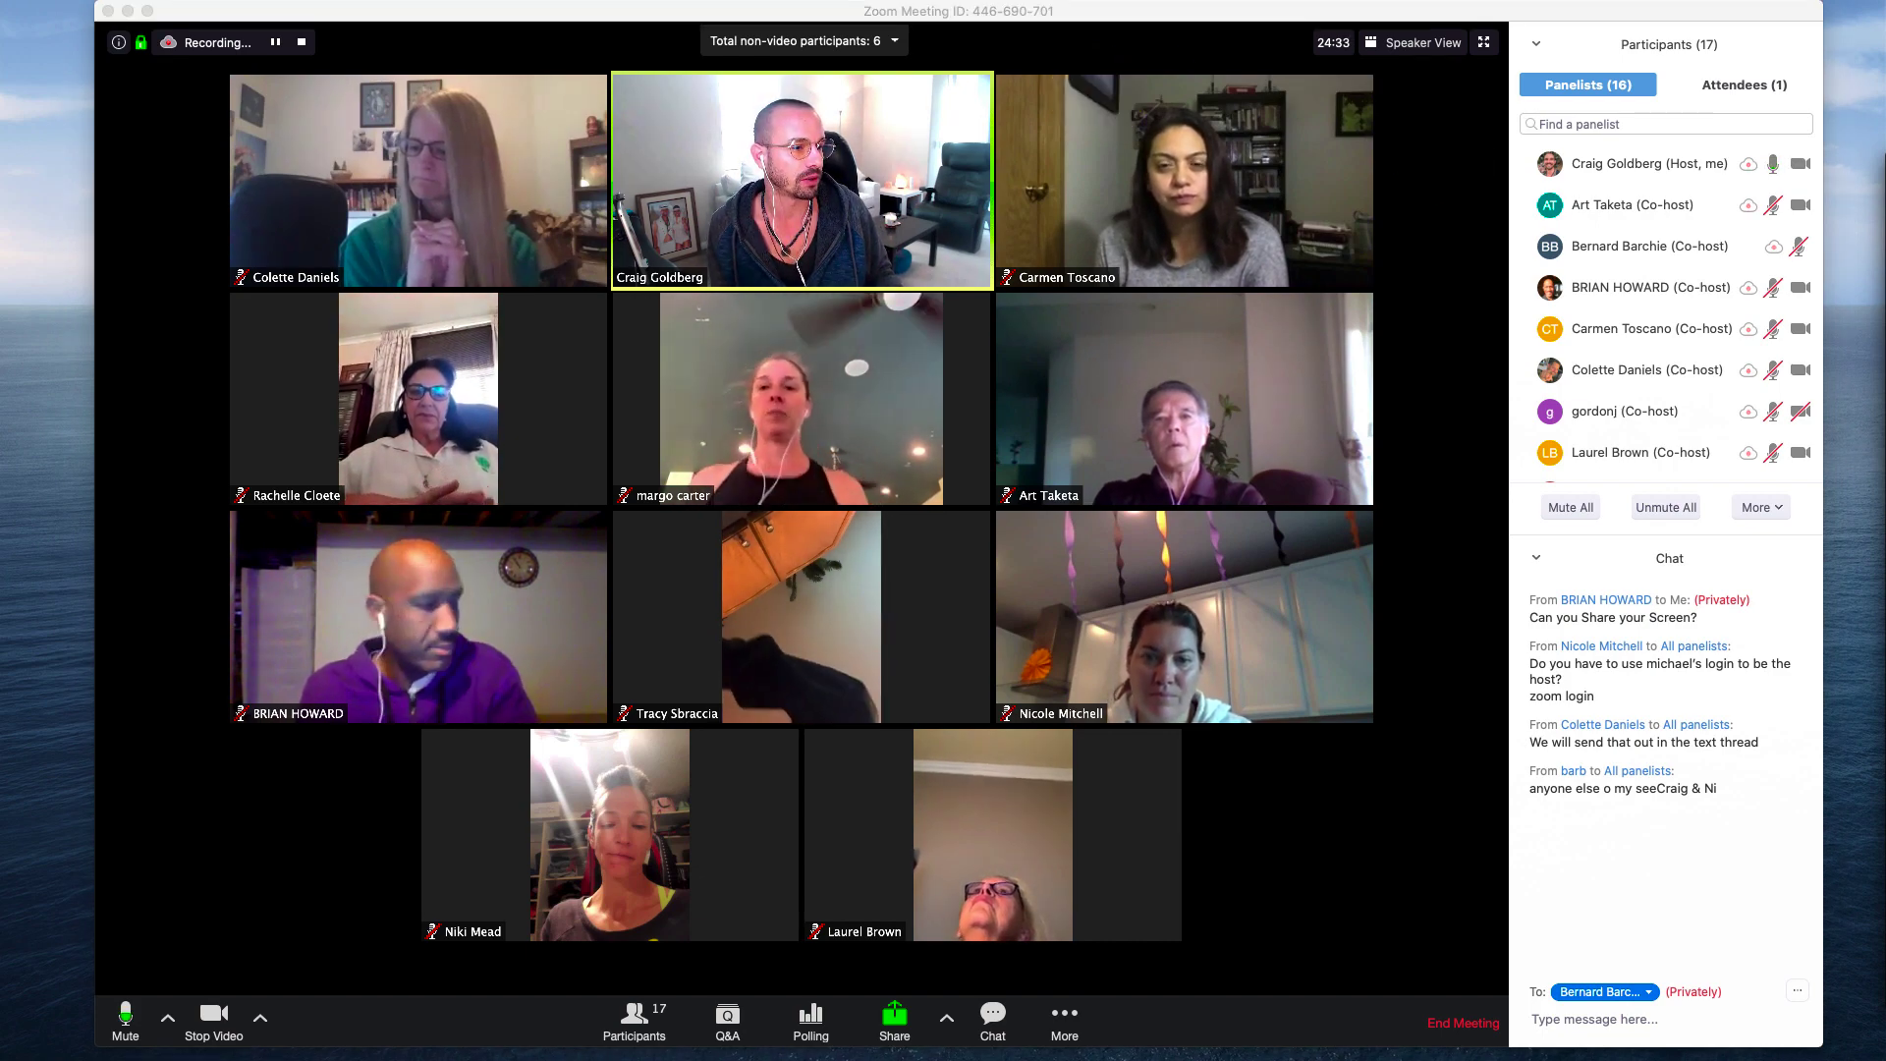
left_click(1285, 366)
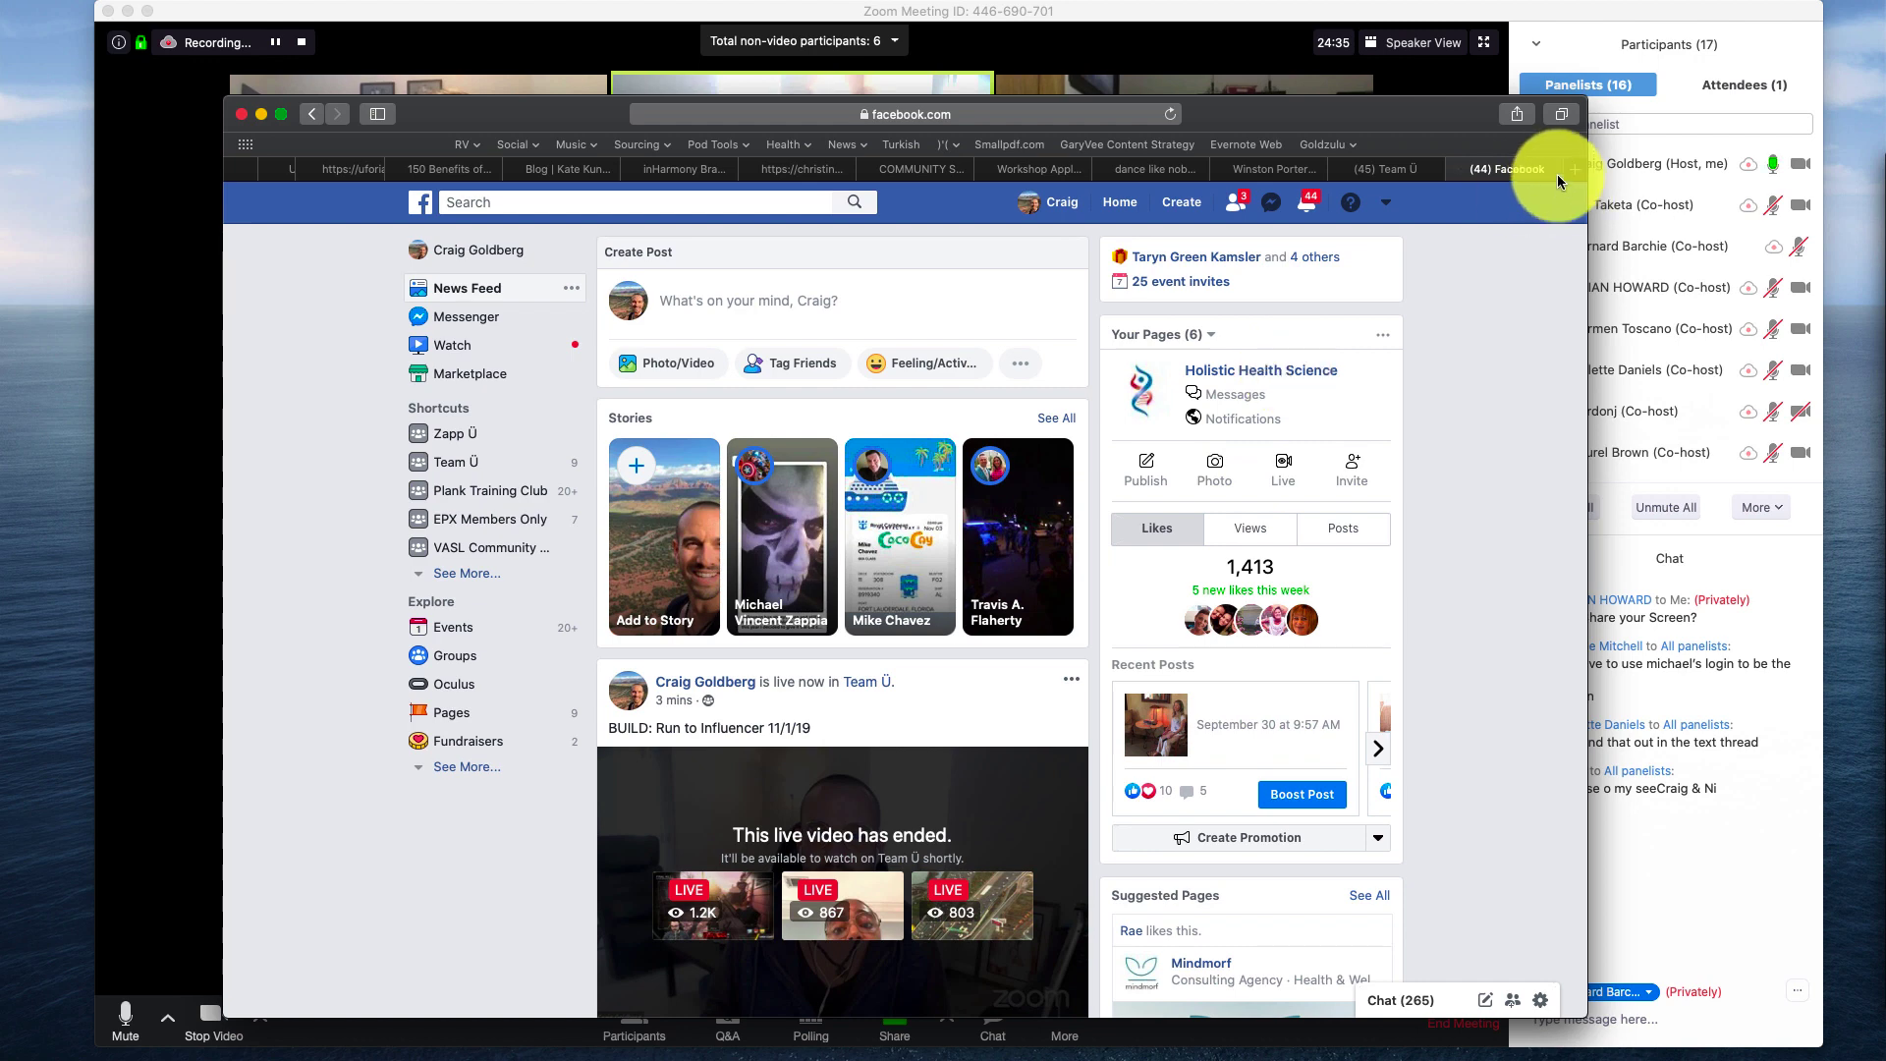
key("shift+super+backslash")
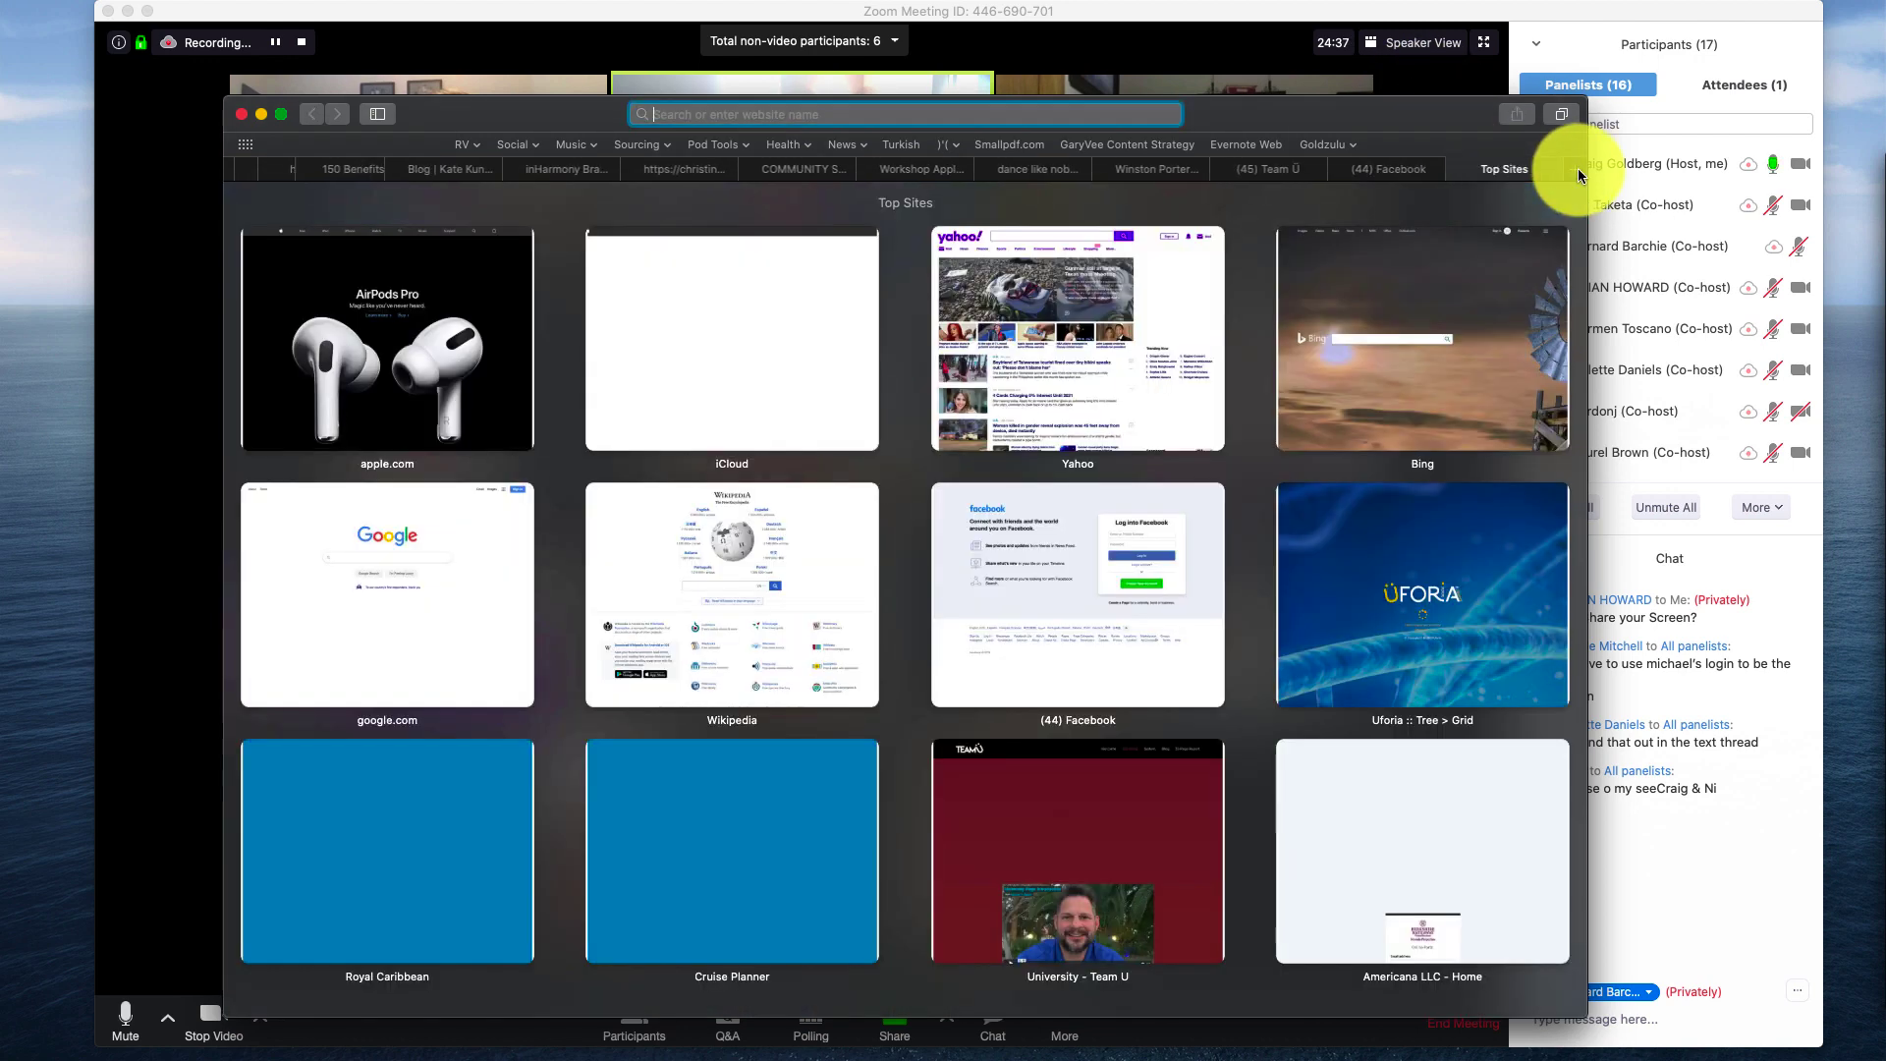
- Return to the Zoom meeting and share the Desktop 2 screen with computer sound
left_click(1120, 9)
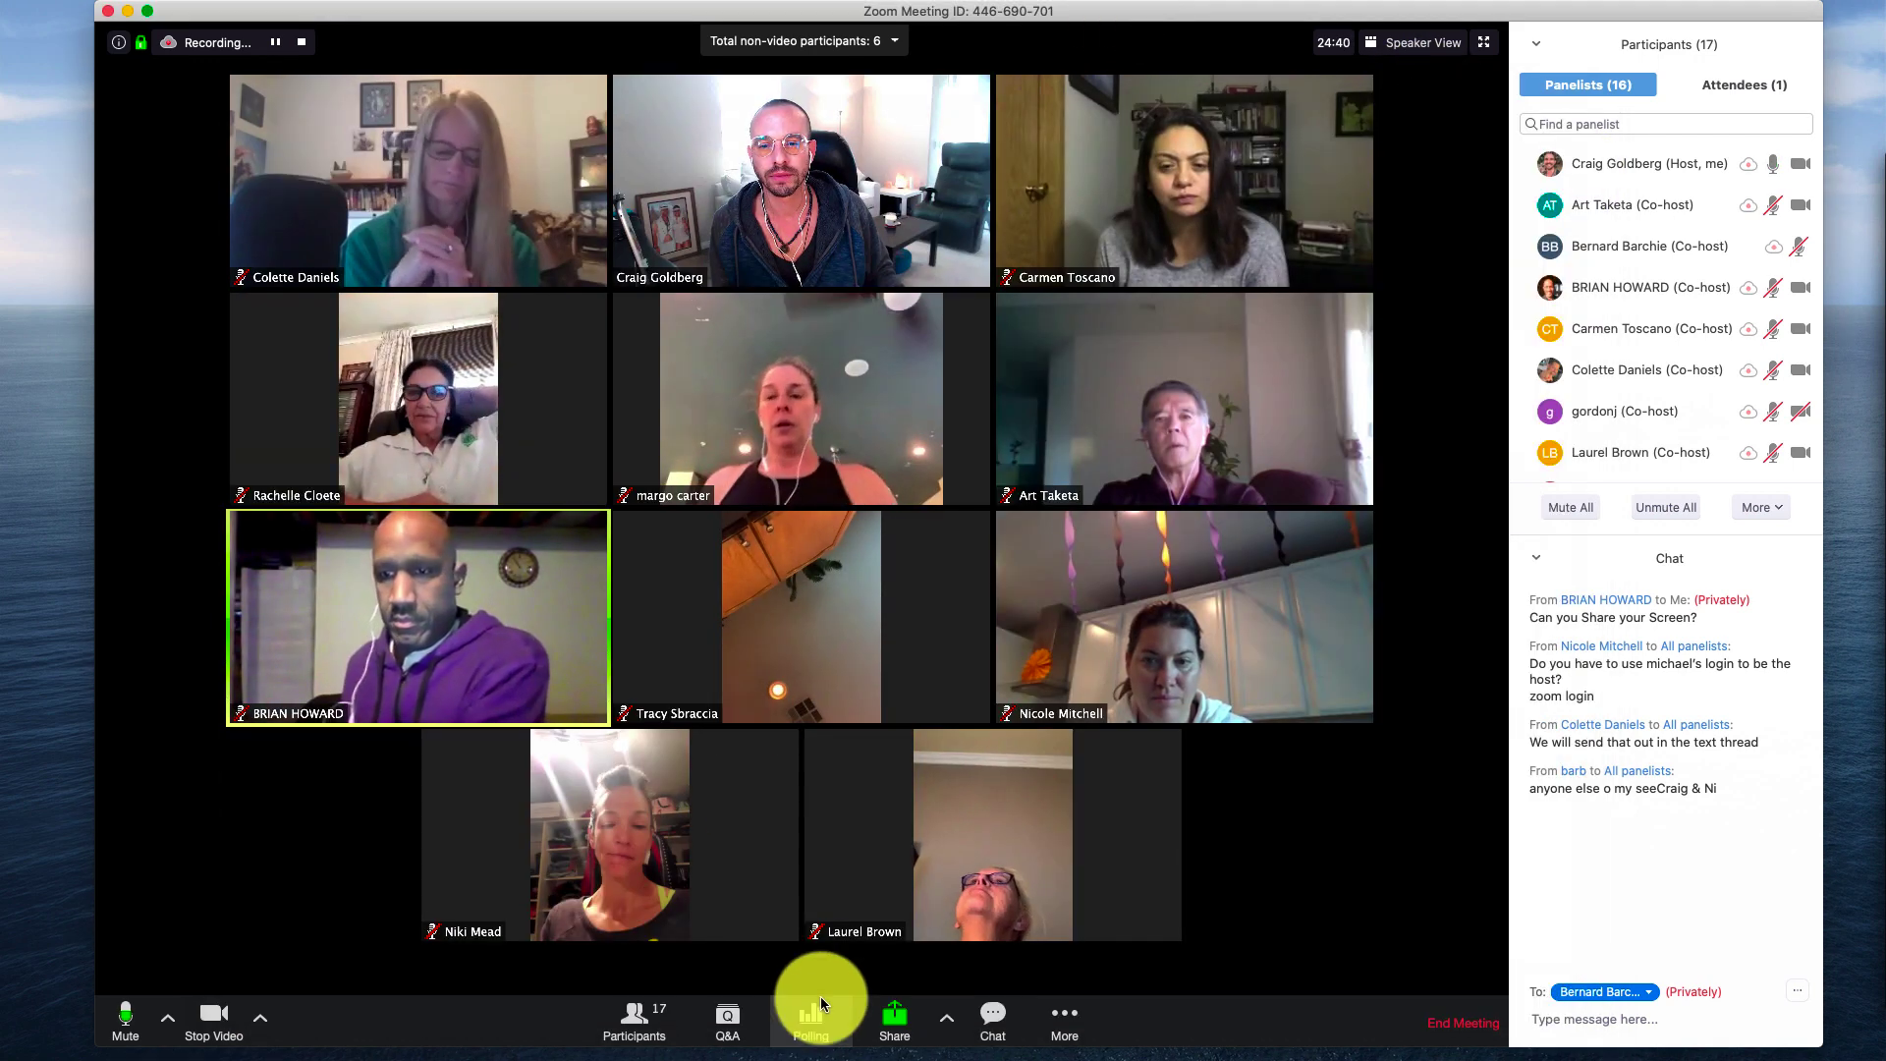
key("super+shift+s")
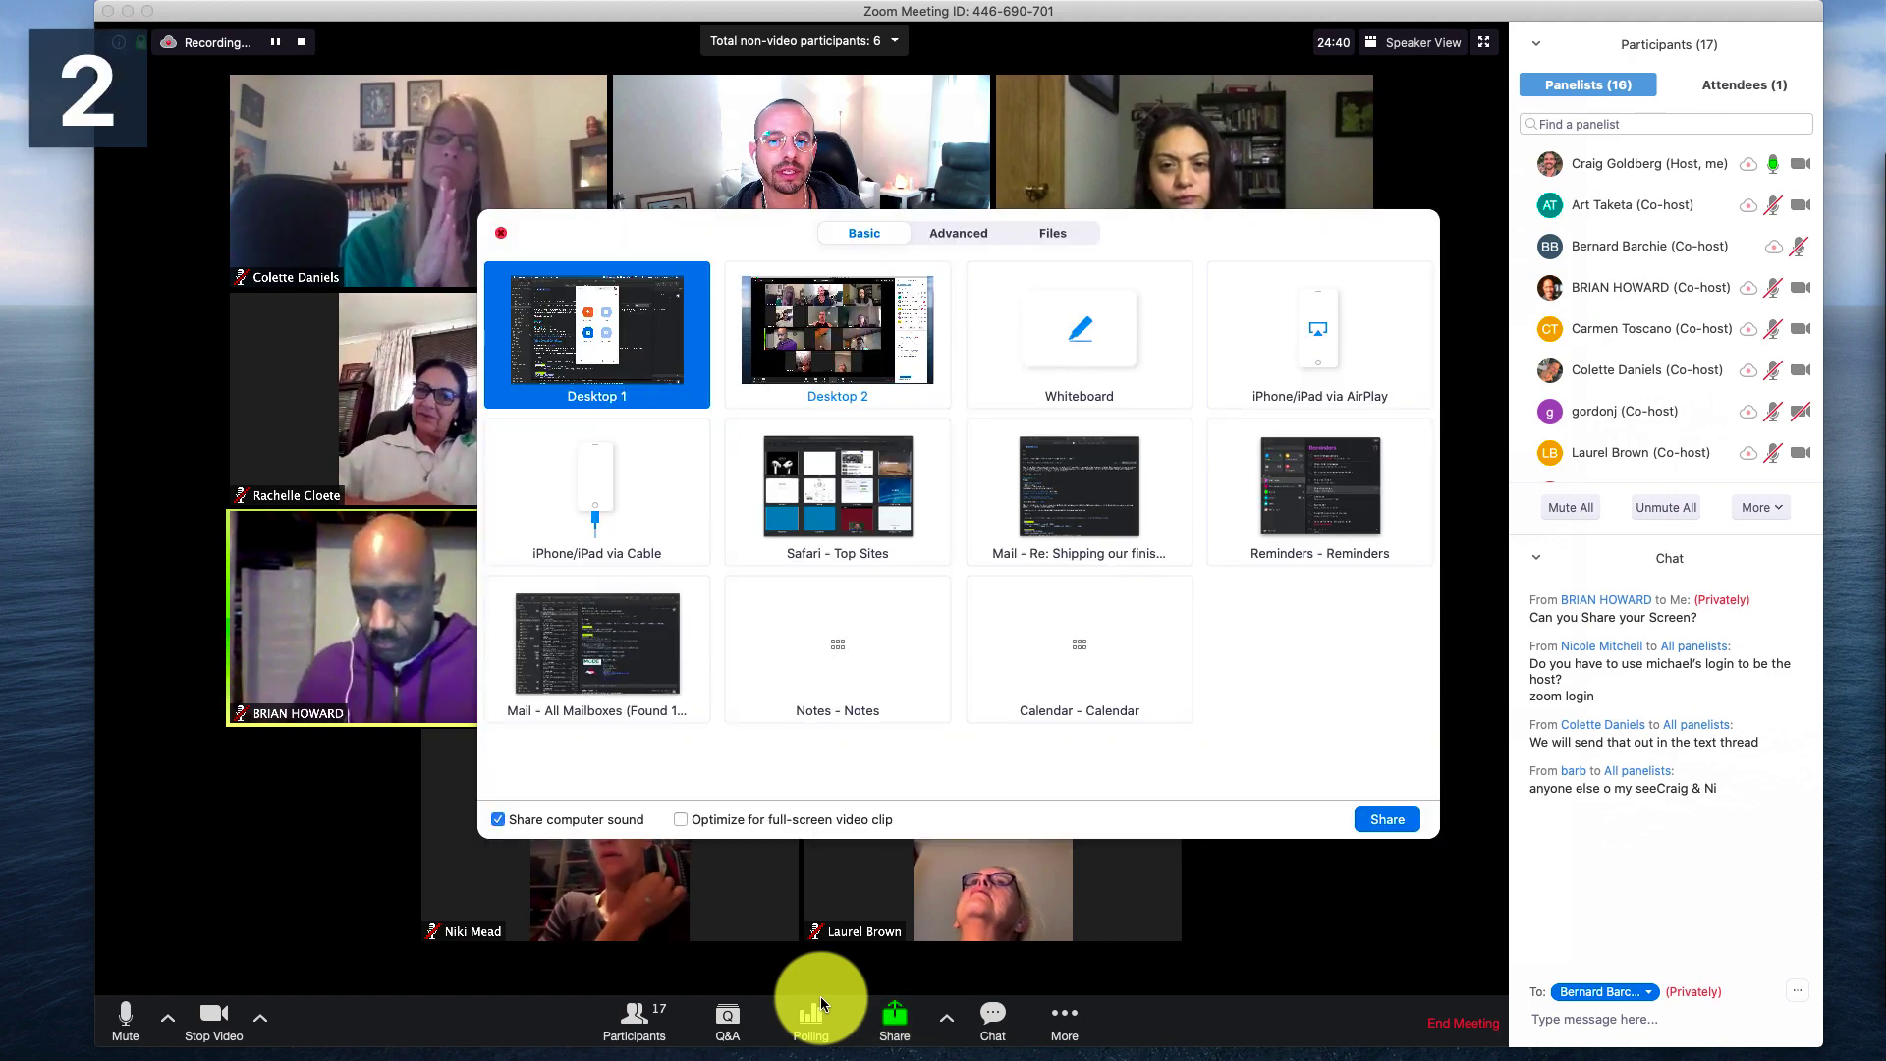
left_click(820, 339)
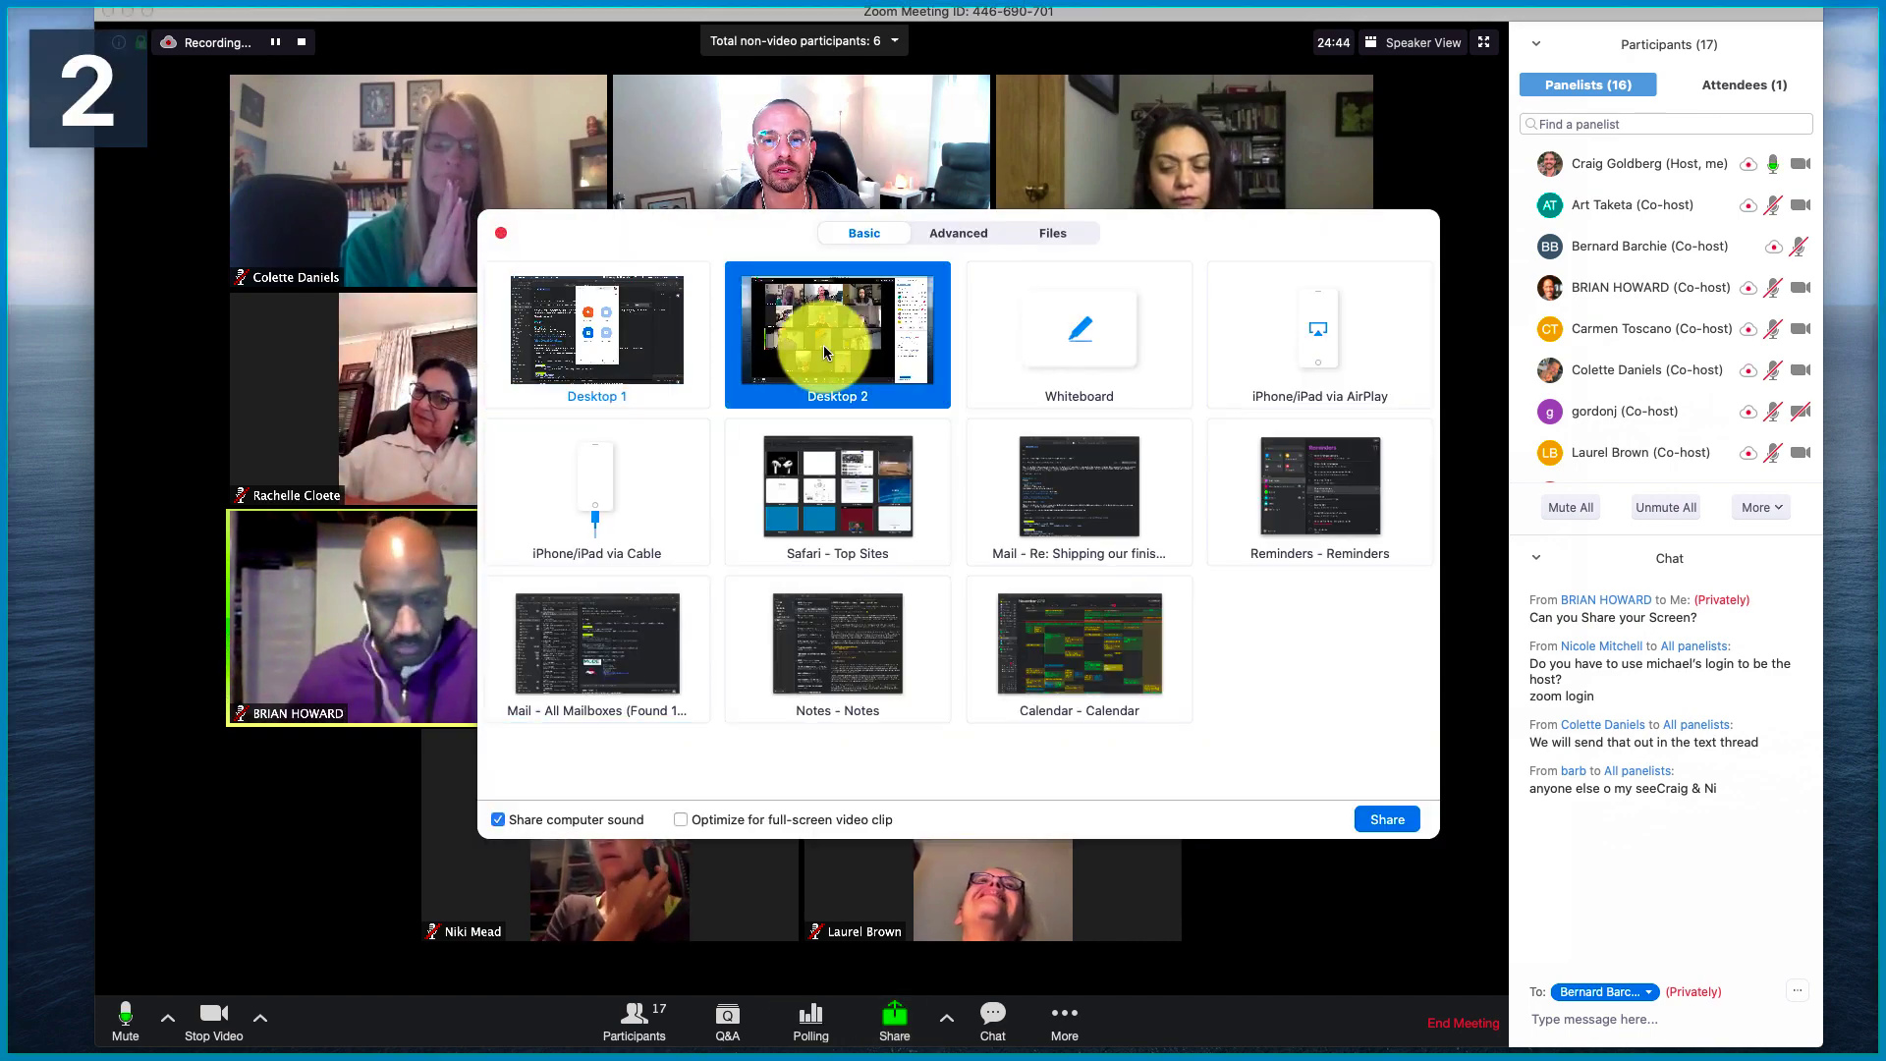
left_click(1388, 819)
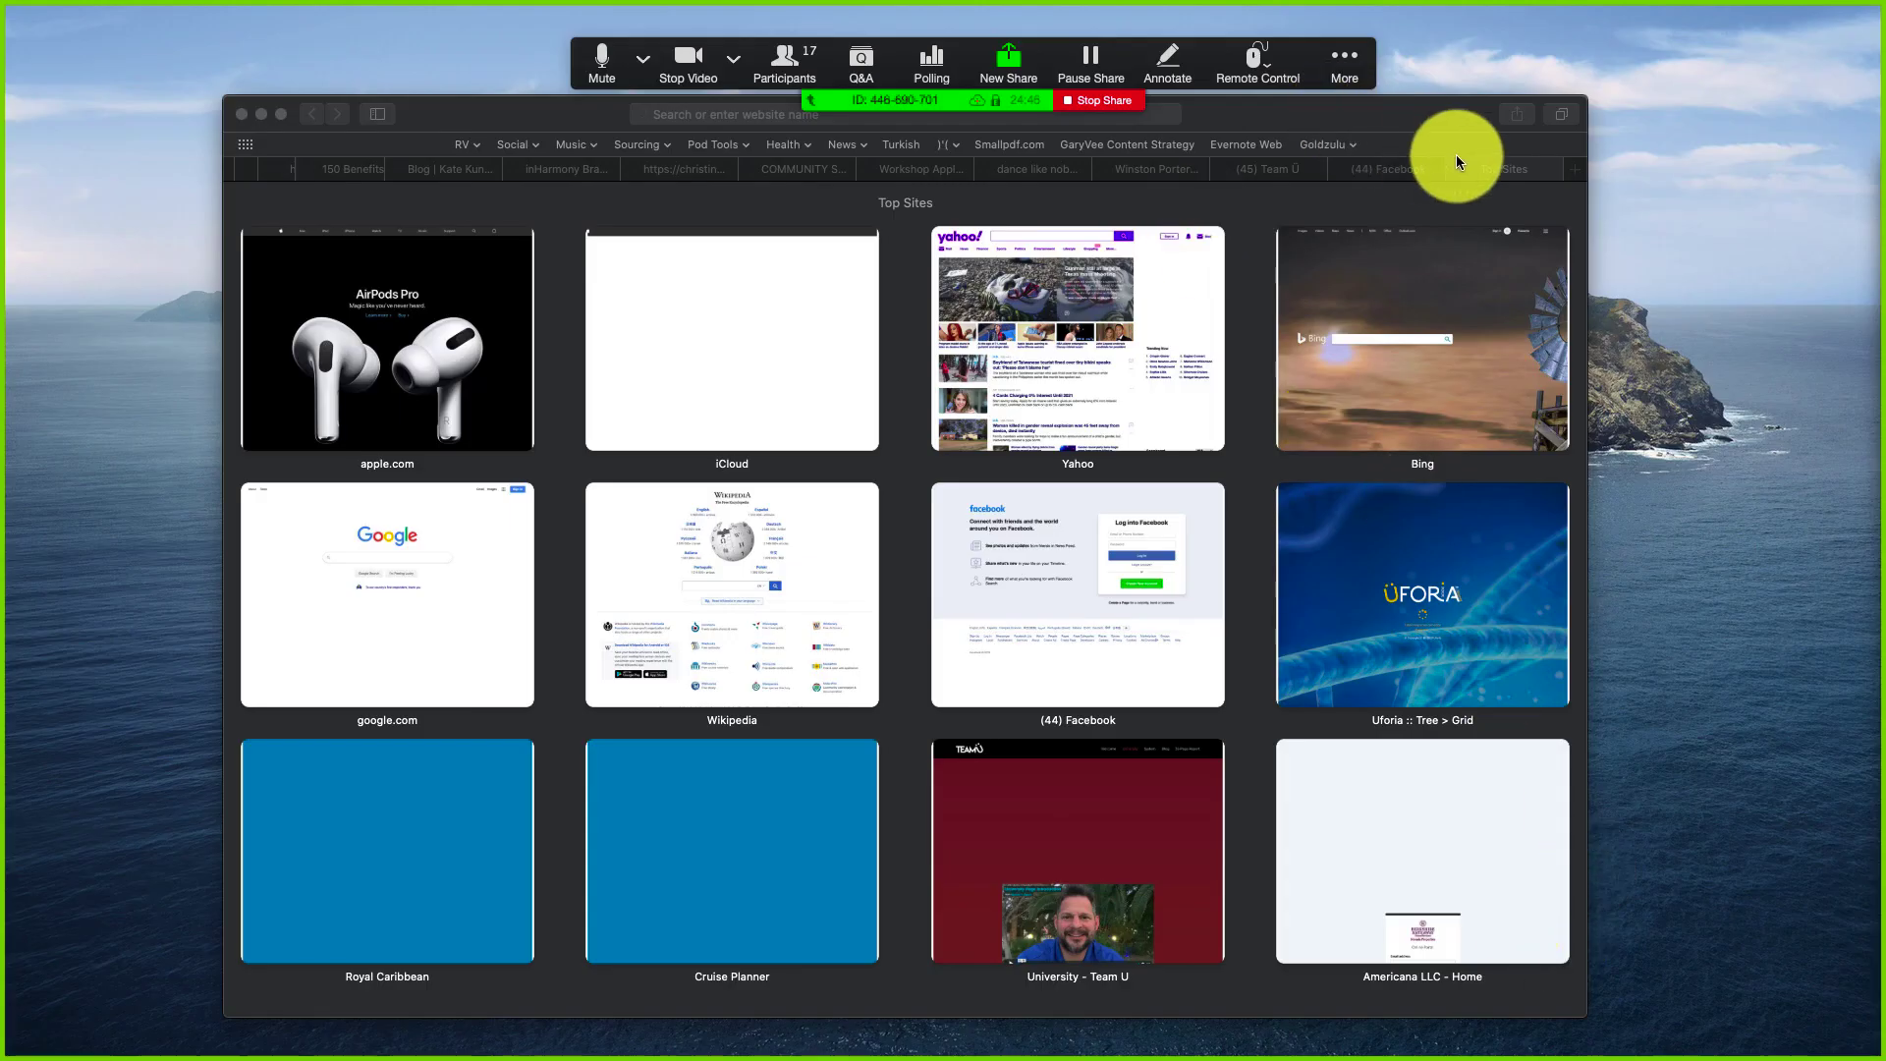
- Load zoom.us in the empty Safari tab on the shared desktop
left_click(1121, 119)
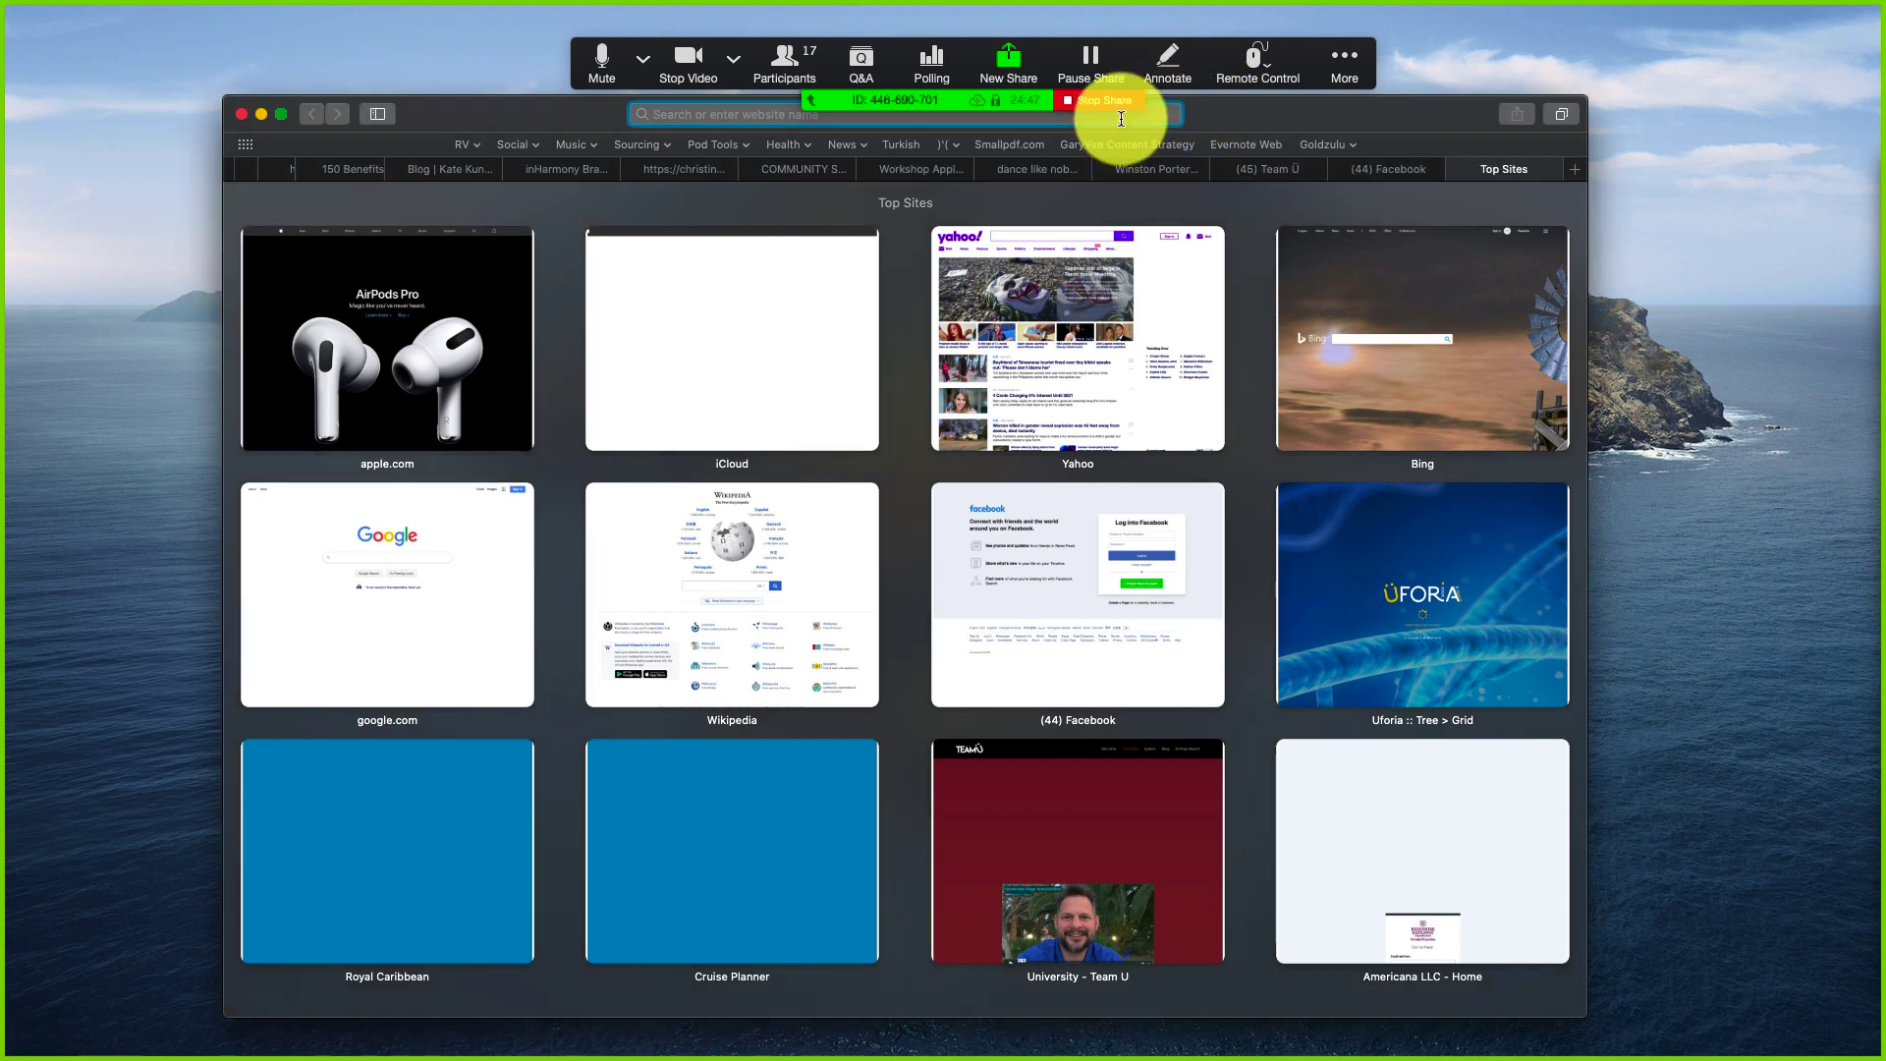
type("zoom.us")
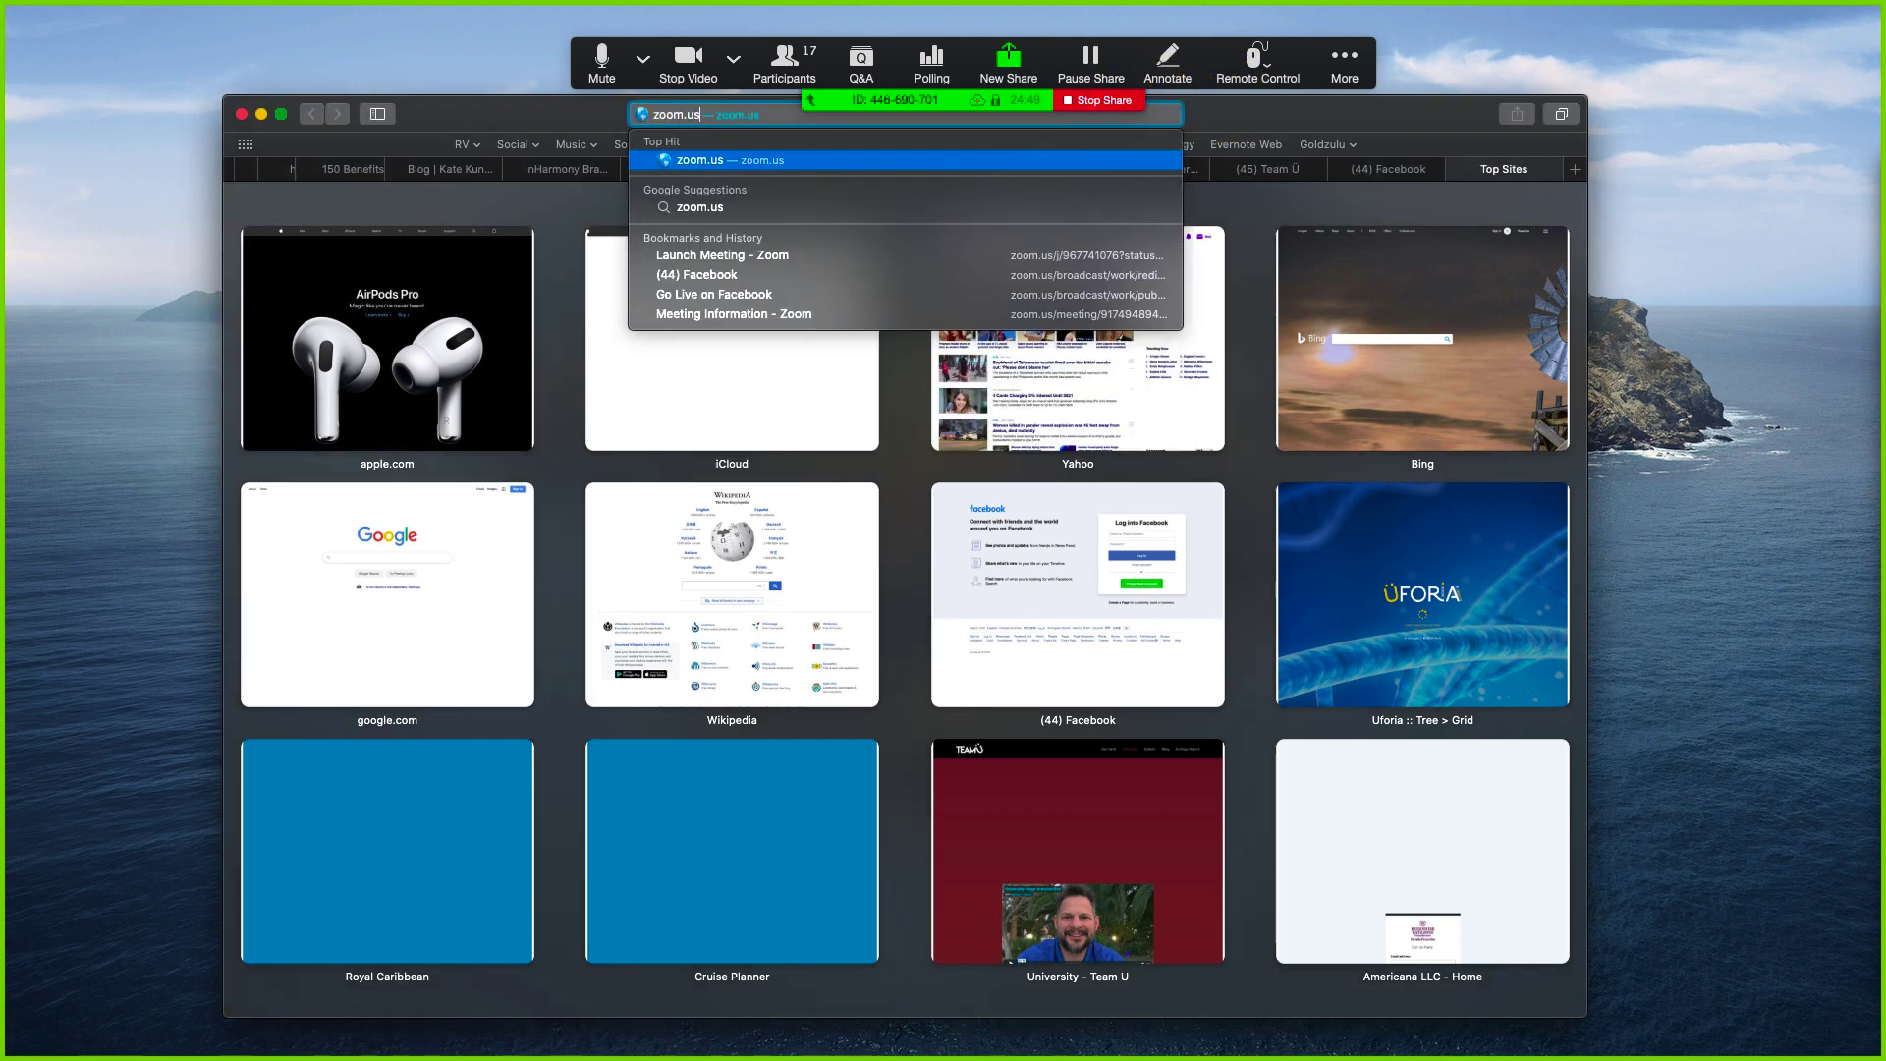
key("Return")
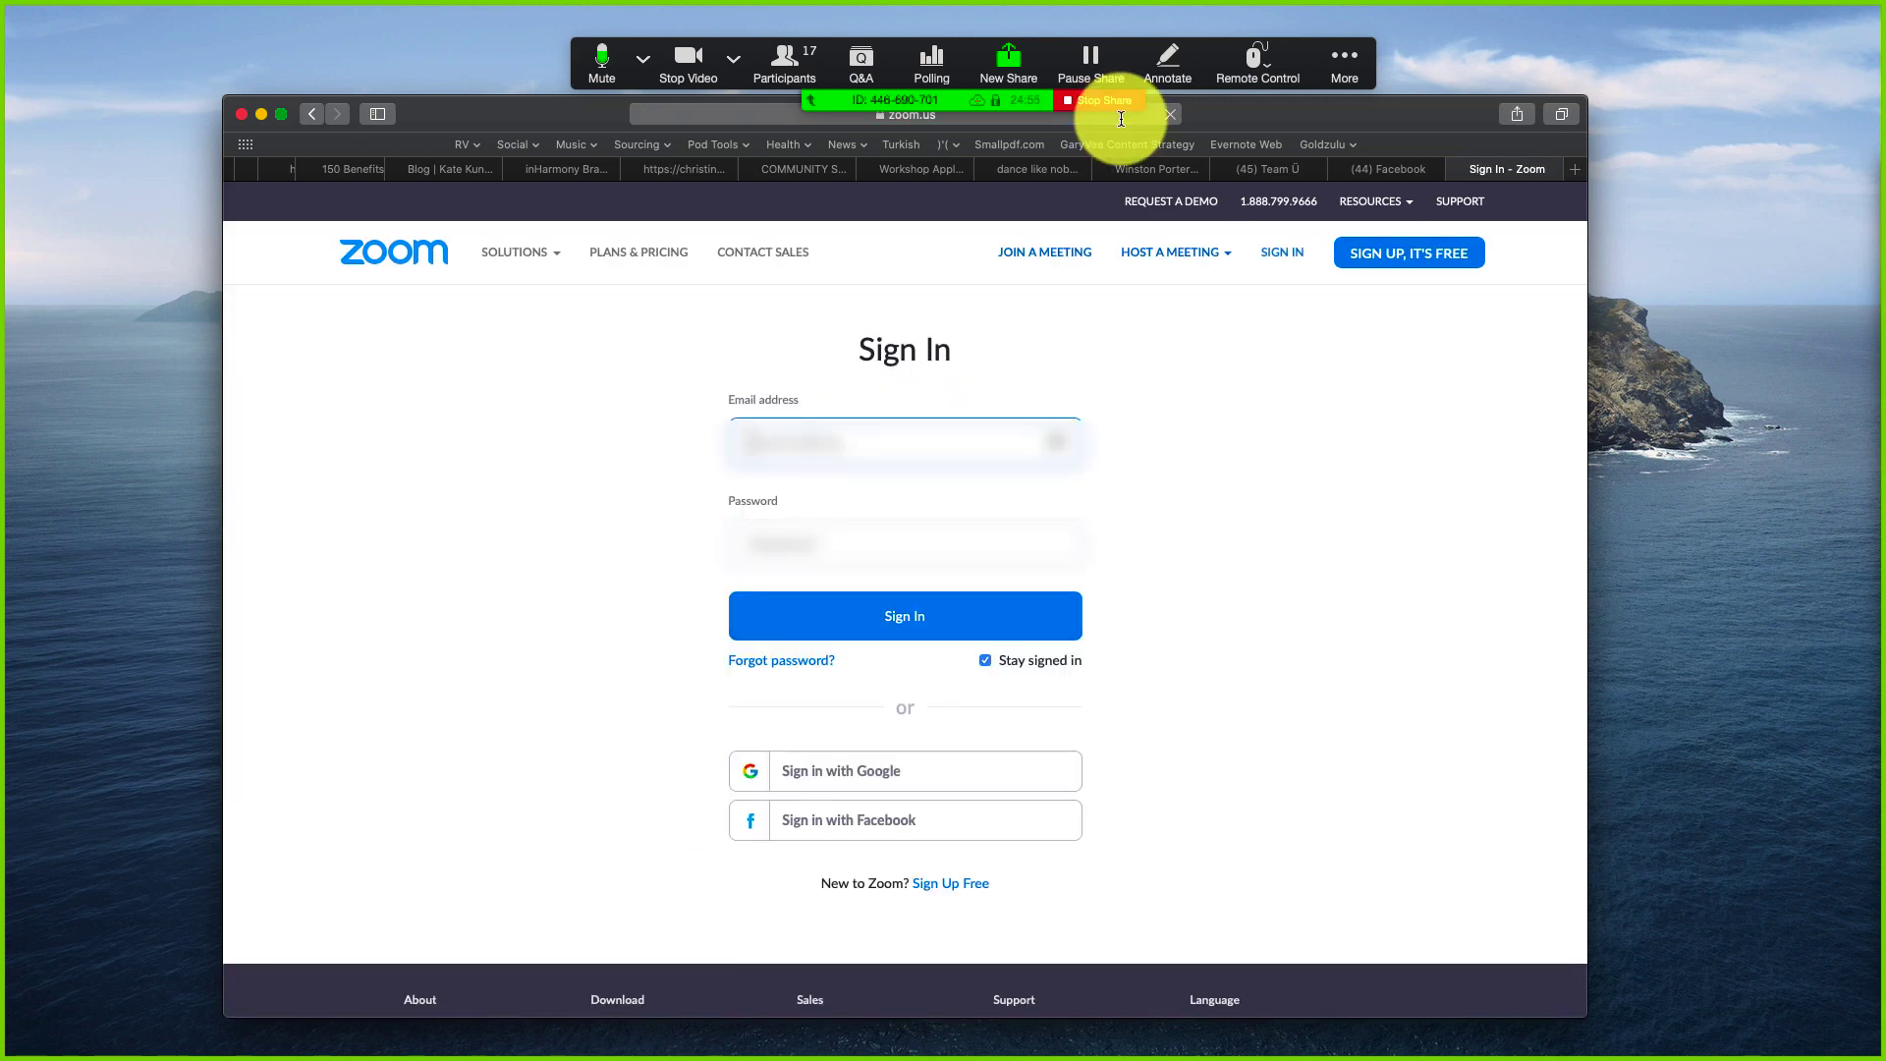
- Sign in to the Zoom web account with the account e-mail address and password
type("••••••")
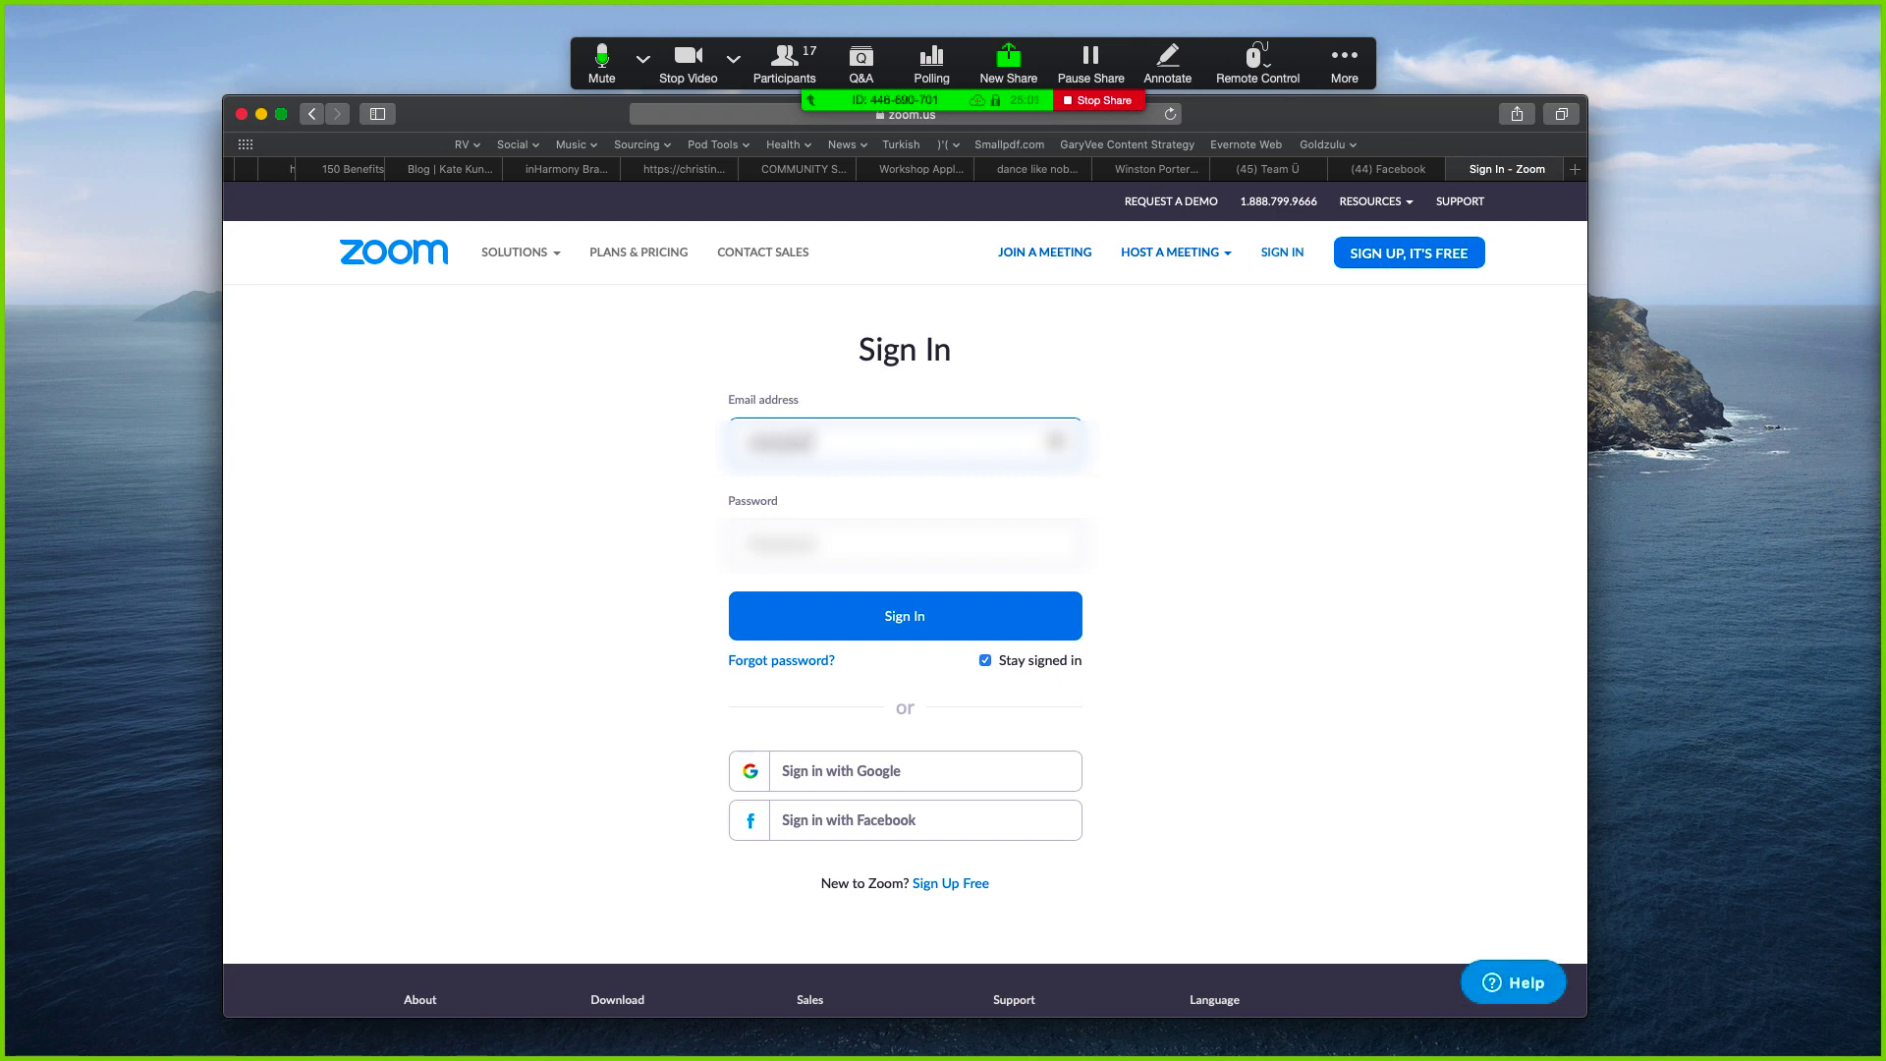
type("••••••••••••")
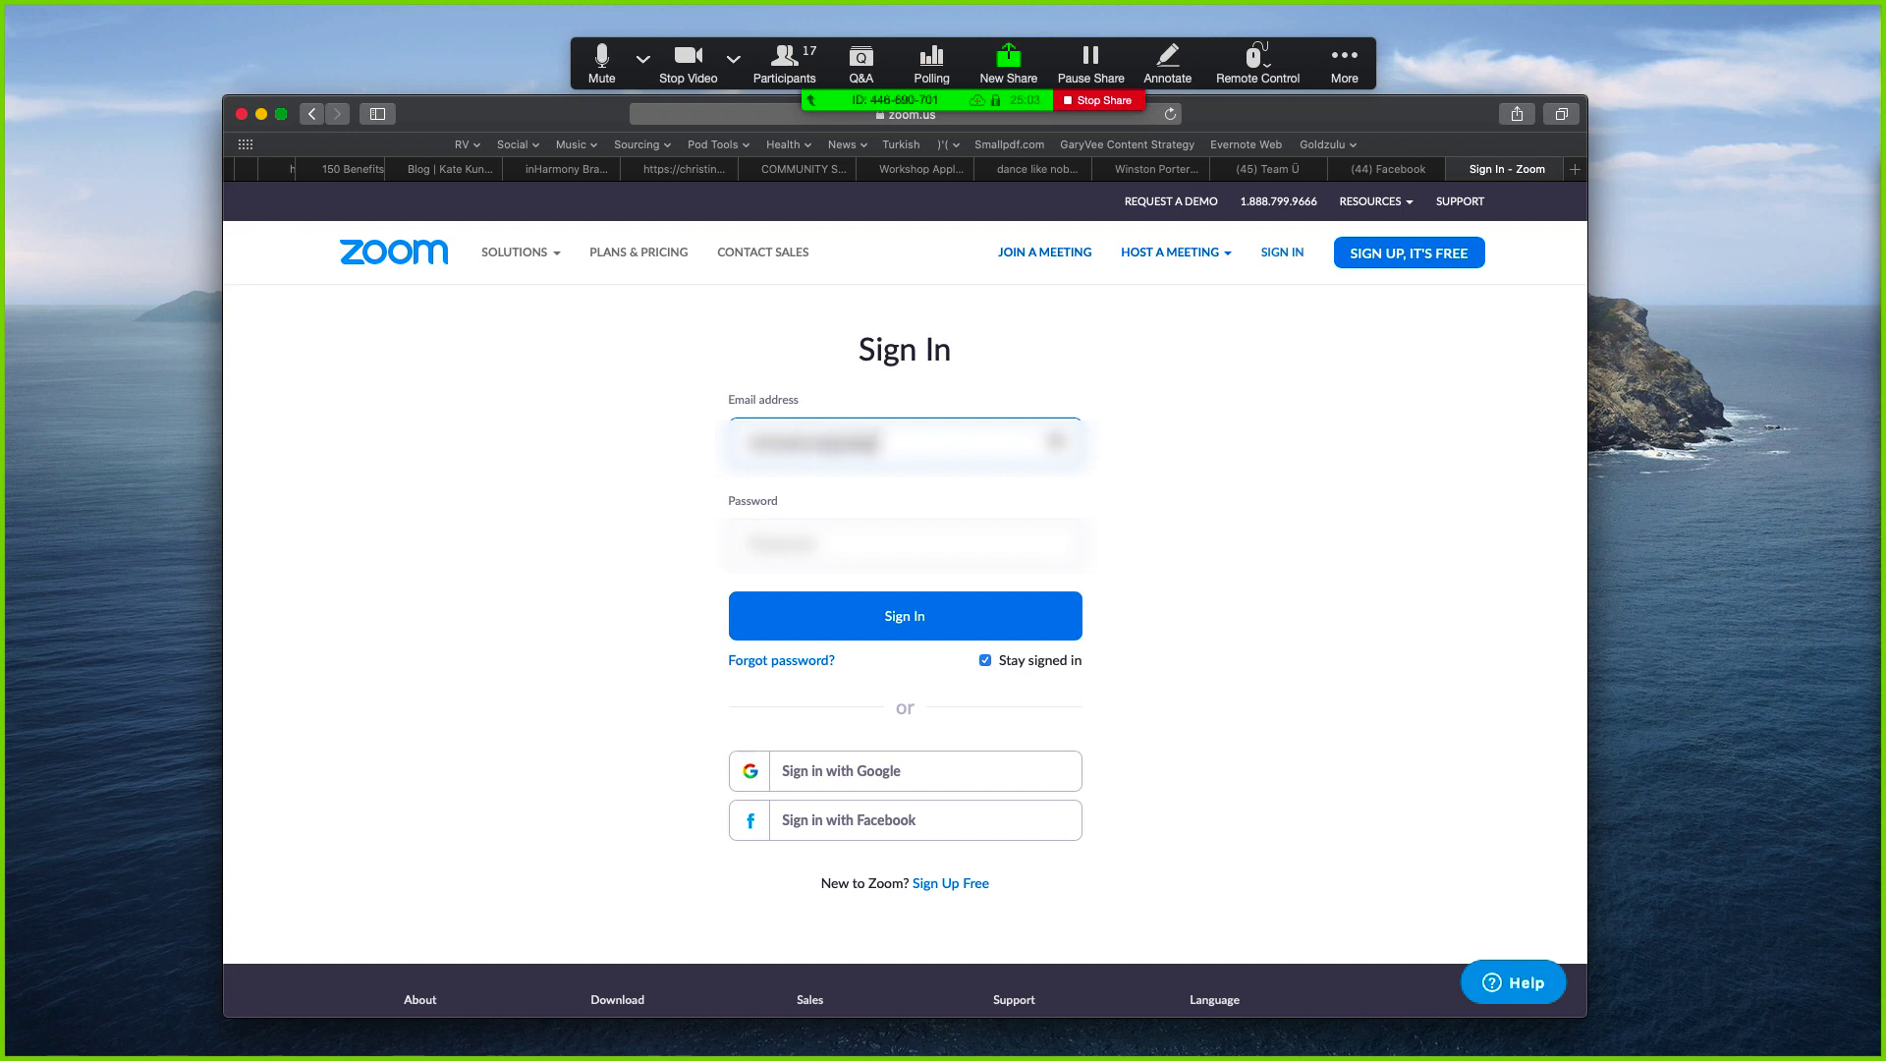
type("•••")
key("Tab")
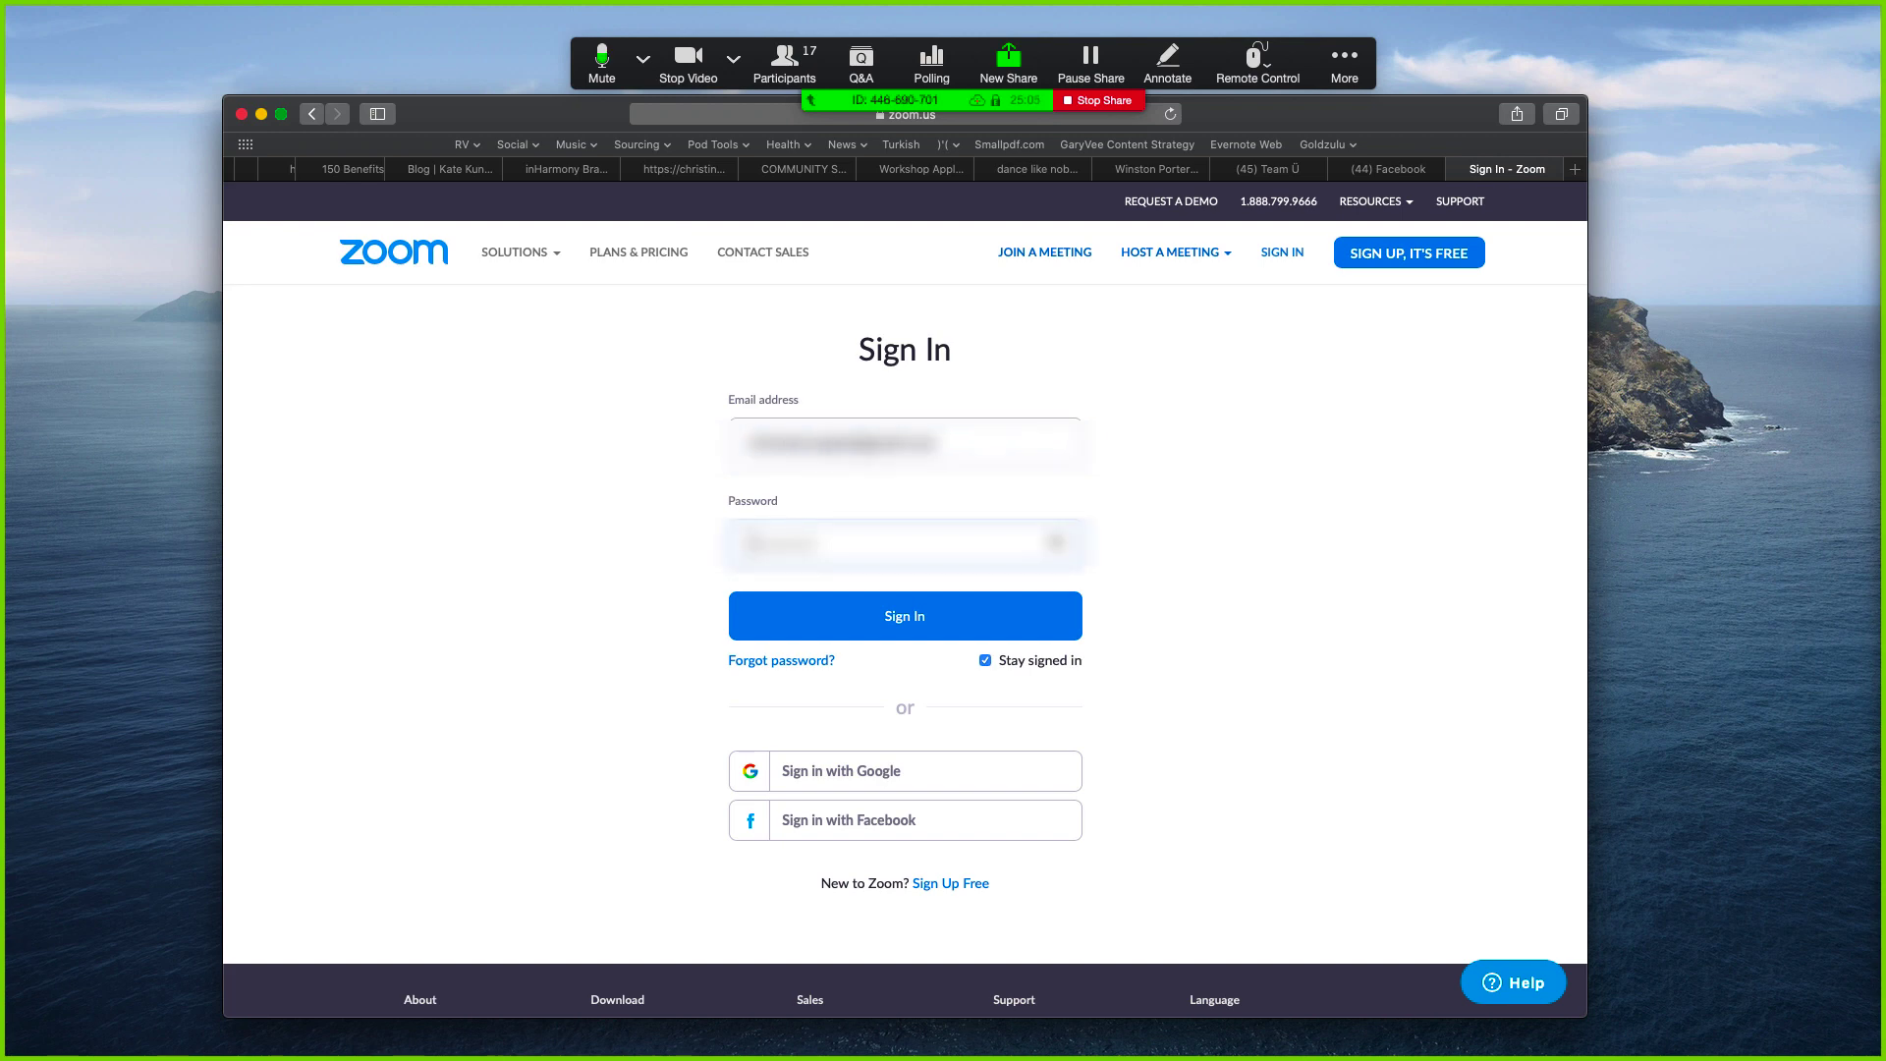
type("•••••••••••••••••")
left_click(887, 613)
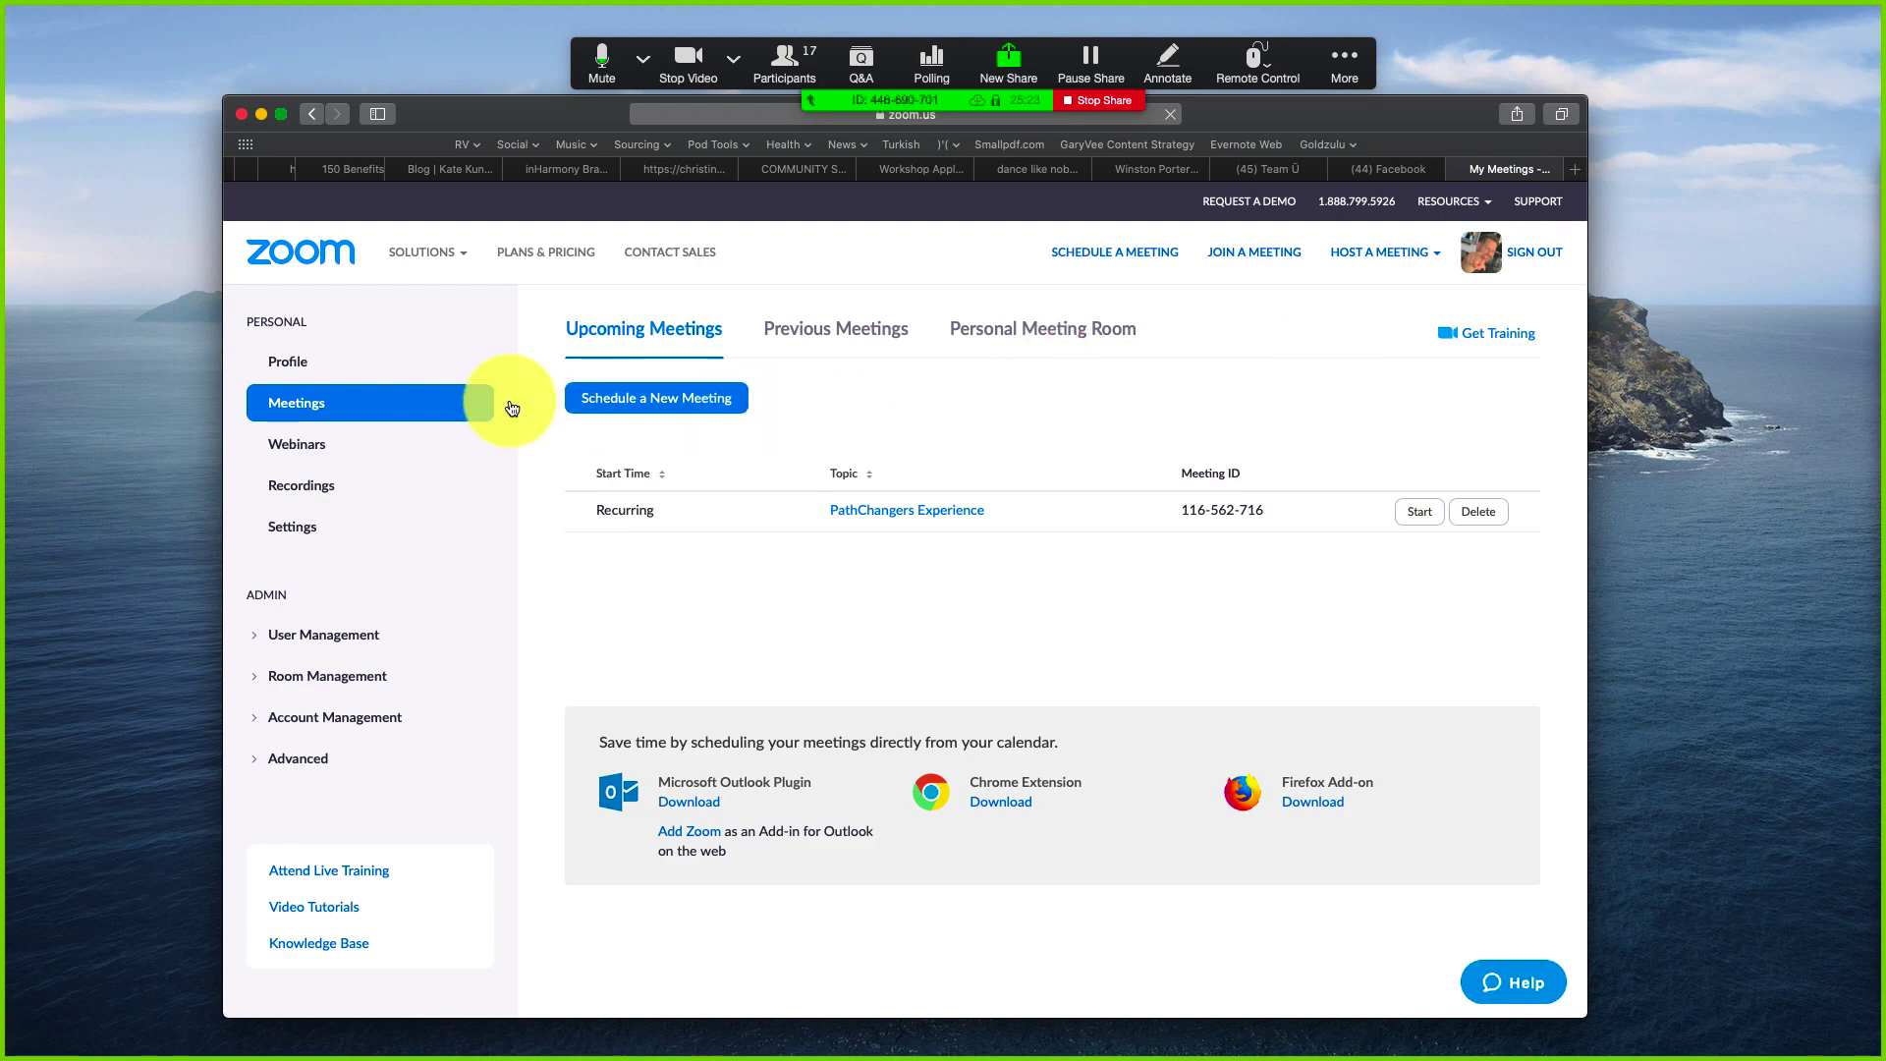
- Show the download and delete options for the Nov 1, 2019 06:54 AM cloud recording, and stop the screen share
left_click(309, 488)
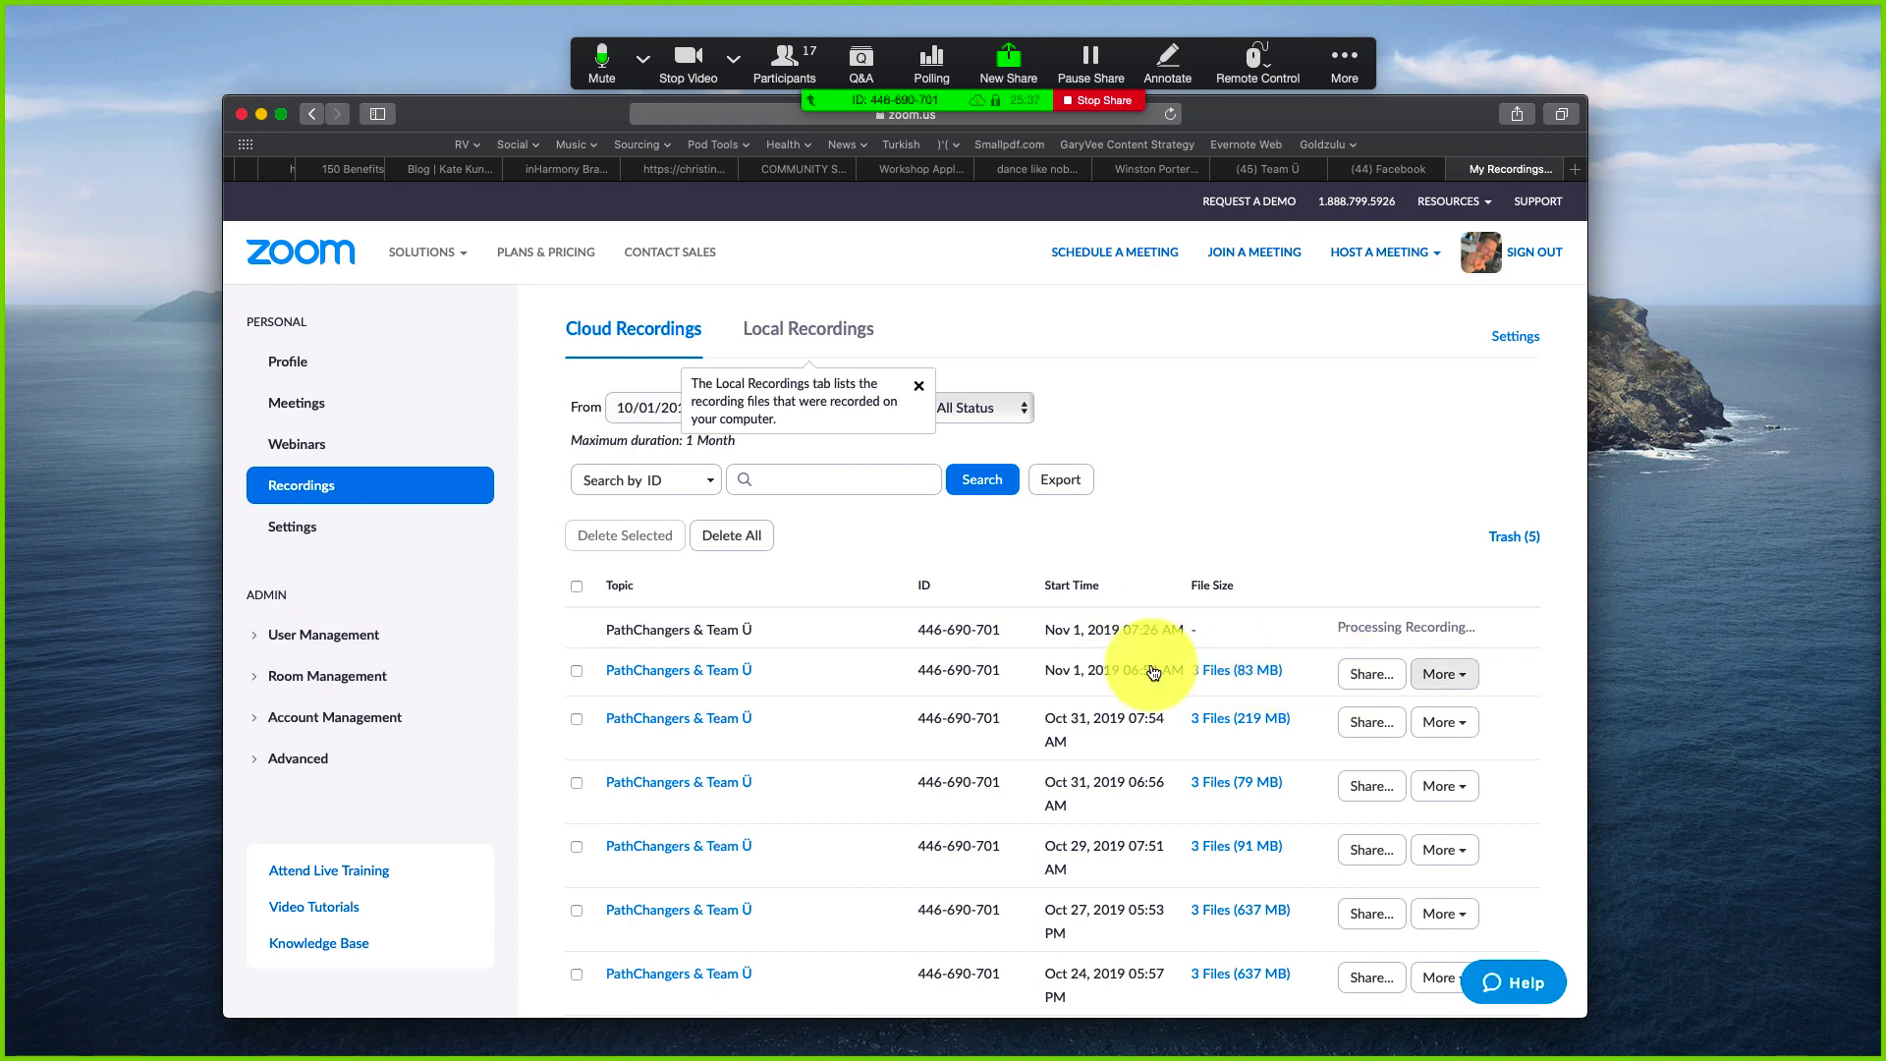
left_click(1446, 674)
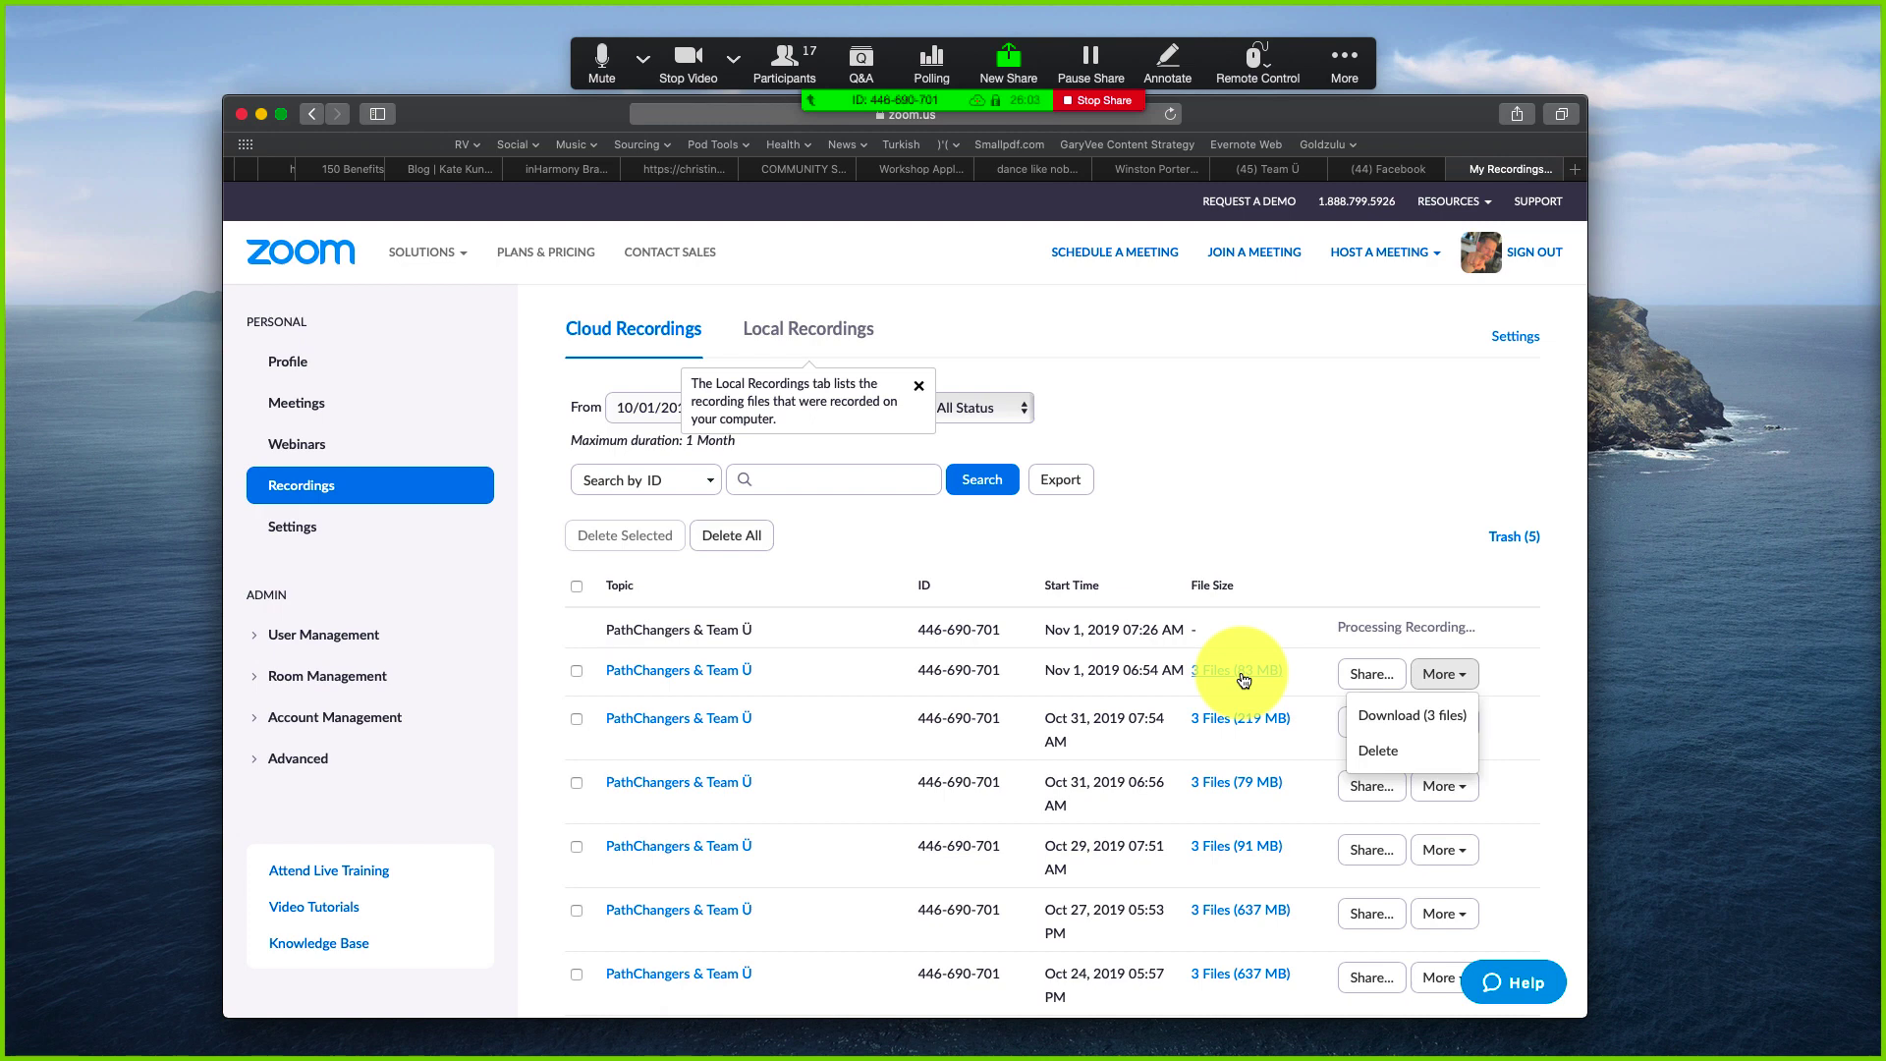
left_click(1105, 100)
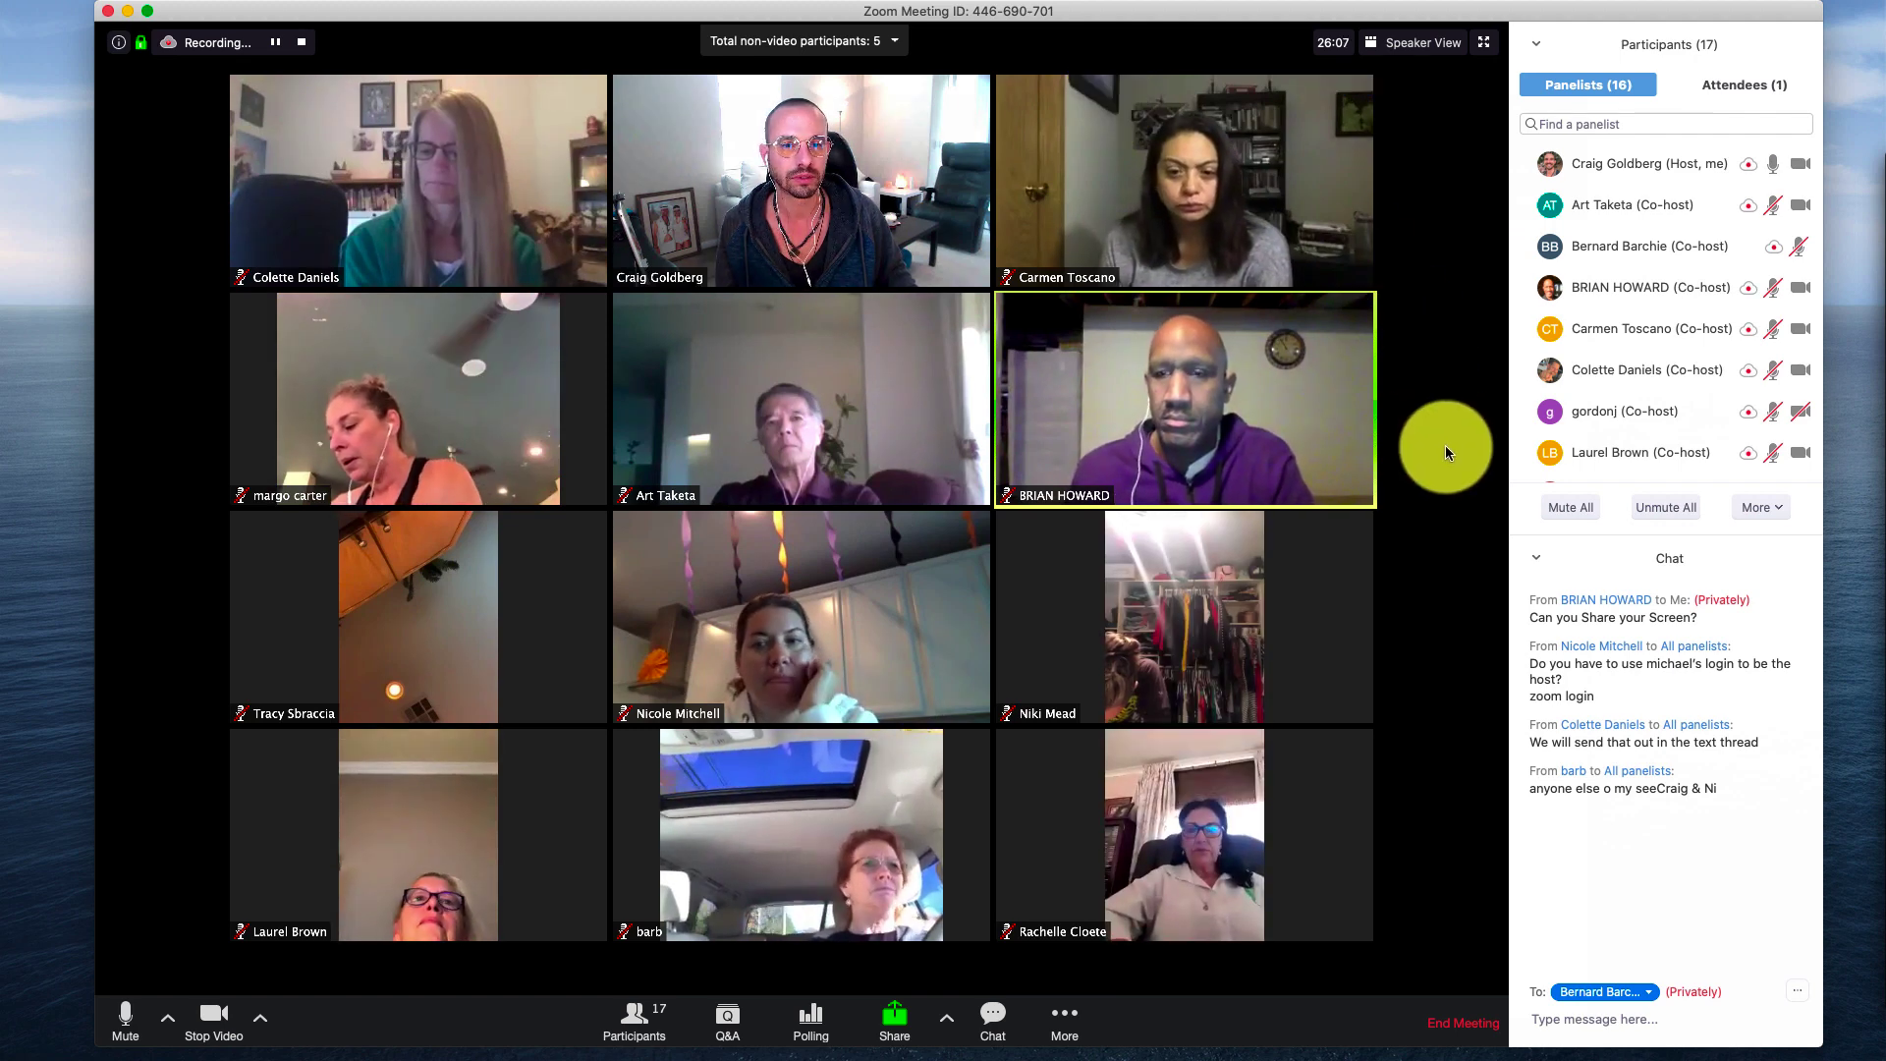